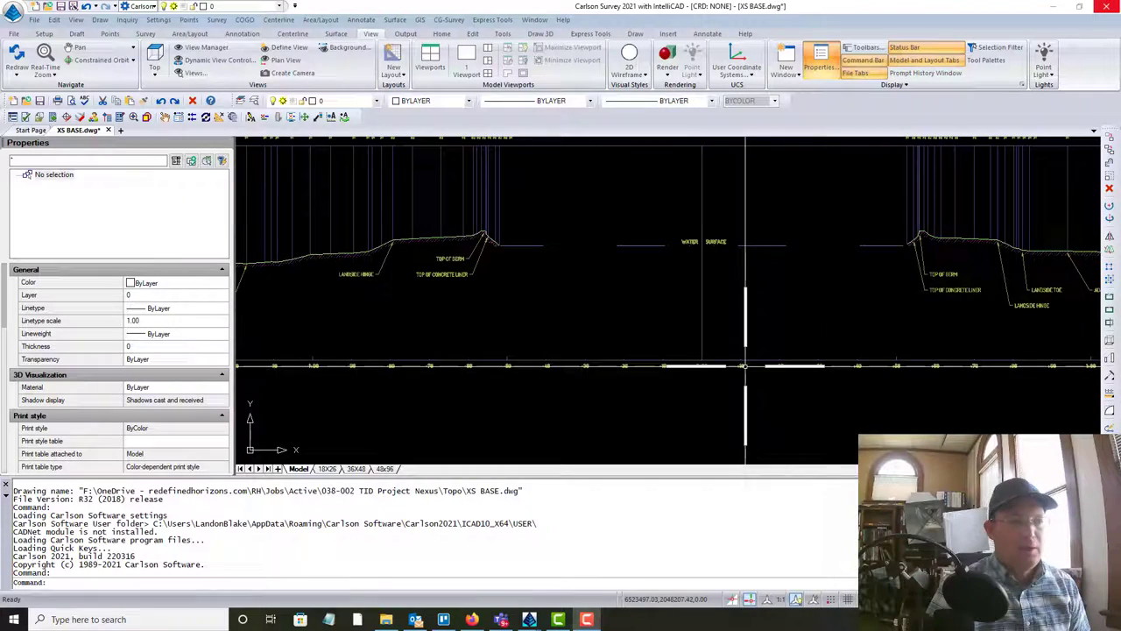
Step: Look over the Cross-Section #4 drawing at station 156+50 and its place among the surrounding cross-sections
{"action": "scroll", "coordinate": [826, 350], "scroll_direction": "down", "scroll_amount": 2}
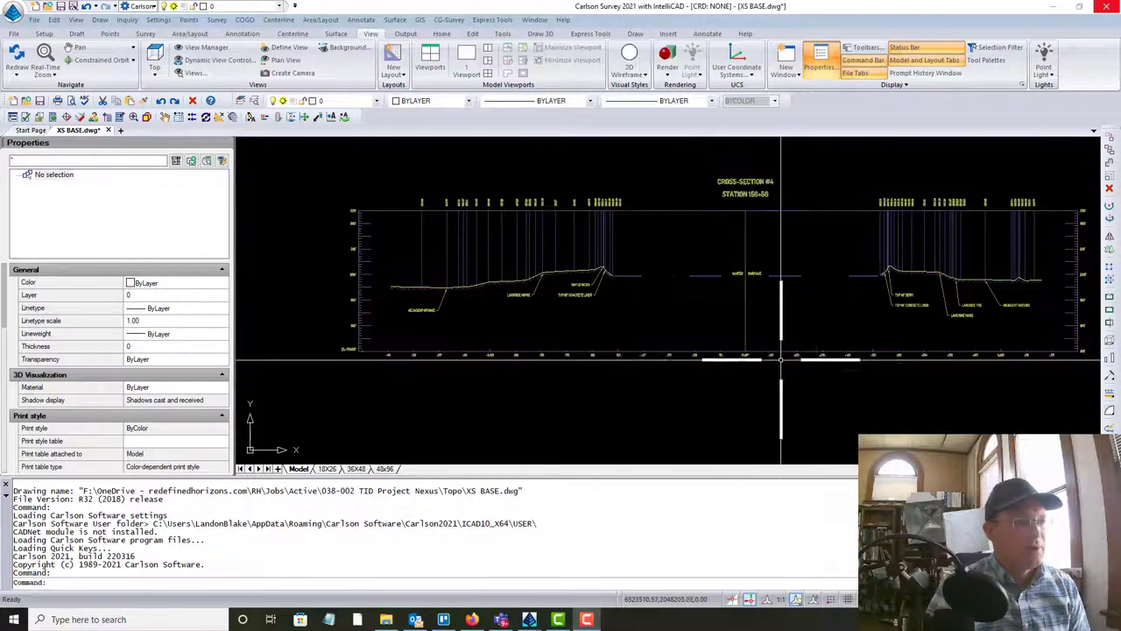
{"action": "scroll", "coordinate": [812, 363], "scroll_direction": "down", "scroll_amount": 2}
{"action": "mouse_move", "coordinate": [850, 408]}
{"action": "middle_mouse_down"}
{"action": "mouse_move", "coordinate": [761, 372]}
{"action": "mouse_move", "coordinate": [736, 377]}
{"action": "mouse_move", "coordinate": [845, 400]}
{"action": "middle_mouse_up"}
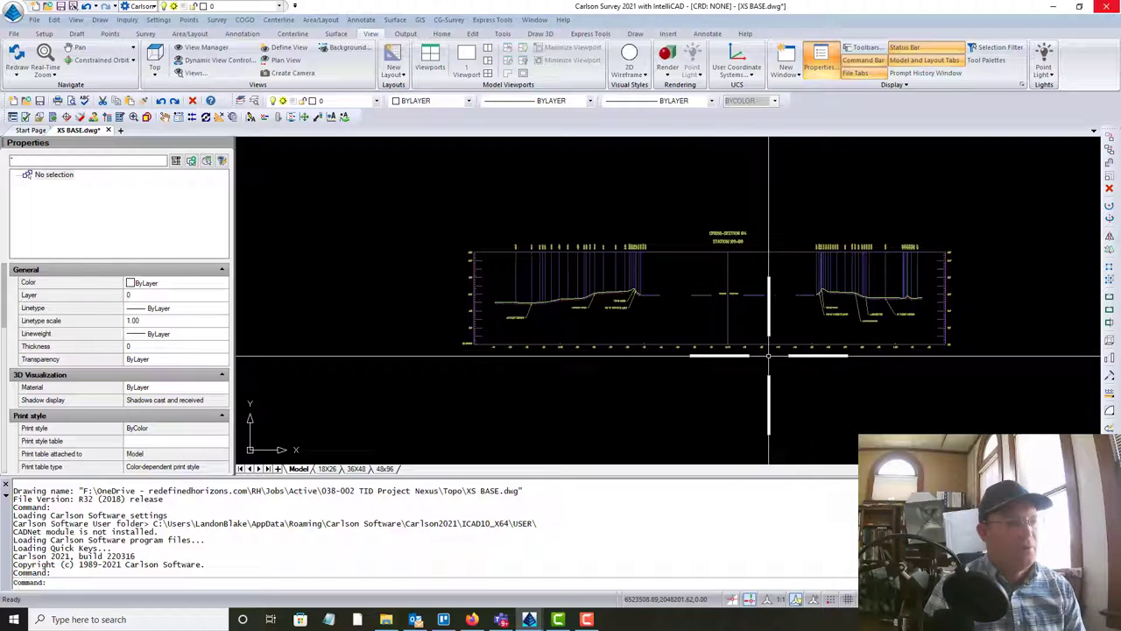
{"action": "scroll", "coordinate": [753, 315], "scroll_direction": "down", "scroll_amount": 10}
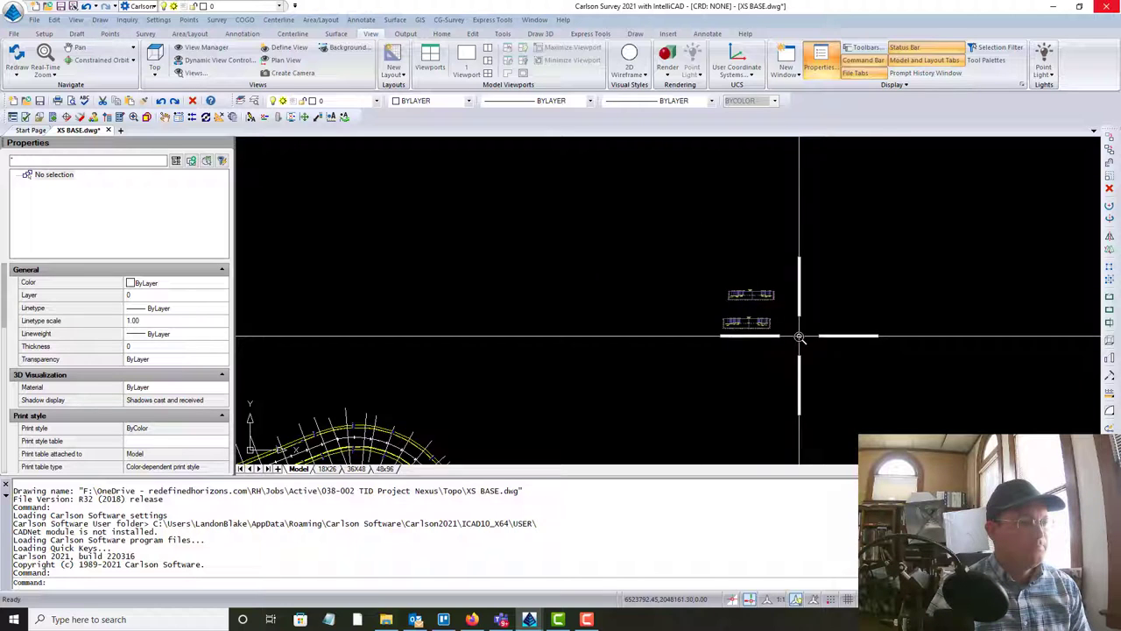
{"action": "scroll", "coordinate": [683, 315], "scroll_direction": "up", "scroll_amount": 6}
{"action": "scroll", "coordinate": [686, 318], "scroll_direction": "up", "scroll_amount": 4}
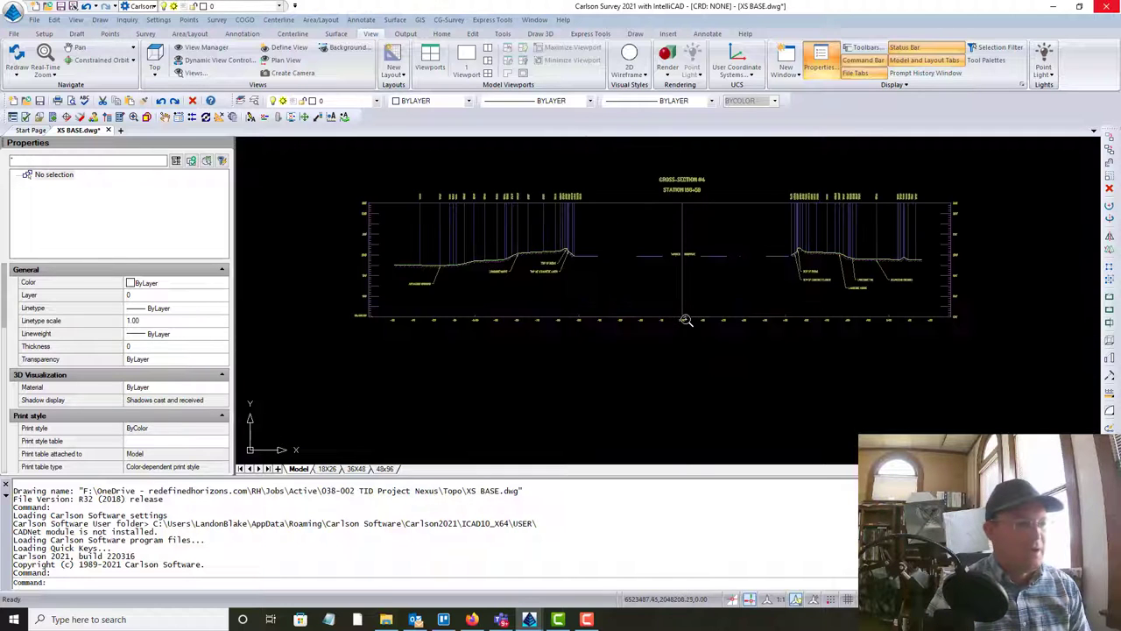
{"action": "mouse_move", "coordinate": [593, 312]}
{"action": "middle_mouse_down"}
{"action": "mouse_move", "coordinate": [616, 343]}
{"action": "mouse_move", "coordinate": [557, 351]}
{"action": "middle_mouse_up"}
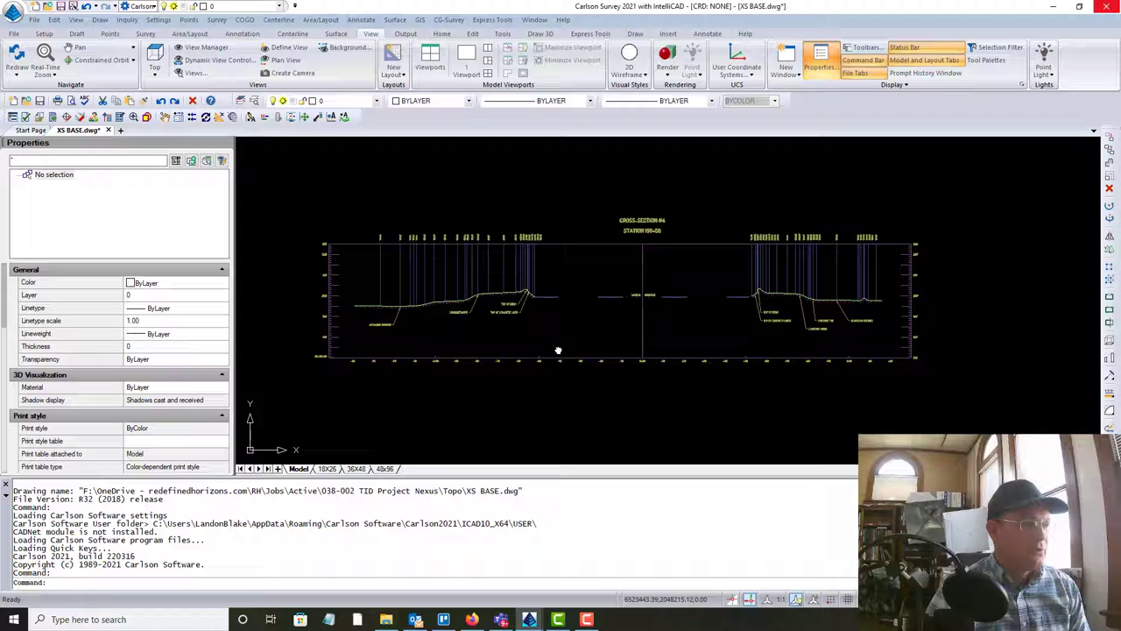
{"action": "scroll", "coordinate": [414, 339], "scroll_direction": "up", "scroll_amount": 1}
{"action": "scroll", "coordinate": [417, 340], "scroll_direction": "up", "scroll_amount": 2}
{"action": "scroll", "coordinate": [333, 325], "scroll_direction": "down", "scroll_amount": 1}
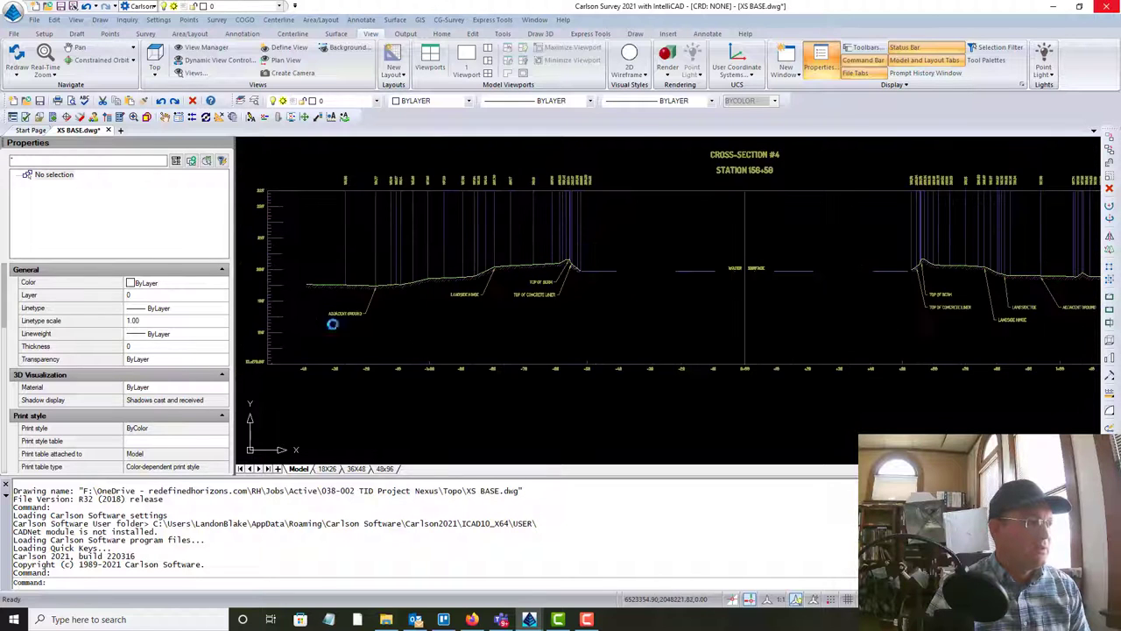
Step: Examine the ground line, feature callouts and elevation labels on the landside half of Cross-Section #4, up to the concrete liner
{"action": "scroll", "coordinate": [307, 332], "scroll_direction": "up", "scroll_amount": 2}
{"action": "mouse_move", "coordinate": [308, 333]}
{"action": "middle_mouse_down"}
{"action": "mouse_move", "coordinate": [513, 375]}
{"action": "mouse_move", "coordinate": [385, 335]}
{"action": "middle_mouse_up"}
{"action": "scroll", "coordinate": [379, 322], "scroll_direction": "down", "scroll_amount": 2}
{"action": "mouse_move", "coordinate": [867, 380]}
{"action": "middle_mouse_down"}
{"action": "mouse_move", "coordinate": [744, 385]}
{"action": "mouse_move", "coordinate": [776, 390]}
{"action": "middle_mouse_up"}
{"action": "scroll", "coordinate": [410, 295], "scroll_direction": "up", "scroll_amount": 3}
{"action": "scroll", "coordinate": [576, 380], "scroll_direction": "down", "scroll_amount": 2}
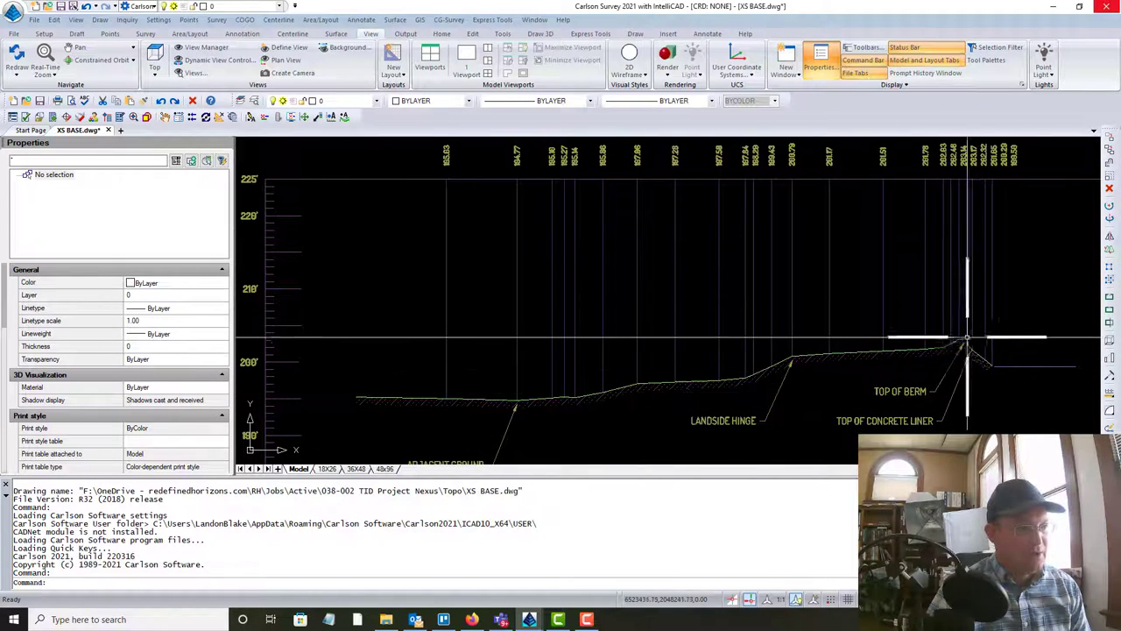
{"action": "scroll", "coordinate": [811, 373], "scroll_direction": "up", "scroll_amount": 3}
{"action": "scroll", "coordinate": [811, 373], "scroll_direction": "down", "scroll_amount": 3}
{"action": "middle_click_drag", "start_coordinate": [811, 373], "coordinate": [508, 324]}
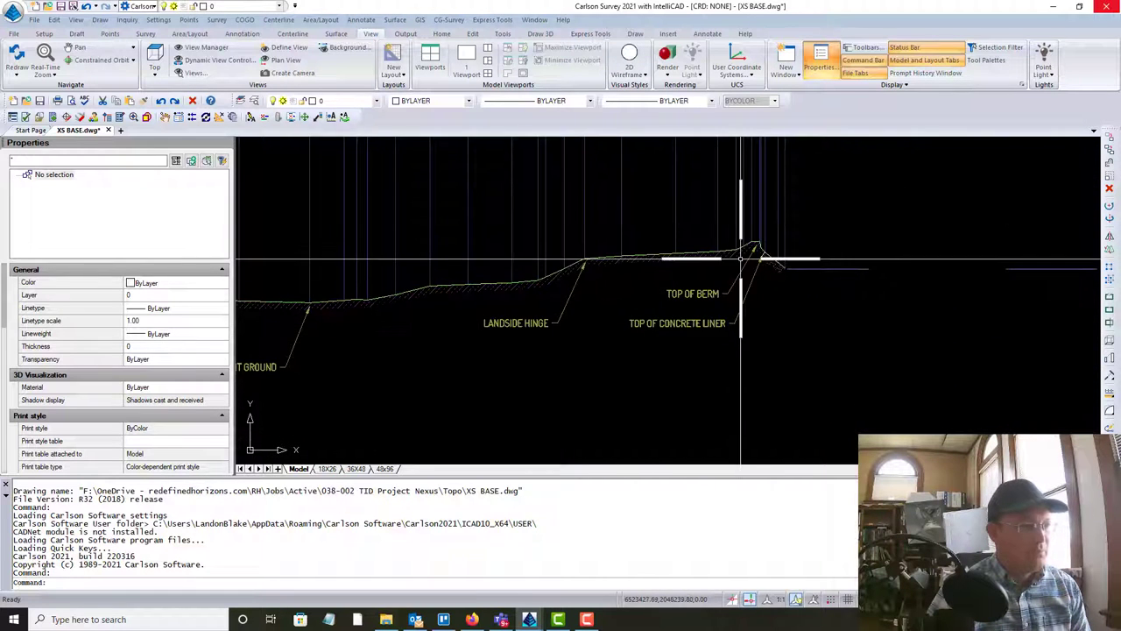
{"action": "middle_click_drag", "start_coordinate": [750, 250], "coordinate": [776, 393]}
{"action": "scroll", "coordinate": [343, 180], "scroll_direction": "up", "scroll_amount": 5}
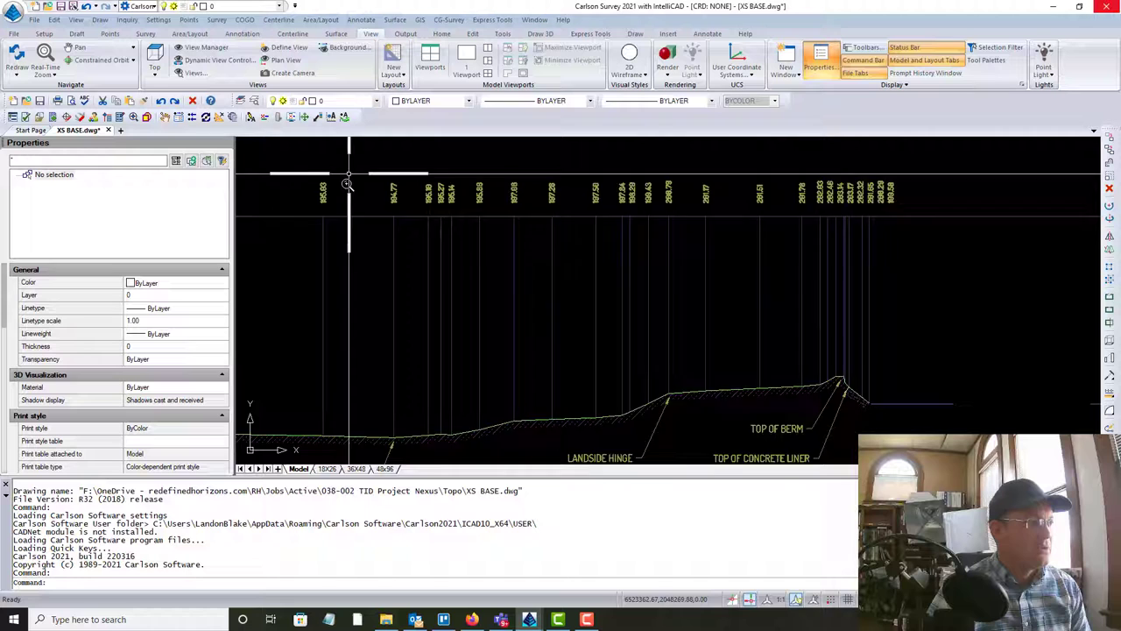
Step: Review the elevation labels and water surface across Cross-Section #4, as well as the cross-section drawn above it
{"action": "scroll", "coordinate": [661, 231], "scroll_direction": "down", "scroll_amount": 4}
{"action": "middle_click_drag", "start_coordinate": [732, 236], "coordinate": [236, 234]}
{"action": "middle_click_drag", "start_coordinate": [907, 236], "coordinate": [469, 235]}
{"action": "scroll", "coordinate": [469, 235], "scroll_direction": "down", "scroll_amount": 4}
{"action": "scroll", "coordinate": [893, 300], "scroll_direction": "down", "scroll_amount": 2}
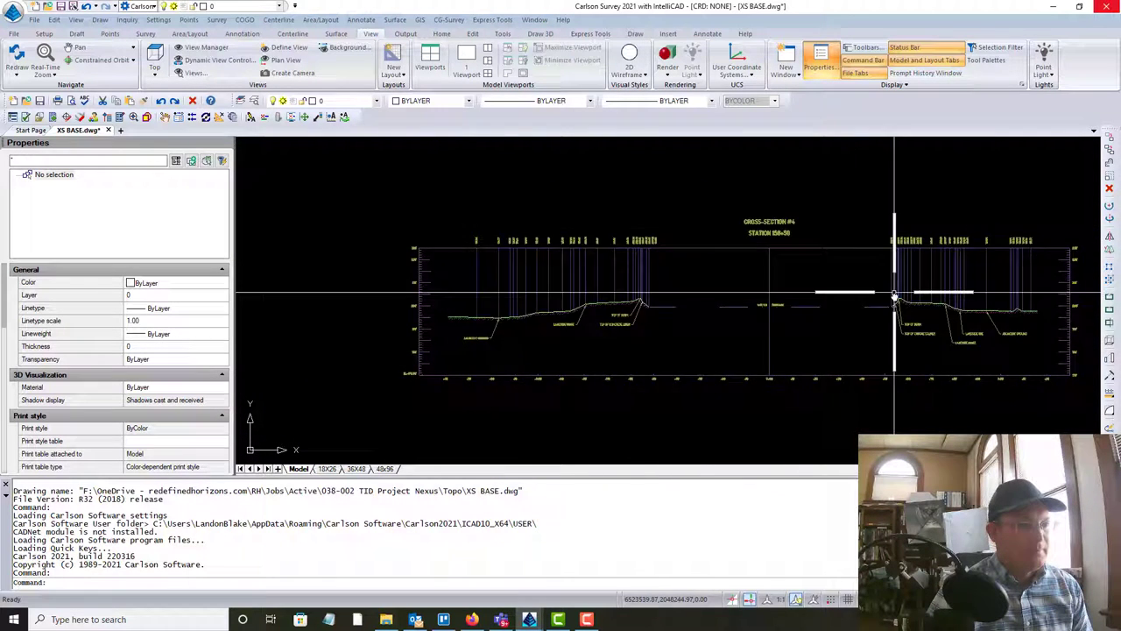
{"action": "middle_click_drag", "start_coordinate": [893, 301], "coordinate": [712, 300]}
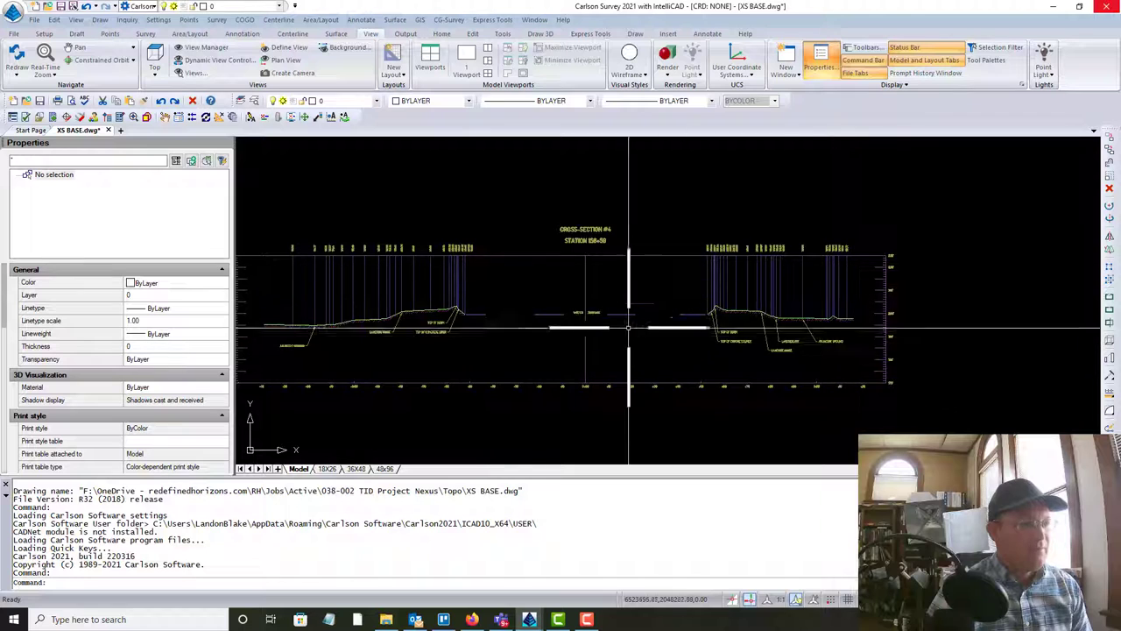
{"action": "mouse_move", "coordinate": [556, 312]}
{"action": "middle_mouse_down"}
{"action": "mouse_move", "coordinate": [679, 256]}
{"action": "mouse_move", "coordinate": [661, 296]}
{"action": "mouse_move", "coordinate": [682, 292]}
{"action": "middle_mouse_up"}
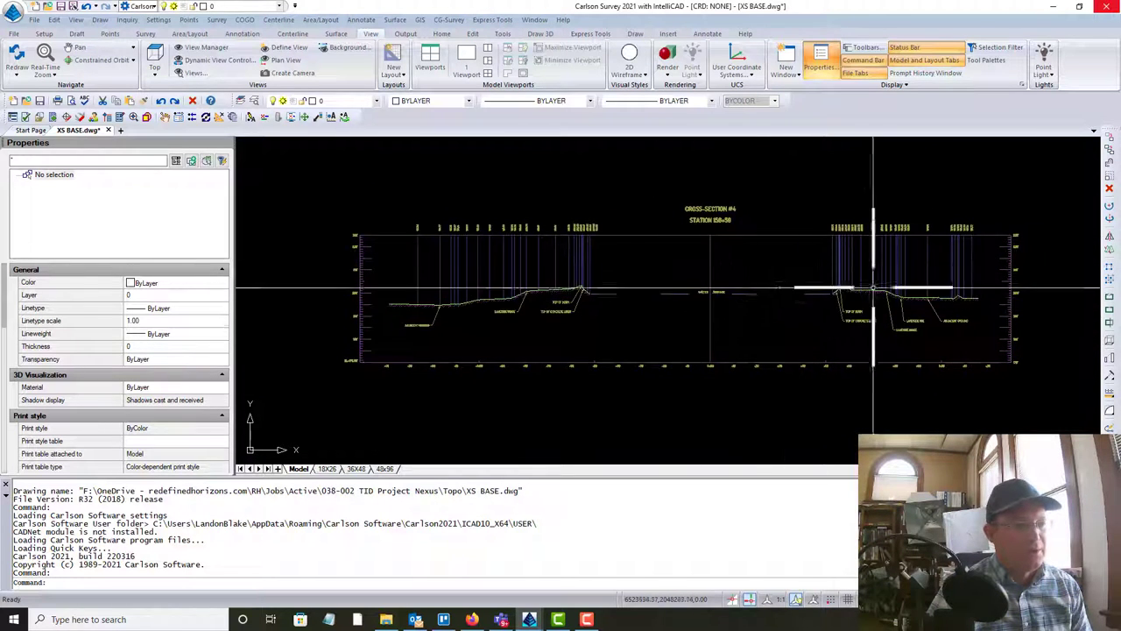
{"action": "scroll", "coordinate": [780, 257], "scroll_direction": "down", "scroll_amount": 2}
{"action": "mouse_move", "coordinate": [779, 256]}
{"action": "middle_mouse_down"}
{"action": "mouse_move", "coordinate": [788, 306]}
{"action": "mouse_move", "coordinate": [680, 408]}
{"action": "middle_mouse_up"}
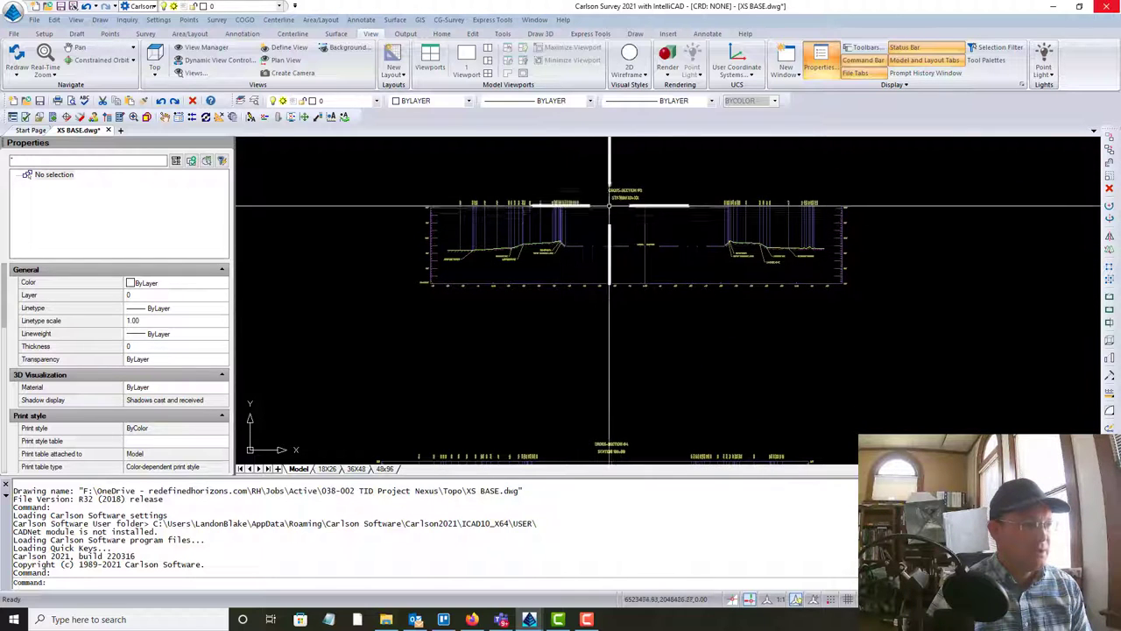
{"action": "mouse_move", "coordinate": [698, 184]}
{"action": "middle_mouse_down"}
{"action": "mouse_move", "coordinate": [715, 268]}
{"action": "mouse_move", "coordinate": [663, 275]}
{"action": "middle_mouse_up"}
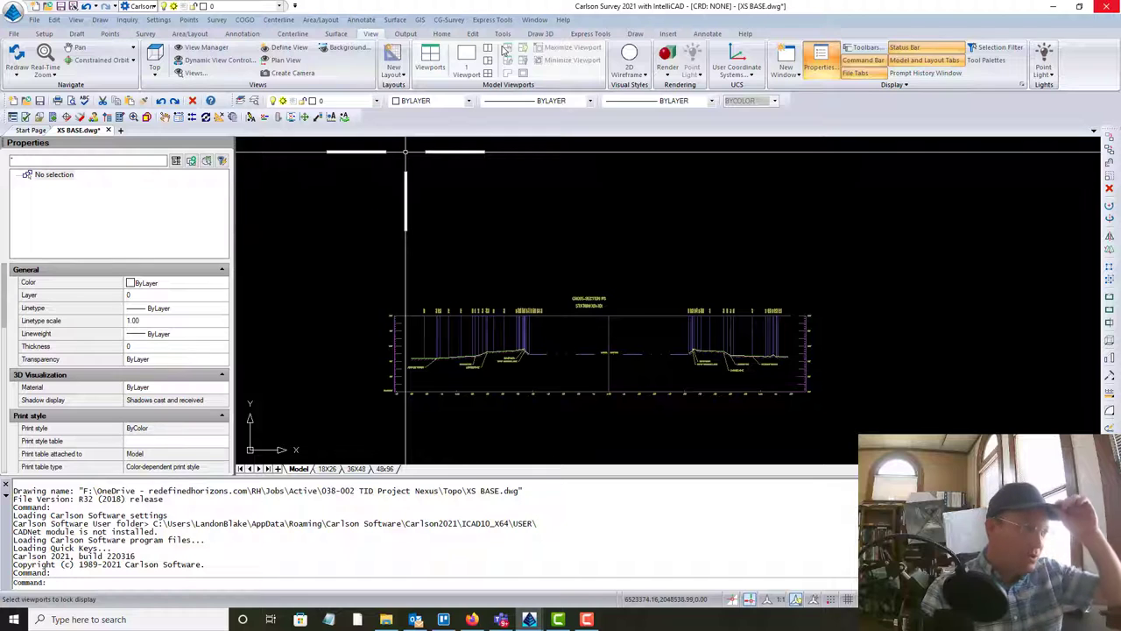
{"action": "left_click", "coordinate": [360, 20]}
{"action": "left_click", "coordinate": [395, 23]}
{"action": "left_click", "coordinate": [396, 23]}
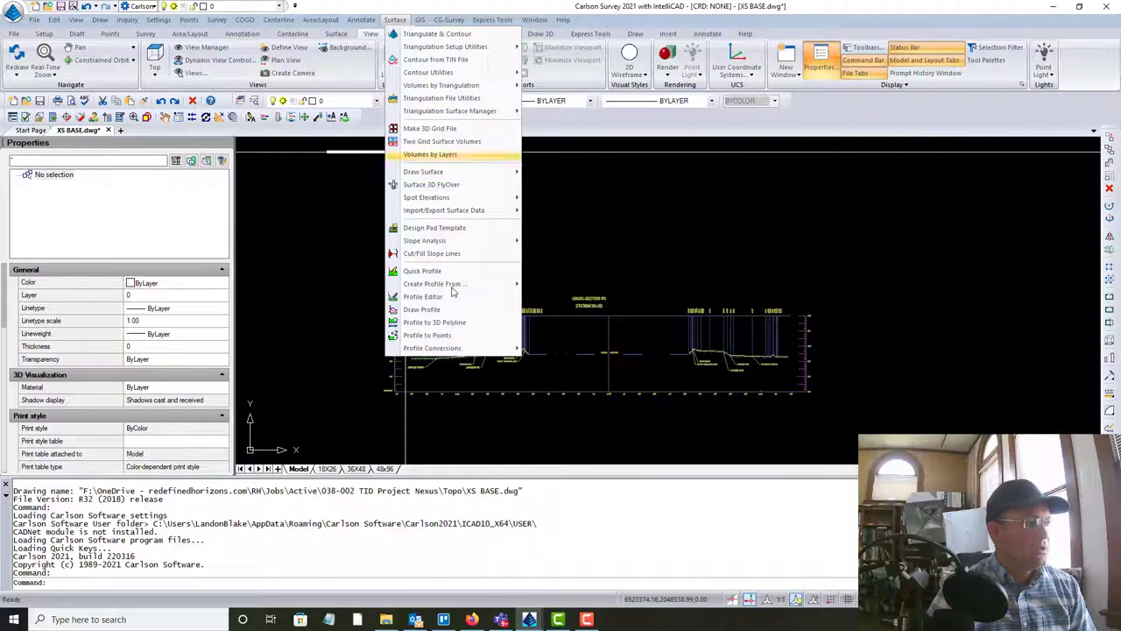
{"action": "left_click", "coordinate": [916, 237]}
{"action": "left_click", "coordinate": [856, 201]}
Step: Locate the section line labelled 156+44.08 L154.36 along the canal alignment in the plan view and inspect it
{"action": "scroll", "coordinate": [674, 287], "scroll_direction": "down", "scroll_amount": 3}
{"action": "scroll", "coordinate": [674, 285], "scroll_direction": "down", "scroll_amount": 3}
{"action": "middle_click_drag", "start_coordinate": [653, 410], "coordinate": [724, 225]}
{"action": "scroll", "coordinate": [724, 225], "scroll_direction": "down", "scroll_amount": 2}
{"action": "scroll", "coordinate": [620, 353], "scroll_direction": "up", "scroll_amount": 8}
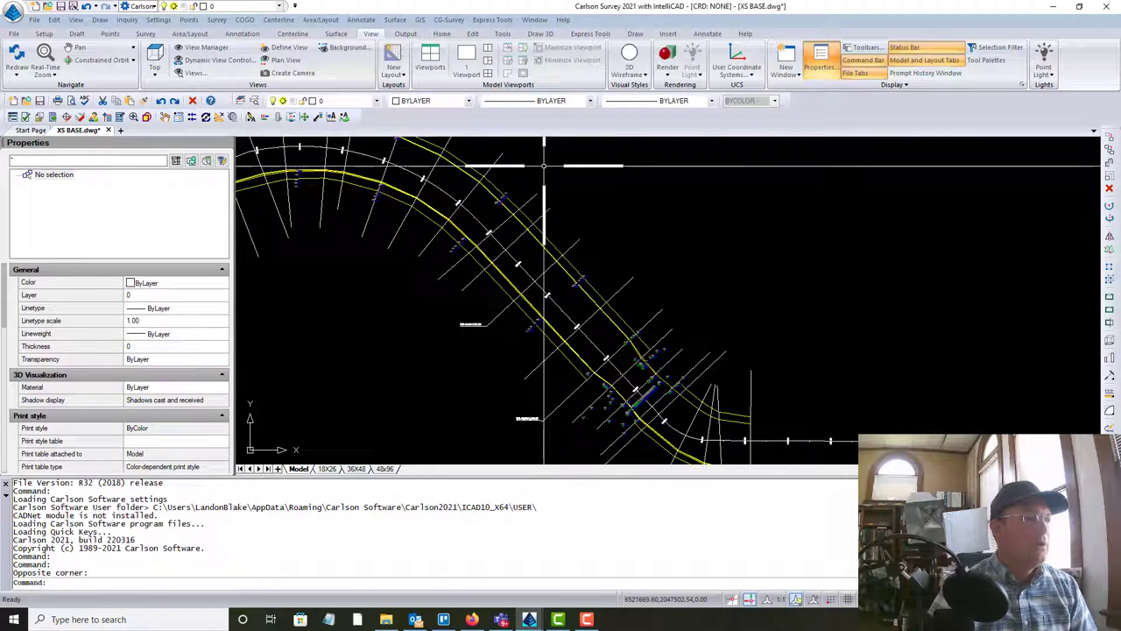
{"action": "scroll", "coordinate": [566, 297], "scroll_direction": "up", "scroll_amount": 4}
{"action": "scroll", "coordinate": [566, 298], "scroll_direction": "up", "scroll_amount": 3}
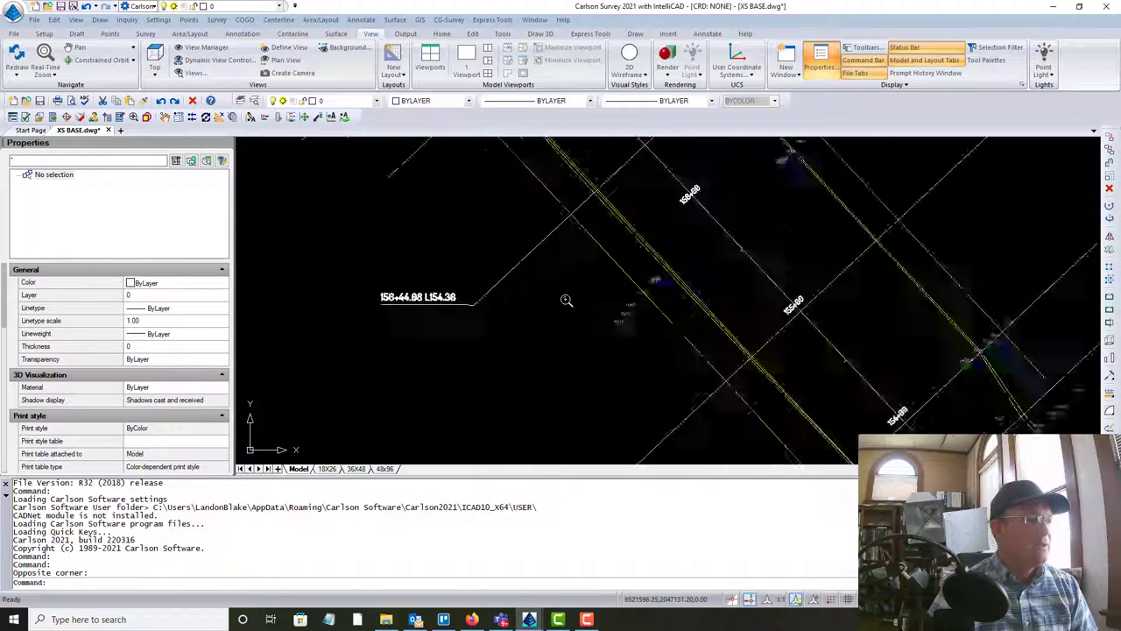
{"action": "scroll", "coordinate": [565, 299], "scroll_direction": "down", "scroll_amount": 3}
{"action": "mouse_move", "coordinate": [581, 353]}
{"action": "middle_mouse_down"}
{"action": "mouse_move", "coordinate": [560, 348]}
{"action": "mouse_move", "coordinate": [473, 215]}
{"action": "mouse_move", "coordinate": [534, 357]}
{"action": "middle_mouse_up"}
{"action": "middle_click_drag", "start_coordinate": [497, 289], "coordinate": [549, 346]}
{"action": "scroll", "coordinate": [525, 337], "scroll_direction": "up", "scroll_amount": 3}
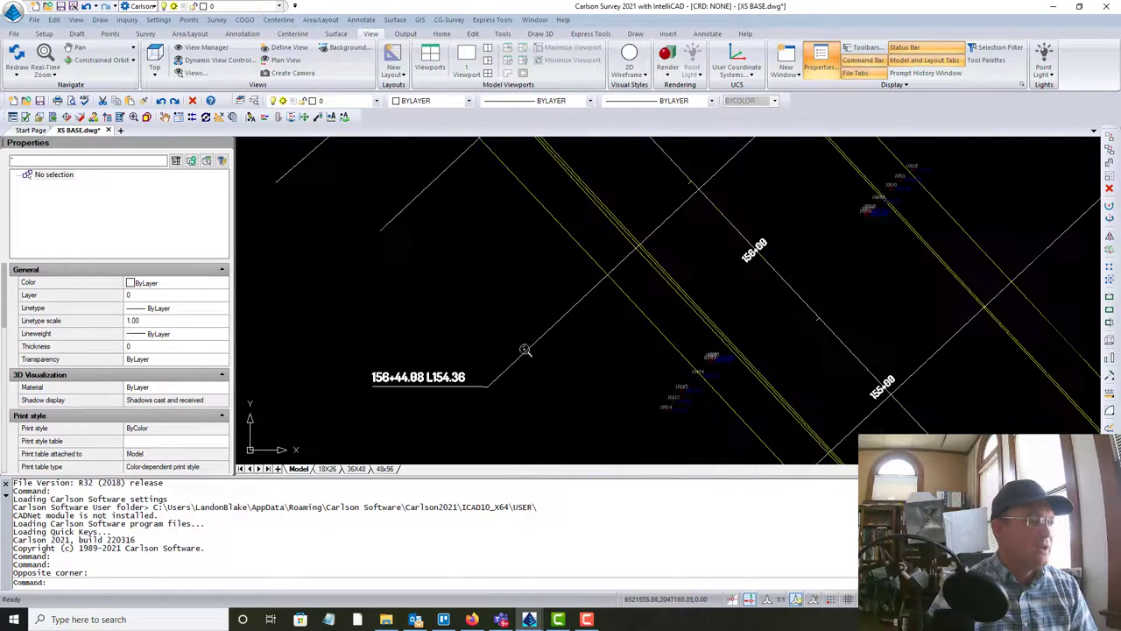
{"action": "scroll", "coordinate": [454, 377], "scroll_direction": "up", "scroll_amount": 3}
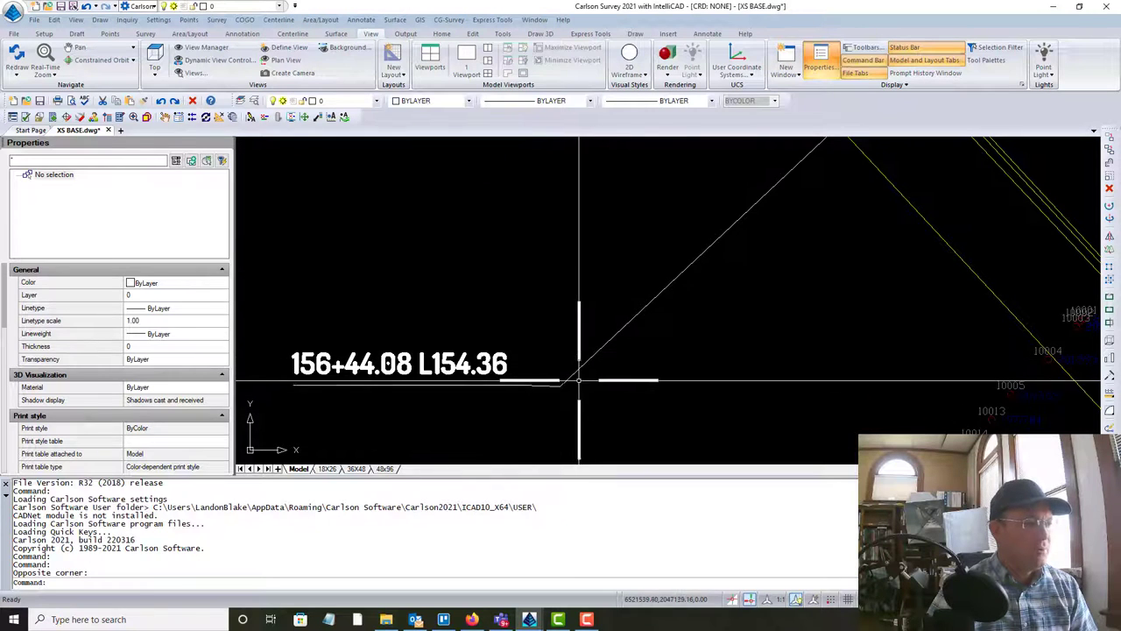
{"action": "scroll", "coordinate": [573, 370], "scroll_direction": "down", "scroll_amount": 5}
{"action": "mouse_move", "coordinate": [847, 208]}
{"action": "middle_mouse_down"}
{"action": "mouse_move", "coordinate": [735, 215]}
{"action": "mouse_move", "coordinate": [745, 174]}
{"action": "middle_mouse_up"}
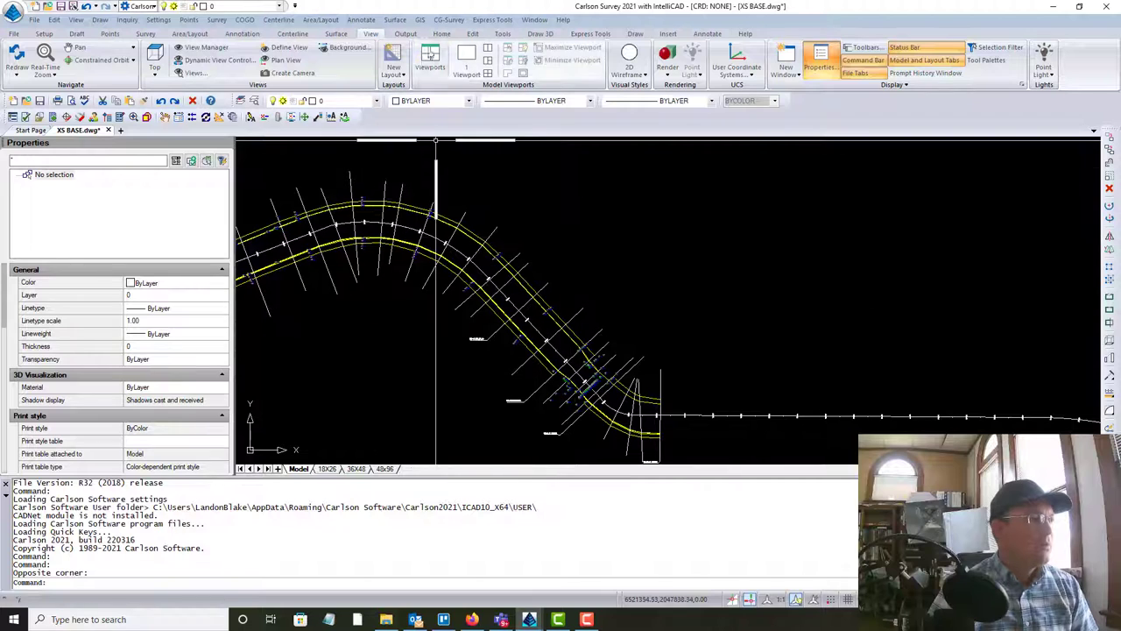
Step: Generate a Quick Profile from the 3D polyline labelled 156+44.08 L154.36, with vertical exaggeration x1
{"action": "left_click", "coordinate": [394, 19]}
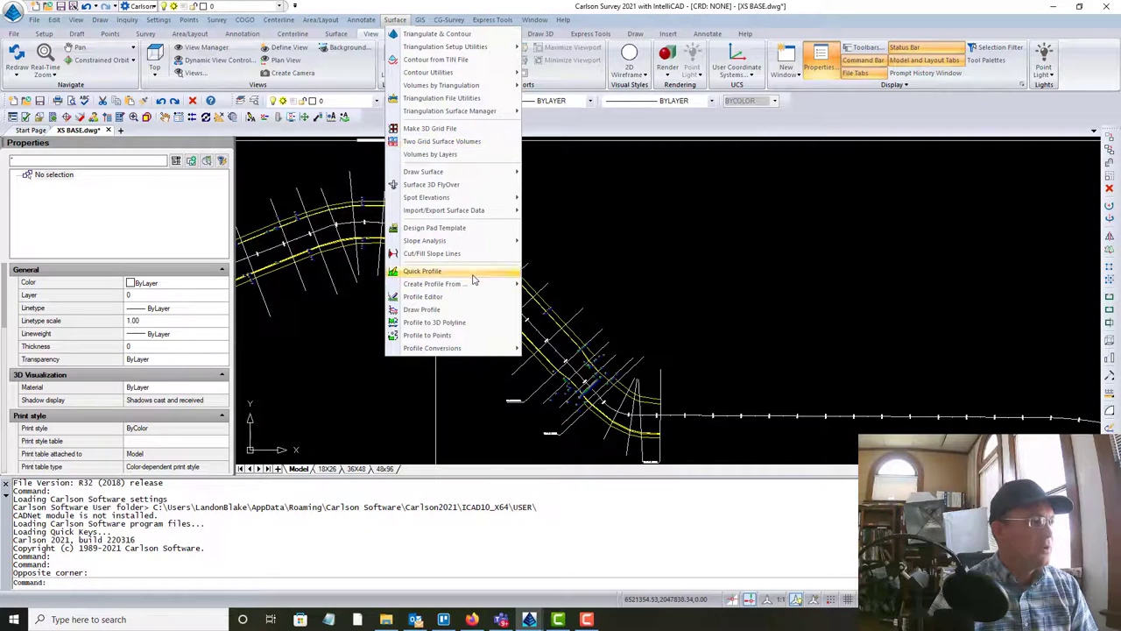
{"action": "left_click", "coordinate": [473, 275]}
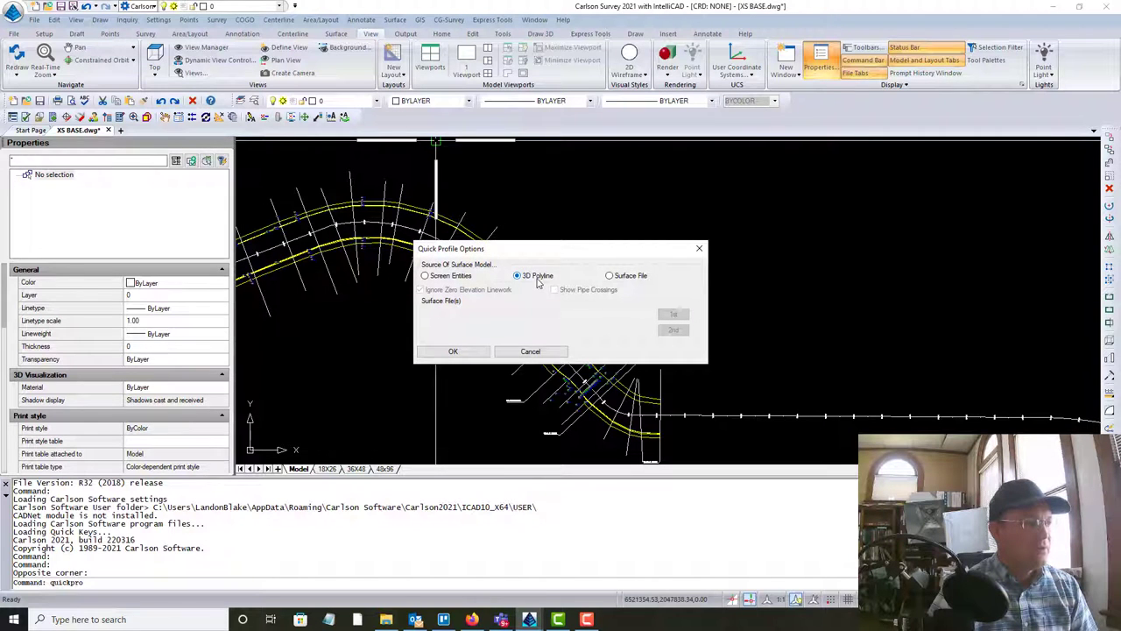
{"action": "left_click", "coordinate": [475, 353]}
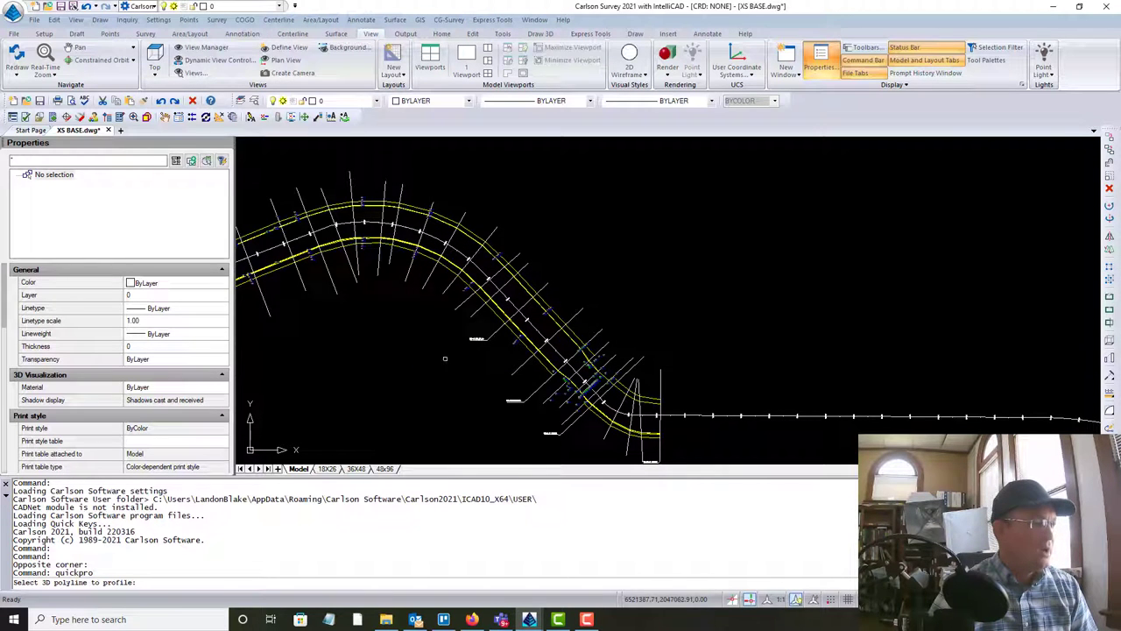
{"action": "scroll", "coordinate": [488, 329], "scroll_direction": "up", "scroll_amount": 3}
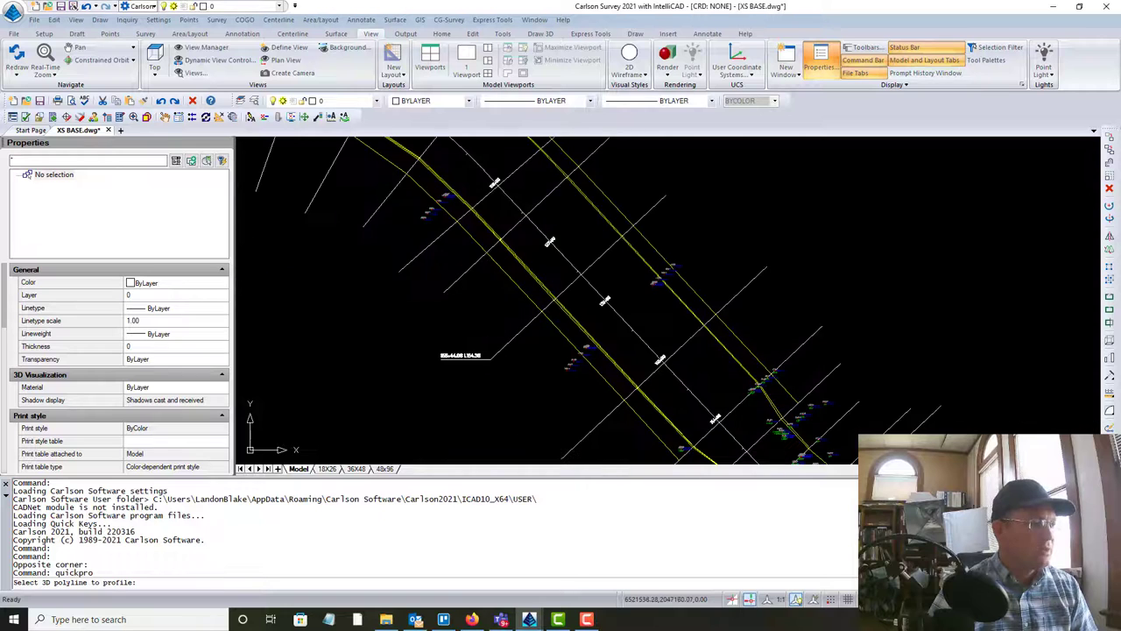
{"action": "left_click", "coordinate": [504, 347]}
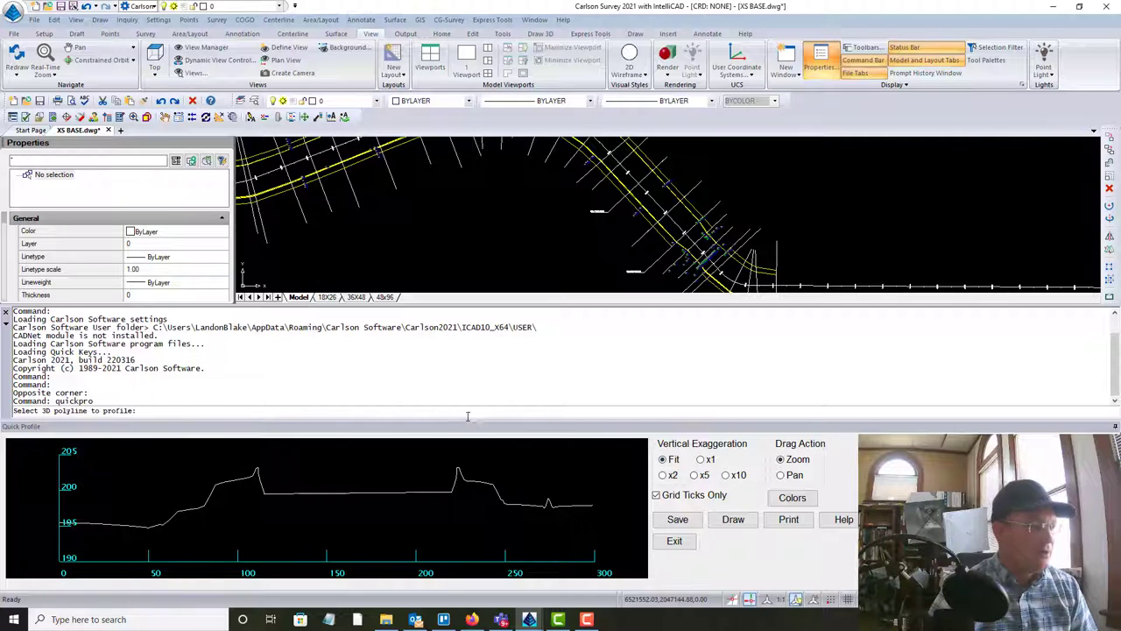
{"action": "left_click", "coordinate": [702, 460]}
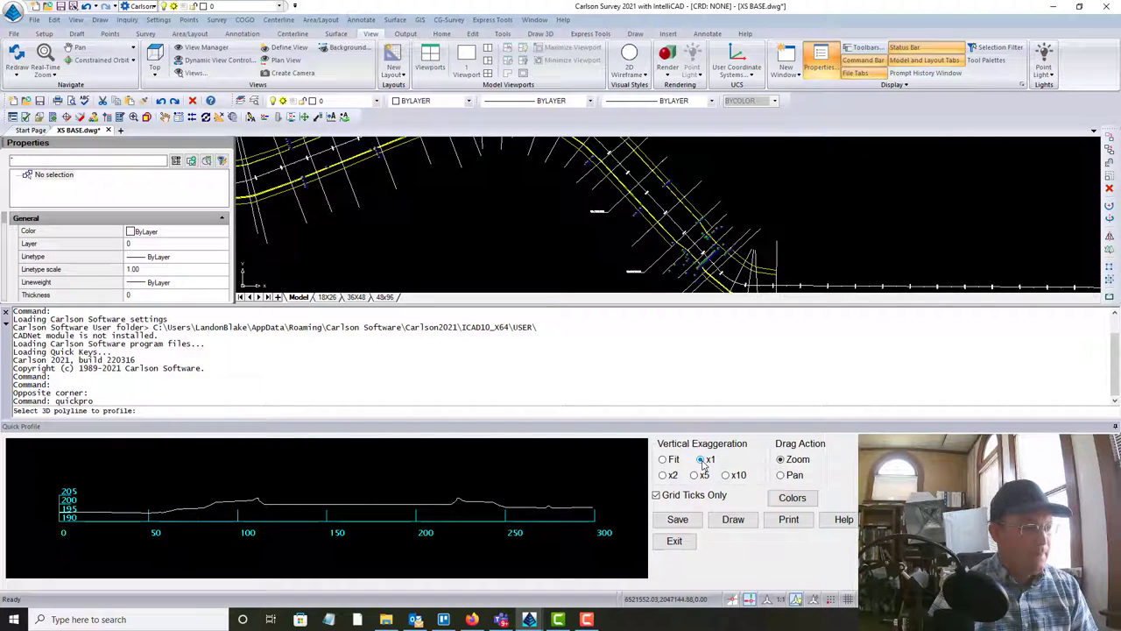
Step: Start drawing the quick profile and load the profile settings file QPS.pfs
{"action": "left_click", "coordinate": [733, 520]}
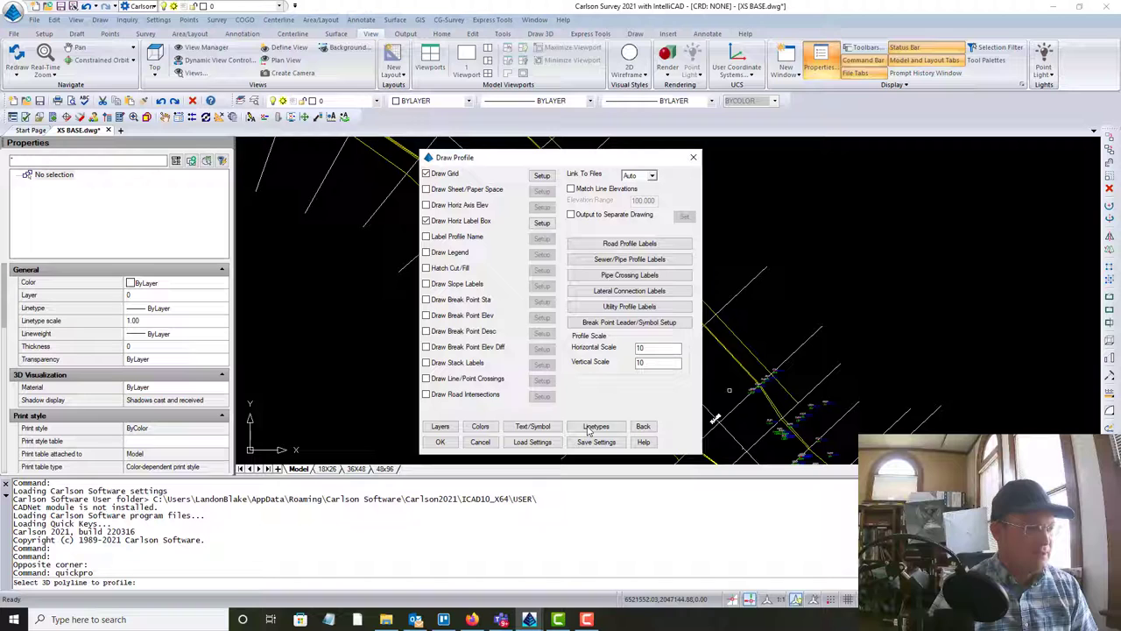
{"action": "left_click", "coordinate": [531, 444]}
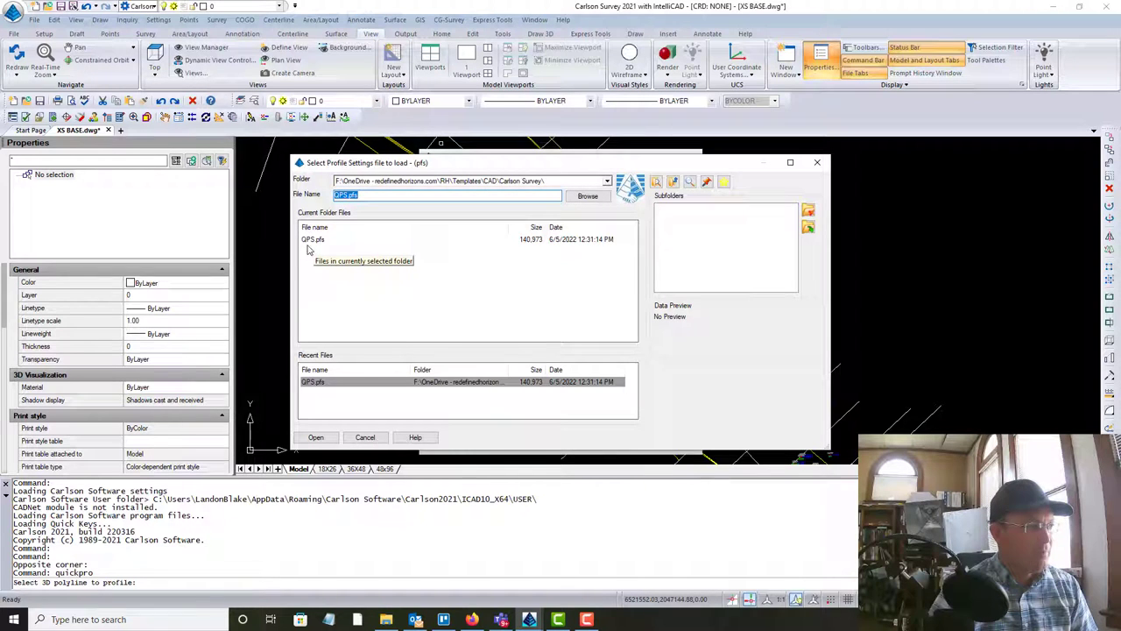
{"action": "left_click", "coordinate": [351, 240]}
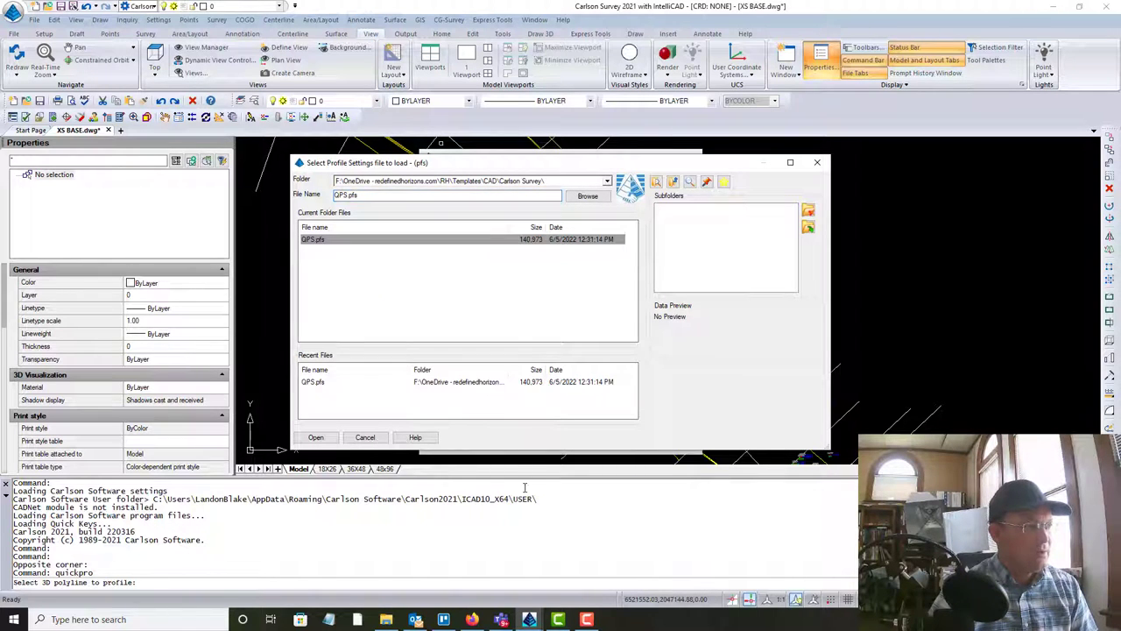
{"action": "left_click", "coordinate": [317, 438]}
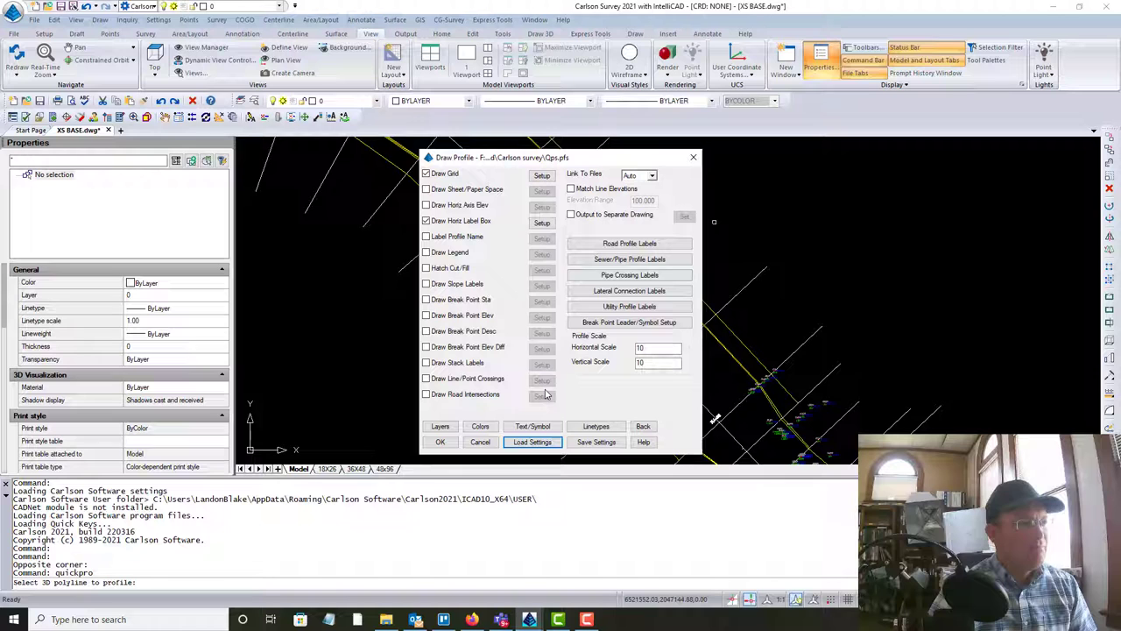
Step: Assign the 1st profile line to the layer SURVEY-TOPO-LINES-CROSS-SECTION
{"action": "left_click", "coordinate": [440, 426]}
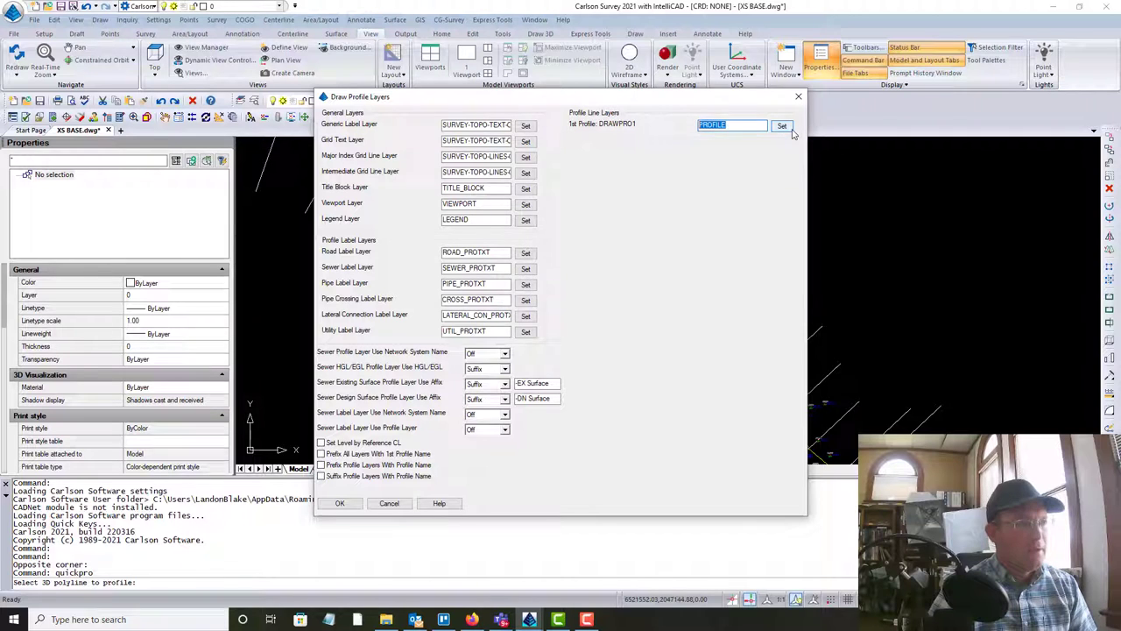
{"action": "left_click", "coordinate": [782, 126]}
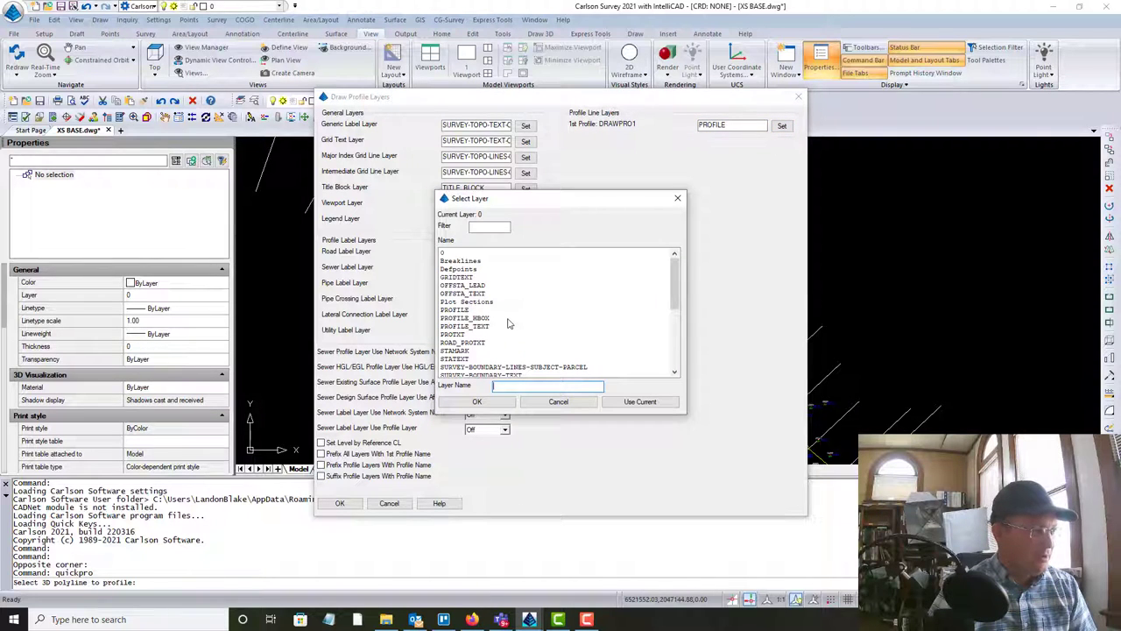
{"action": "scroll", "coordinate": [508, 324], "scroll_direction": "down", "scroll_amount": 3}
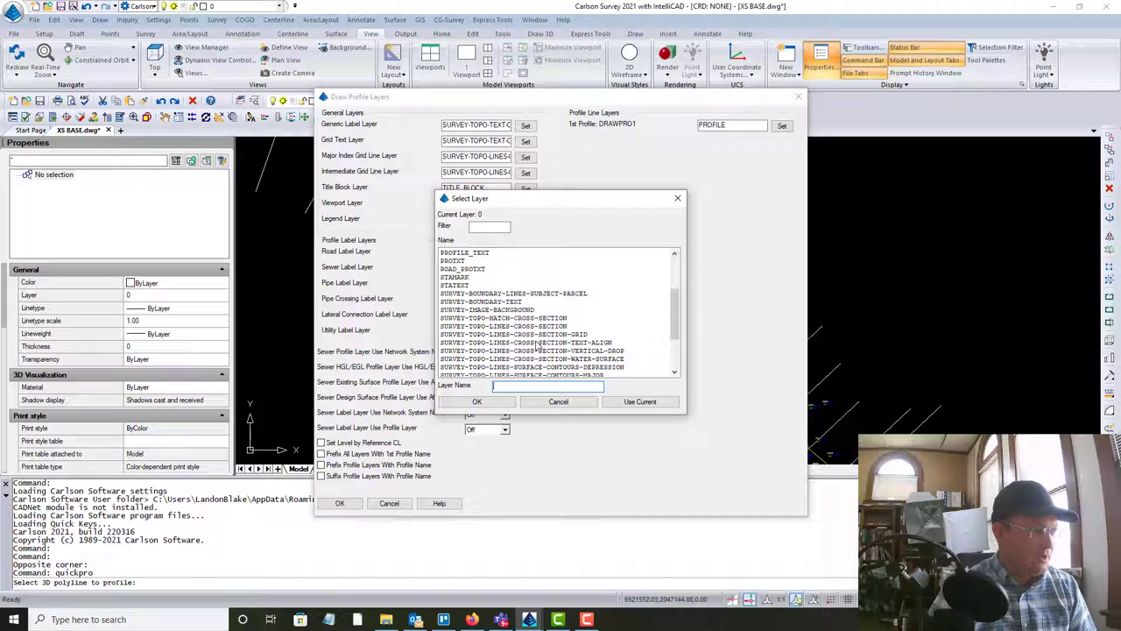
{"action": "left_click", "coordinate": [541, 327]}
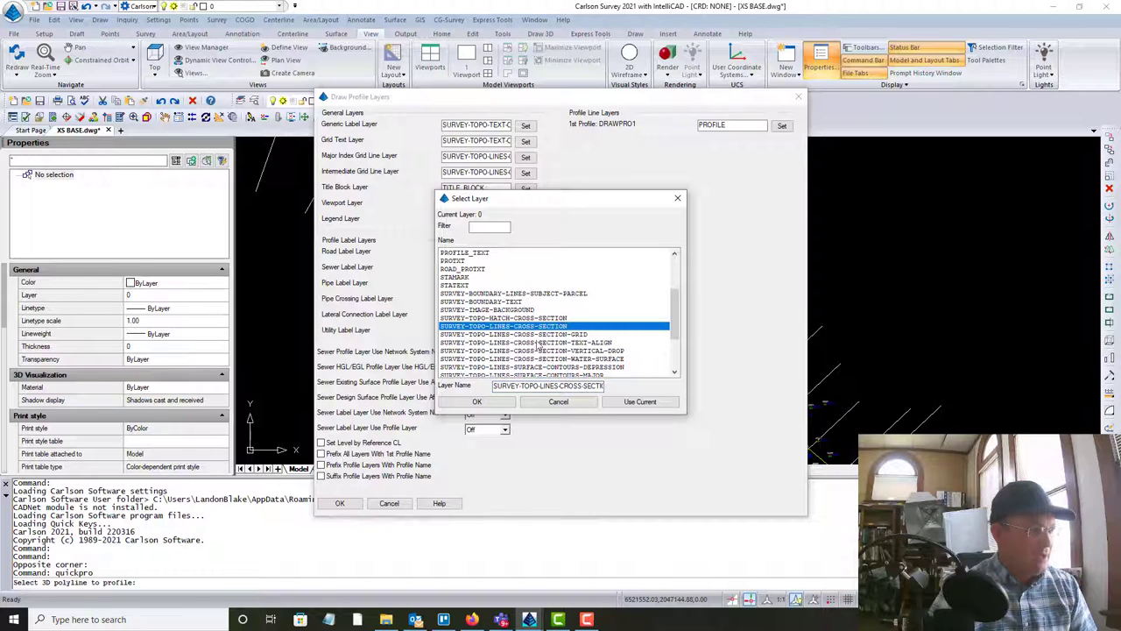
{"action": "left_click", "coordinate": [478, 401]}
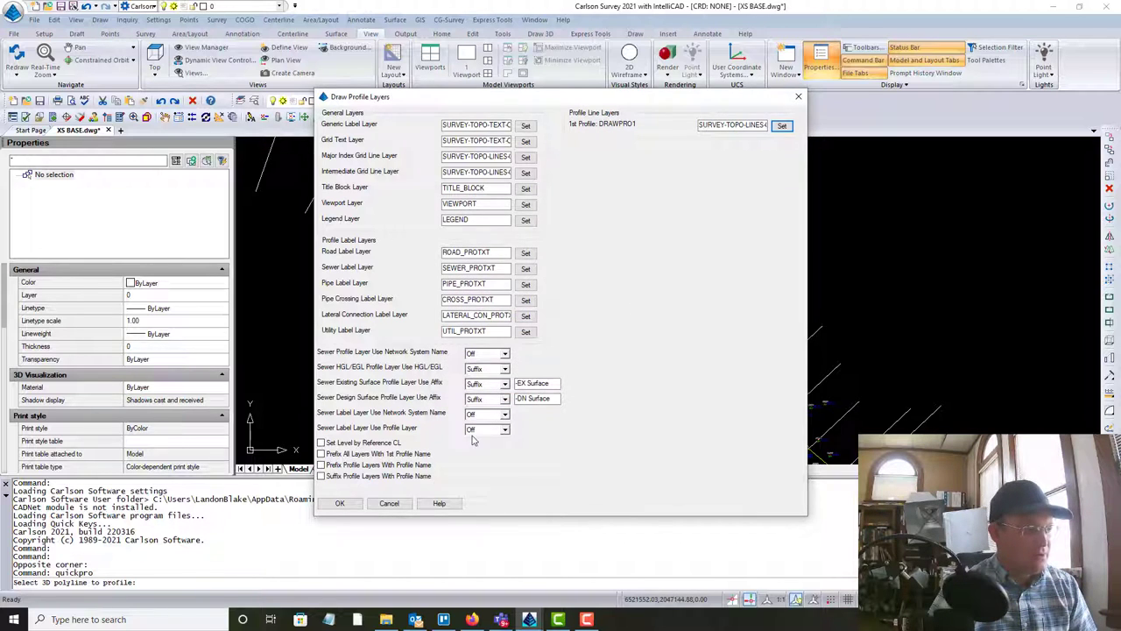
Step: Confirm the profile layers, save the settings over the existing QPS.pfs file, and accept the Draw Profile settings
{"action": "left_click", "coordinate": [341, 504]}
{"action": "left_click", "coordinate": [583, 446]}
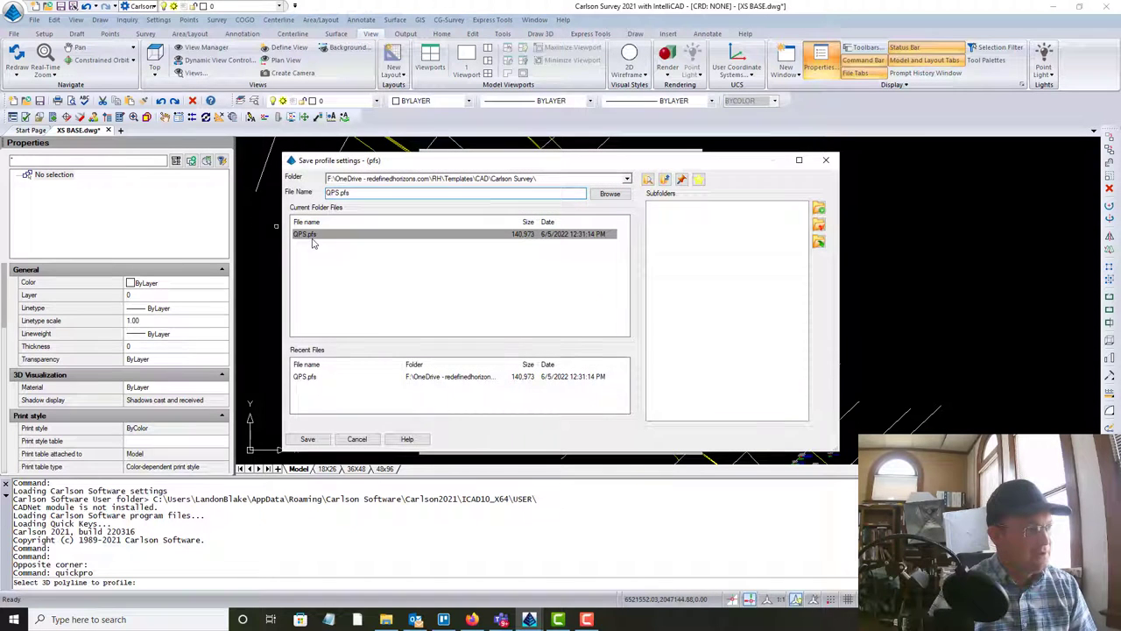
{"action": "left_click", "coordinate": [308, 438]}
{"action": "left_click", "coordinate": [587, 339]}
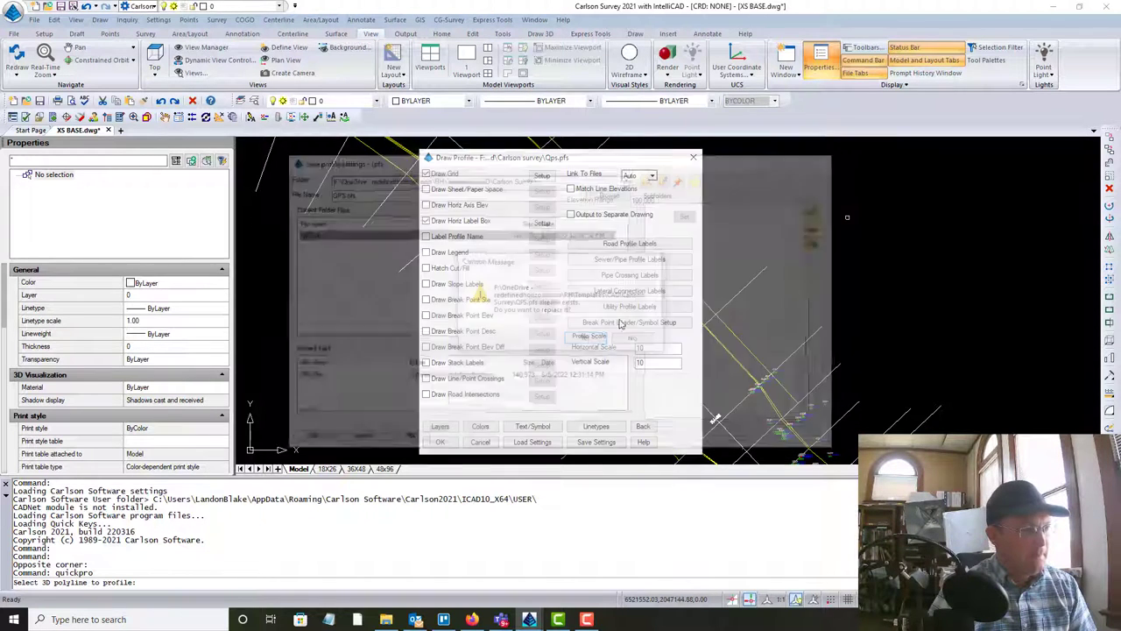
{"action": "left_click", "coordinate": [437, 442]}
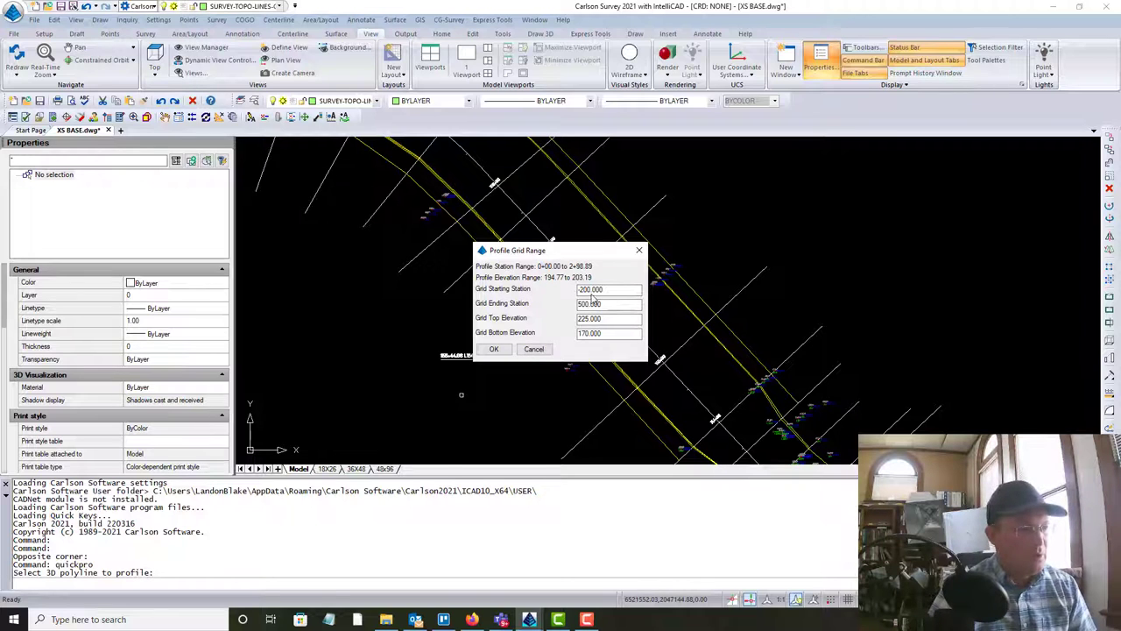
Step: Place the profile grid above the two existing cross-sections with stations -200 to 500 and elevations 170 to 225, without loading a section alignment file
{"action": "left_click", "coordinate": [596, 318]}
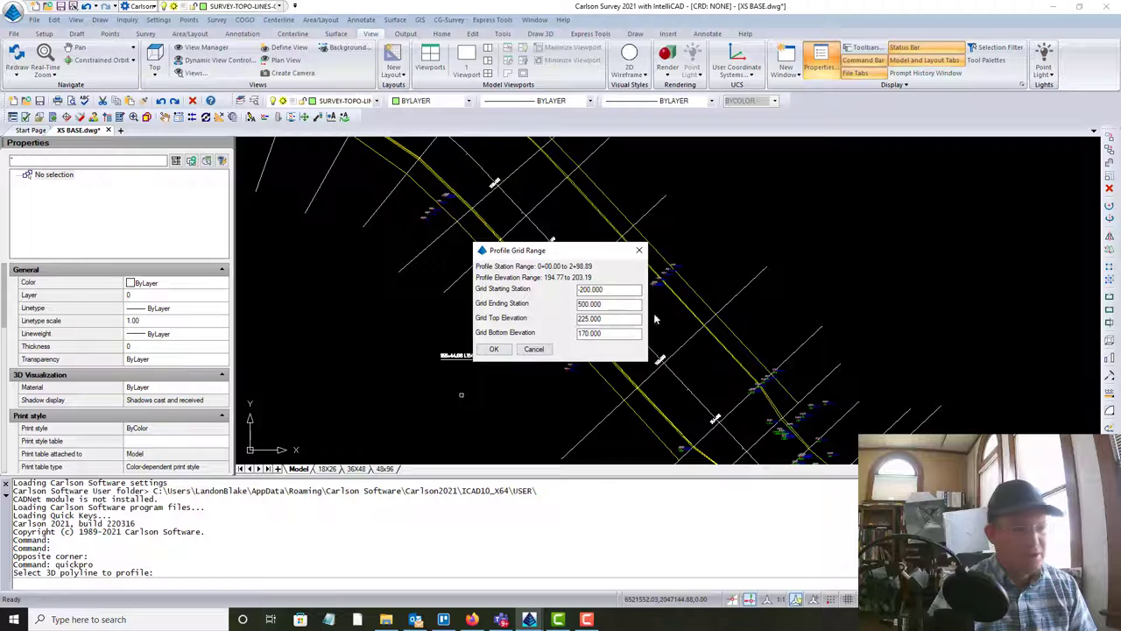
{"action": "left_click", "coordinate": [494, 350]}
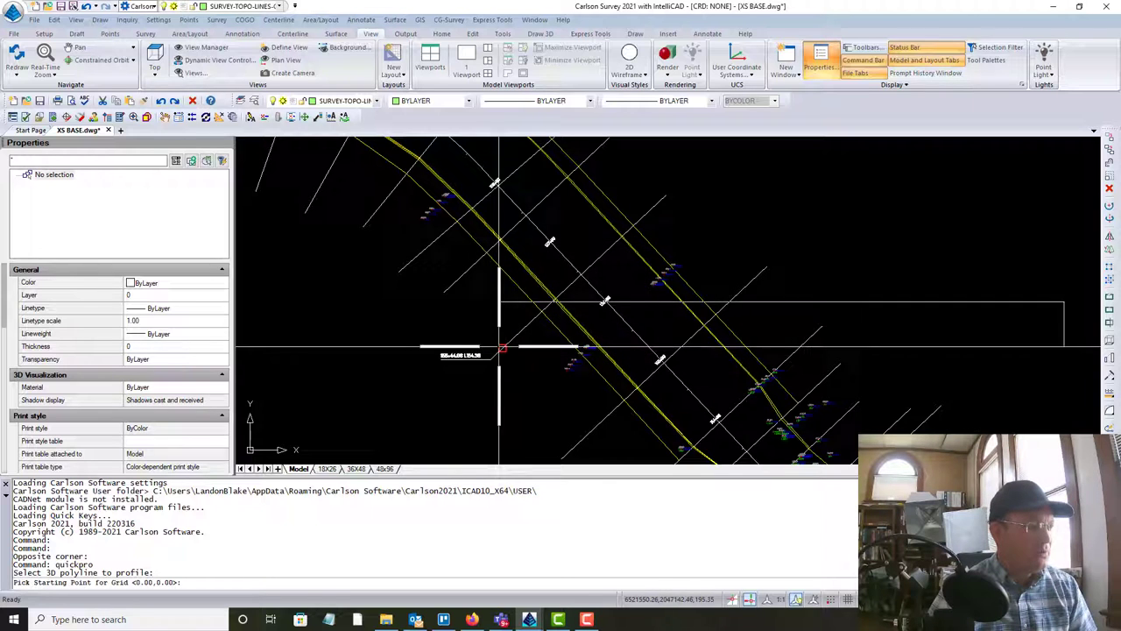
{"action": "scroll", "coordinate": [500, 350], "scroll_direction": "down", "scroll_amount": 5}
{"action": "middle_click_drag", "start_coordinate": [780, 219], "coordinate": [711, 426]}
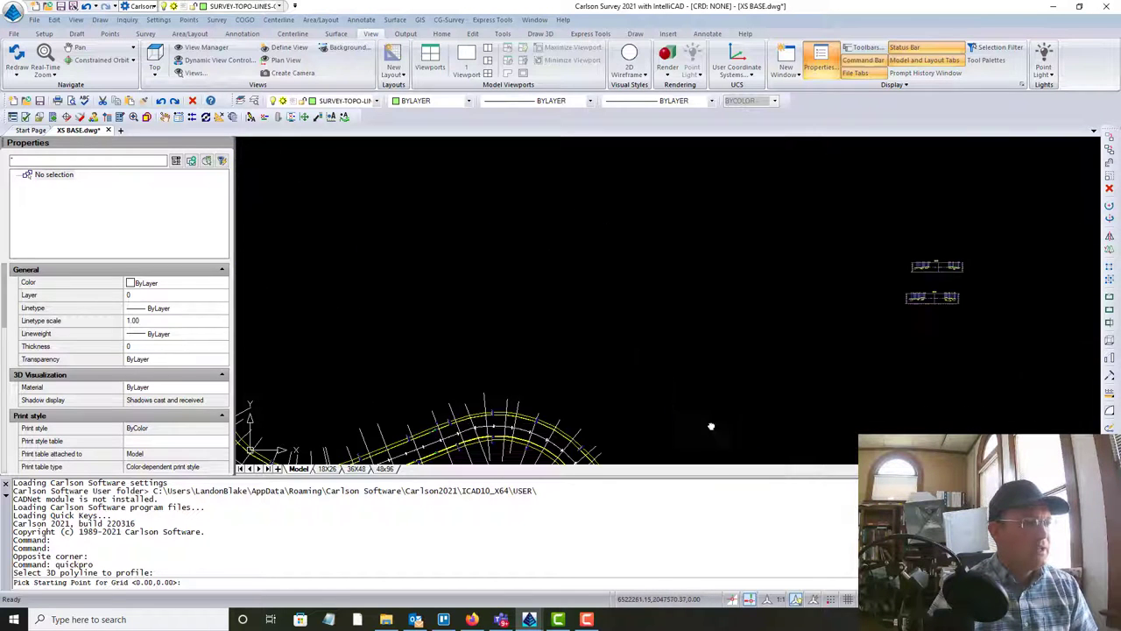
{"action": "scroll", "coordinate": [912, 240], "scroll_direction": "up", "scroll_amount": 4}
{"action": "middle_click_drag", "start_coordinate": [862, 240], "coordinate": [574, 215]}
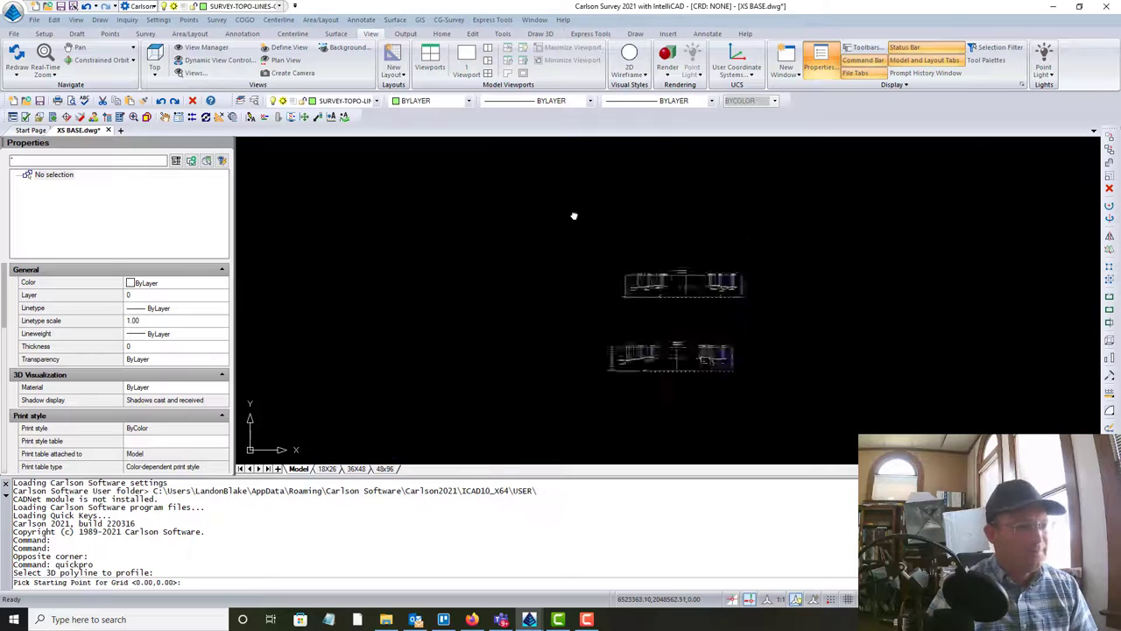
{"action": "left_click", "coordinate": [472, 224]}
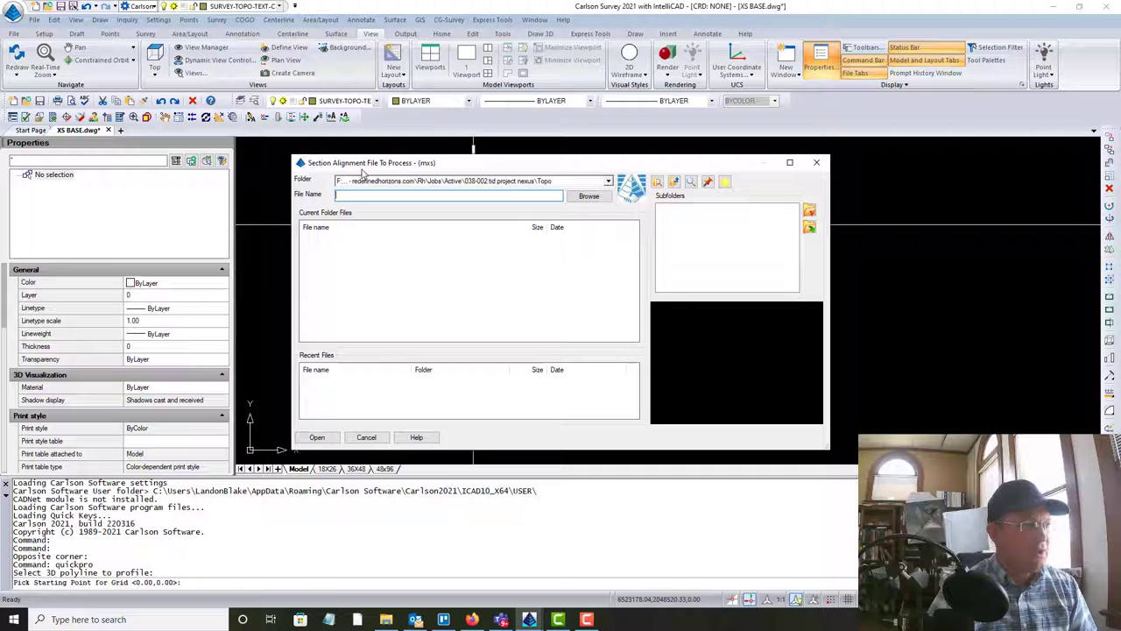
{"action": "left_click", "coordinate": [366, 438]}
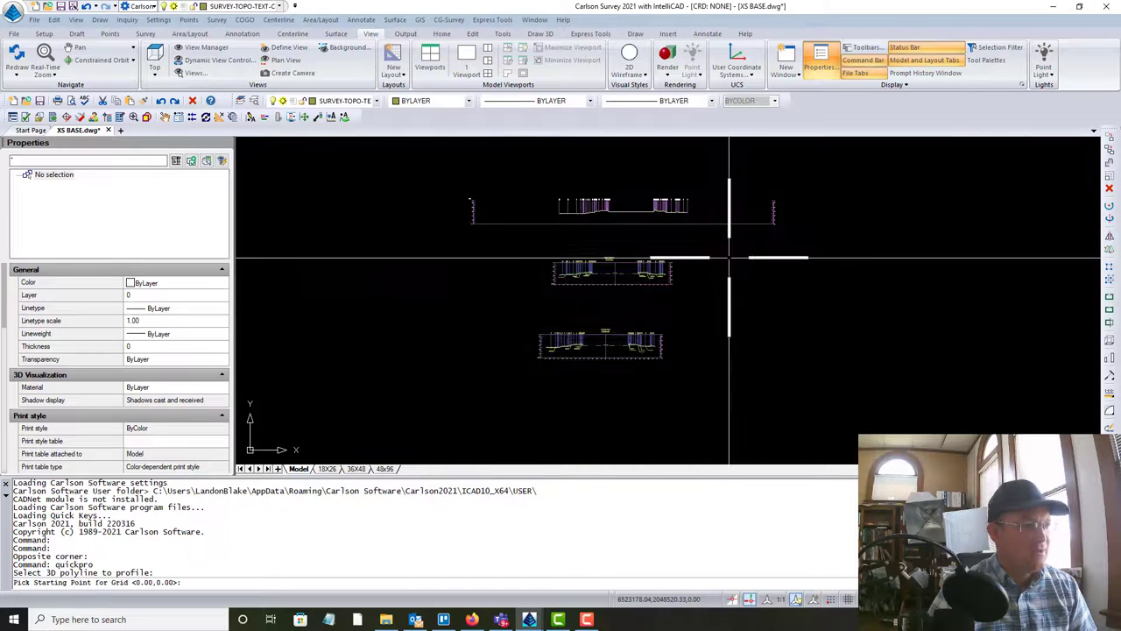
Step: Compare the newly drawn profile with the two finished cross-sections below it
{"action": "scroll", "coordinate": [640, 228], "scroll_direction": "up", "scroll_amount": 5}
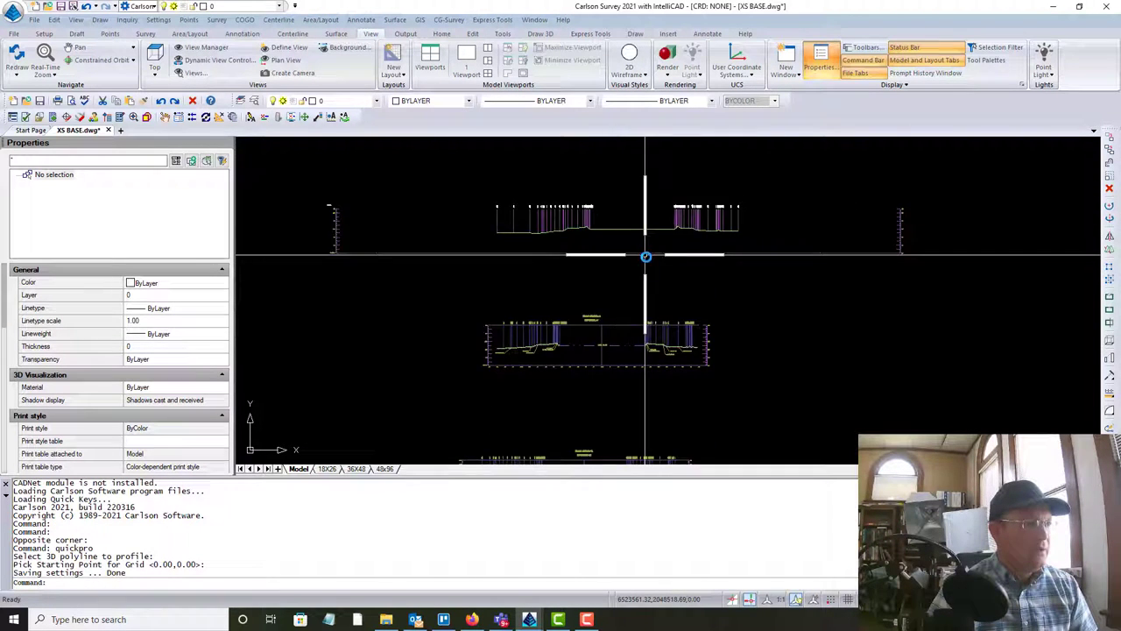
{"action": "middle_click_drag", "start_coordinate": [681, 288], "coordinate": [680, 265]}
{"action": "scroll", "coordinate": [682, 275], "scroll_direction": "down", "scroll_amount": 1}
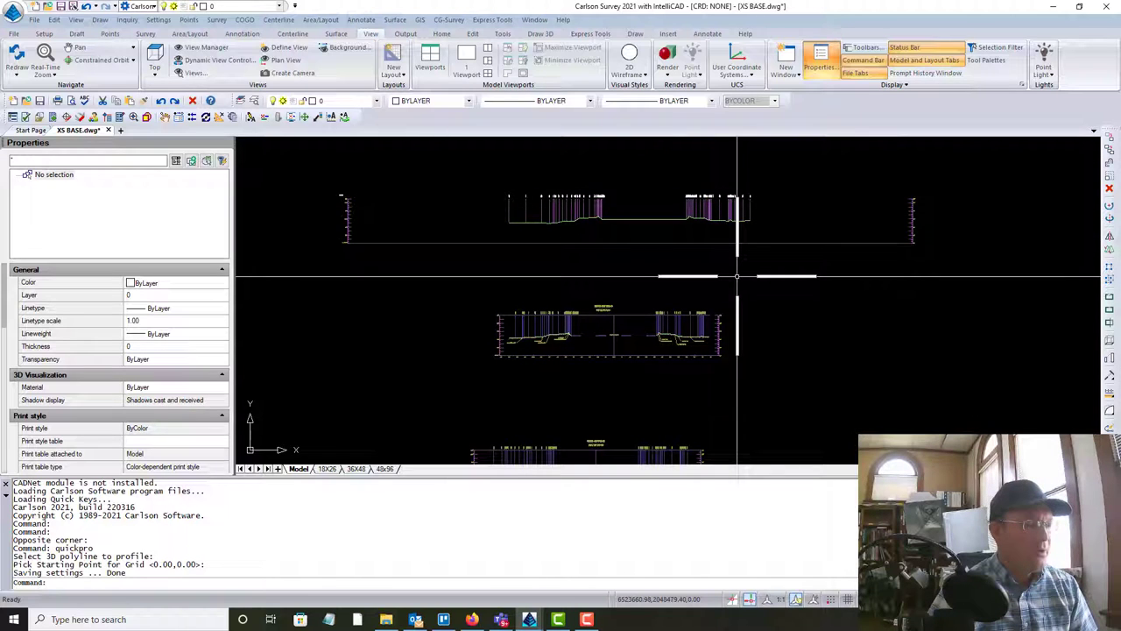
{"action": "scroll", "coordinate": [591, 365], "scroll_direction": "up", "scroll_amount": 4}
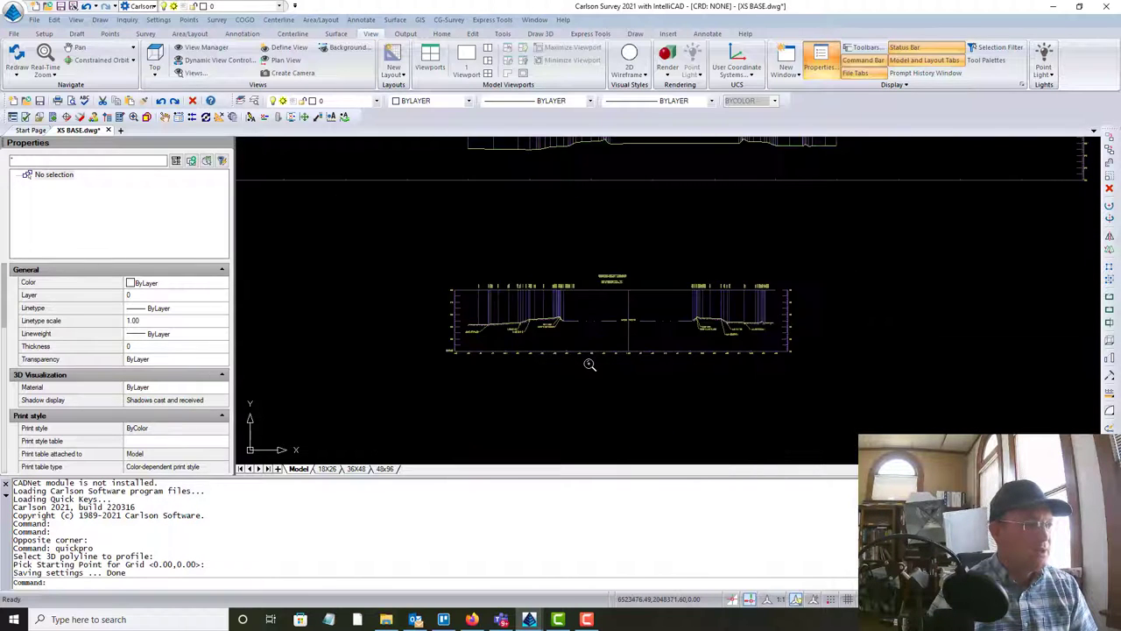
{"action": "scroll", "coordinate": [679, 333], "scroll_direction": "down", "scroll_amount": 4}
{"action": "scroll", "coordinate": [791, 274], "scroll_direction": "down", "scroll_amount": 2}
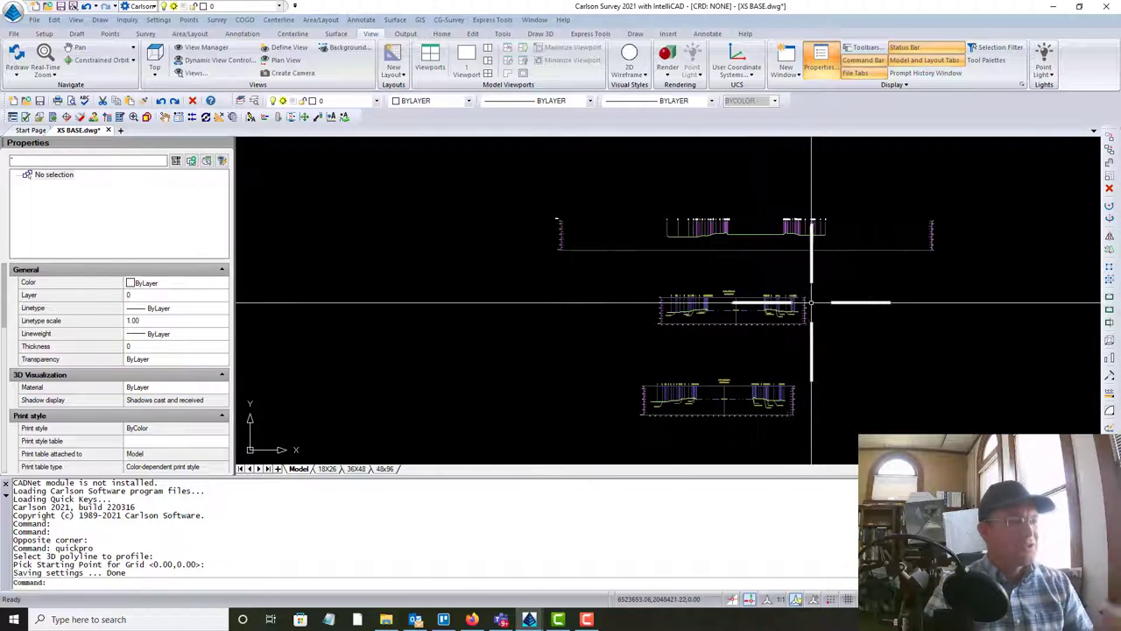
{"action": "scroll", "coordinate": [774, 270], "scroll_direction": "up", "scroll_amount": 2}
{"action": "scroll", "coordinate": [774, 270], "scroll_direction": "up", "scroll_amount": 1}
{"action": "scroll", "coordinate": [691, 274], "scroll_direction": "down", "scroll_amount": 1}
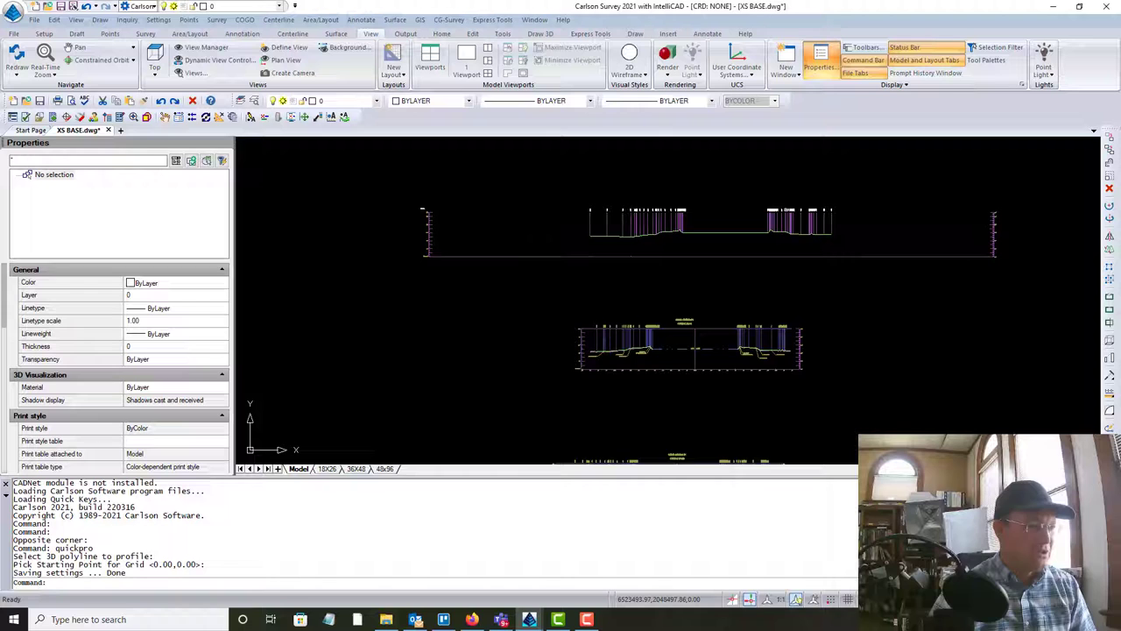
{"action": "scroll", "coordinate": [531, 274], "scroll_direction": "down", "scroll_amount": 2}
{"action": "mouse_move", "coordinate": [463, 340]}
{"action": "middle_mouse_down"}
{"action": "mouse_move", "coordinate": [596, 257]}
{"action": "mouse_move", "coordinate": [534, 323]}
{"action": "middle_mouse_up"}
{"action": "scroll", "coordinate": [760, 226], "scroll_direction": "up", "scroll_amount": 1}
{"action": "scroll", "coordinate": [762, 217], "scroll_direction": "up", "scroll_amount": 1}
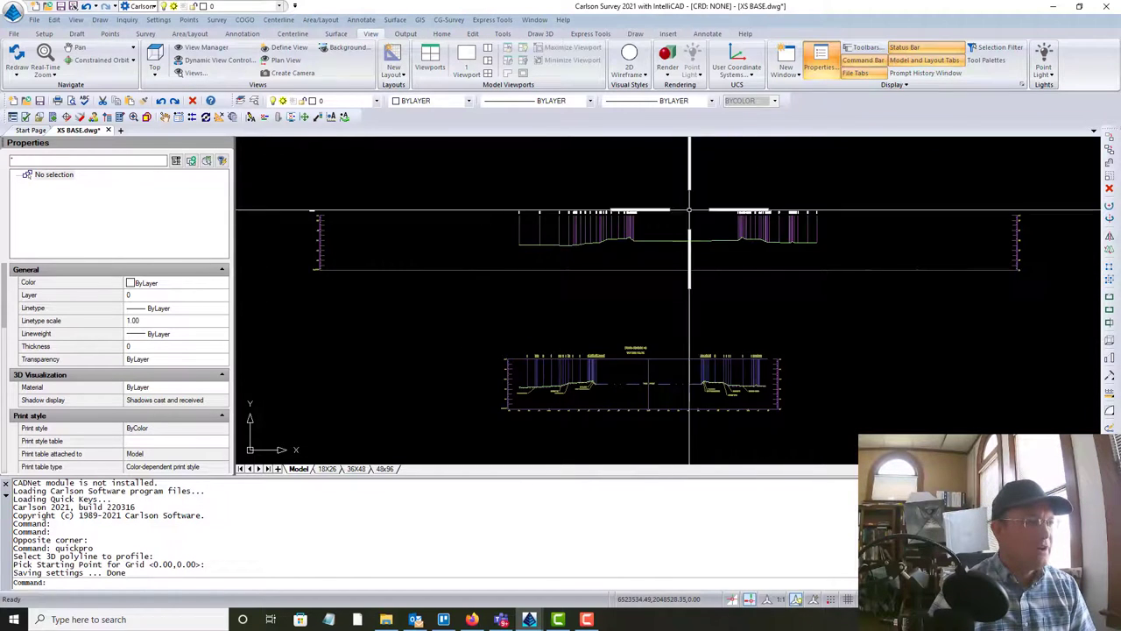
Step: Examine the section line labelled 156+44.08 L154.36 in the plan view and where it crosses the canal centerline
{"action": "scroll", "coordinate": [734, 227], "scroll_direction": "down", "scroll_amount": 2}
{"action": "middle_click_drag", "start_coordinate": [584, 366], "coordinate": [652, 184]}
{"action": "scroll", "coordinate": [652, 184], "scroll_direction": "down", "scroll_amount": 2}
{"action": "middle_click_drag", "start_coordinate": [582, 307], "coordinate": [698, 162]}
{"action": "scroll", "coordinate": [537, 300], "scroll_direction": "up", "scroll_amount": 2}
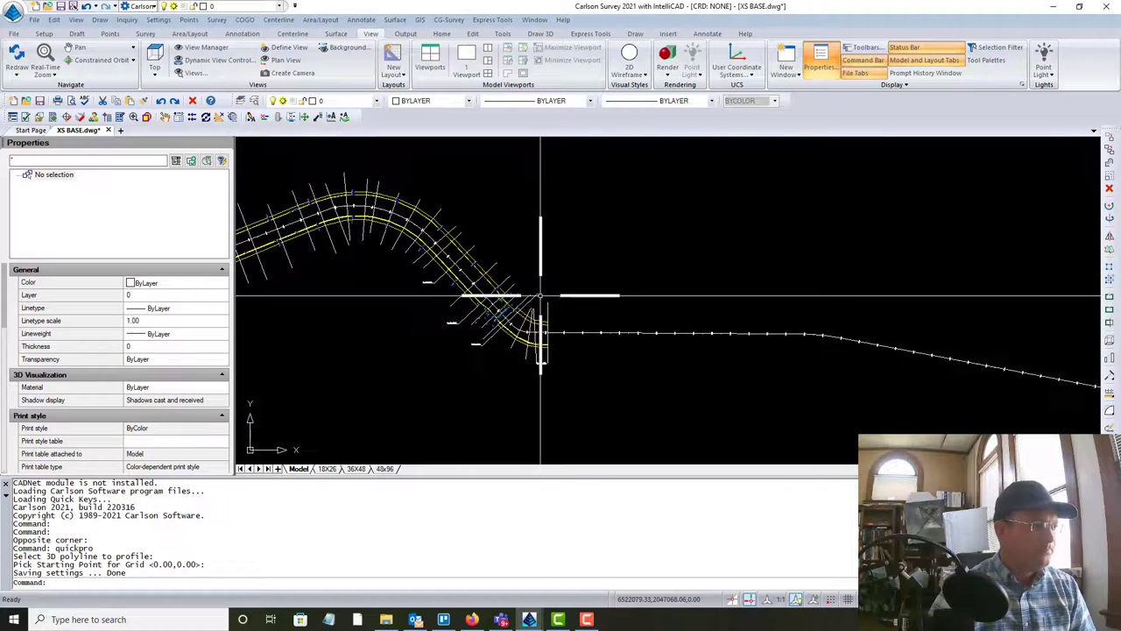
{"action": "scroll", "coordinate": [358, 216], "scroll_direction": "up", "scroll_amount": 2}
{"action": "scroll", "coordinate": [473, 272], "scroll_direction": "up", "scroll_amount": 2}
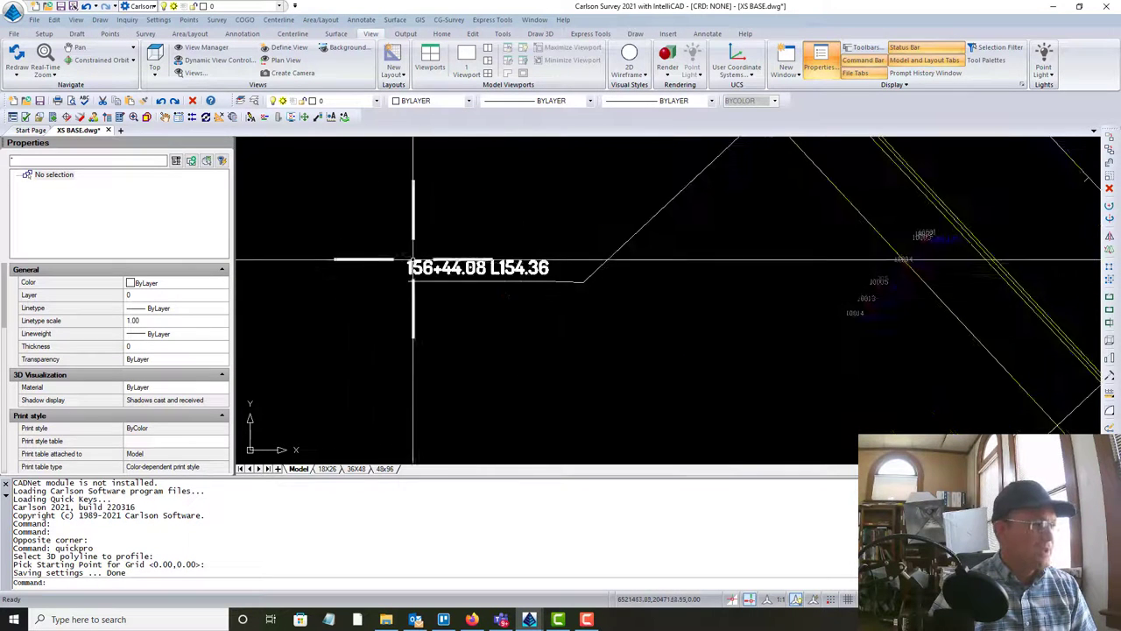
{"action": "scroll", "coordinate": [412, 259], "scroll_direction": "up", "scroll_amount": 2}
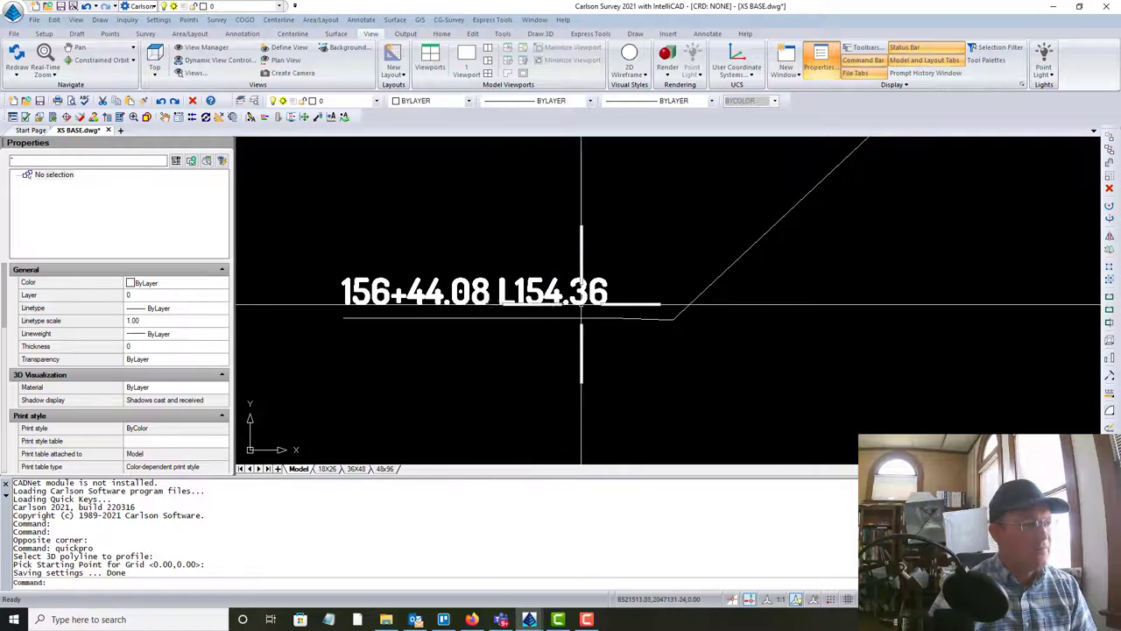
{"action": "scroll", "coordinate": [581, 305], "scroll_direction": "down", "scroll_amount": 2}
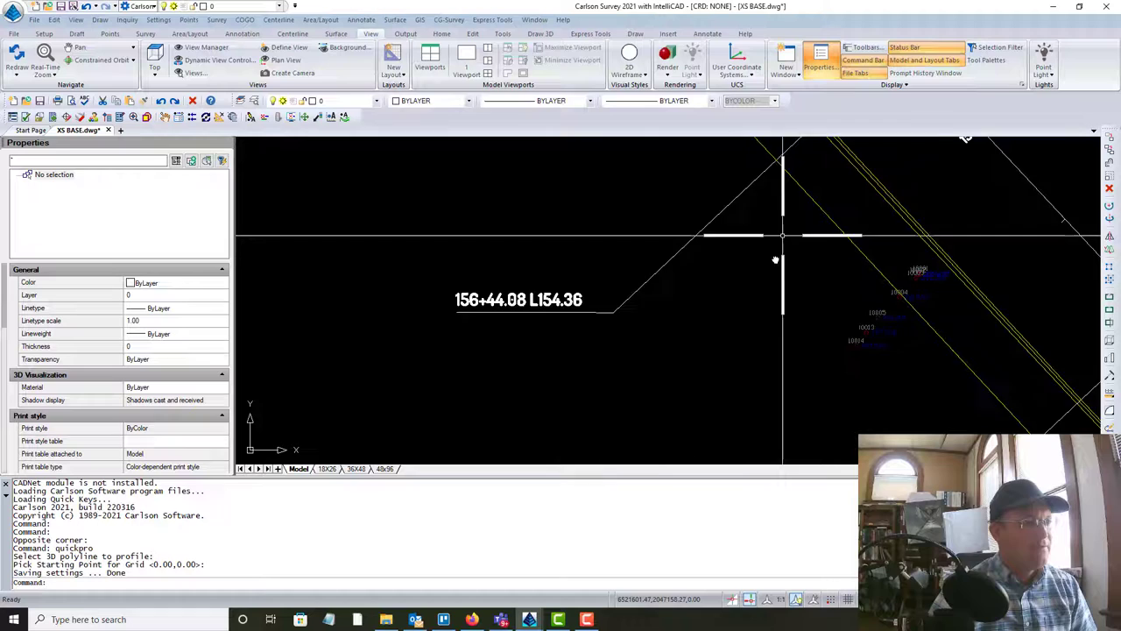
{"action": "middle_click_drag", "start_coordinate": [775, 259], "coordinate": [656, 402]}
{"action": "scroll", "coordinate": [684, 374], "scroll_direction": "down", "scroll_amount": 2}
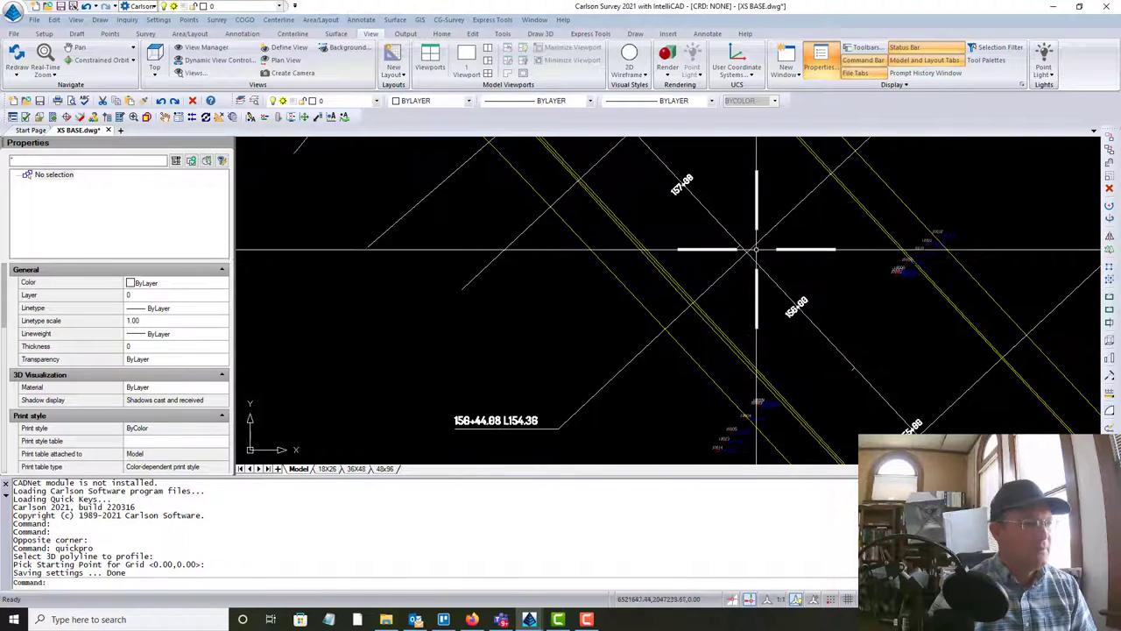
{"action": "scroll", "coordinate": [525, 432], "scroll_direction": "up", "scroll_amount": 1}
{"action": "scroll", "coordinate": [500, 413], "scroll_direction": "down", "scroll_amount": 3}
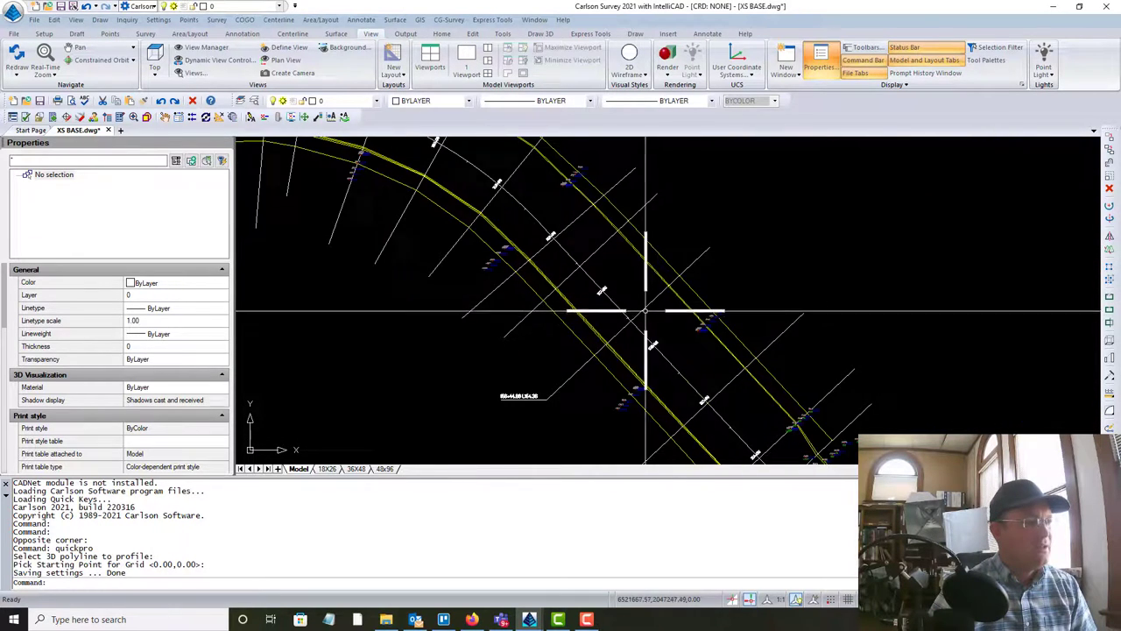
{"action": "mouse_move", "coordinate": [415, 290]}
{"action": "middle_mouse_down"}
{"action": "mouse_move", "coordinate": [502, 373]}
{"action": "mouse_move", "coordinate": [413, 298]}
{"action": "mouse_move", "coordinate": [427, 293]}
{"action": "middle_mouse_up"}
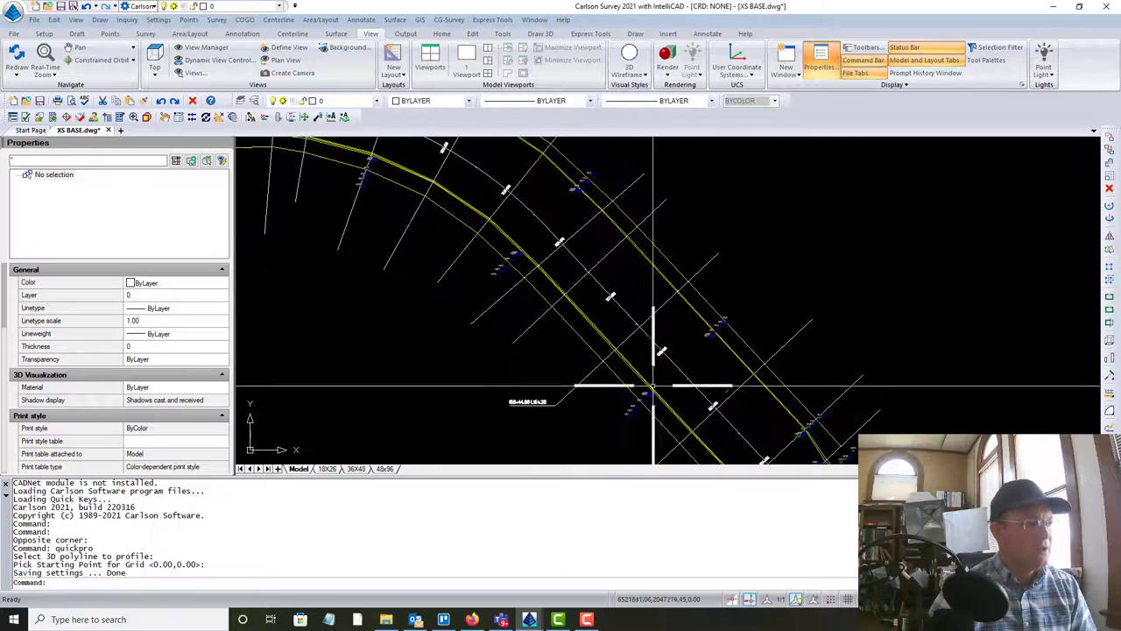
{"action": "scroll", "coordinate": [653, 388], "scroll_direction": "up", "scroll_amount": 2}
{"action": "scroll", "coordinate": [689, 368], "scroll_direction": "down", "scroll_amount": 3}
{"action": "mouse_move", "coordinate": [618, 457]}
{"action": "middle_mouse_down"}
{"action": "mouse_move", "coordinate": [588, 415]}
{"action": "mouse_move", "coordinate": [634, 222]}
{"action": "mouse_move", "coordinate": [666, 176]}
{"action": "middle_mouse_up"}
{"action": "scroll", "coordinate": [640, 307], "scroll_direction": "down", "scroll_amount": 3}
{"action": "scroll", "coordinate": [653, 218], "scroll_direction": "up", "scroll_amount": 10}
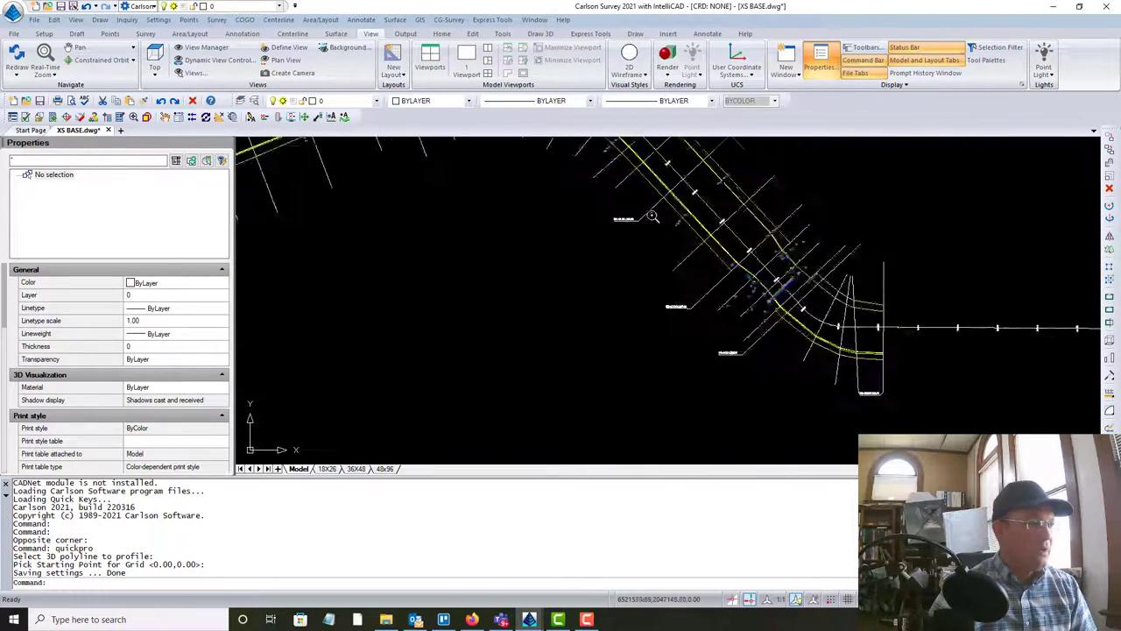
Step: Draw a construction circle of radius 154.36 centered on the grid's bottom line directly below the profile's left end
{"action": "scroll", "coordinate": [599, 243], "scroll_direction": "down", "scroll_amount": 6}
{"action": "middle_click_drag", "start_coordinate": [773, 208], "coordinate": [684, 328]}
{"action": "scroll", "coordinate": [684, 327], "scroll_direction": "up", "scroll_amount": 8}
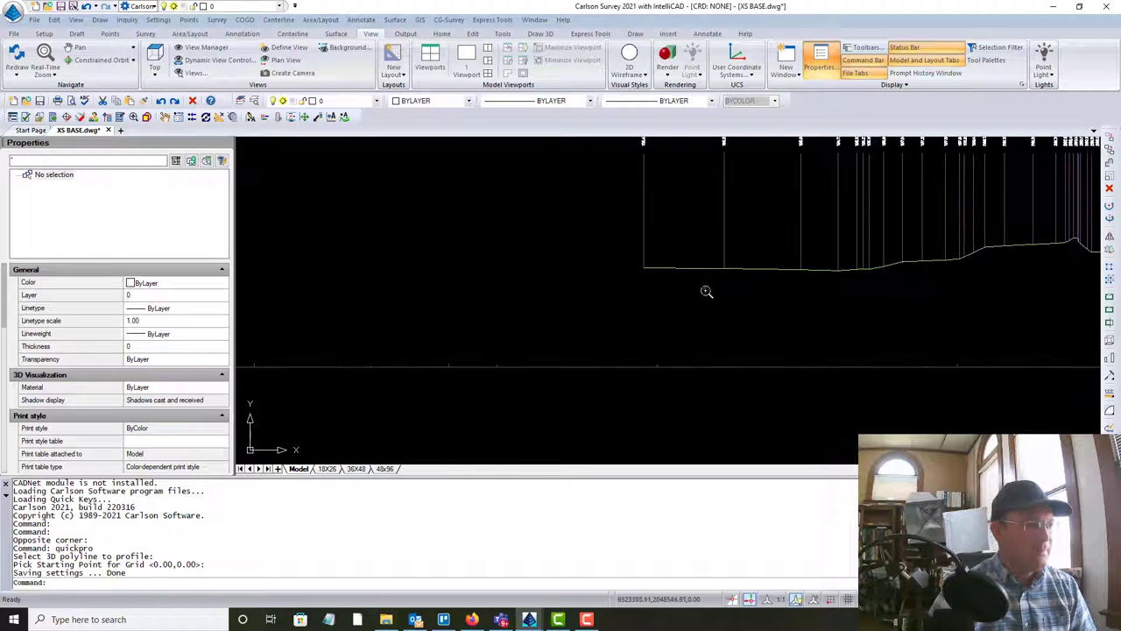
{"action": "scroll", "coordinate": [663, 381], "scroll_direction": "up", "scroll_amount": 1}
{"action": "scroll", "coordinate": [660, 295], "scroll_direction": "up", "scroll_amount": 2}
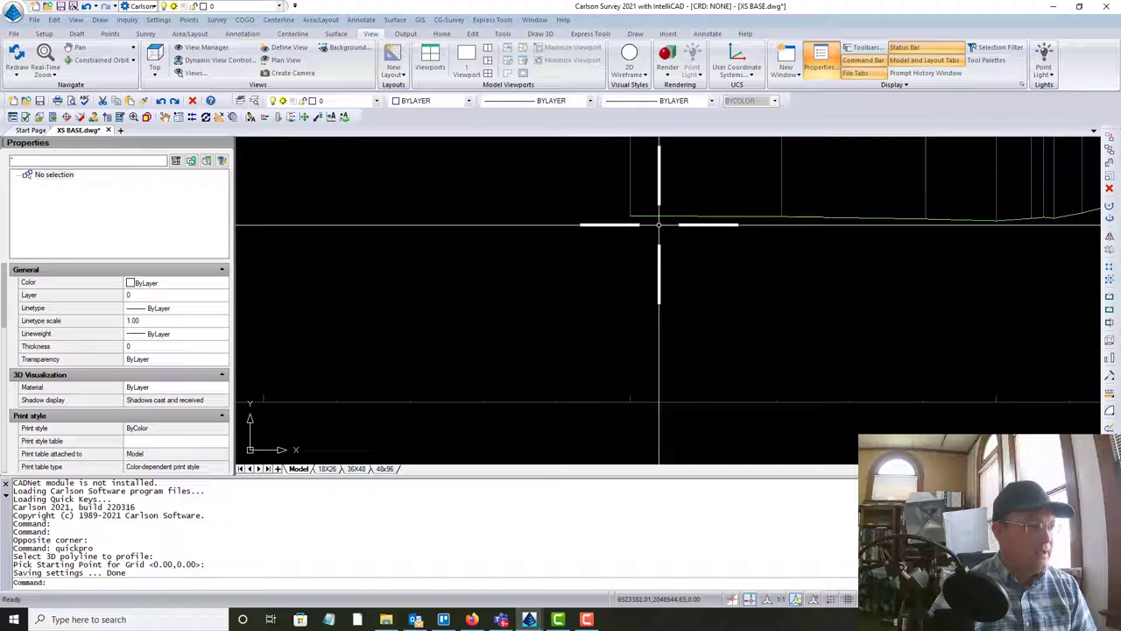
{"action": "left_click", "coordinate": [651, 445]}
{"action": "left_click", "coordinate": [613, 370]}
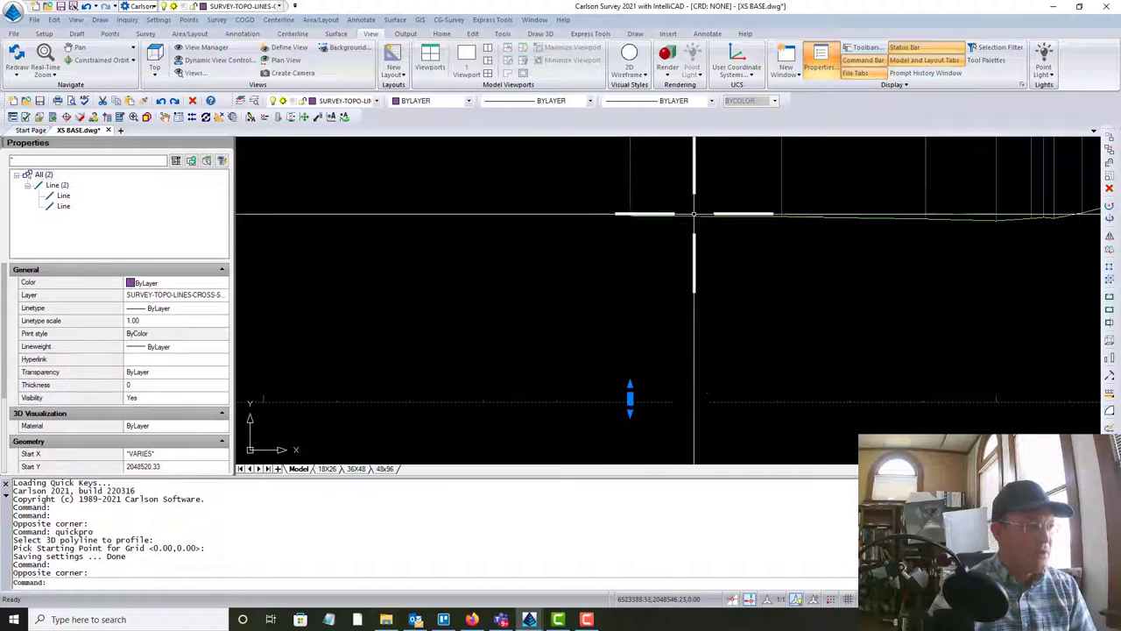
{"action": "key", "text": "Escape"}
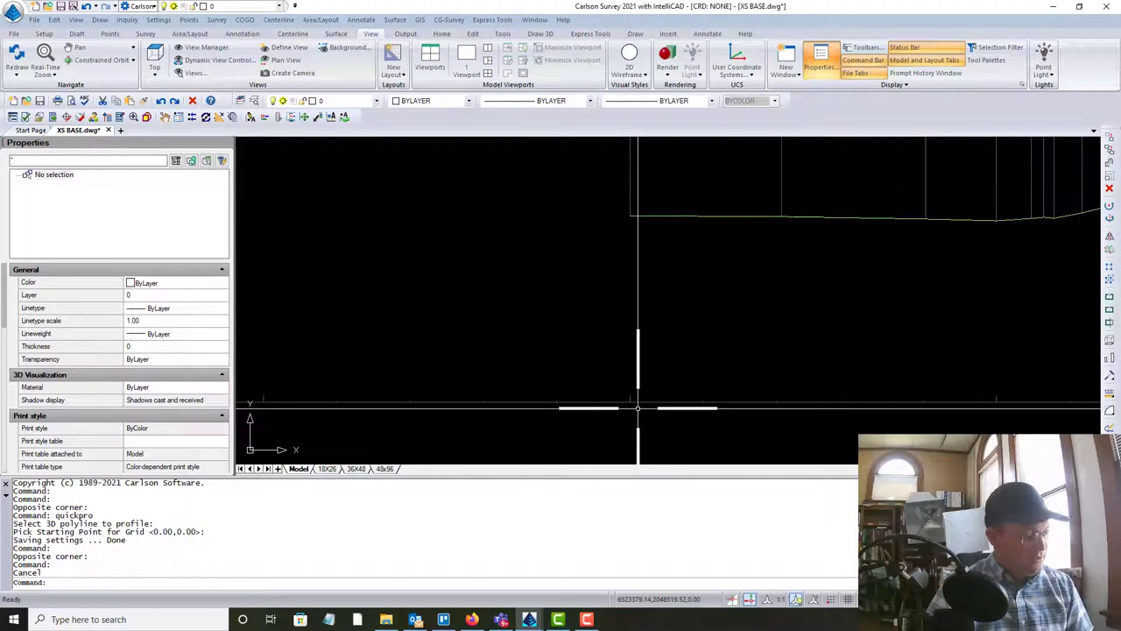
{"action": "type", "text": "c"}
{"action": "key", "text": "Return"}
{"action": "left_click", "coordinate": [630, 402]}
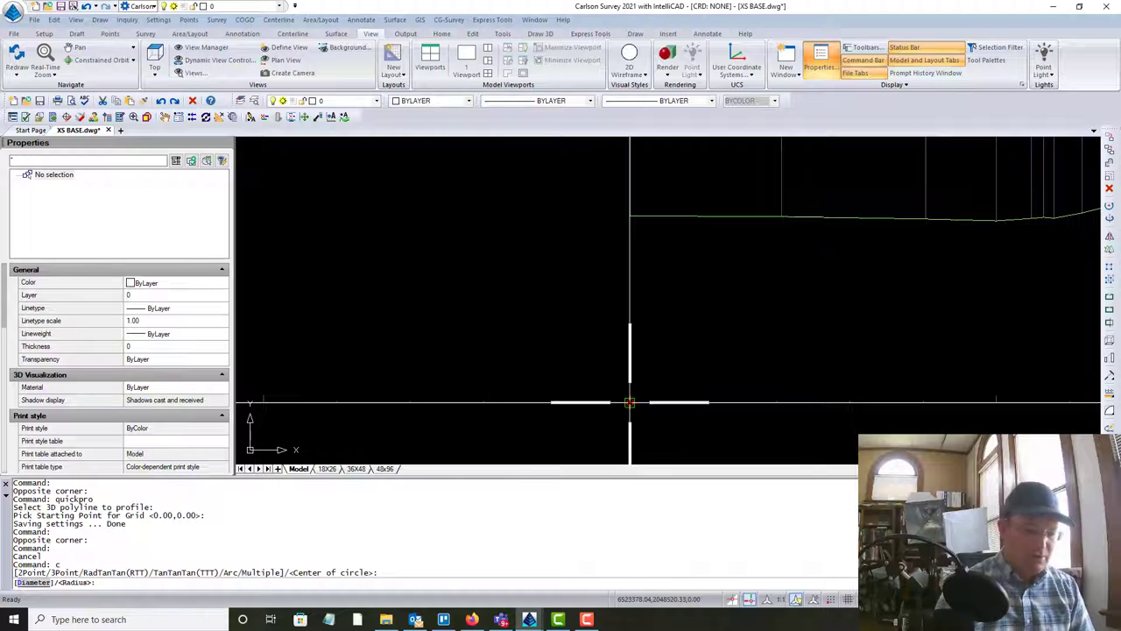
{"action": "type", "text": "154.36"}
{"action": "key", "text": "Return"}
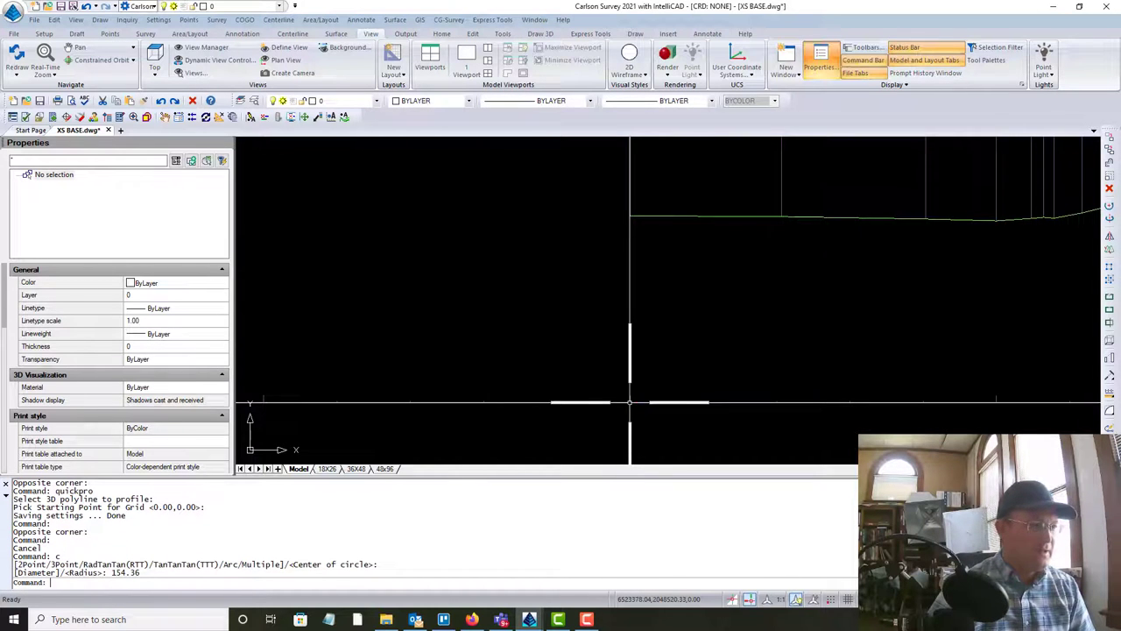
Step: Draw a vertical centerline from the intersection of the circle and the grid's bottom line to a point above the profile
{"action": "scroll", "coordinate": [595, 253], "scroll_direction": "down", "scroll_amount": 3}
{"action": "scroll", "coordinate": [855, 299], "scroll_direction": "up", "scroll_amount": 2}
{"action": "middle_click_drag", "start_coordinate": [856, 298], "coordinate": [627, 335]}
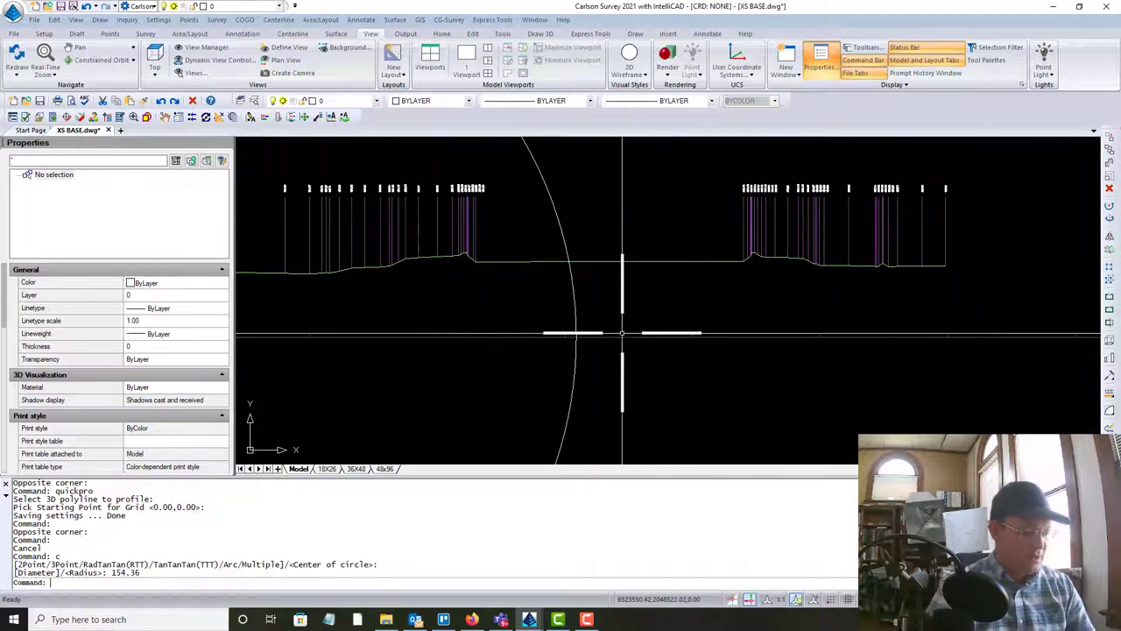
{"action": "type", "text": "l"}
{"action": "key", "text": "Return"}
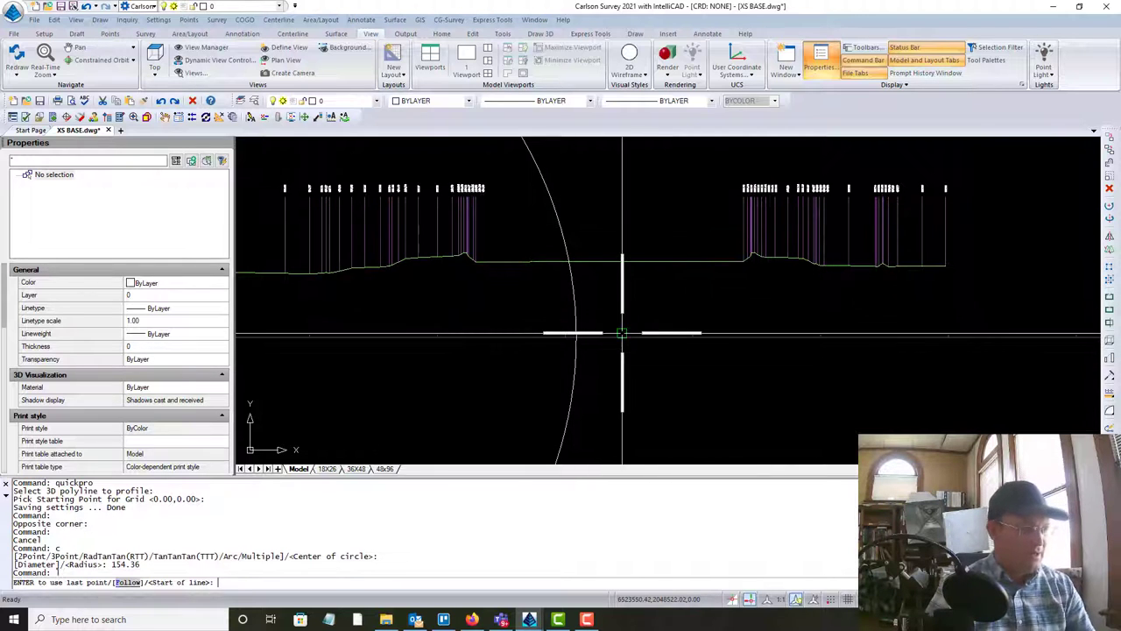
{"action": "right_click", "coordinate": [576, 338], "text": "shift"}
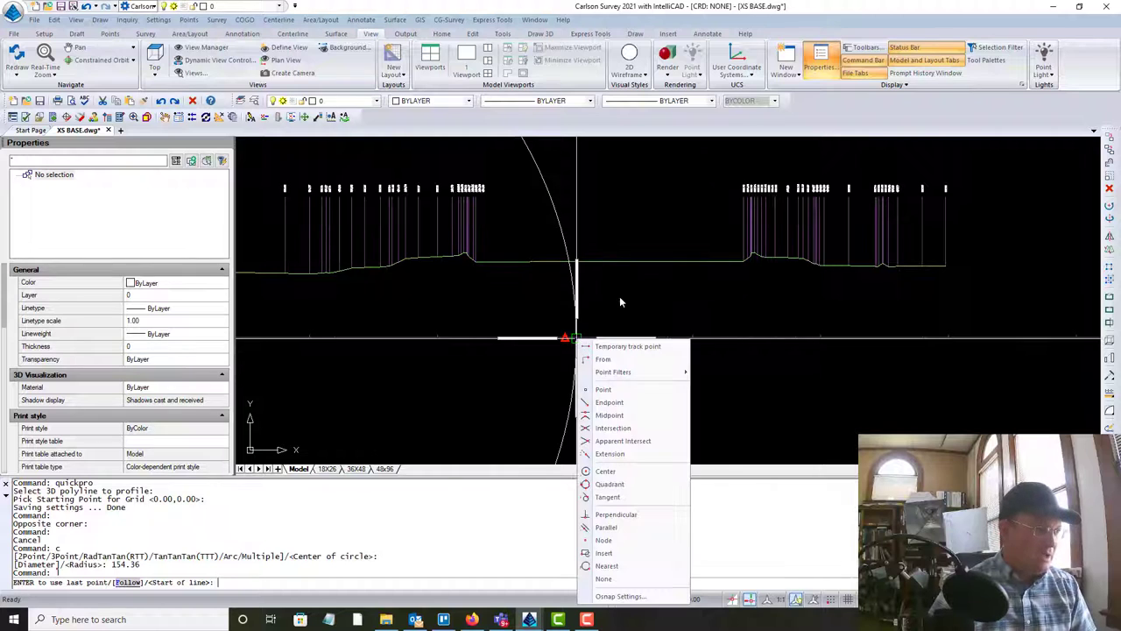
{"action": "left_click", "coordinate": [613, 428]}
{"action": "left_click", "coordinate": [577, 336]}
{"action": "middle_click_drag", "start_coordinate": [592, 248], "coordinate": [638, 407]}
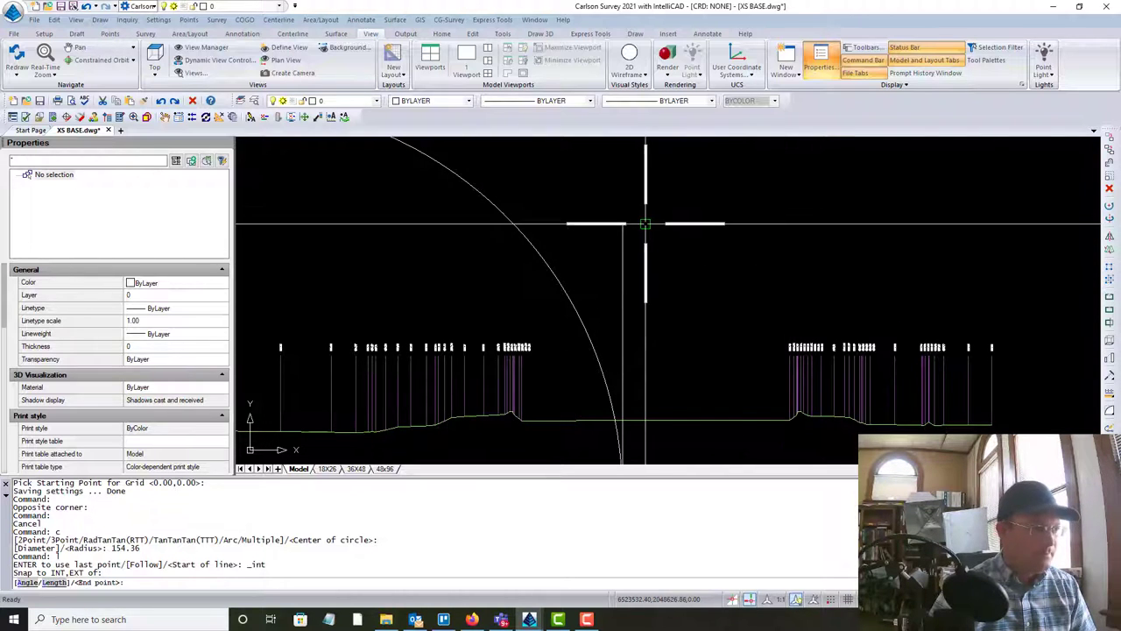
{"action": "left_click", "coordinate": [621, 188]}
{"action": "key", "text": "Escape"}
Step: Erase the construction circle, leaving the vertical centerline in the profile
{"action": "left_click", "coordinate": [576, 243]}
{"action": "left_click", "coordinate": [477, 193]}
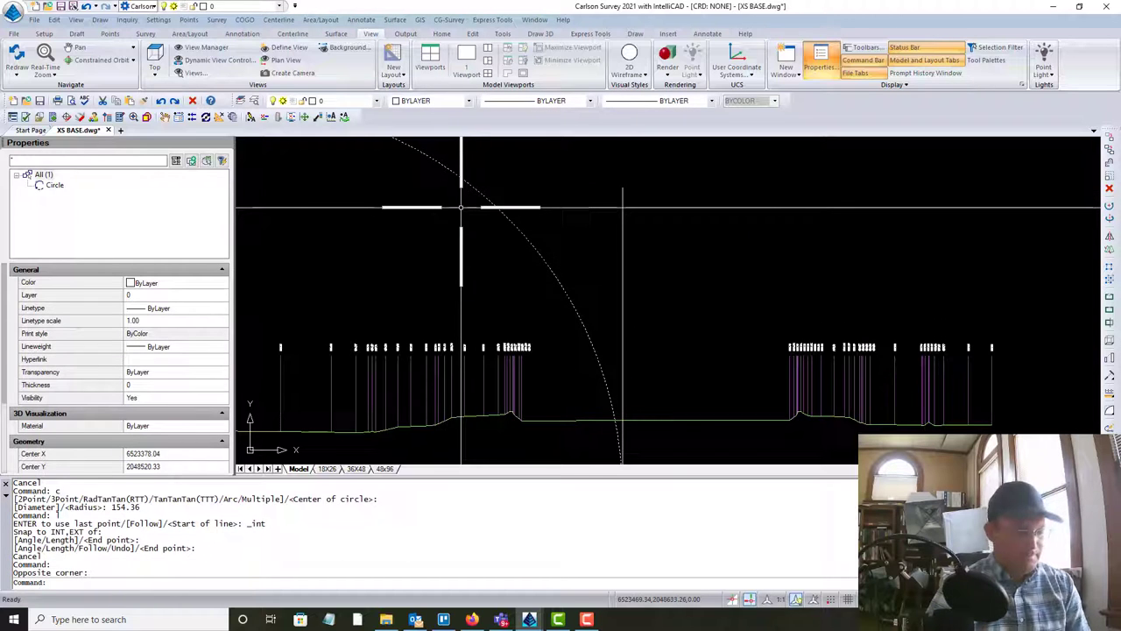
{"action": "key", "text": "Delete"}
{"action": "scroll", "coordinate": [631, 322], "scroll_direction": "down", "scroll_amount": 2}
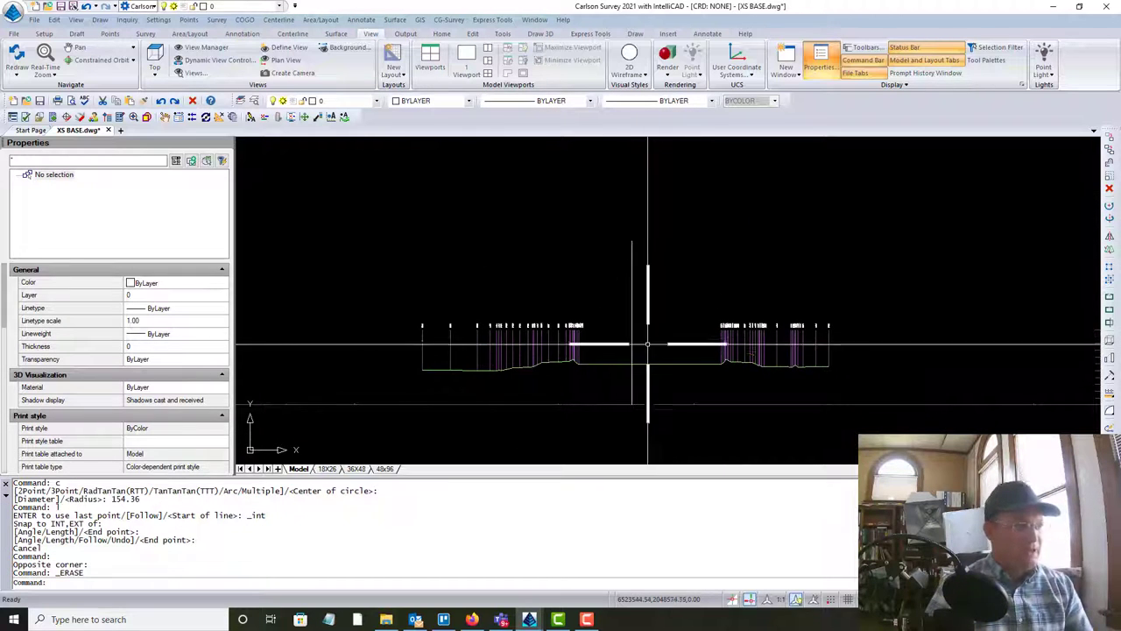
Step: Erase the row of station tick marks along the grid's bottom line beneath the new profile
{"action": "middle_click_drag", "start_coordinate": [674, 396], "coordinate": [705, 297]}
{"action": "scroll", "coordinate": [710, 282], "scroll_direction": "down", "scroll_amount": 1}
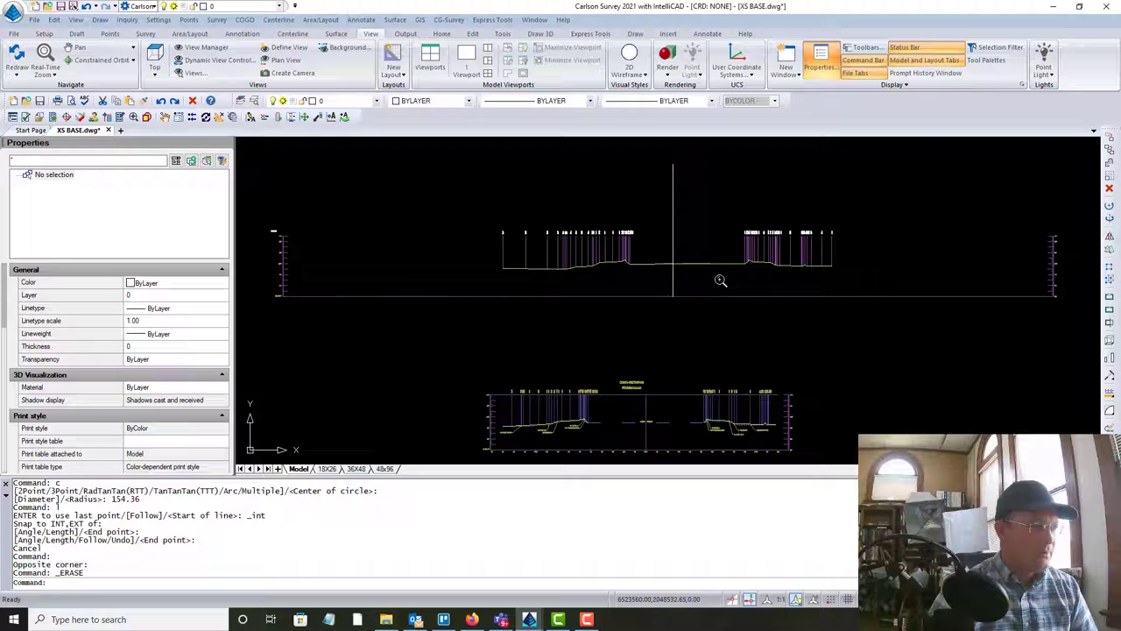
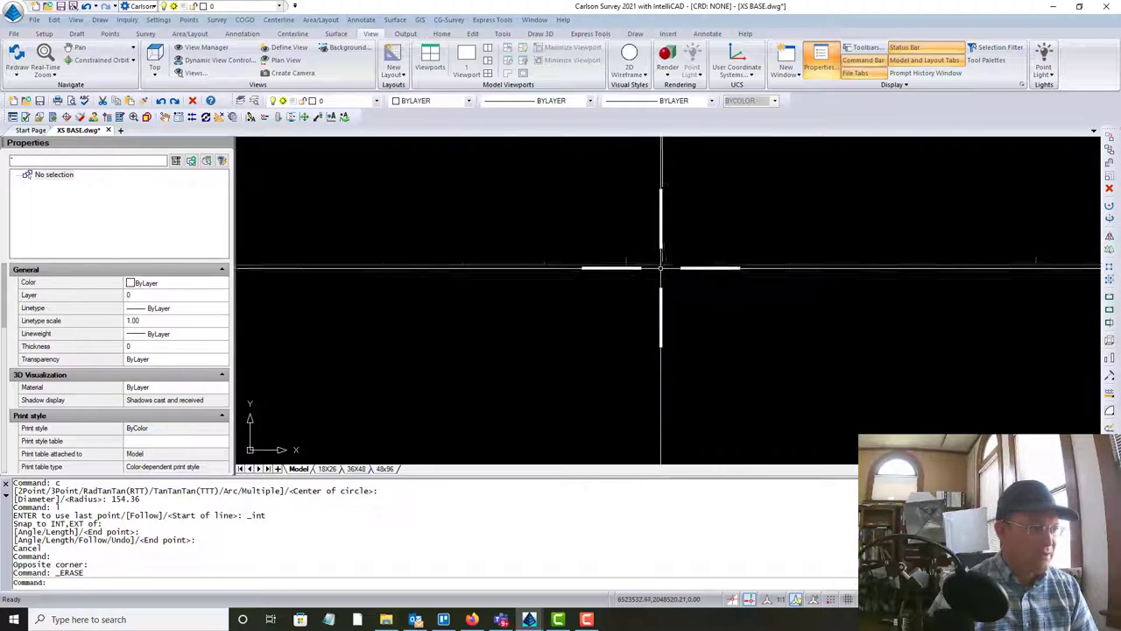
{"action": "scroll", "coordinate": [663, 264], "scroll_direction": "down", "scroll_amount": 6}
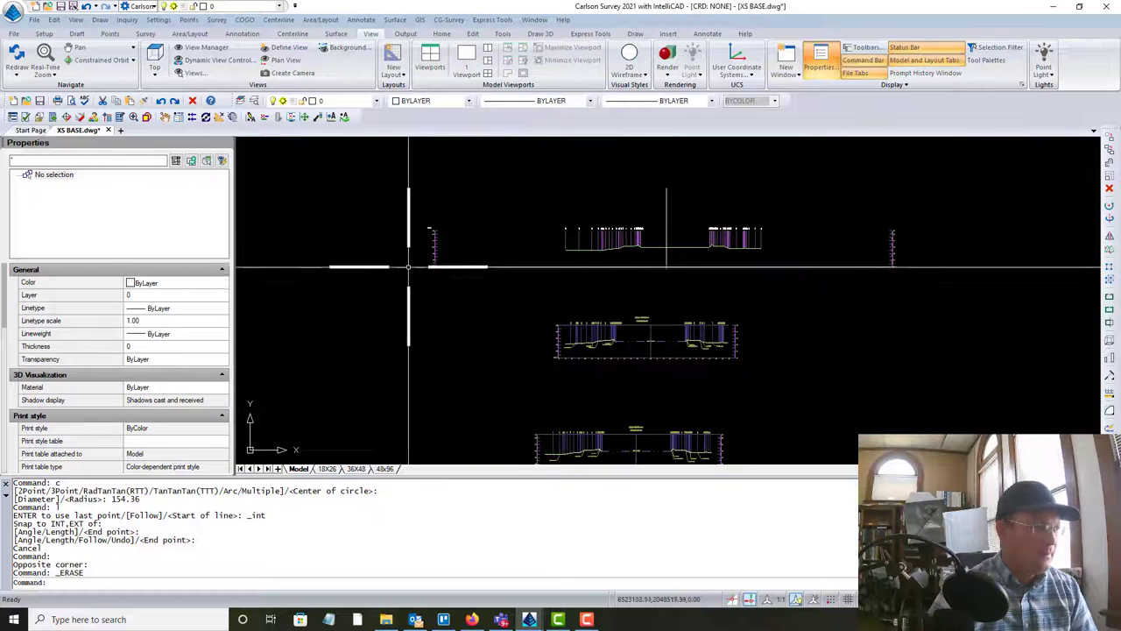
{"action": "left_click", "coordinate": [446, 260]}
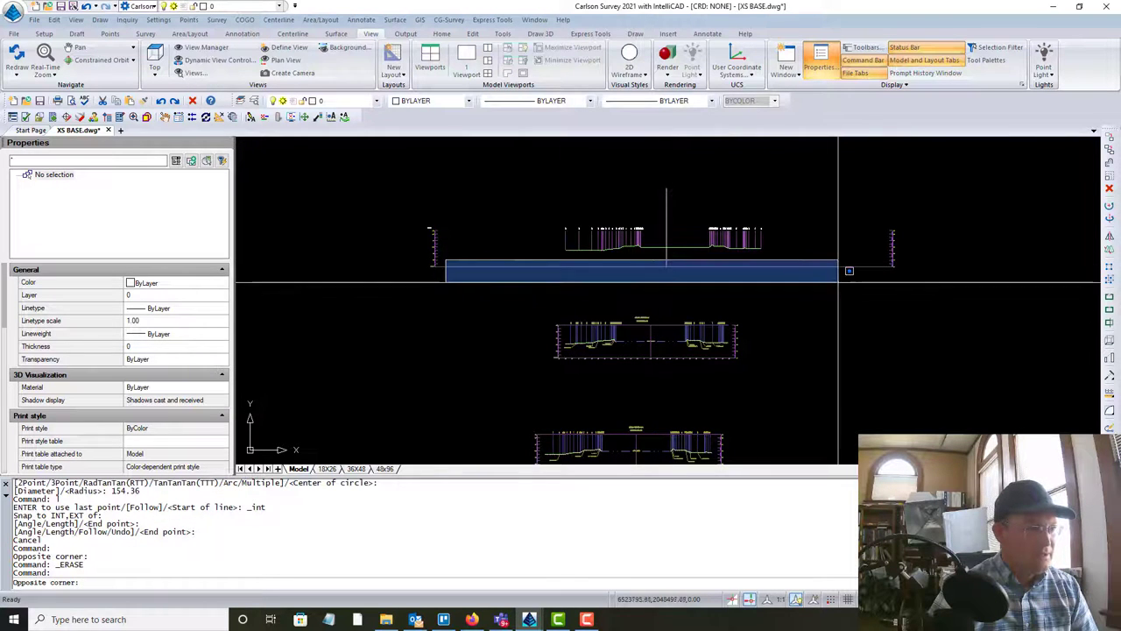
{"action": "left_click", "coordinate": [889, 285]}
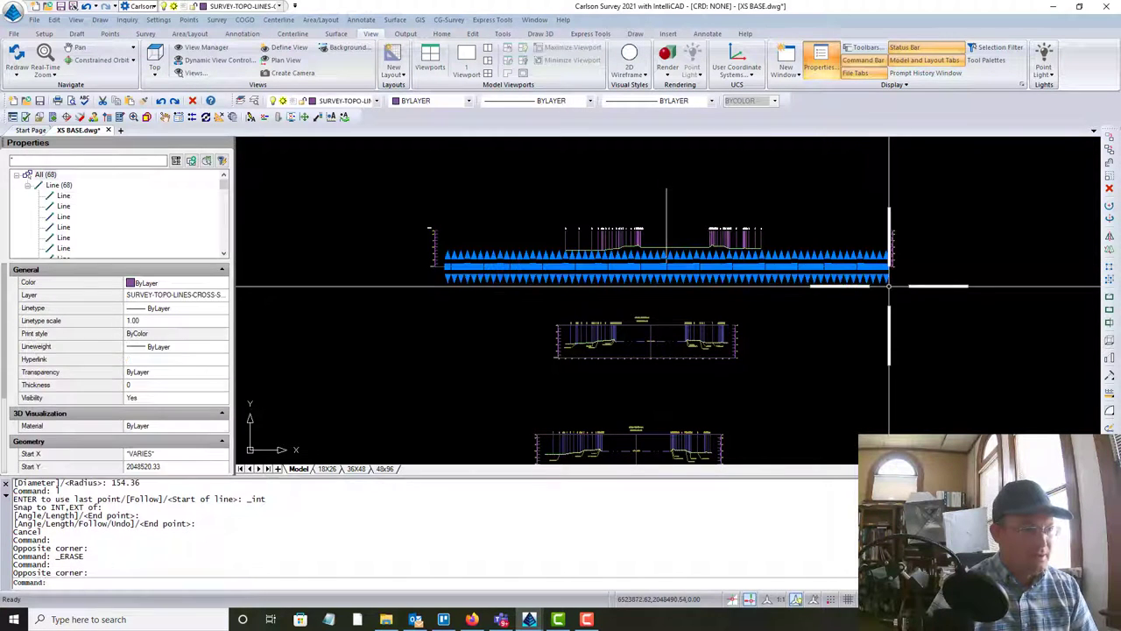
{"action": "key", "text": "Delete"}
Step: Erase the leftover tick mark near the left end of the grid's bottom line, beside EL=170.00'
{"action": "scroll", "coordinate": [440, 256], "scroll_direction": "up", "scroll_amount": 5}
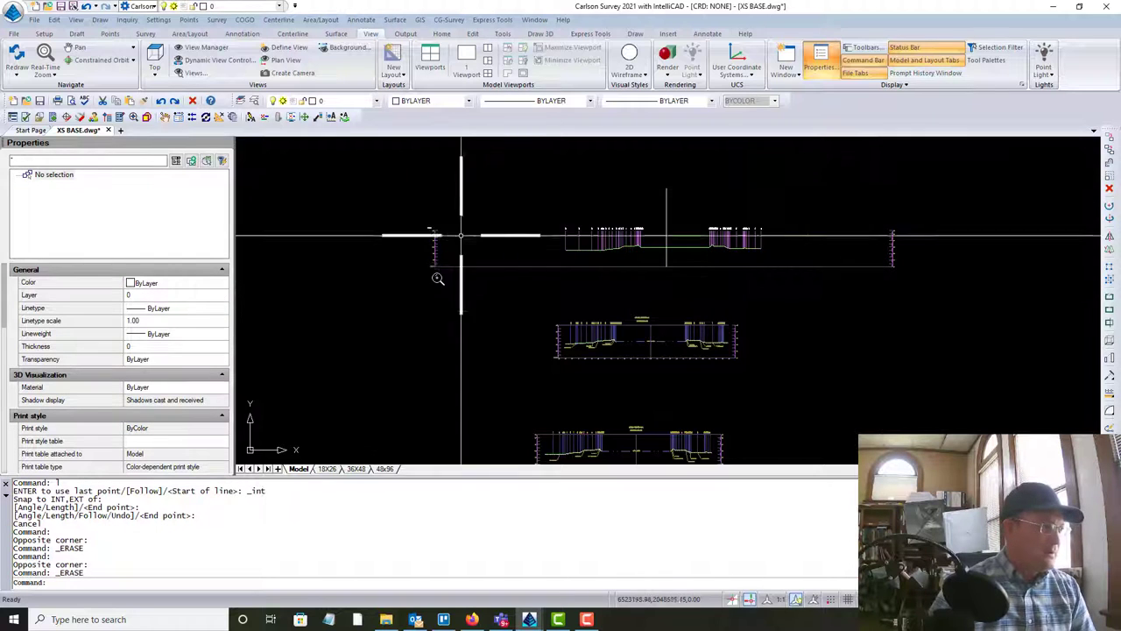
{"action": "left_click", "coordinate": [493, 242]}
{"action": "left_click", "coordinate": [582, 302]}
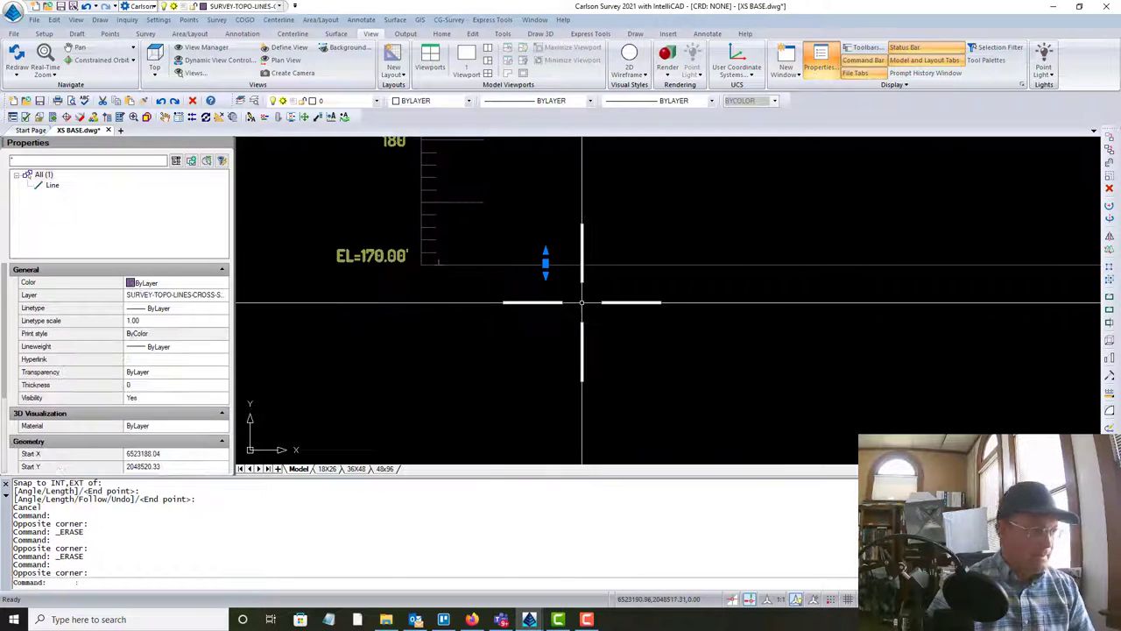
{"action": "key", "text": "Delete"}
Step: Copy the complete cross-section annotation template from its 0+00 circle center to the lower end of the profile's vertical centerline
{"action": "scroll", "coordinate": [582, 302], "scroll_direction": "down", "scroll_amount": 6}
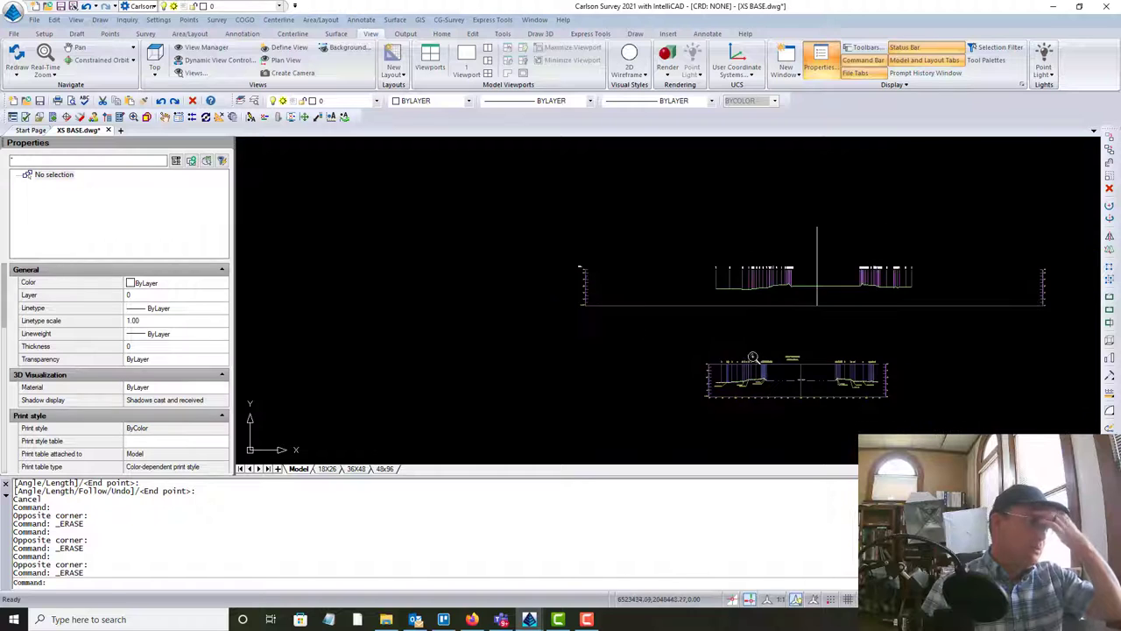
{"action": "scroll", "coordinate": [554, 346], "scroll_direction": "down", "scroll_amount": 8}
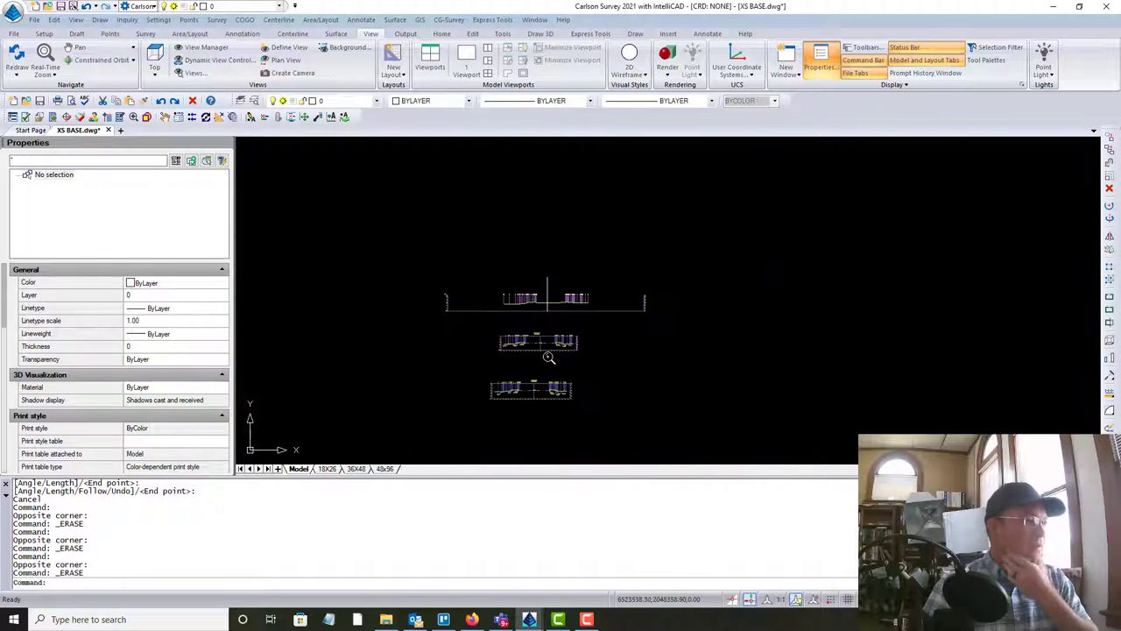
{"action": "scroll", "coordinate": [563, 307], "scroll_direction": "down", "scroll_amount": 3}
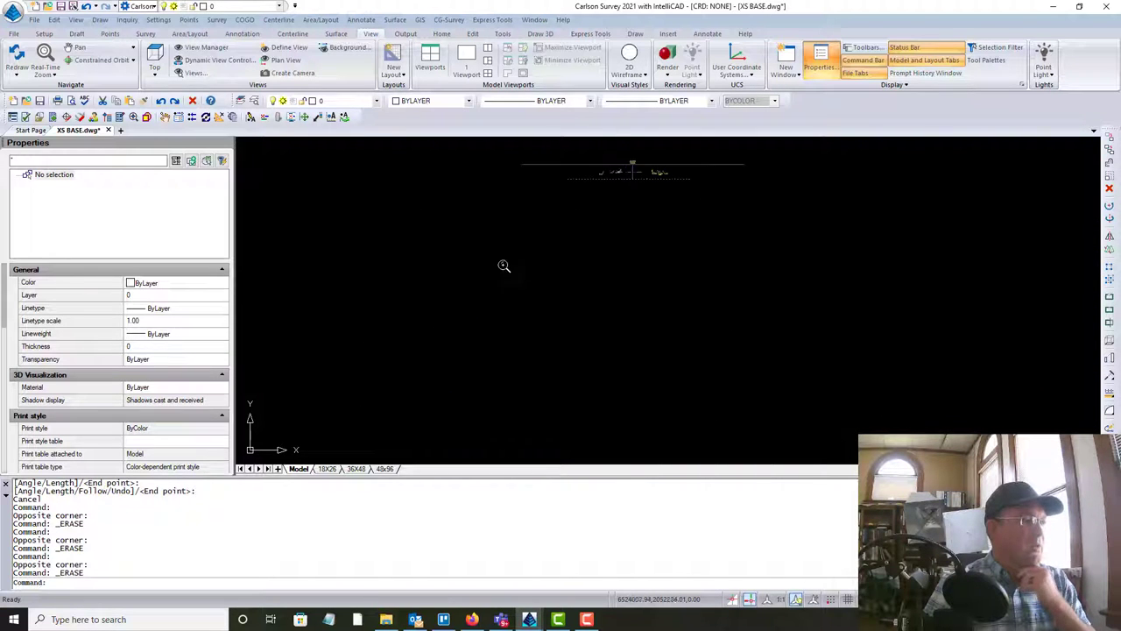
{"action": "scroll", "coordinate": [617, 181], "scroll_direction": "up", "scroll_amount": 4}
{"action": "middle_click_drag", "start_coordinate": [547, 406], "coordinate": [682, 375]}
{"action": "scroll", "coordinate": [565, 290], "scroll_direction": "down", "scroll_amount": 3}
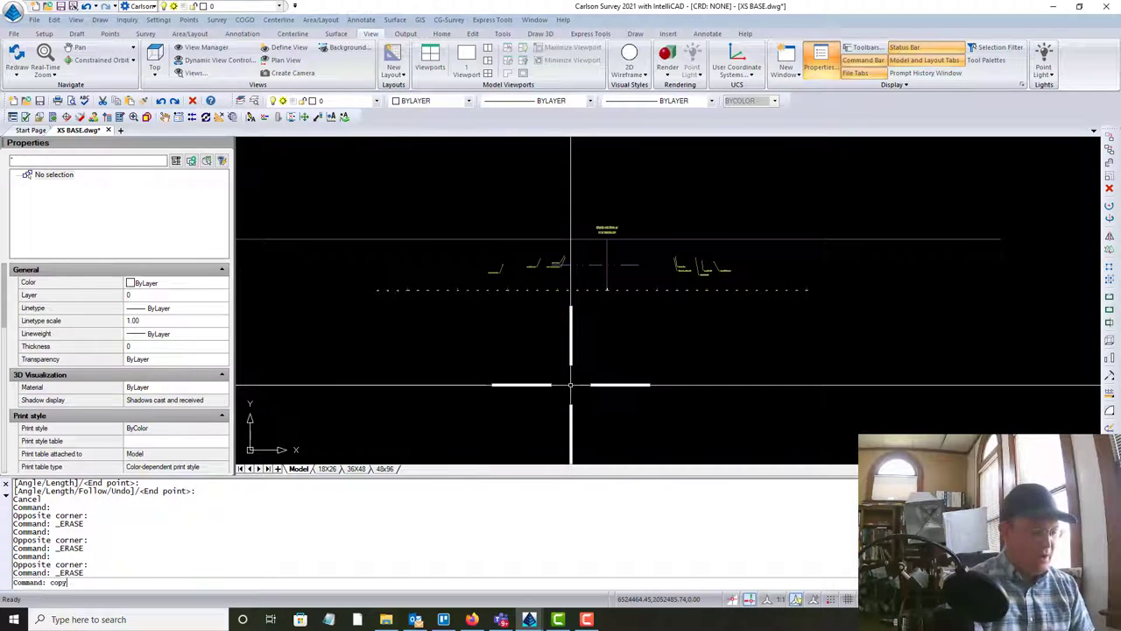
{"action": "key", "text": "Return"}
{"action": "left_click", "coordinate": [318, 175]}
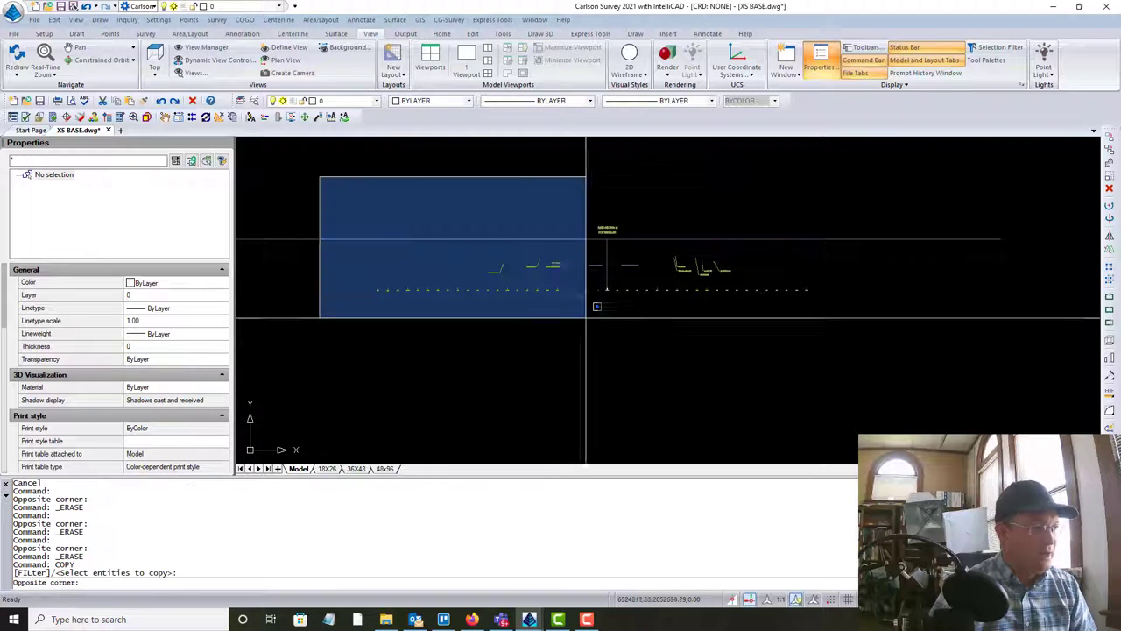
{"action": "left_click", "coordinate": [856, 338]}
{"action": "scroll", "coordinate": [611, 295], "scroll_direction": "up", "scroll_amount": 5}
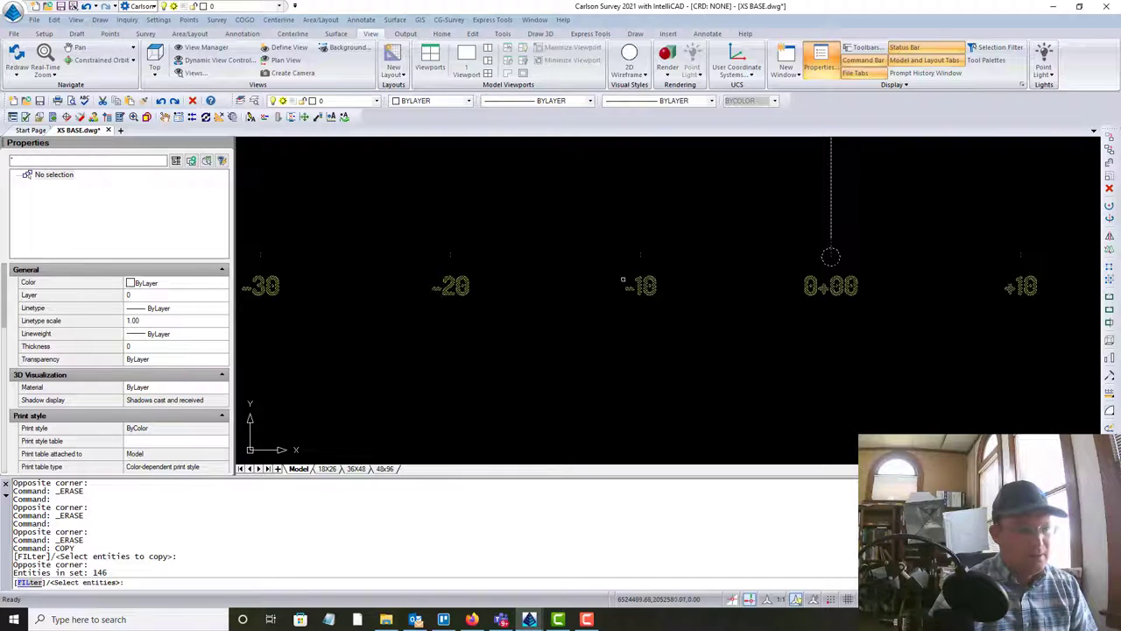
{"action": "scroll", "coordinate": [864, 251], "scroll_direction": "up", "scroll_amount": 2}
{"action": "key", "text": "Return"}
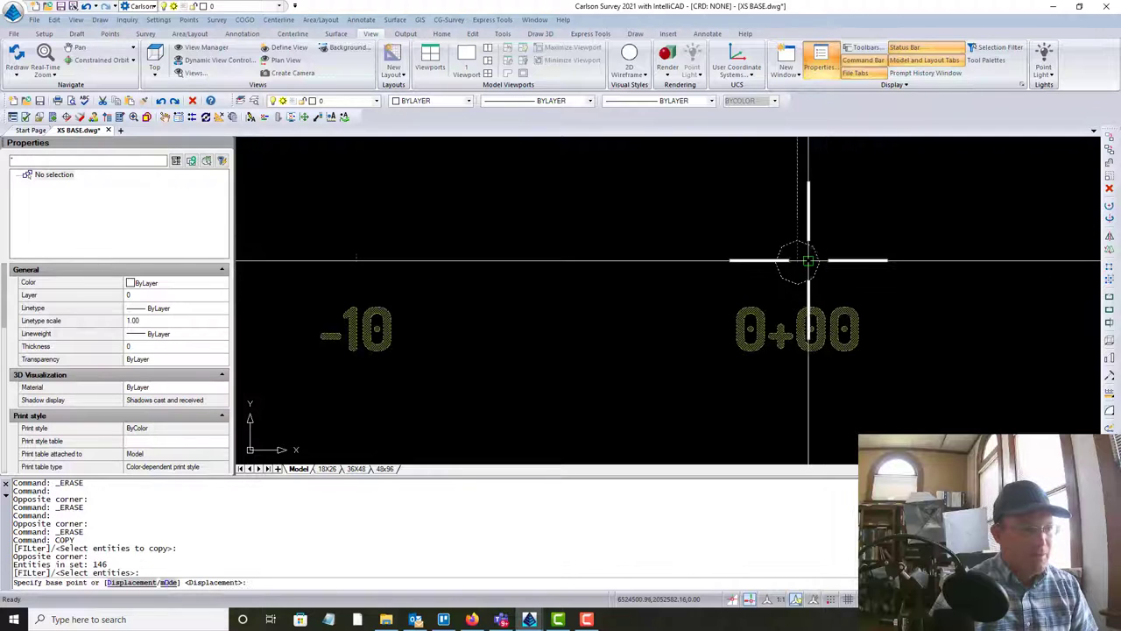
{"action": "left_click", "coordinate": [797, 261]}
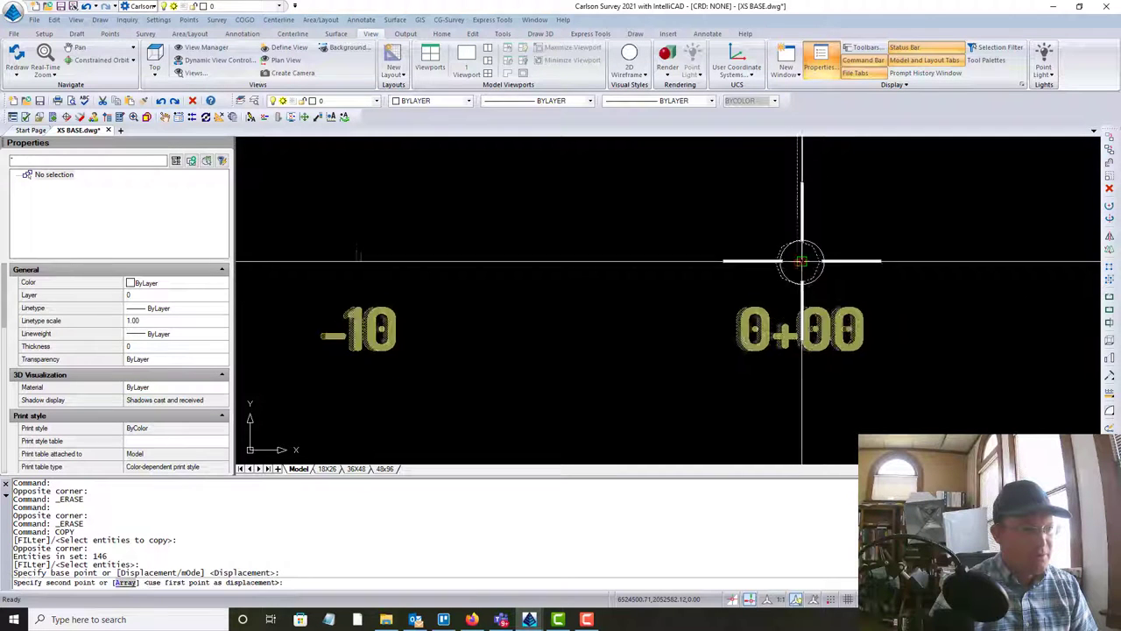
{"action": "scroll", "coordinate": [827, 262], "scroll_direction": "down", "scroll_amount": 4}
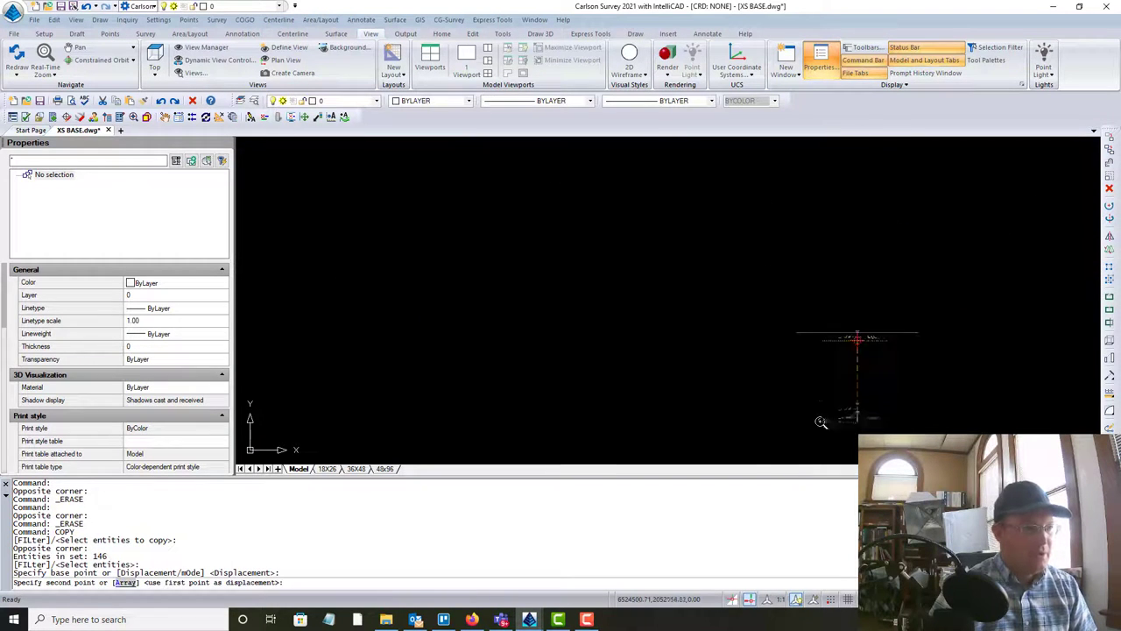
{"action": "scroll", "coordinate": [670, 408], "scroll_direction": "up", "scroll_amount": 6}
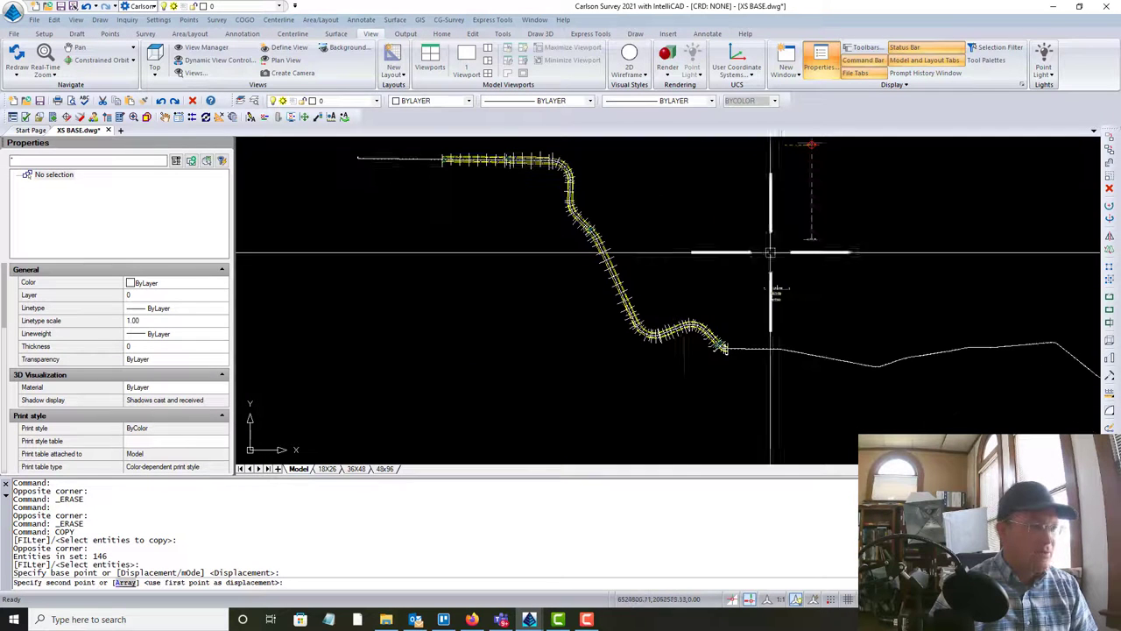
{"action": "scroll", "coordinate": [645, 220], "scroll_direction": "up", "scroll_amount": 8}
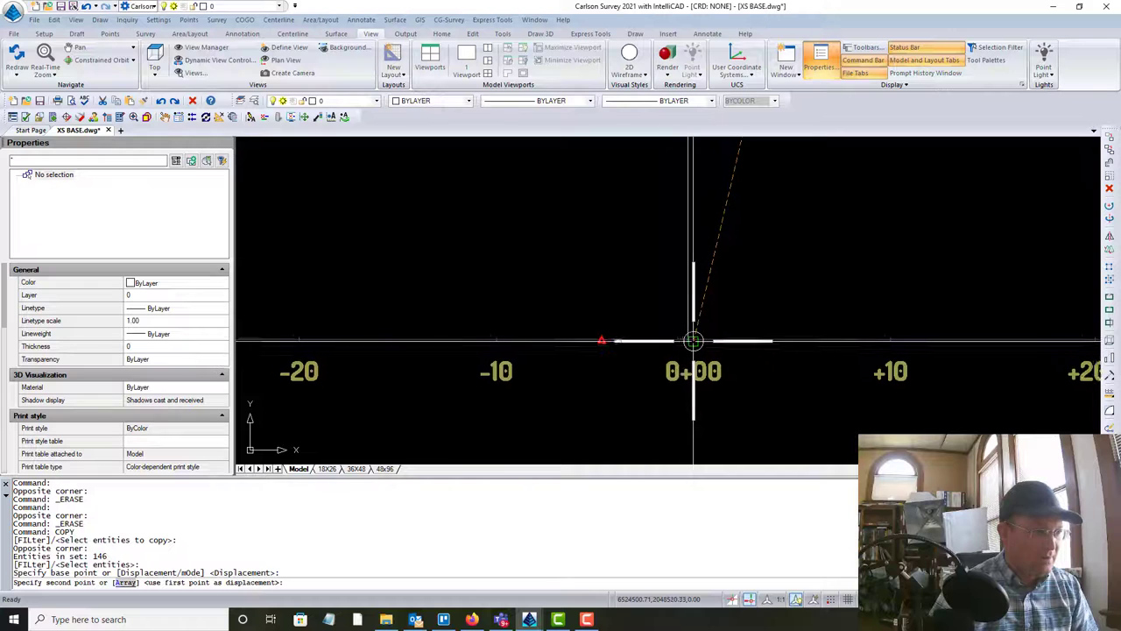
{"action": "left_click", "coordinate": [688, 339]}
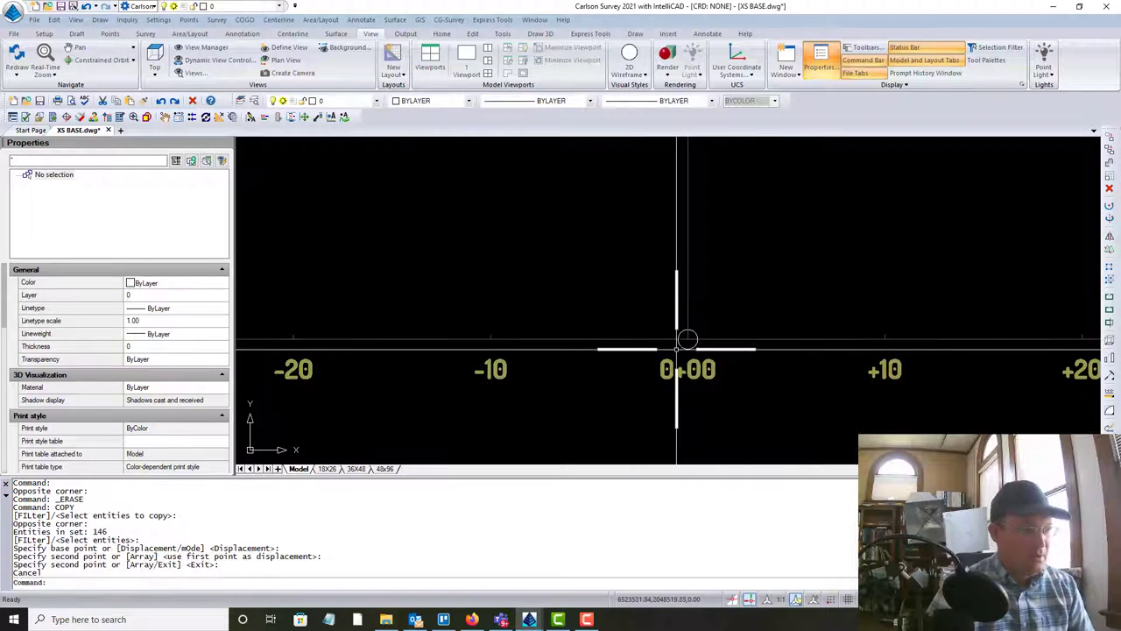
{"action": "key", "text": "Escape"}
Step: Erase the alignment circle at station 0+00 in the copied annotation
{"action": "left_click", "coordinate": [688, 337]}
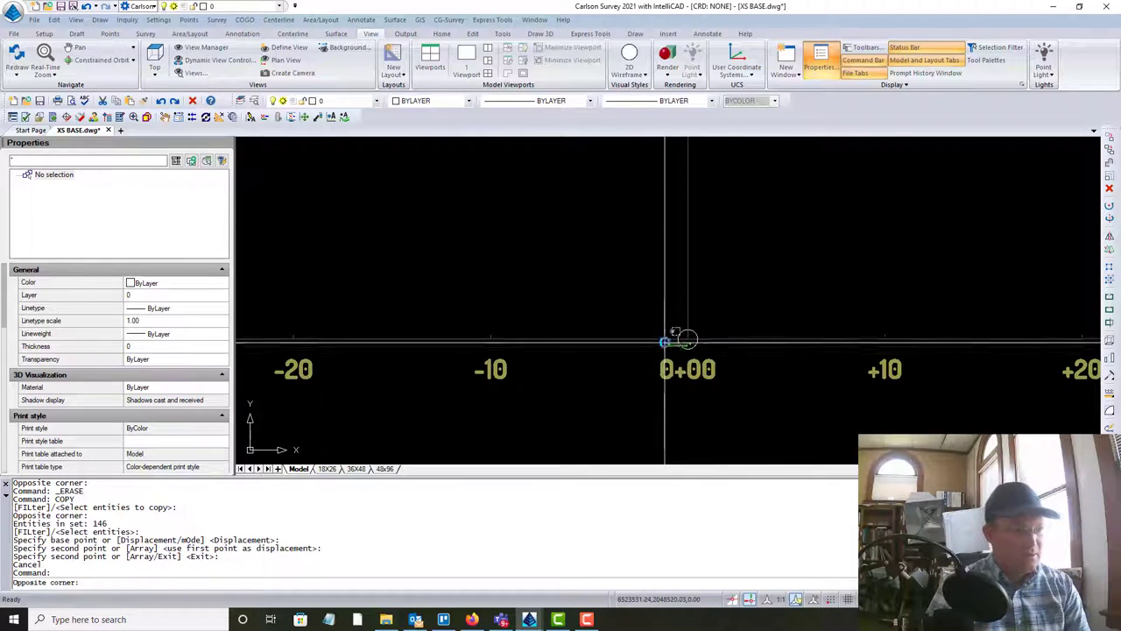
{"action": "left_click", "coordinate": [831, 388]}
{"action": "key", "text": "Delete"}
Step: Erase the original long vertical centerline that extends above the CROSS-SECTION #1 title, keeping the template's shorter centerline
{"action": "scroll", "coordinate": [834, 321], "scroll_direction": "down", "scroll_amount": 5}
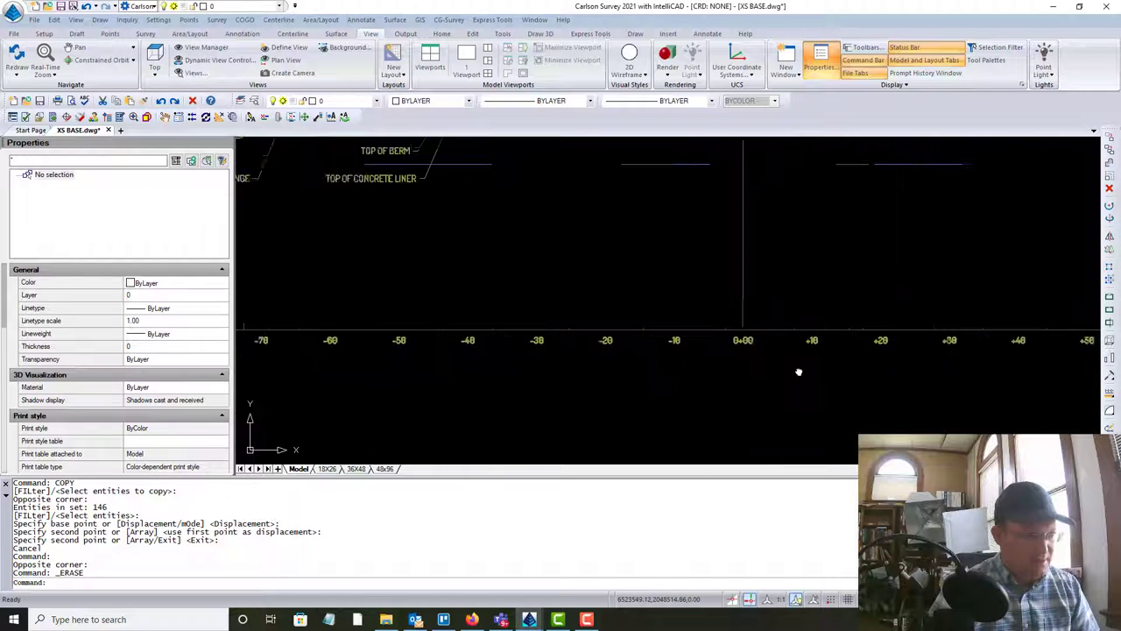
{"action": "scroll", "coordinate": [691, 337], "scroll_direction": "up", "scroll_amount": 4}
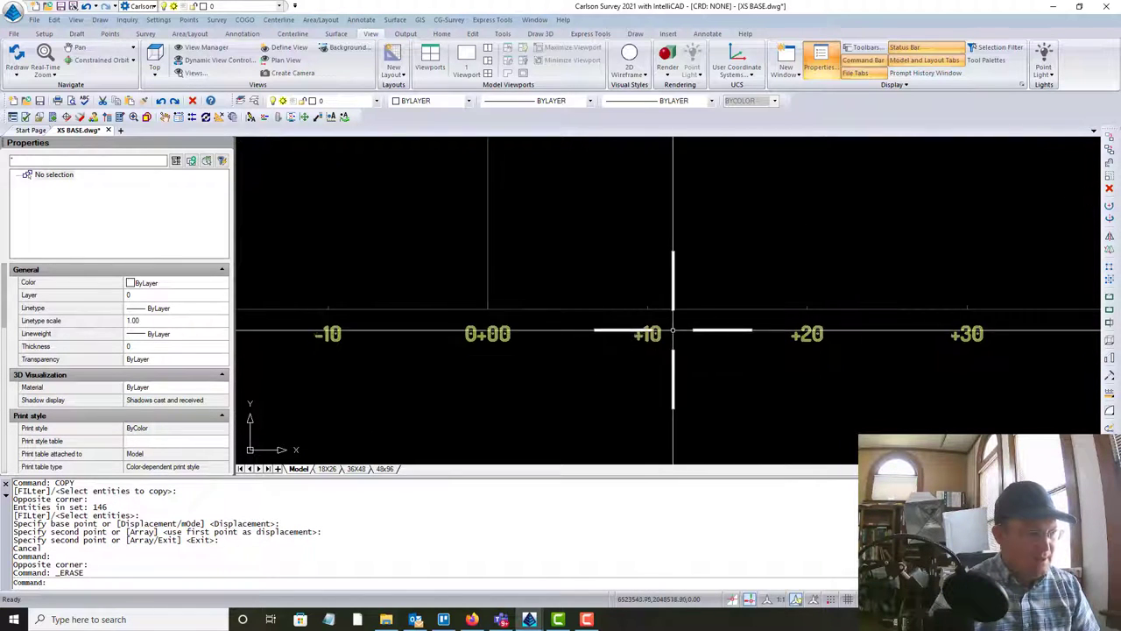
{"action": "scroll", "coordinate": [596, 314], "scroll_direction": "down", "scroll_amount": 5}
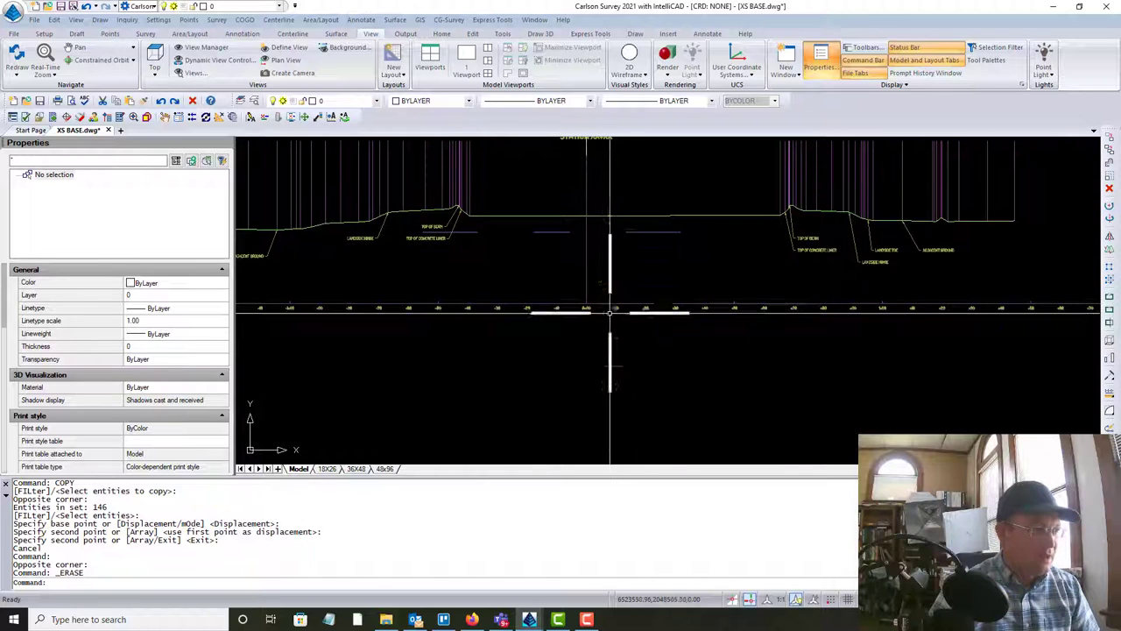
{"action": "scroll", "coordinate": [860, 343], "scroll_direction": "up", "scroll_amount": 4}
{"action": "scroll", "coordinate": [665, 328], "scroll_direction": "down", "scroll_amount": 4}
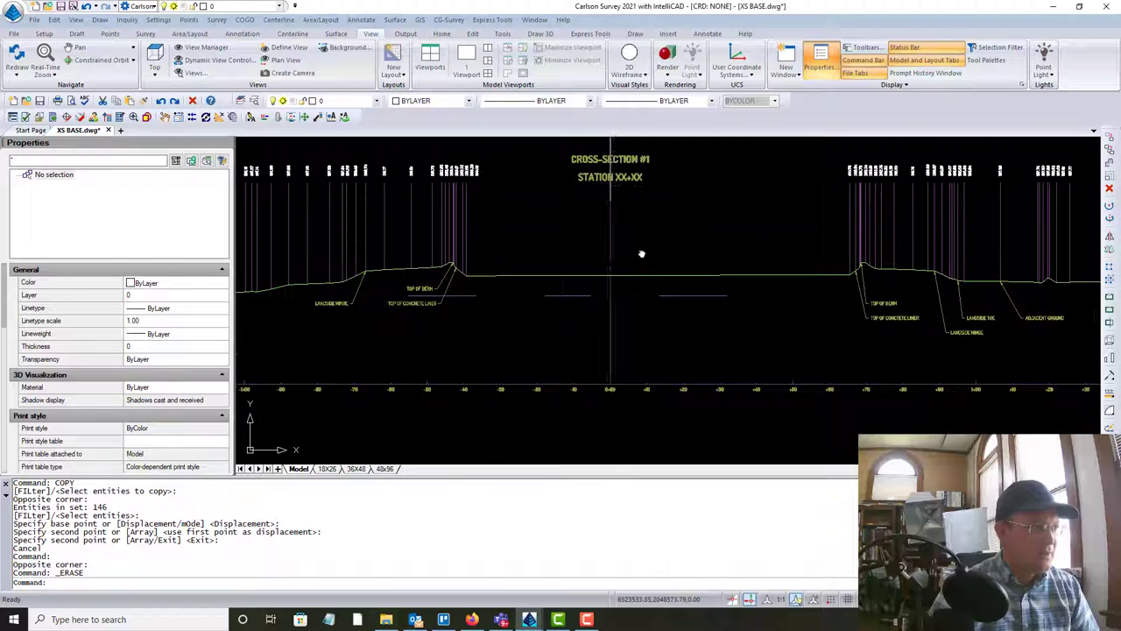
{"action": "middle_click_drag", "start_coordinate": [641, 253], "coordinate": [715, 498]}
{"action": "left_click", "coordinate": [705, 298]}
{"action": "left_click", "coordinate": [629, 205]}
{"action": "key", "text": "Delete"}
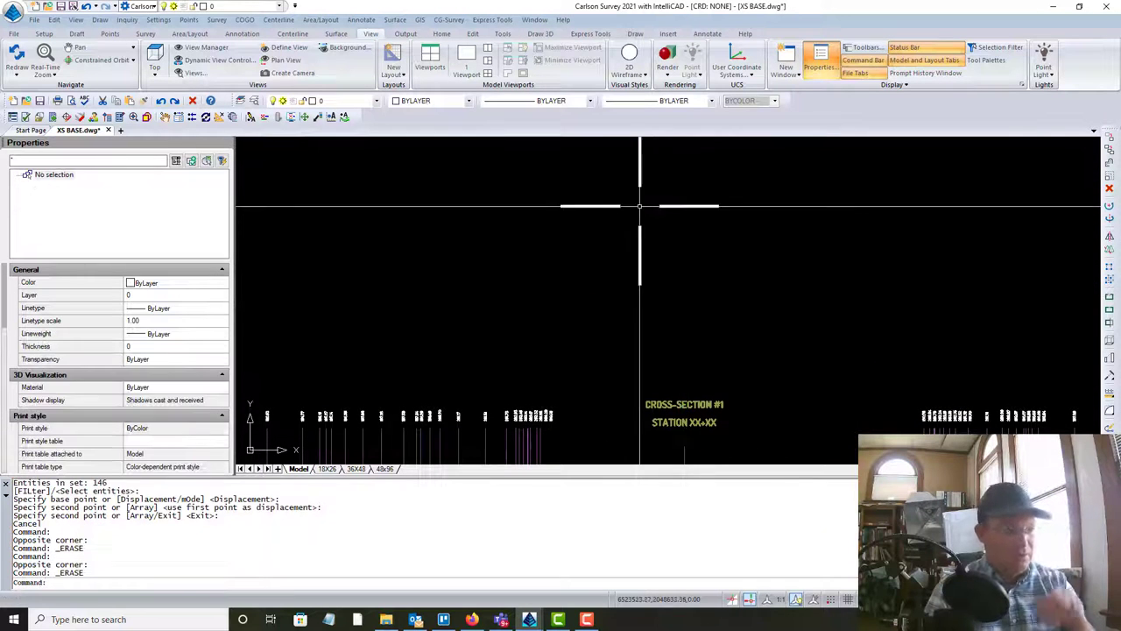
Step: Examine how the copied title, leader labels and station labels fit the canal profile
{"action": "scroll", "coordinate": [646, 345], "scroll_direction": "up", "scroll_amount": 6}
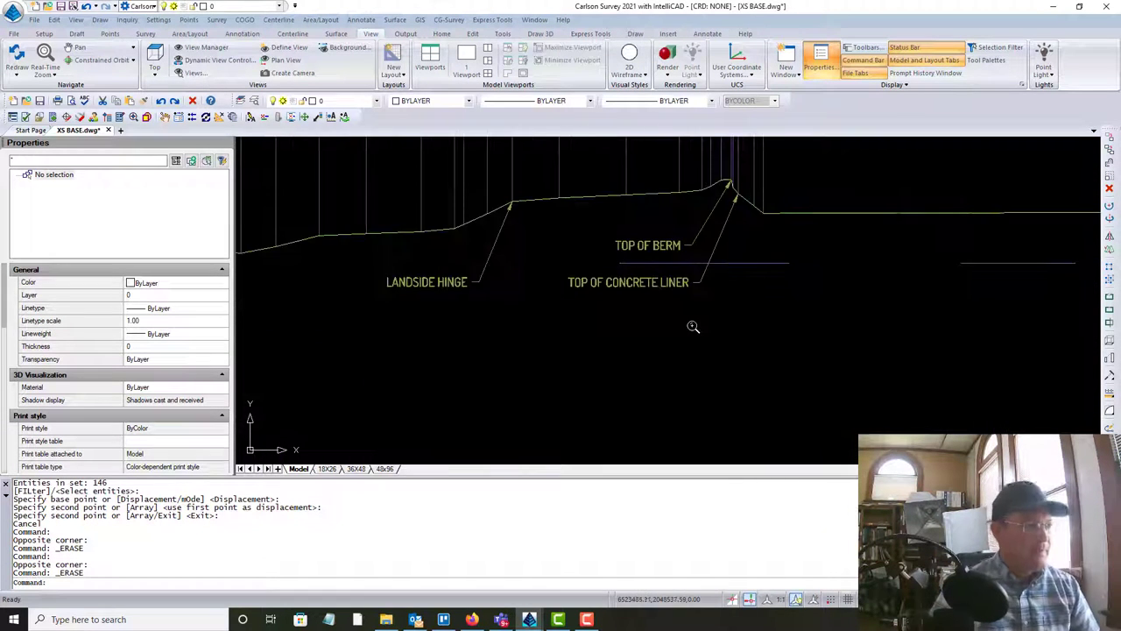
{"action": "scroll", "coordinate": [692, 327], "scroll_direction": "down", "scroll_amount": 6}
{"action": "middle_click_drag", "start_coordinate": [446, 331], "coordinate": [316, 305]}
{"action": "scroll", "coordinate": [706, 300], "scroll_direction": "down", "scroll_amount": 3}
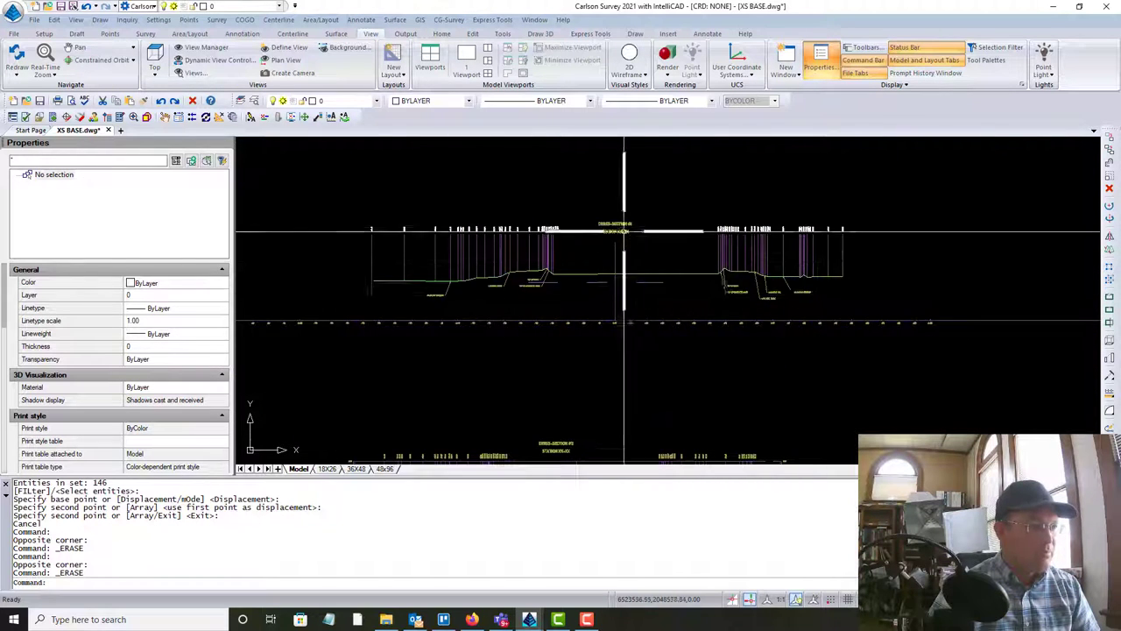
{"action": "scroll", "coordinate": [624, 230], "scroll_direction": "up", "scroll_amount": 5}
{"action": "scroll", "coordinate": [733, 281], "scroll_direction": "down", "scroll_amount": 6}
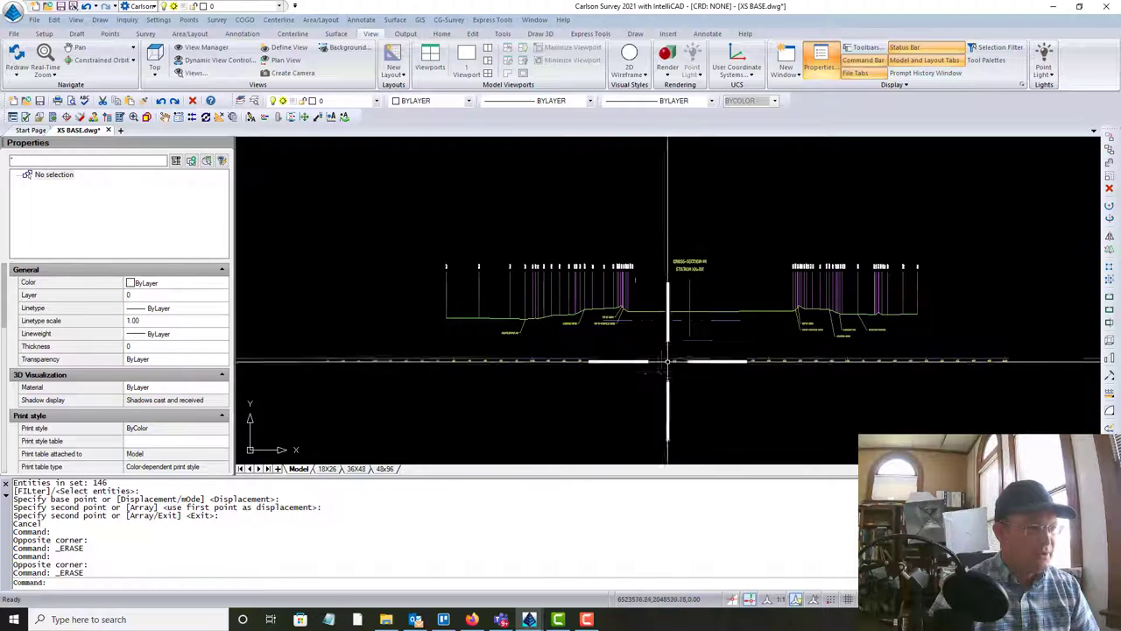
{"action": "scroll", "coordinate": [598, 413], "scroll_direction": "down", "scroll_amount": 3}
{"action": "scroll", "coordinate": [558, 386], "scroll_direction": "up", "scroll_amount": 3}
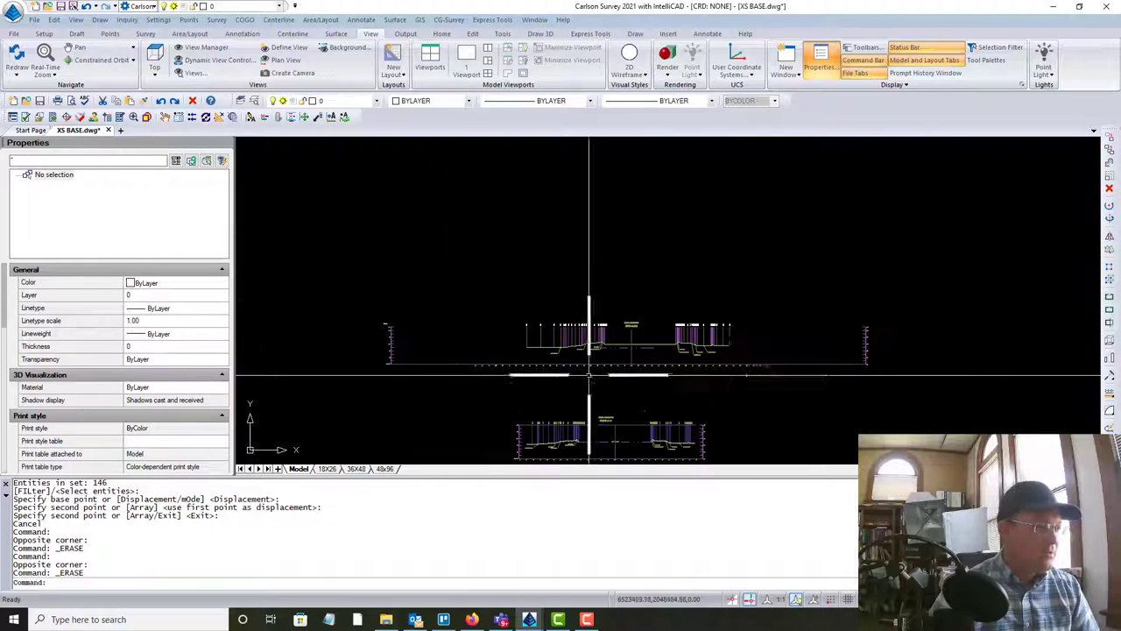
Step: Examine the elevation scales at both ends of the grid and the station and leader labels along the profile's left bank
{"action": "scroll", "coordinate": [928, 367], "scroll_direction": "down", "scroll_amount": 3}
{"action": "scroll", "coordinate": [943, 341], "scroll_direction": "up", "scroll_amount": 1}
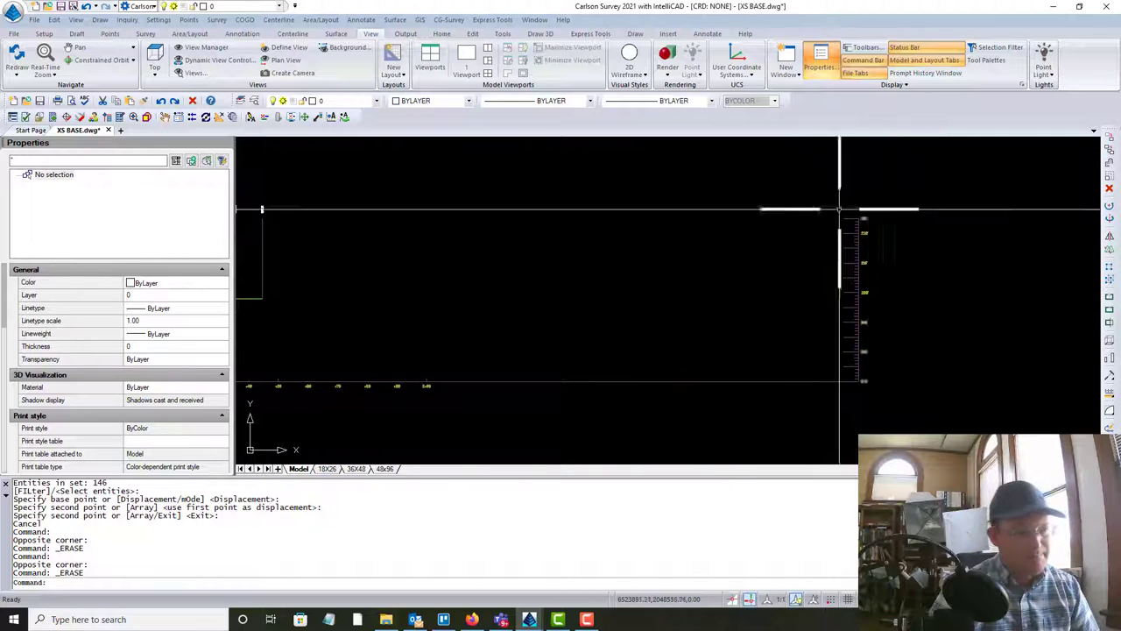
{"action": "scroll", "coordinate": [788, 345], "scroll_direction": "down", "scroll_amount": 3}
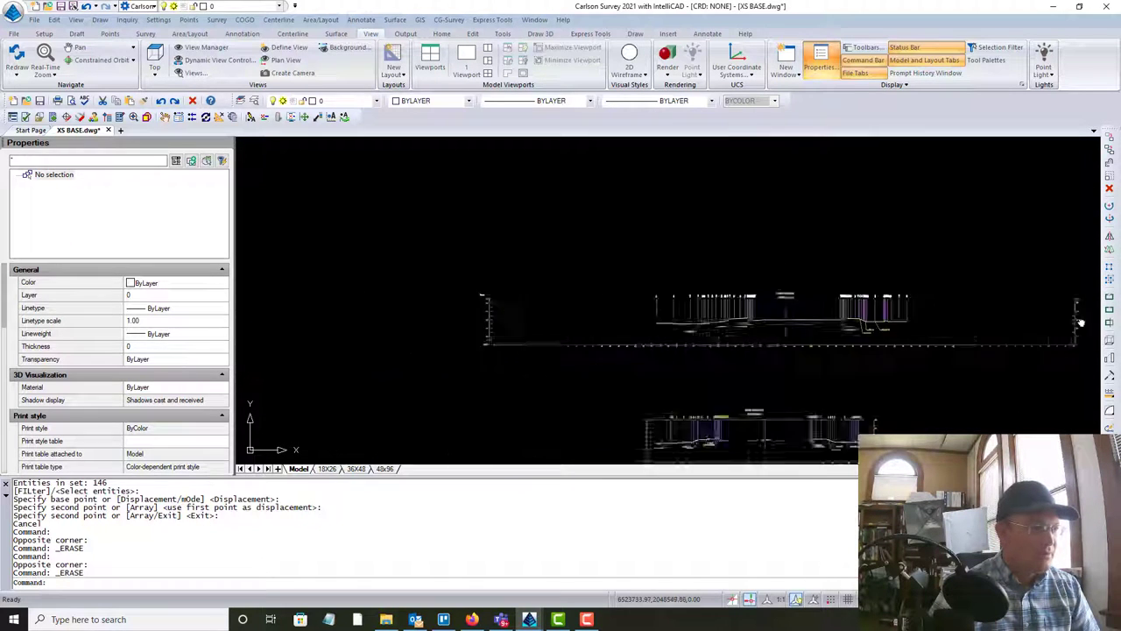
{"action": "scroll", "coordinate": [663, 338], "scroll_direction": "up", "scroll_amount": 3}
{"action": "scroll", "coordinate": [857, 331], "scroll_direction": "up", "scroll_amount": 3}
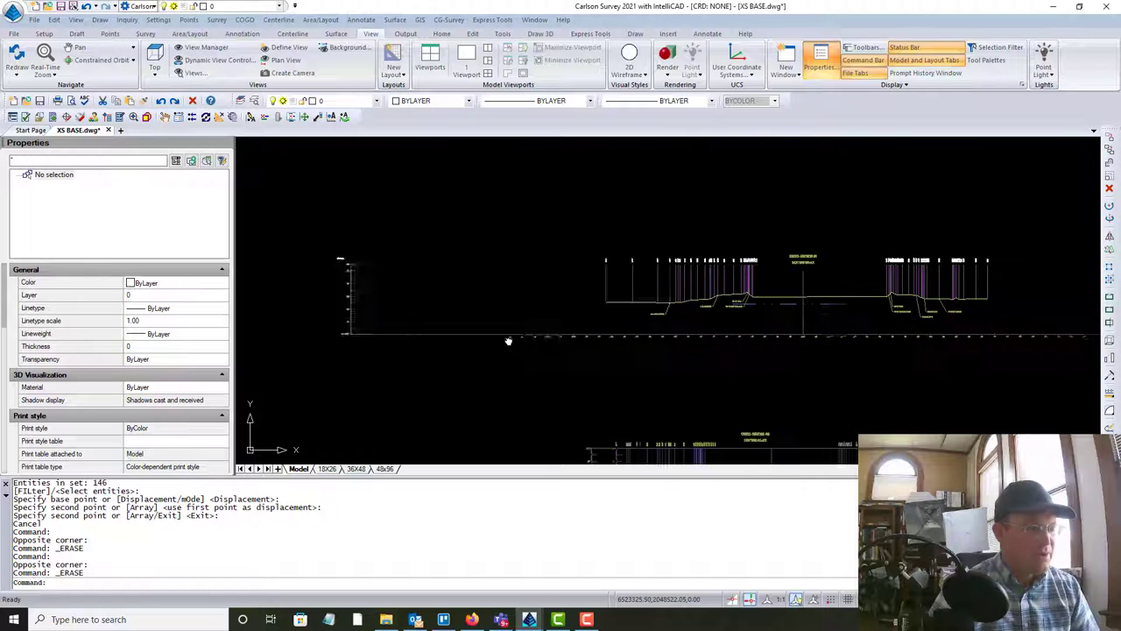
{"action": "scroll", "coordinate": [708, 324], "scroll_direction": "up", "scroll_amount": 3}
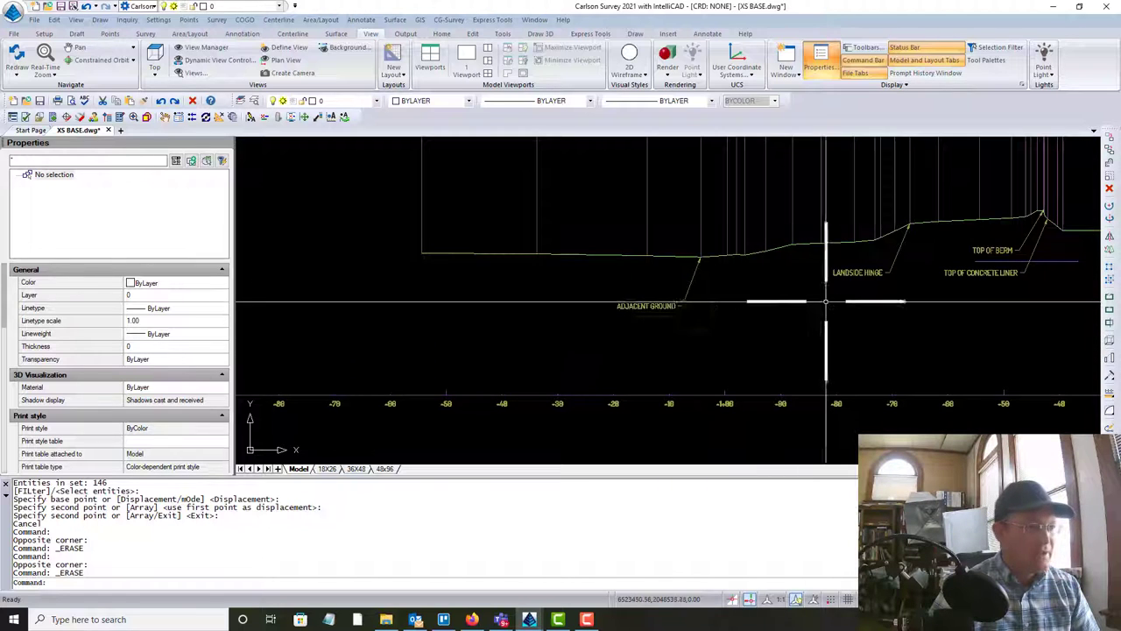
{"action": "middle_click_drag", "start_coordinate": [826, 306], "coordinate": [668, 401]}
{"action": "scroll", "coordinate": [738, 368], "scroll_direction": "down", "scroll_amount": 4}
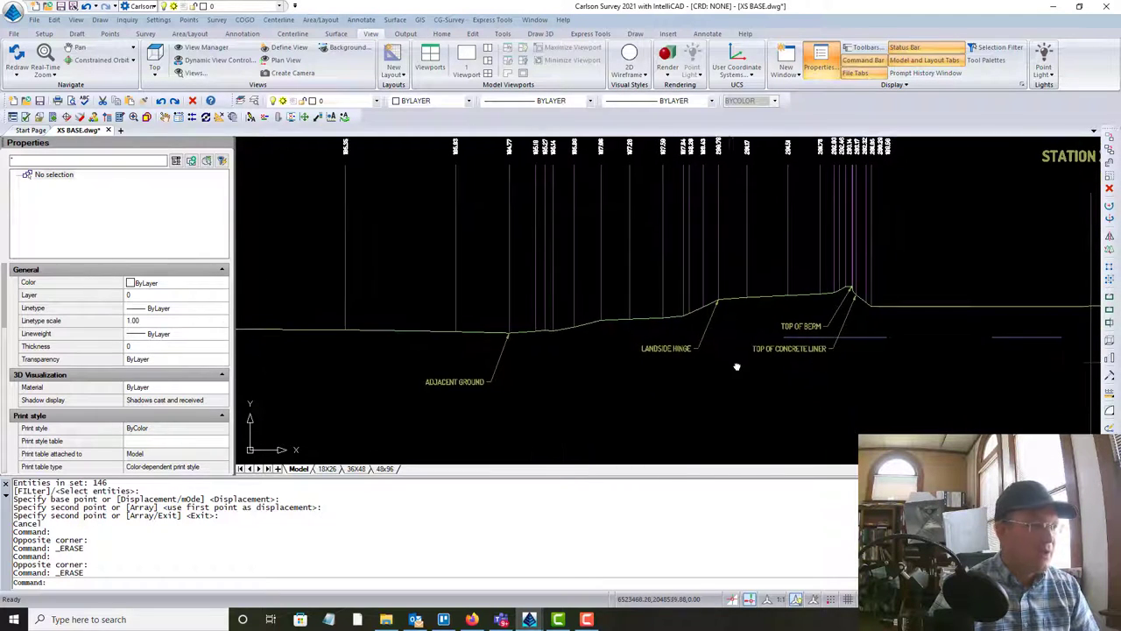
{"action": "scroll", "coordinate": [493, 343], "scroll_direction": "up", "scroll_amount": 4}
{"action": "scroll", "coordinate": [525, 327], "scroll_direction": "down", "scroll_amount": 4}
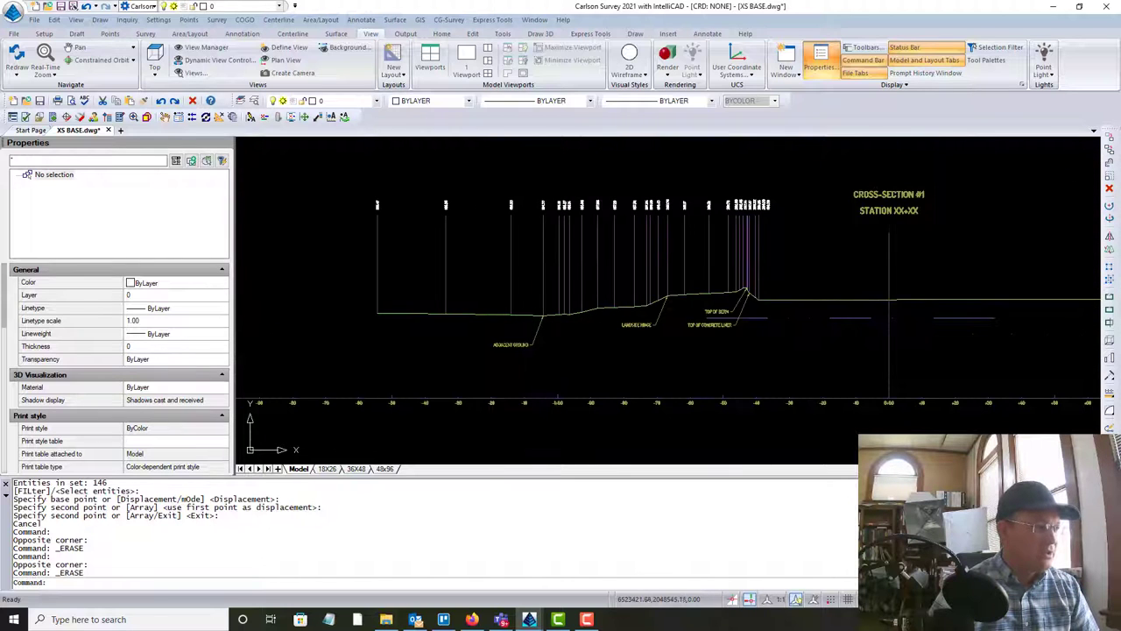
Step: Draw a short vertical cutting line across the profile just outside the left bank's ADJACENT GROUND leader
{"action": "scroll", "coordinate": [526, 313], "scroll_direction": "up", "scroll_amount": 4}
{"action": "type", "text": "l"}
{"action": "key", "text": "Return"}
{"action": "left_click", "coordinate": [526, 309]}
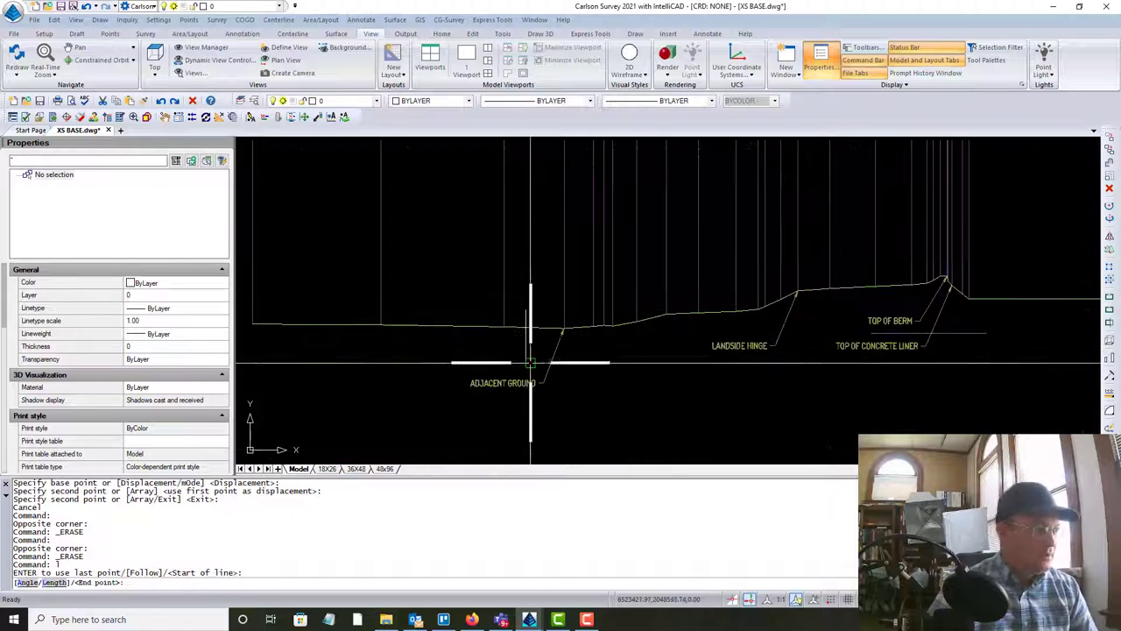
{"action": "left_click", "coordinate": [526, 358]}
{"action": "key", "text": "Escape"}
{"action": "scroll", "coordinate": [308, 350], "scroll_direction": "down", "scroll_amount": 4}
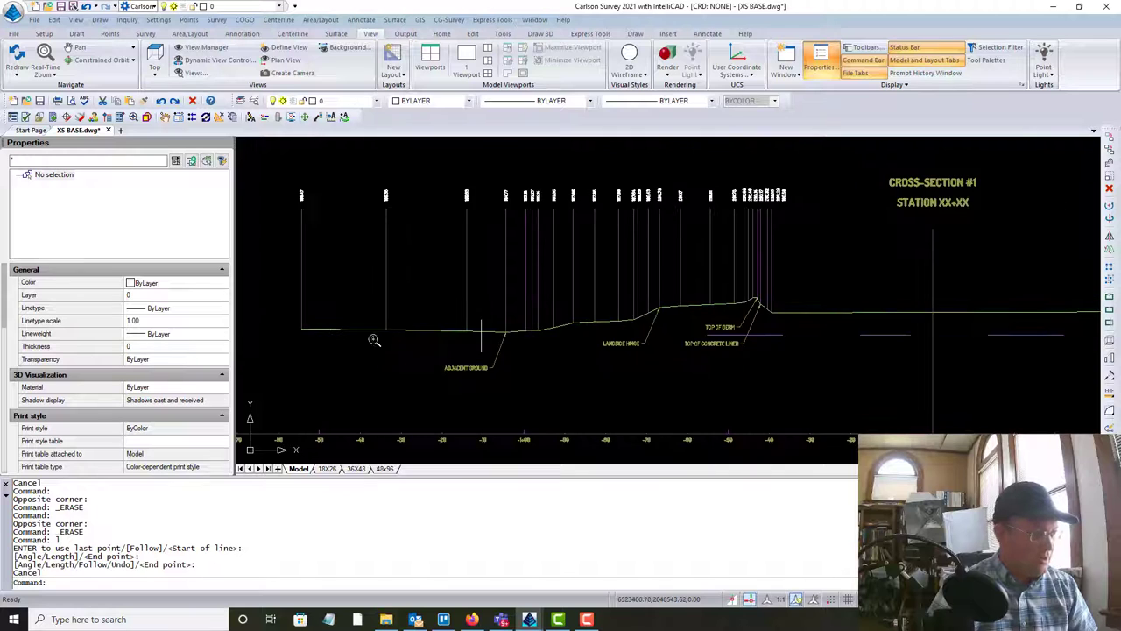
Step: Trim off the profile line on the outer side of the left bank's cutting line
{"action": "type", "text": "tr"}
{"action": "key", "text": "Return"}
{"action": "scroll", "coordinate": [536, 344], "scroll_direction": "up", "scroll_amount": 3}
{"action": "scroll", "coordinate": [537, 345], "scroll_direction": "up", "scroll_amount": 2}
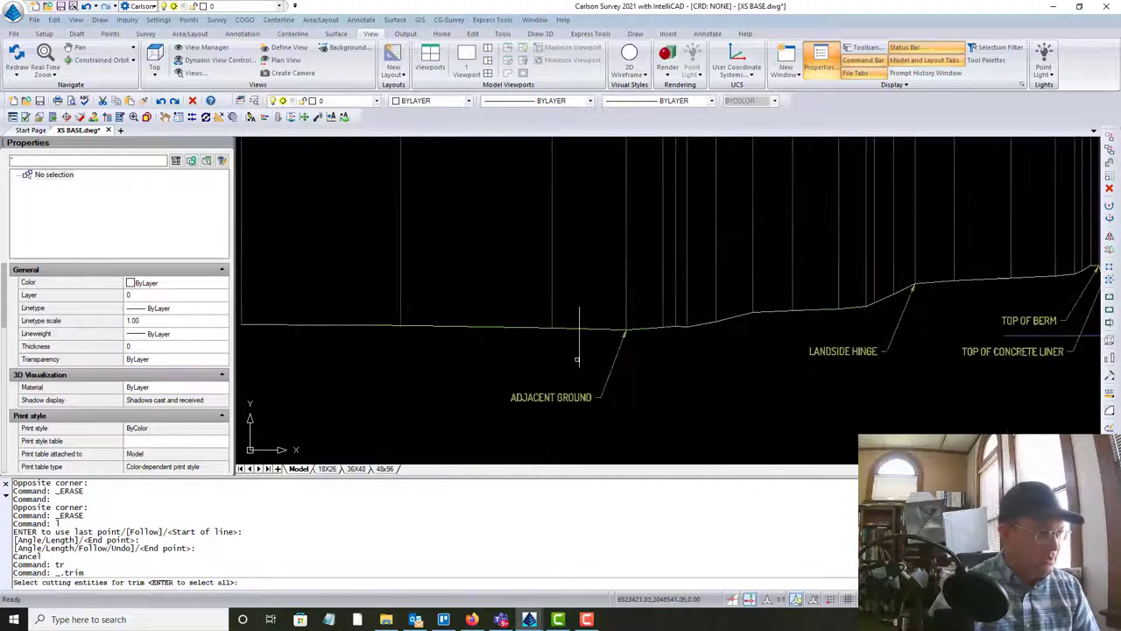
{"action": "left_click", "coordinate": [588, 368]}
{"action": "left_click", "coordinate": [572, 353]}
{"action": "scroll", "coordinate": [572, 352], "scroll_direction": "down", "scroll_amount": 4}
{"action": "key", "text": "Return"}
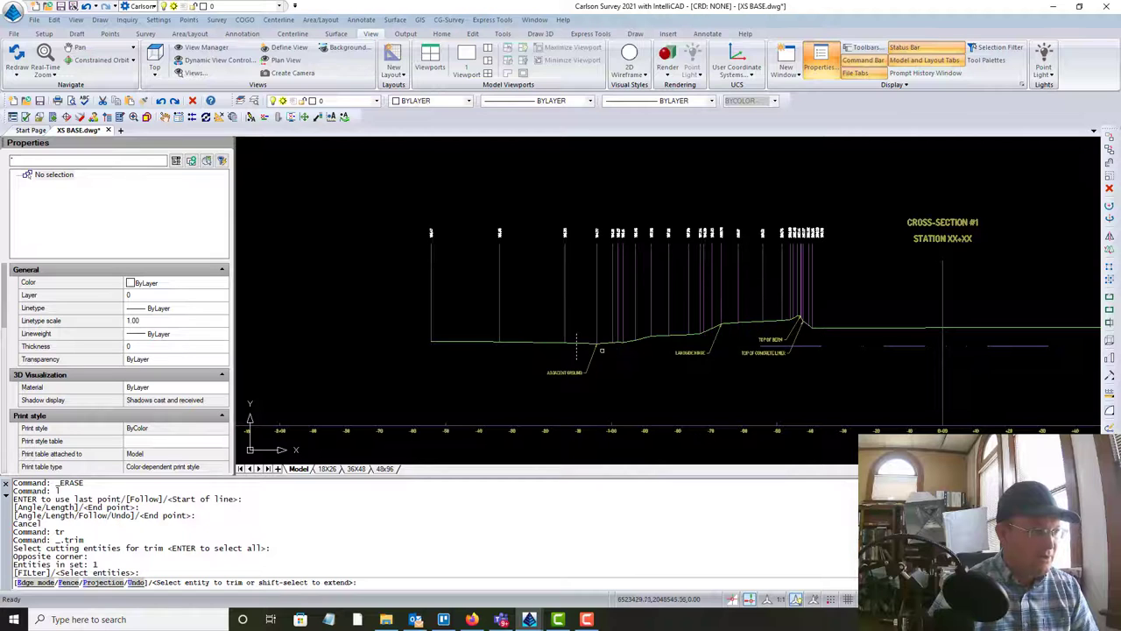
{"action": "left_click", "coordinate": [556, 353]}
{"action": "left_click", "coordinate": [533, 325]}
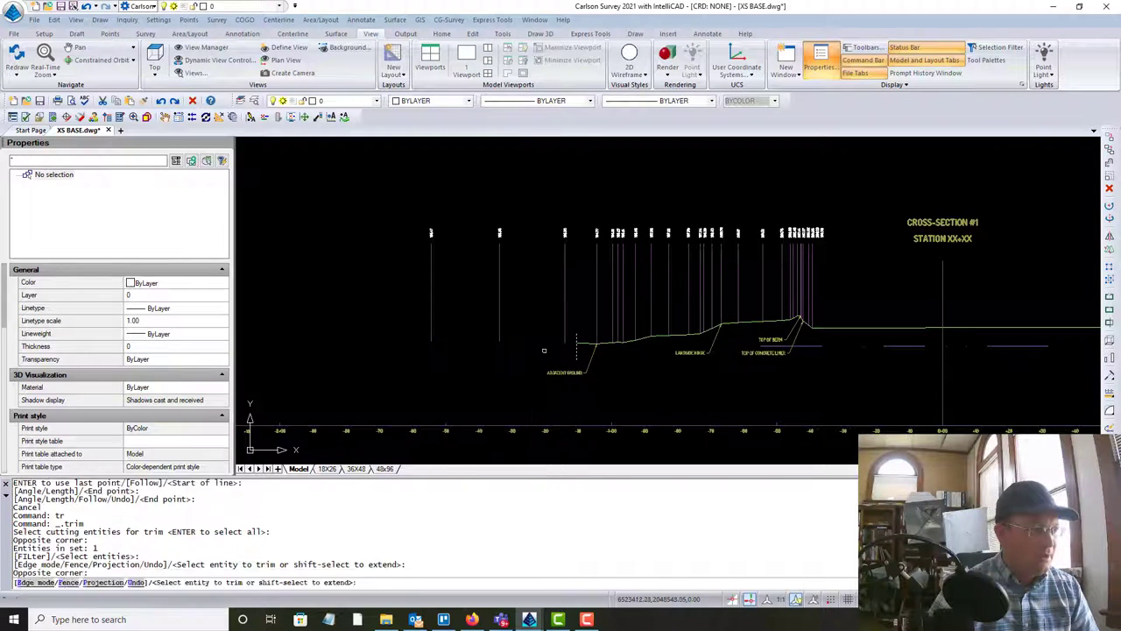
{"action": "key", "text": "Escape"}
Step: Erase the three elevation labels with their vertical lines beyond the trimmed left profile end, plus the cutting line there
{"action": "left_click", "coordinate": [570, 311]}
{"action": "left_click", "coordinate": [416, 203]}
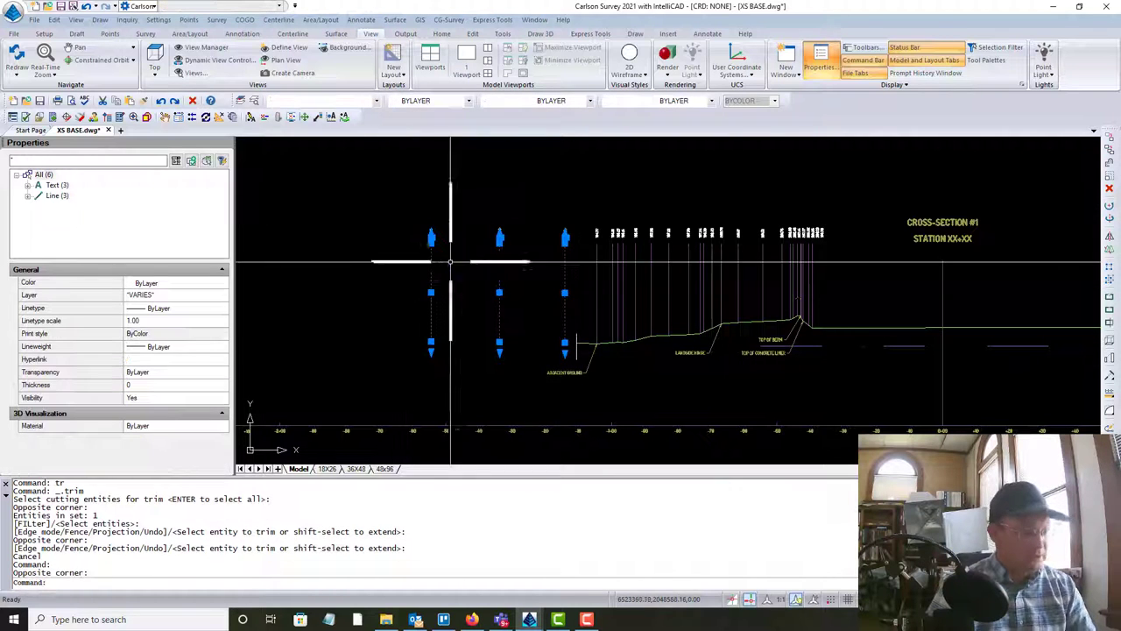
{"action": "key", "text": "Delete"}
{"action": "scroll", "coordinate": [585, 406], "scroll_direction": "up", "scroll_amount": 3}
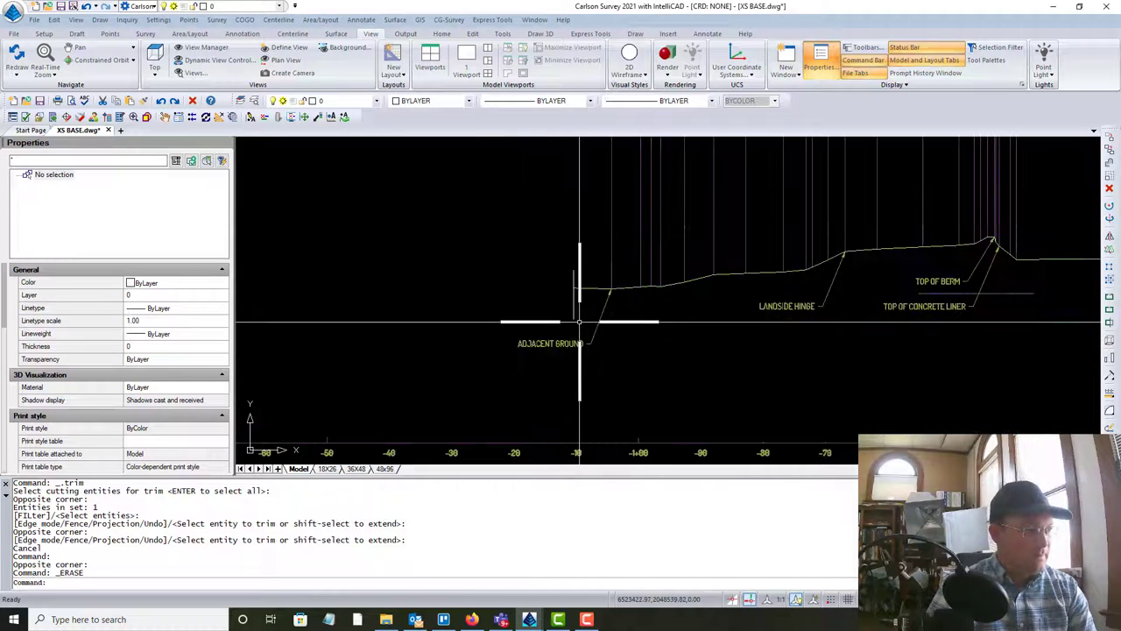
{"action": "left_click", "coordinate": [580, 321]}
{"action": "left_click", "coordinate": [560, 296]}
{"action": "key", "text": "Delete"}
Step: Draw a short vertical cutting line across the right bank's profile, between the last three elevation lines and beyond the ADJACENT GROUND leader
{"action": "scroll", "coordinate": [556, 306], "scroll_direction": "down", "scroll_amount": 2}
{"action": "scroll", "coordinate": [557, 306], "scroll_direction": "down", "scroll_amount": 3}
{"action": "middle_click_drag", "start_coordinate": [648, 323], "coordinate": [345, 328]}
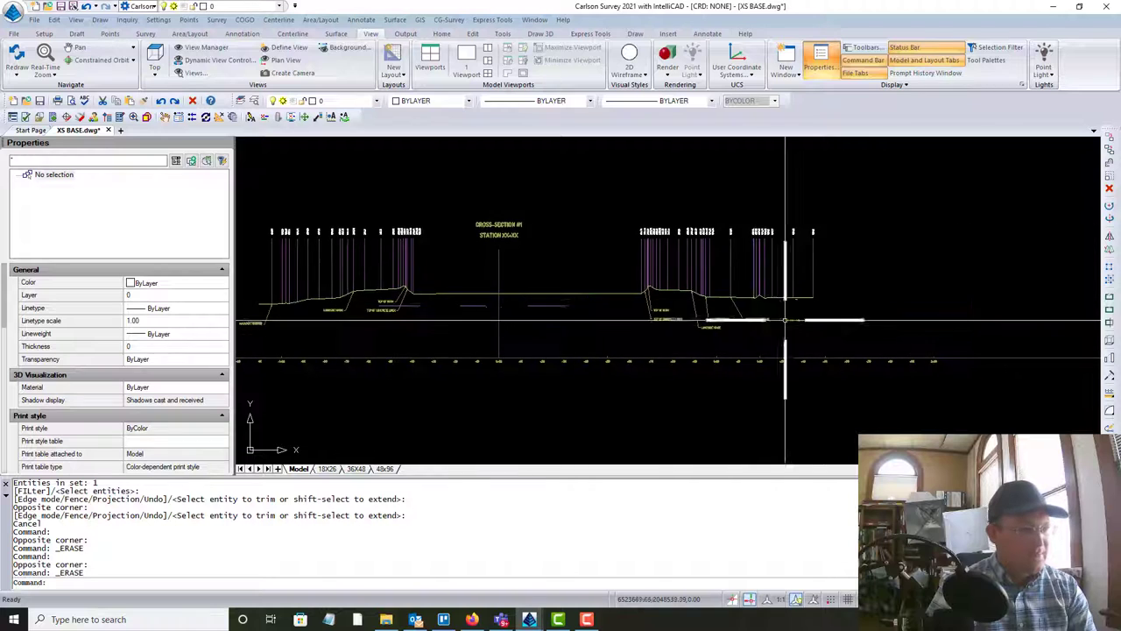
{"action": "scroll", "coordinate": [785, 320], "scroll_direction": "up", "scroll_amount": 3}
{"action": "middle_click_drag", "start_coordinate": [730, 372], "coordinate": [746, 358]}
{"action": "scroll", "coordinate": [713, 320], "scroll_direction": "up", "scroll_amount": 4}
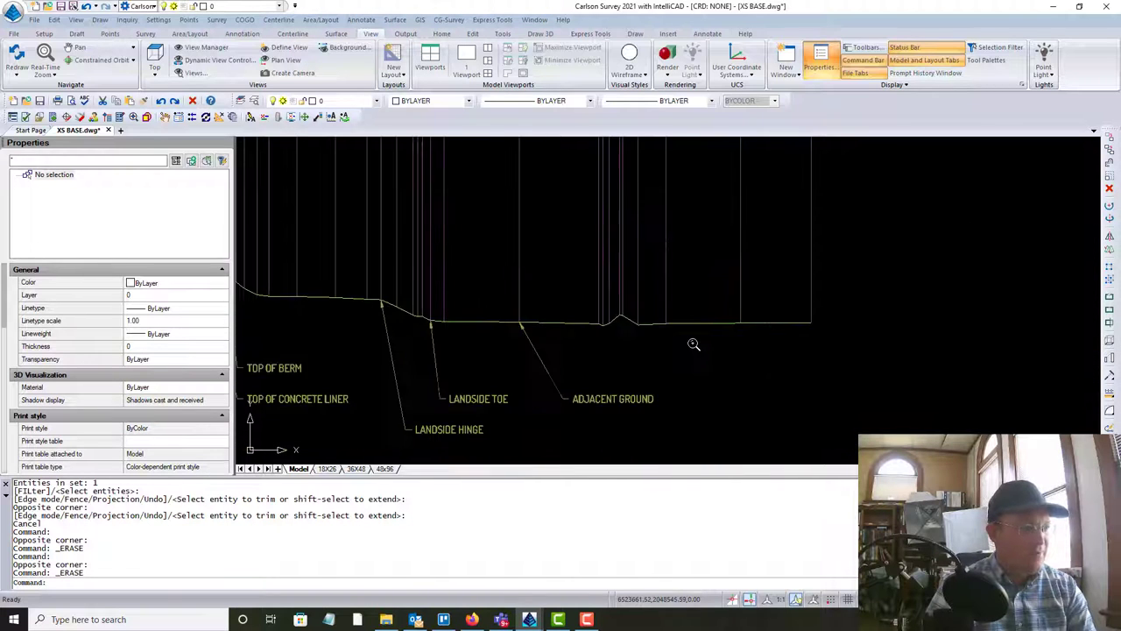
{"action": "scroll", "coordinate": [695, 343], "scroll_direction": "down", "scroll_amount": 2}
{"action": "type", "text": "l"}
{"action": "key", "text": "Return"}
{"action": "left_click", "coordinate": [686, 348]}
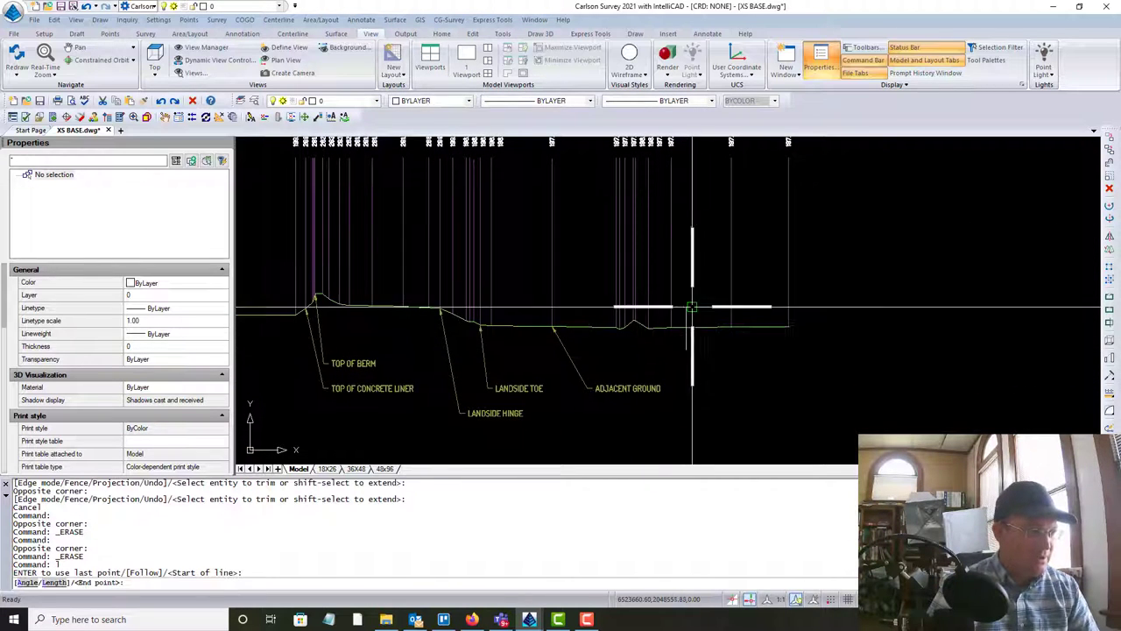
{"action": "left_click", "coordinate": [686, 283]}
{"action": "key", "text": "Escape"}
Step: Trim off the profile line on the outer side of the right bank's cutting line
{"action": "type", "text": "tr"}
{"action": "key", "text": "Return"}
{"action": "left_click", "coordinate": [712, 366]}
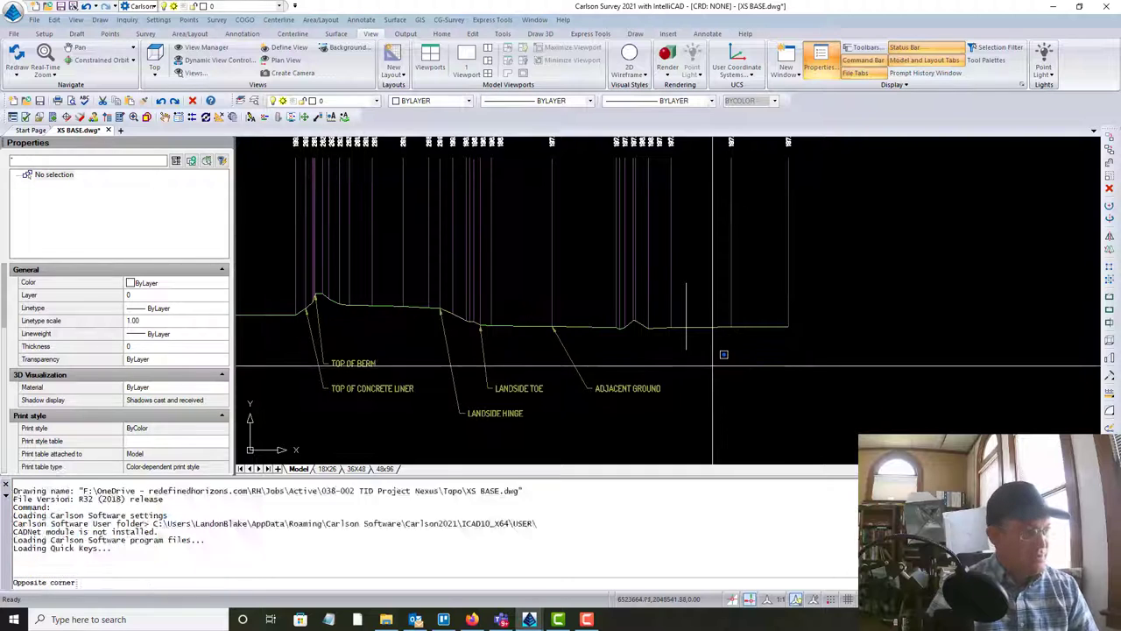
{"action": "left_click", "coordinate": [675, 340]}
{"action": "key", "text": "Return"}
{"action": "left_click", "coordinate": [727, 352]}
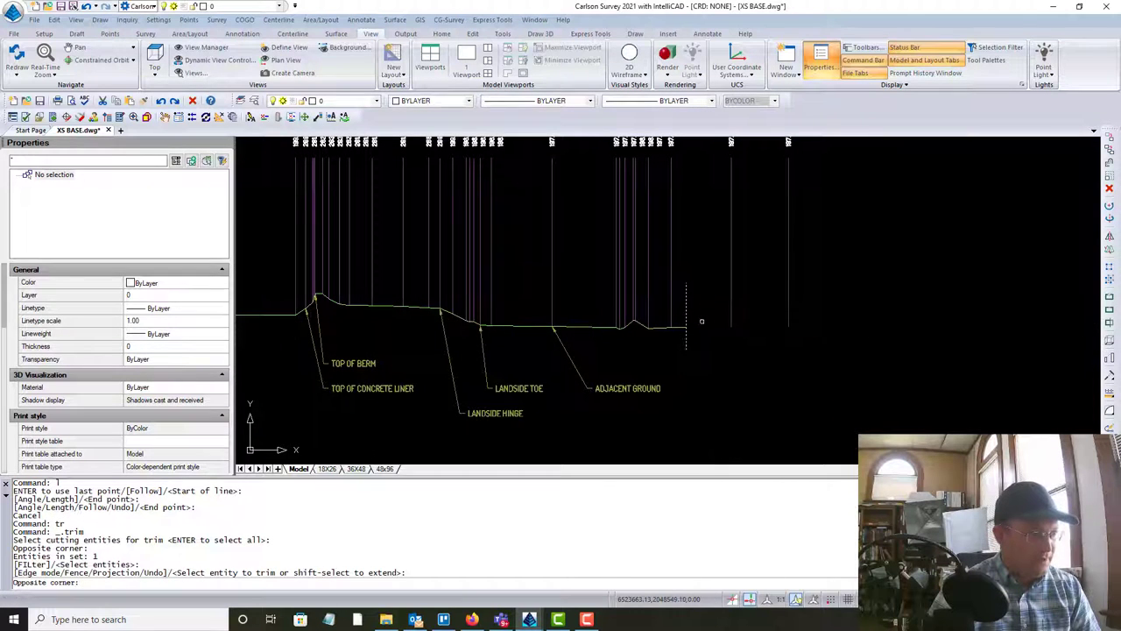
{"action": "left_click", "coordinate": [713, 310]}
{"action": "key", "text": "Escape"}
Step: Erase the right bank's cutting line and the two elevation labels with their vertical lines beyond the trimmed profile end
{"action": "left_click", "coordinate": [692, 366]}
{"action": "left_click", "coordinate": [669, 343]}
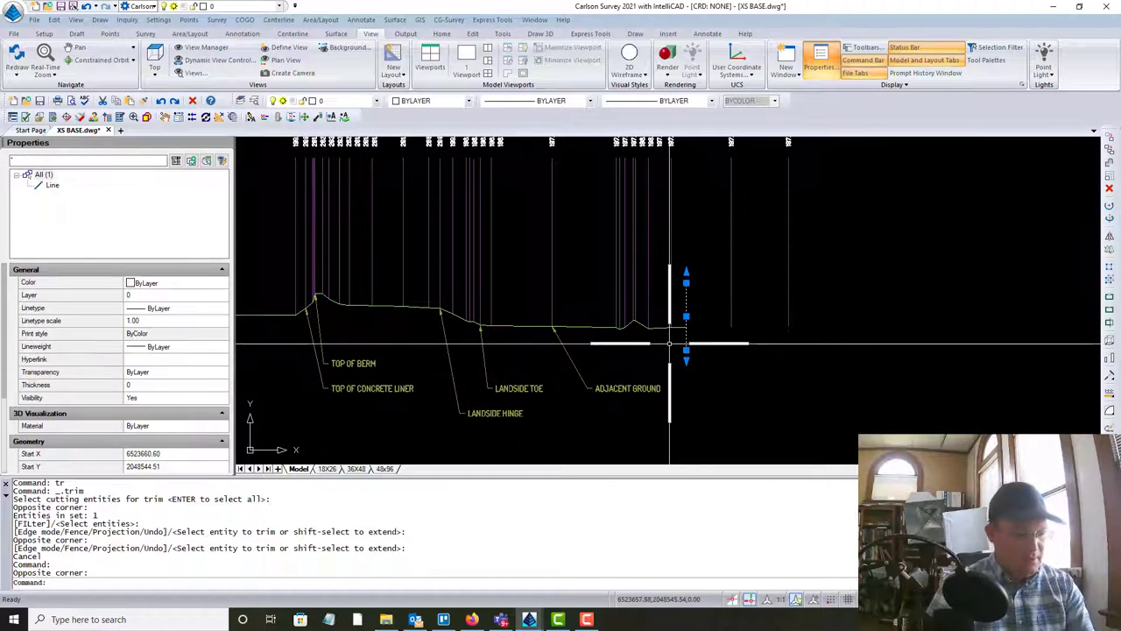
{"action": "key", "text": "Delete"}
{"action": "scroll", "coordinate": [670, 343], "scroll_direction": "down", "scroll_amount": 5}
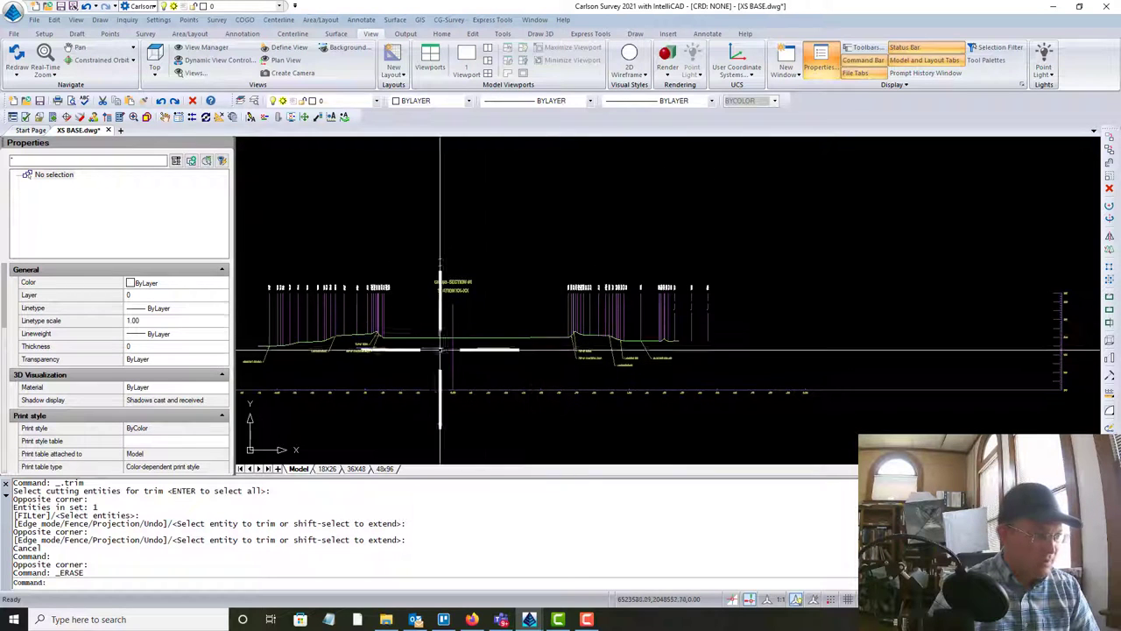
{"action": "scroll", "coordinate": [741, 327], "scroll_direction": "up", "scroll_amount": 4}
{"action": "left_click", "coordinate": [731, 380]}
{"action": "left_click", "coordinate": [640, 238]}
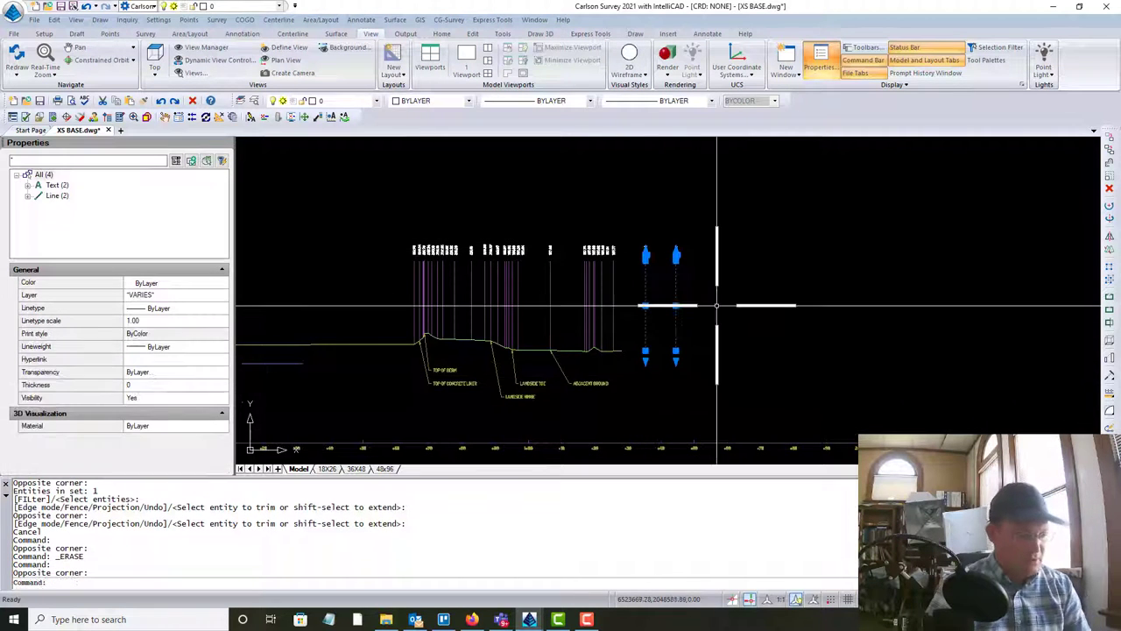
{"action": "key", "text": "Delete"}
Step: Move the right-hand elevation scale inward along the baseline from its 170' corner to the +40 station tick
{"action": "mouse_move", "coordinate": [782, 407]}
{"action": "middle_mouse_down"}
{"action": "mouse_move", "coordinate": [735, 372]}
{"action": "mouse_move", "coordinate": [660, 345]}
{"action": "middle_mouse_up"}
{"action": "scroll", "coordinate": [658, 353], "scroll_direction": "down", "scroll_amount": 2}
{"action": "middle_click_drag", "start_coordinate": [1002, 376], "coordinate": [894, 367]}
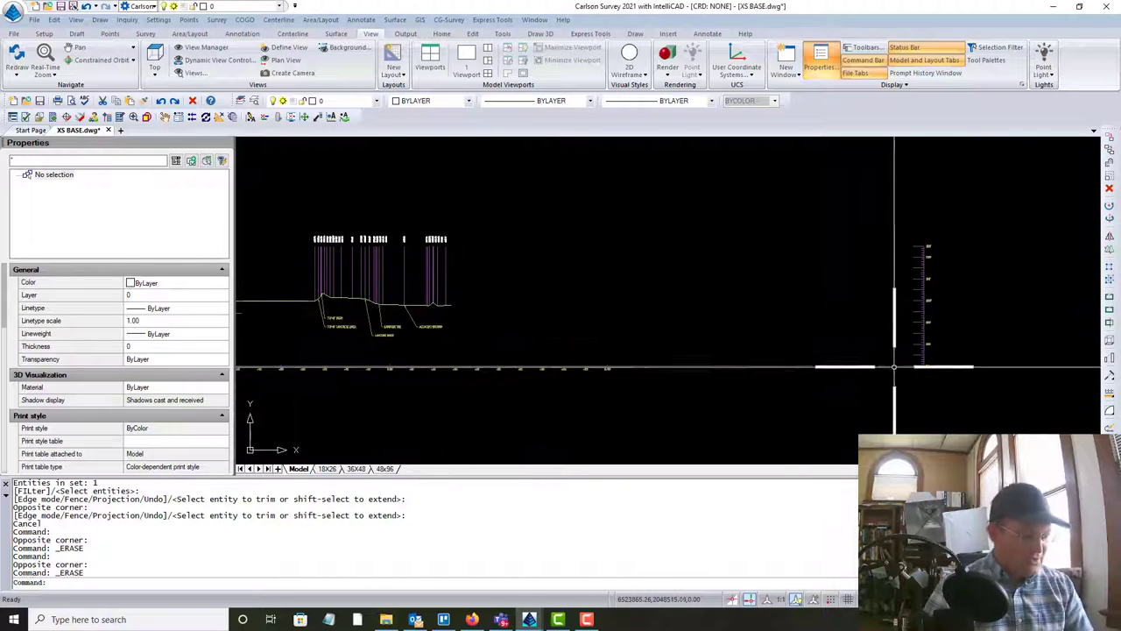
{"action": "type", "text": "m"}
{"action": "key", "text": "Return"}
{"action": "left_click", "coordinate": [874, 202]}
{"action": "scroll", "coordinate": [934, 377], "scroll_direction": "up", "scroll_amount": 2}
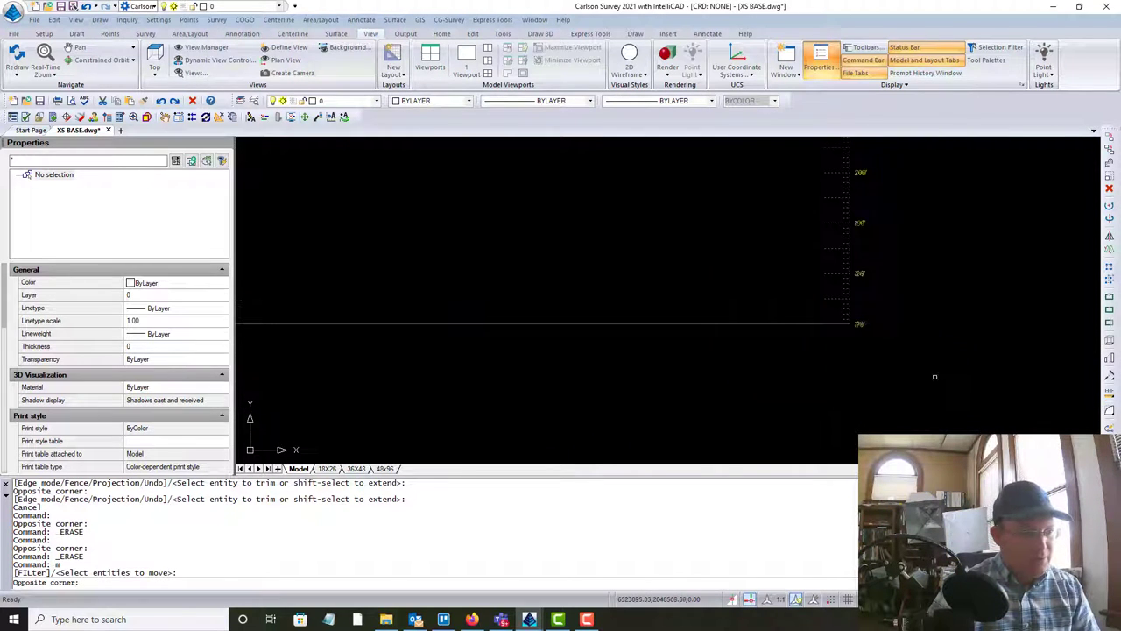
{"action": "left_click", "coordinate": [934, 376]}
{"action": "scroll", "coordinate": [838, 319], "scroll_direction": "up", "scroll_amount": 1}
{"action": "key", "text": "Return"}
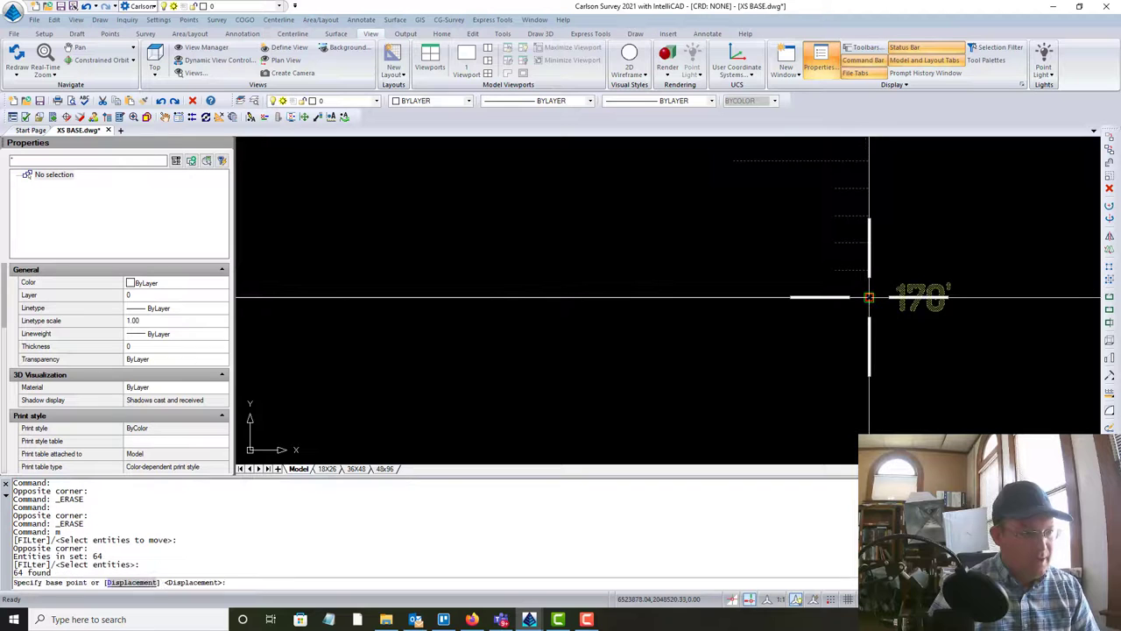
{"action": "left_click", "coordinate": [868, 296]}
{"action": "scroll", "coordinate": [867, 298], "scroll_direction": "down", "scroll_amount": 3}
{"action": "scroll", "coordinate": [613, 306], "scroll_direction": "up", "scroll_amount": 3}
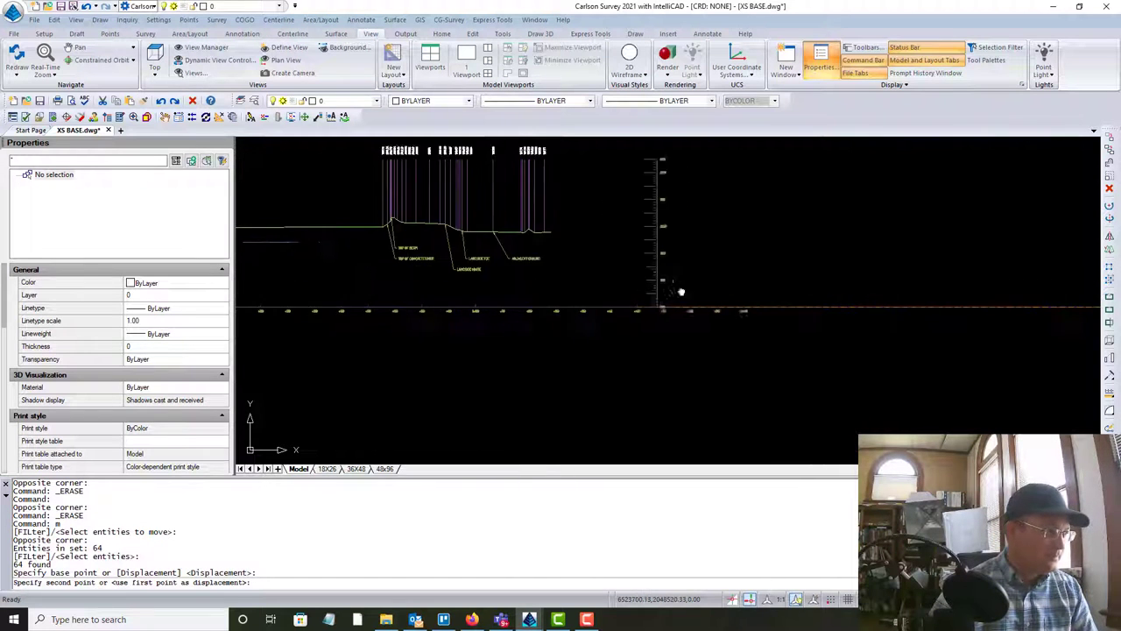
{"action": "scroll", "coordinate": [602, 311], "scroll_direction": "up", "scroll_amount": 3}
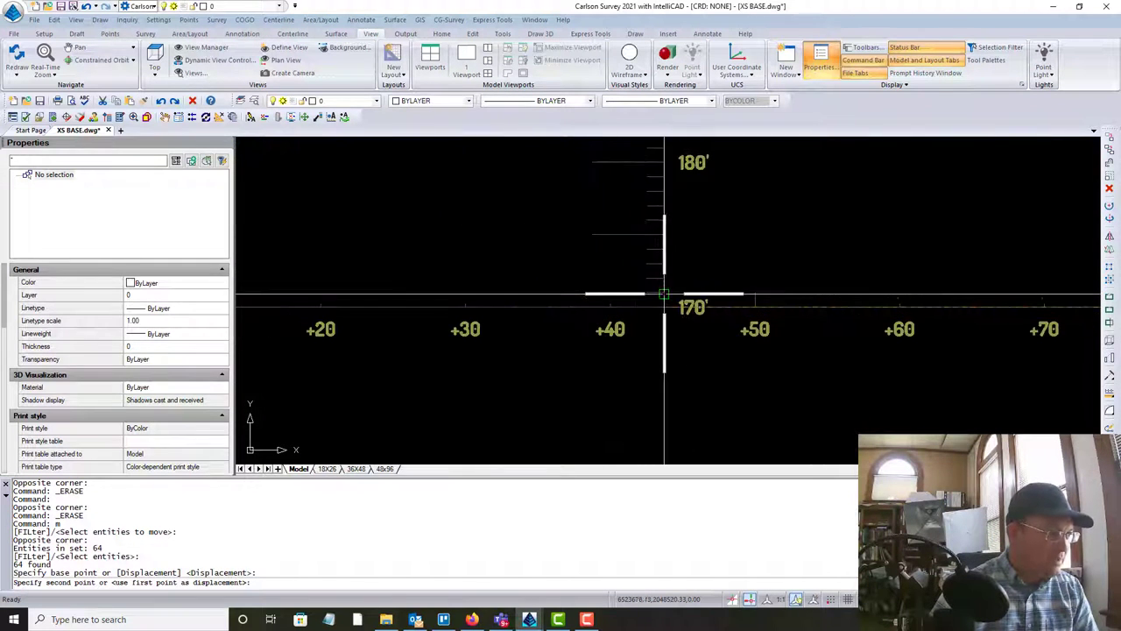
{"action": "scroll", "coordinate": [613, 311], "scroll_direction": "up", "scroll_amount": 3}
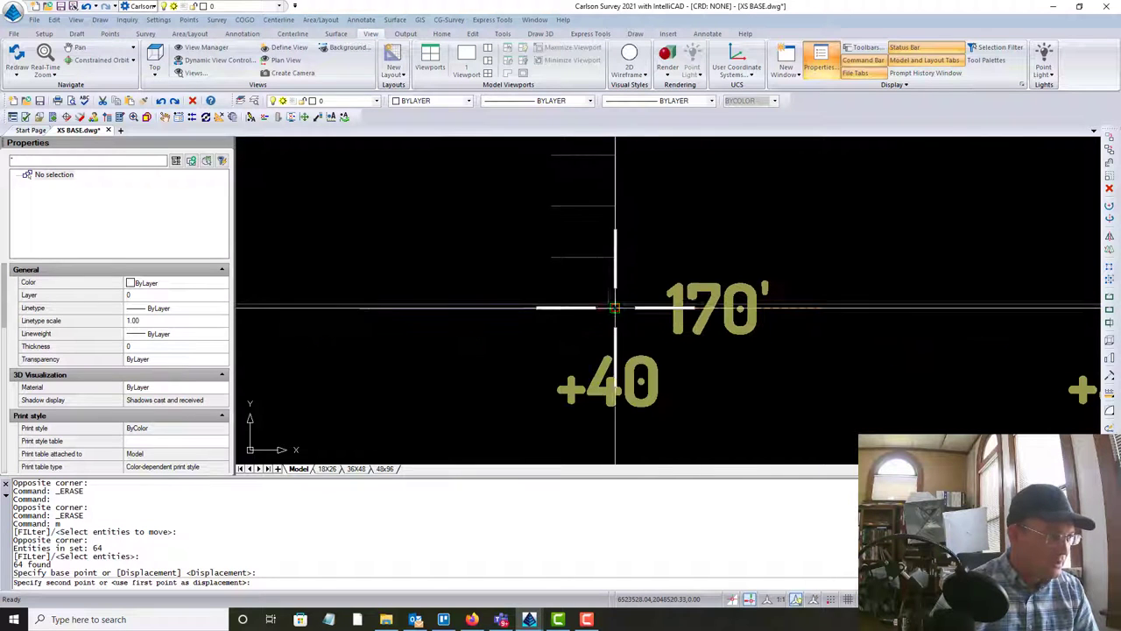
{"action": "key", "text": "Escape"}
Step: Trim the baseline beyond the right-hand elevation scale at station +40, using the scale's vertical line as the cutting edge
{"action": "scroll", "coordinate": [727, 331], "scroll_direction": "down", "scroll_amount": 4}
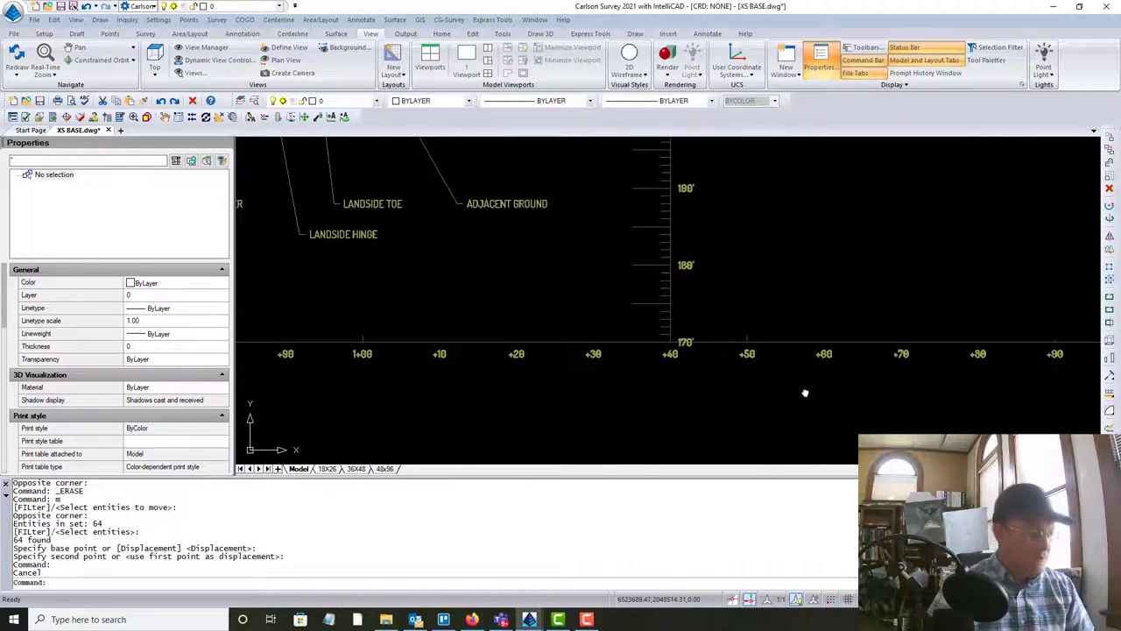
{"action": "type", "text": "tr"}
{"action": "key", "text": "Return"}
{"action": "scroll", "coordinate": [698, 266], "scroll_direction": "up", "scroll_amount": 3}
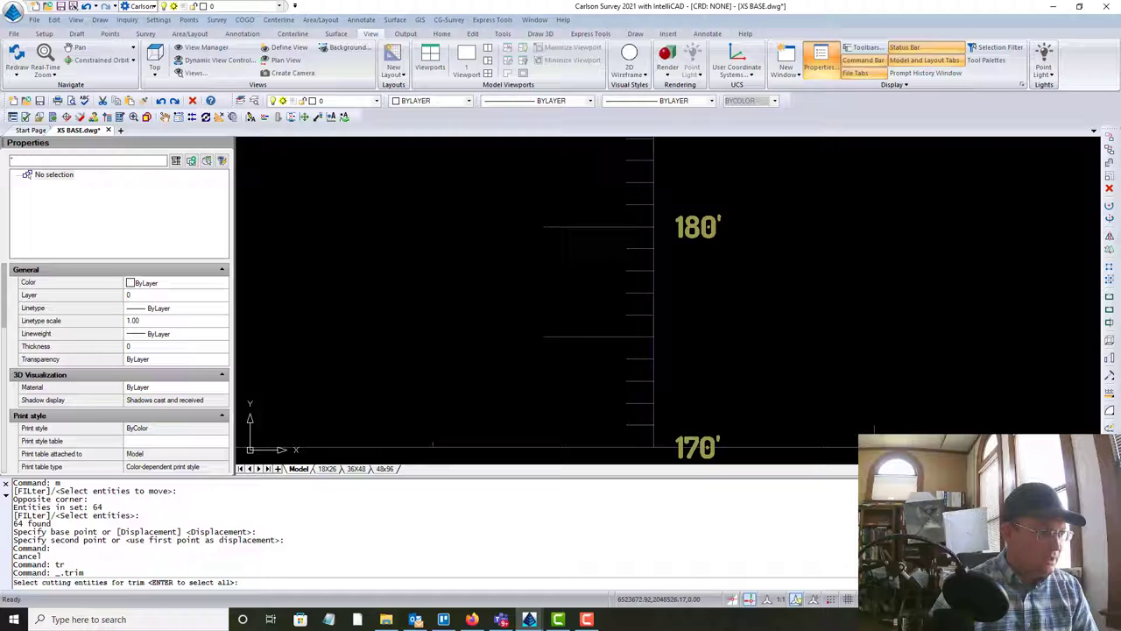
{"action": "left_click", "coordinate": [653, 326]}
{"action": "scroll", "coordinate": [723, 332], "scroll_direction": "down", "scroll_amount": 3}
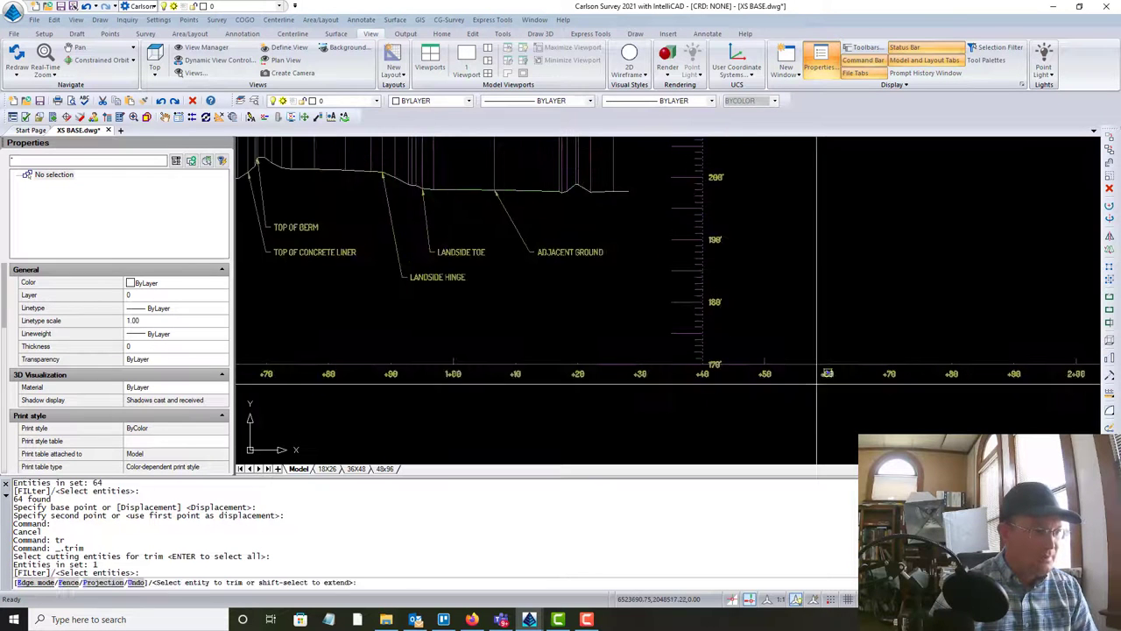
{"action": "left_click", "coordinate": [816, 384]}
{"action": "left_click", "coordinate": [788, 340]}
{"action": "scroll", "coordinate": [788, 341], "scroll_direction": "down", "scroll_amount": 3}
{"action": "middle_click_drag", "start_coordinate": [858, 281], "coordinate": [756, 409]}
{"action": "key", "text": "Escape"}
{"action": "middle_click_drag", "start_coordinate": [763, 355], "coordinate": [720, 179]}
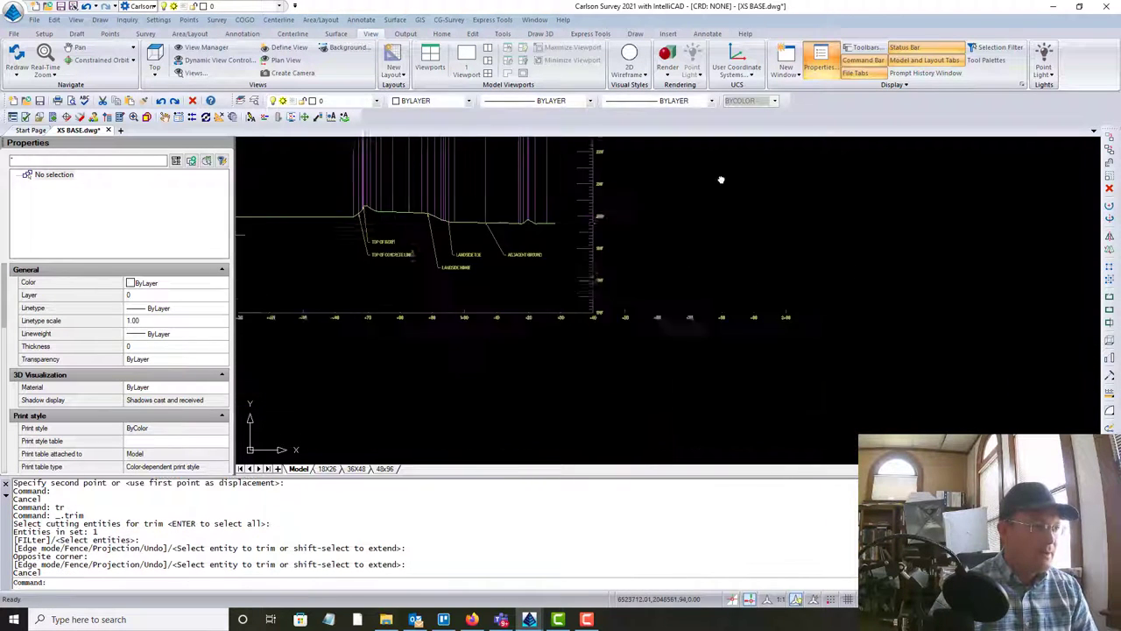
Step: Erase the leftover station labels and ticks from +50 to 2+00 beyond the right-hand elevation scale
{"action": "scroll", "coordinate": [601, 301], "scroll_direction": "up", "scroll_amount": 3}
{"action": "left_click", "coordinate": [607, 295]}
{"action": "left_click", "coordinate": [991, 351]}
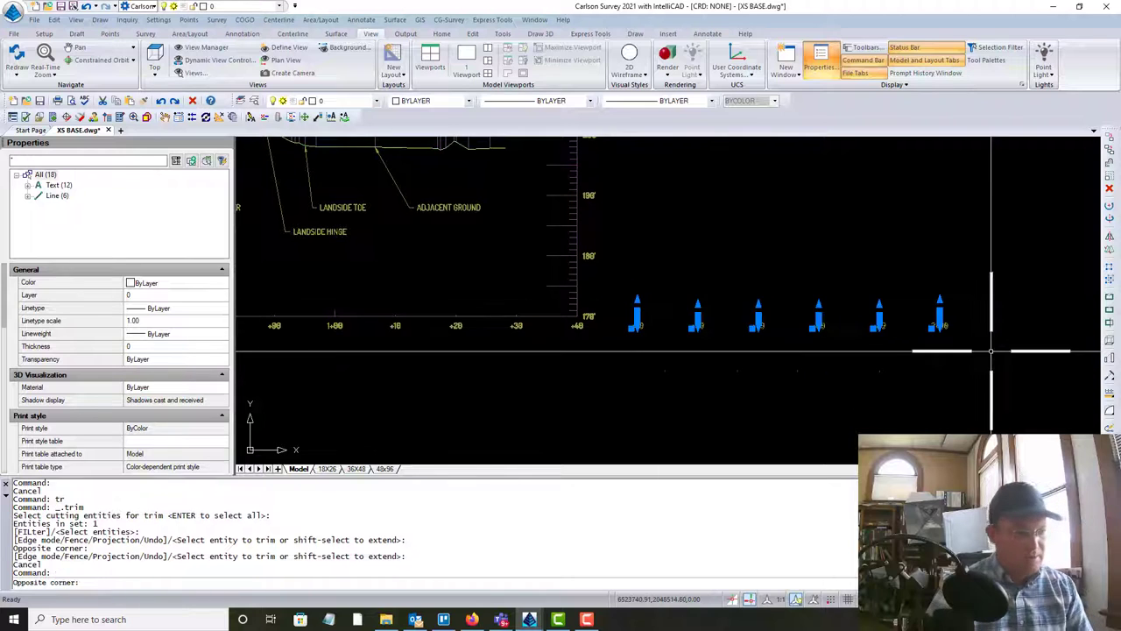
{"action": "key", "text": "Delete"}
Step: Move the left-hand elevation scale inward along the baseline, placing its bottom tick on the -30 station tick
{"action": "scroll", "coordinate": [972, 345], "scroll_direction": "down", "scroll_amount": 3}
{"action": "scroll", "coordinate": [751, 300], "scroll_direction": "up", "scroll_amount": 2}
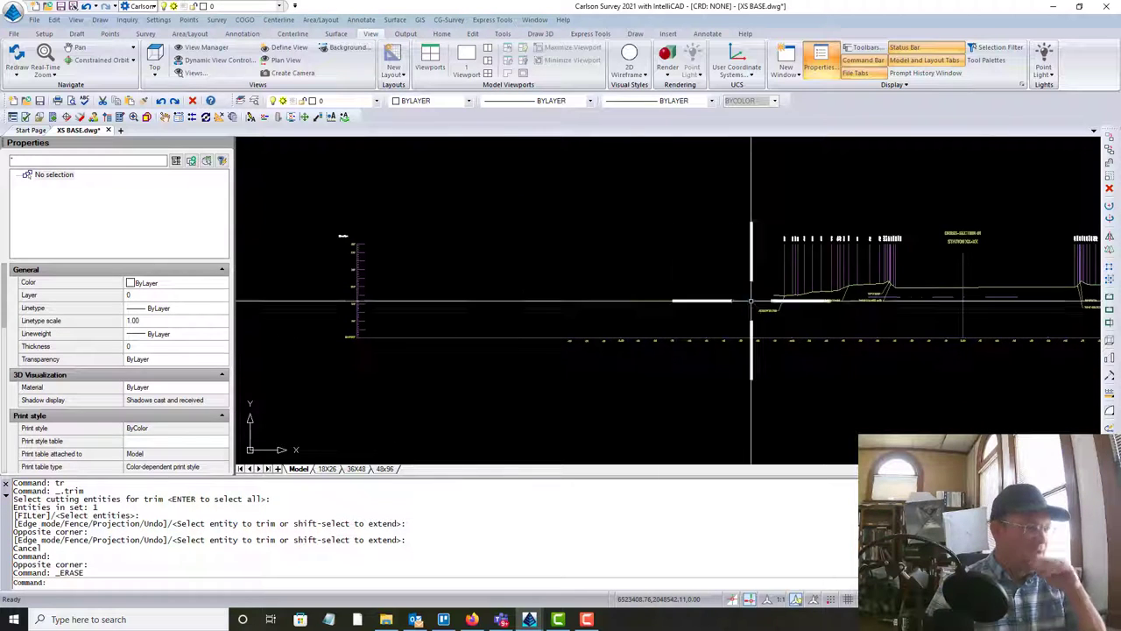
{"action": "type", "text": "m"}
{"action": "key", "text": "Return"}
{"action": "left_click", "coordinate": [305, 208]}
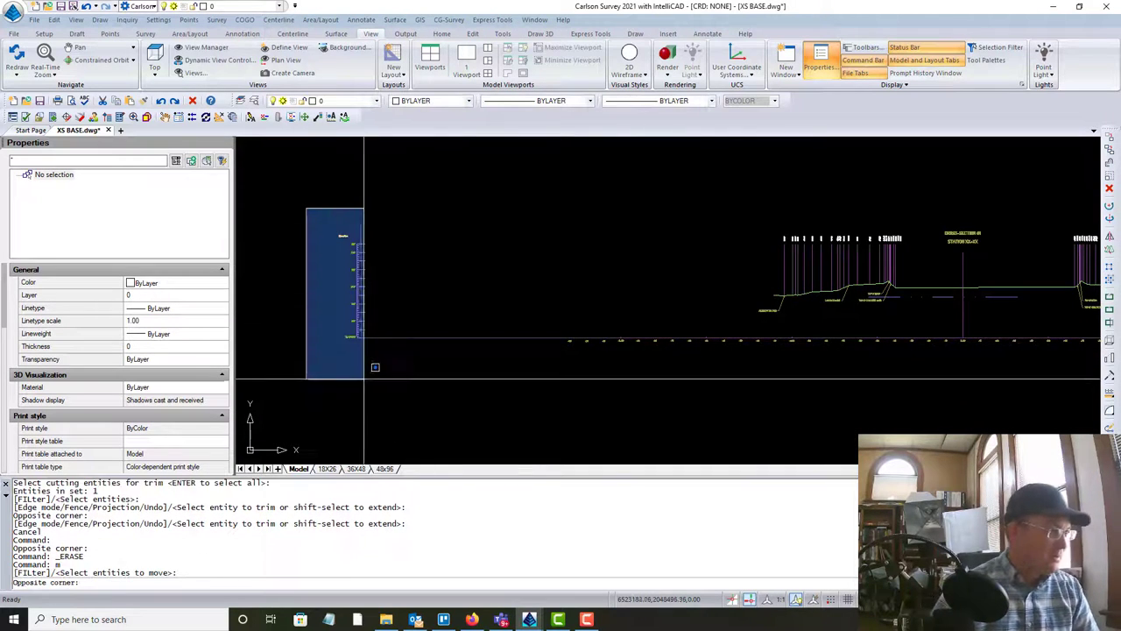
{"action": "left_click", "coordinate": [373, 373]}
{"action": "scroll", "coordinate": [353, 341], "scroll_direction": "up", "scroll_amount": 2}
{"action": "key", "text": "Return"}
{"action": "scroll", "coordinate": [438, 336], "scroll_direction": "up", "scroll_amount": 3}
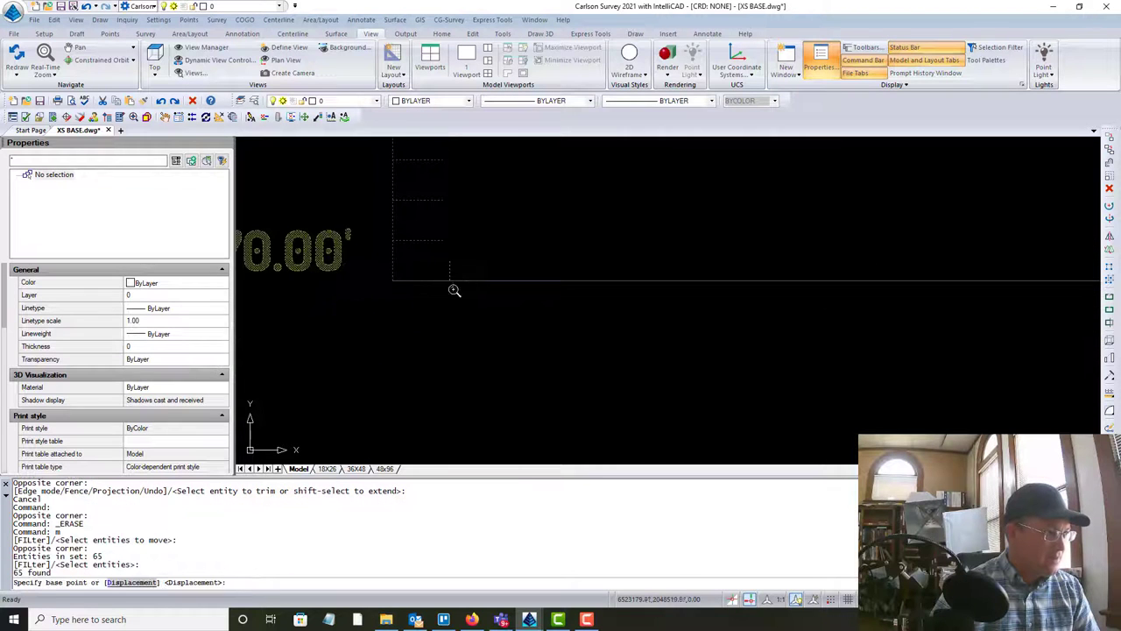
{"action": "left_click", "coordinate": [449, 283]}
{"action": "scroll", "coordinate": [450, 283], "scroll_direction": "down", "scroll_amount": 5}
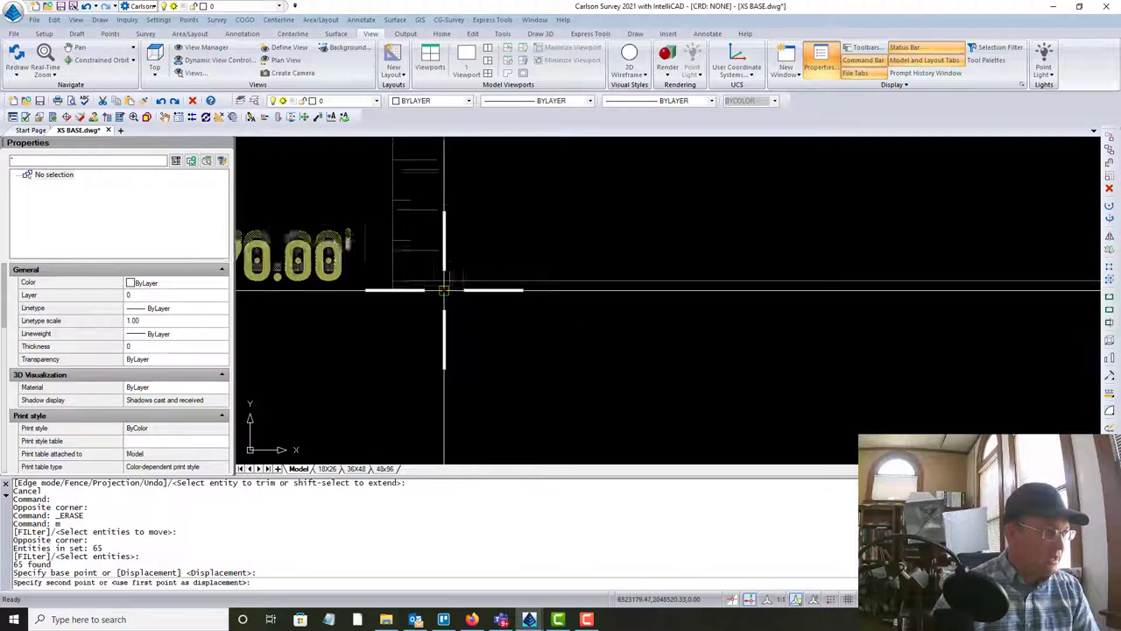
{"action": "scroll", "coordinate": [774, 318], "scroll_direction": "up", "scroll_amount": 6}
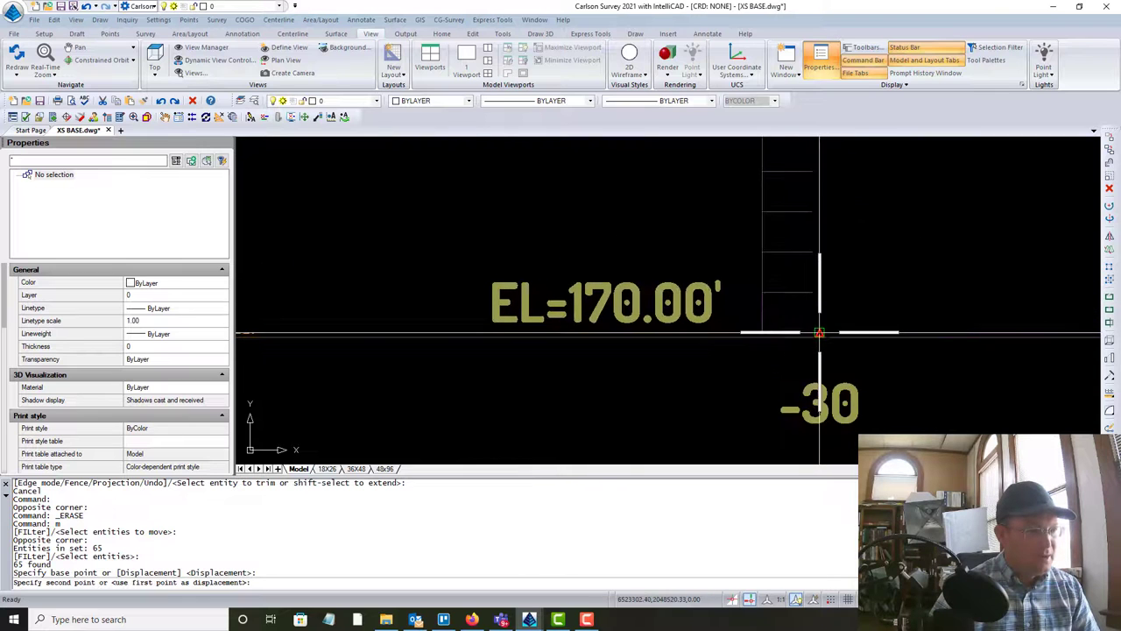
{"action": "scroll", "coordinate": [818, 338], "scroll_direction": "up", "scroll_amount": 3}
{"action": "key", "text": "Escape"}
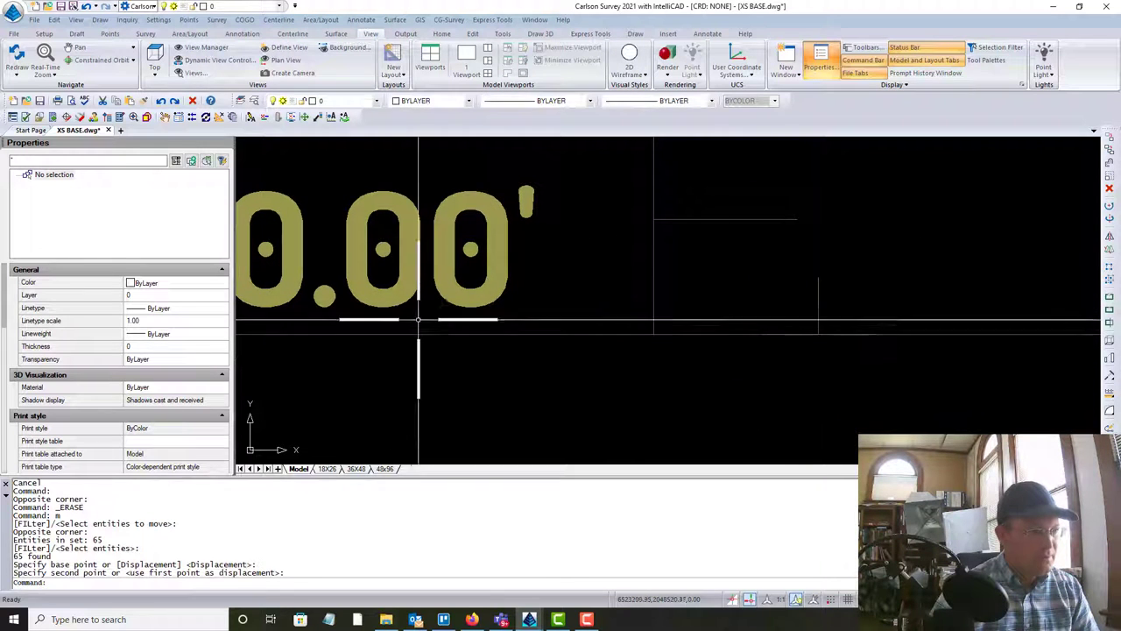
Step: Trim the baseline beyond the left-hand elevation scale near station -30, using the scale's vertical line as the cutting edge
{"action": "scroll", "coordinate": [685, 313], "scroll_direction": "down", "scroll_amount": 4}
{"action": "scroll", "coordinate": [671, 308], "scroll_direction": "up", "scroll_amount": 3}
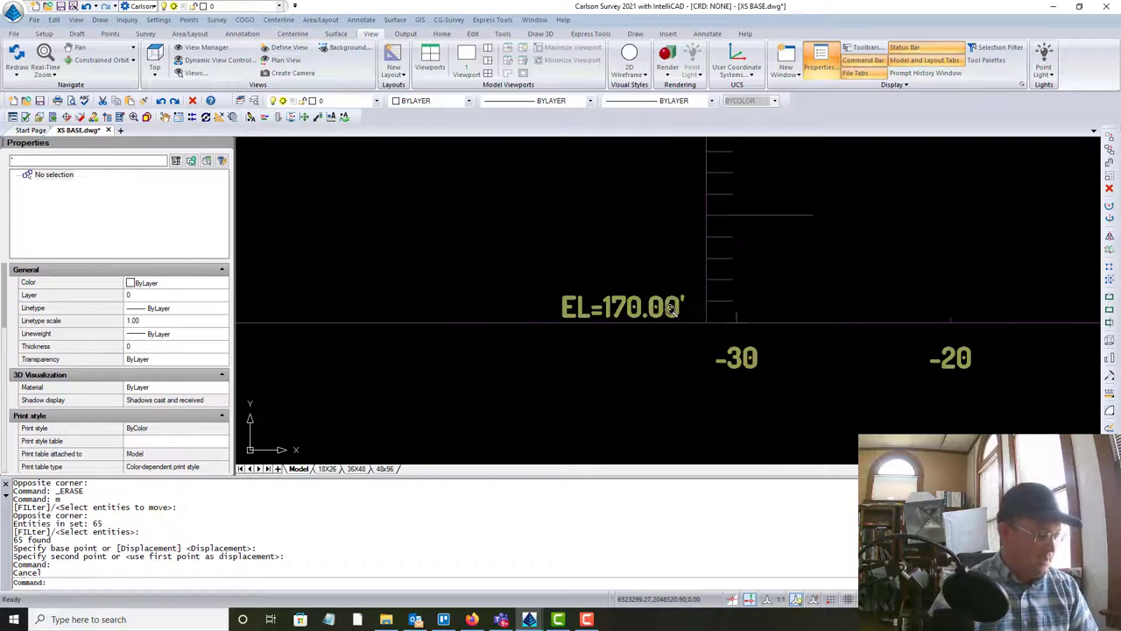
{"action": "key", "text": "Return"}
{"action": "left_click", "coordinate": [706, 271]}
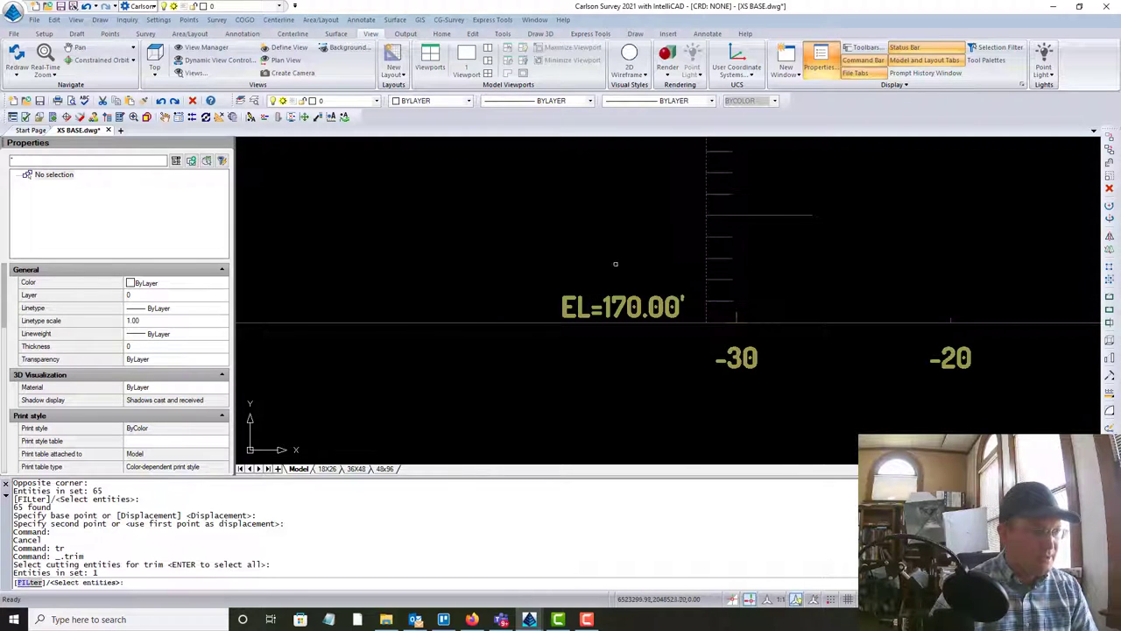
{"action": "left_click", "coordinate": [500, 243]}
{"action": "left_click", "coordinate": [347, 325]}
{"action": "key", "text": "Escape"}
{"action": "scroll", "coordinate": [354, 321], "scroll_direction": "down", "scroll_amount": 3}
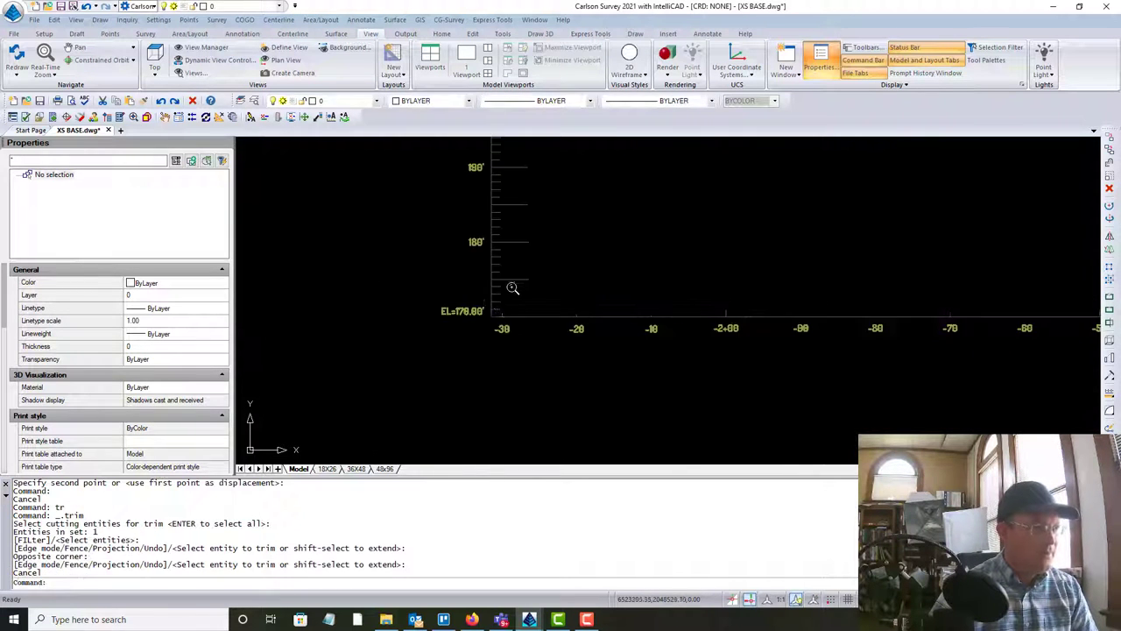
Step: Erase the "Elevation" text label above the left-hand elevation scale
{"action": "scroll", "coordinate": [513, 289], "scroll_direction": "down", "scroll_amount": 2}
{"action": "middle_click_drag", "start_coordinate": [486, 201], "coordinate": [470, 354]}
{"action": "scroll", "coordinate": [471, 354], "scroll_direction": "up", "scroll_amount": 4}
{"action": "left_click", "coordinate": [493, 283]}
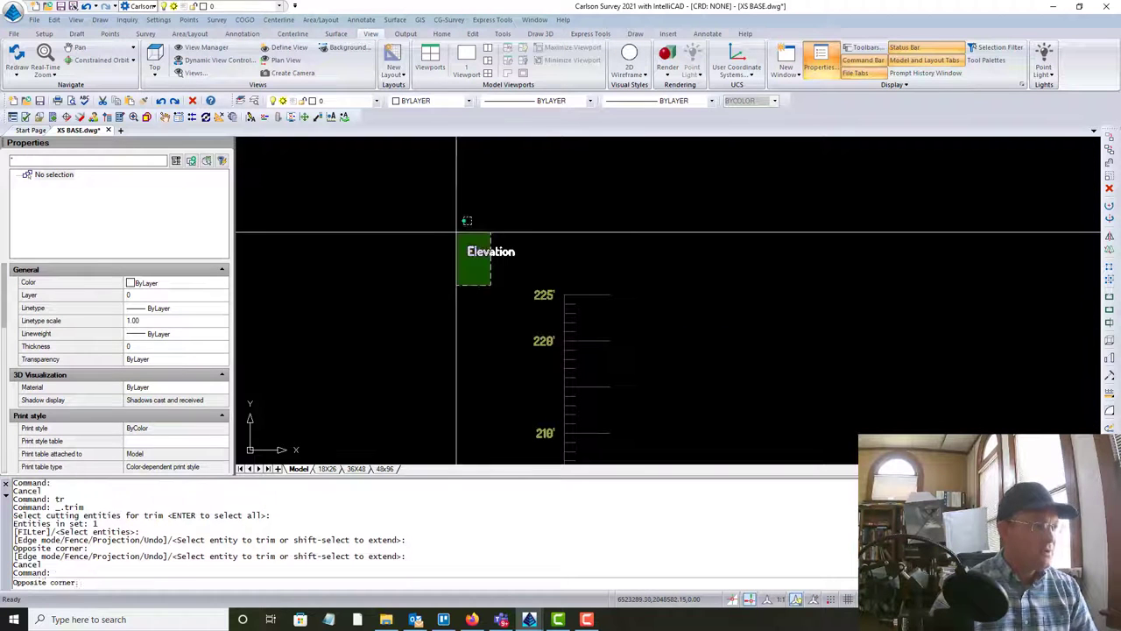
{"action": "left_click", "coordinate": [457, 223]}
{"action": "key", "text": "Delete"}
{"action": "scroll", "coordinate": [636, 303], "scroll_direction": "down", "scroll_amount": 6}
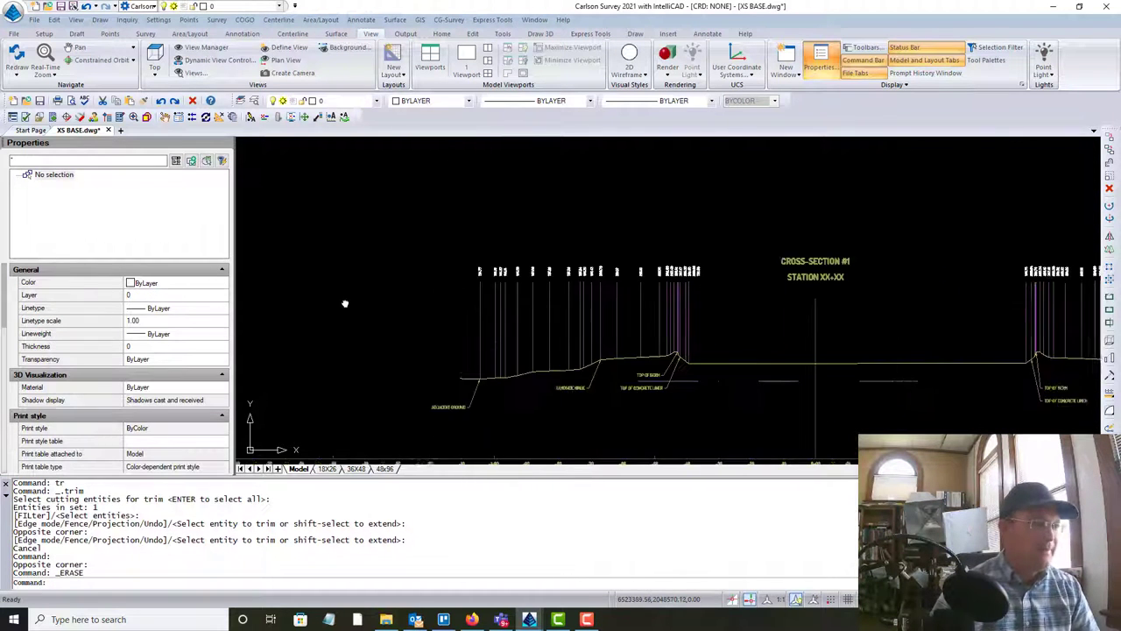
Step: Move the left-hand elevation scale inward without the -30 tick, from that tick's base to the -20 station tick just outside -1+00
{"action": "scroll", "coordinate": [641, 293], "scroll_direction": "down", "scroll_amount": 5}
{"action": "scroll", "coordinate": [593, 315], "scroll_direction": "up", "scroll_amount": 5}
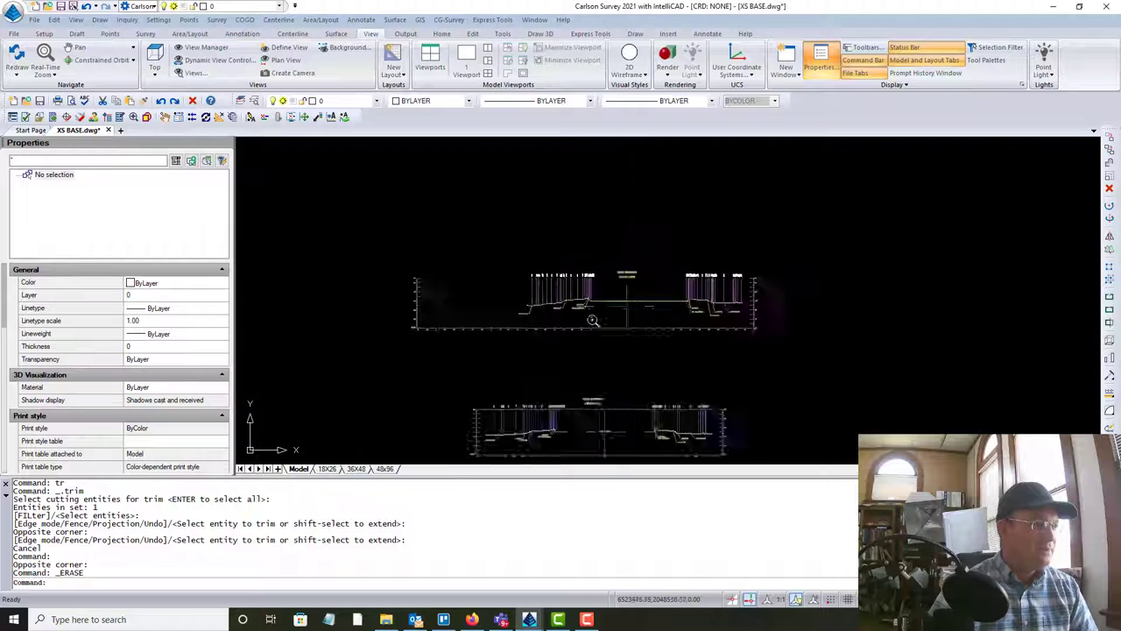
{"action": "middle_click_drag", "start_coordinate": [323, 318], "coordinate": [434, 314]}
{"action": "scroll", "coordinate": [394, 300], "scroll_direction": "up", "scroll_amount": 2}
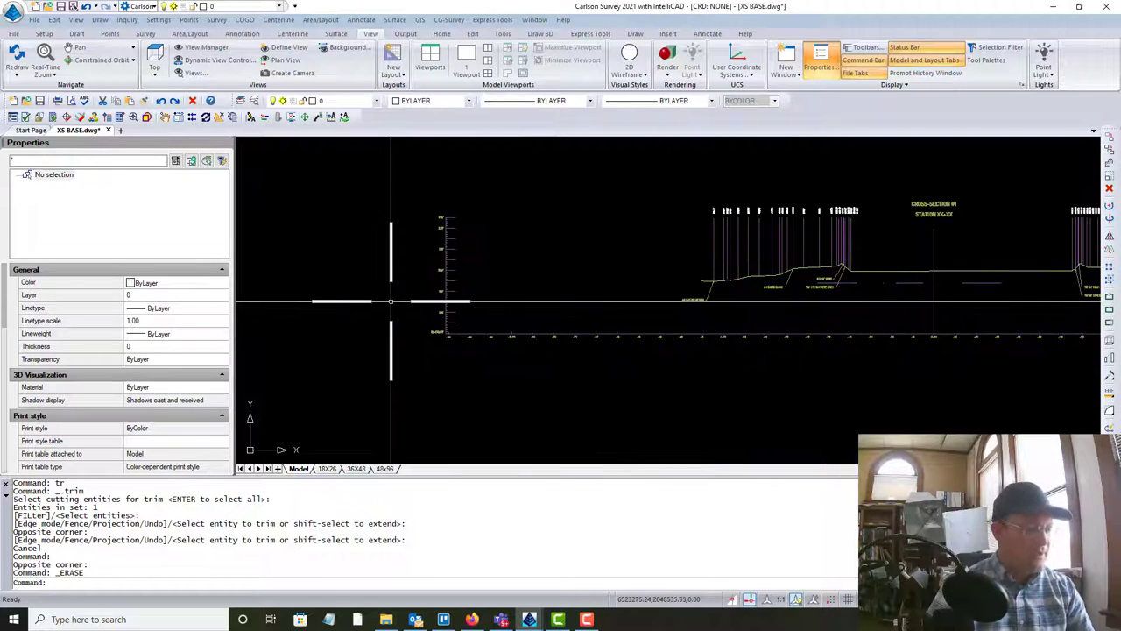
{"action": "type", "text": "m"}
{"action": "key", "text": "Return"}
{"action": "left_click", "coordinate": [394, 181]}
{"action": "scroll", "coordinate": [464, 292], "scroll_direction": "up", "scroll_amount": 5}
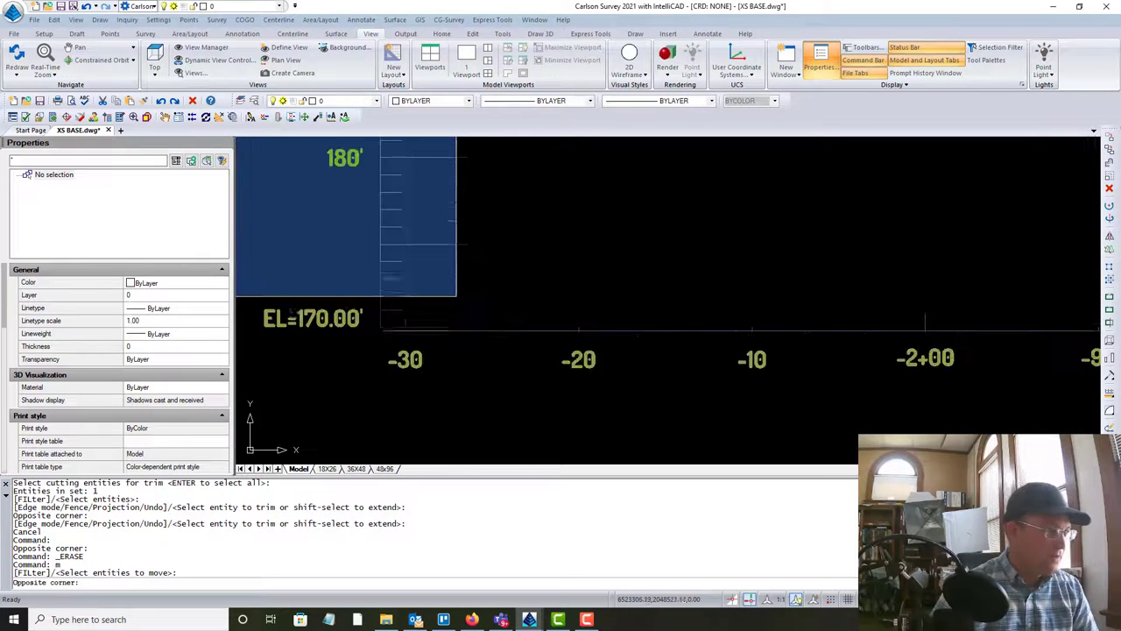
{"action": "scroll", "coordinate": [431, 340], "scroll_direction": "up", "scroll_amount": 2}
{"action": "left_click", "coordinate": [444, 328]}
{"action": "scroll", "coordinate": [393, 327], "scroll_direction": "up", "scroll_amount": 4}
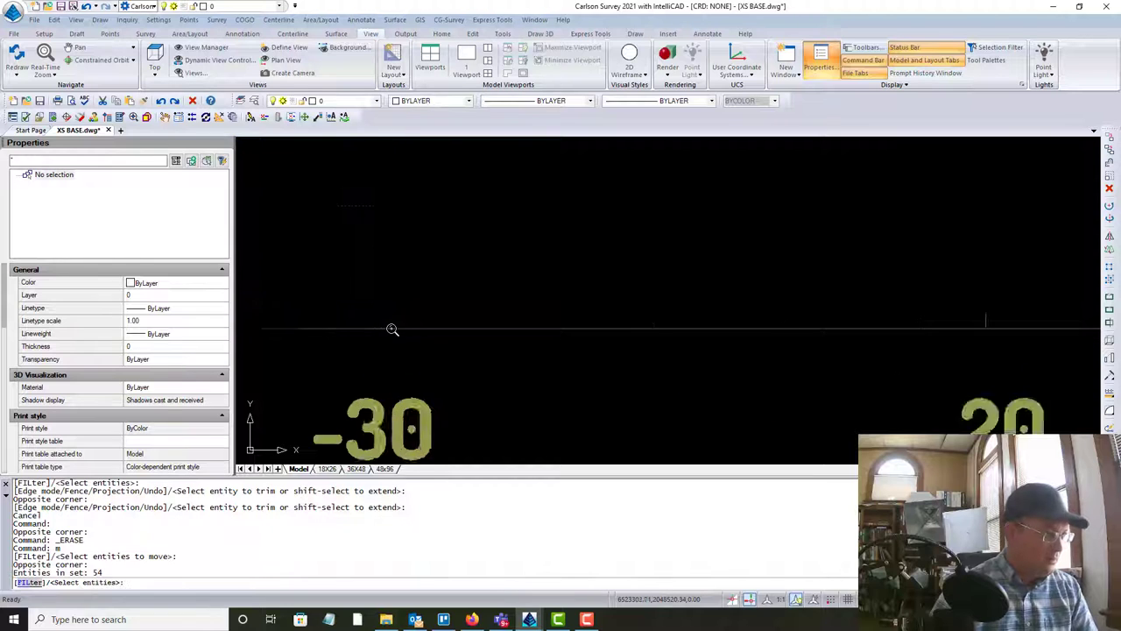
{"action": "type", "text": "r"}
{"action": "key", "text": "Return"}
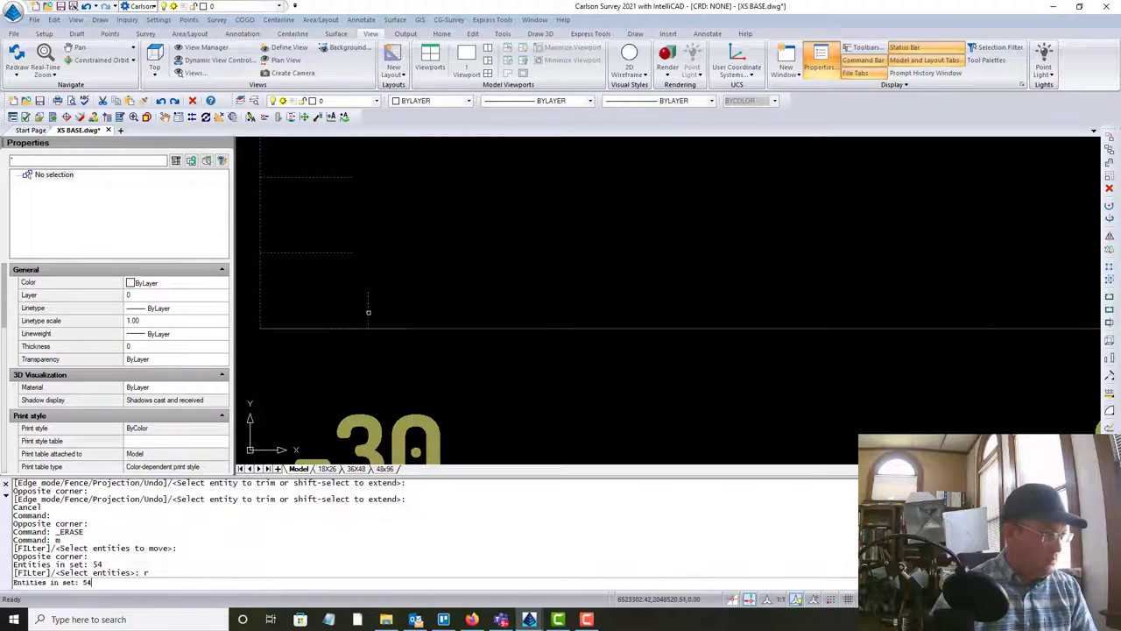
{"action": "left_click", "coordinate": [368, 326]}
{"action": "left_click", "coordinate": [399, 370]}
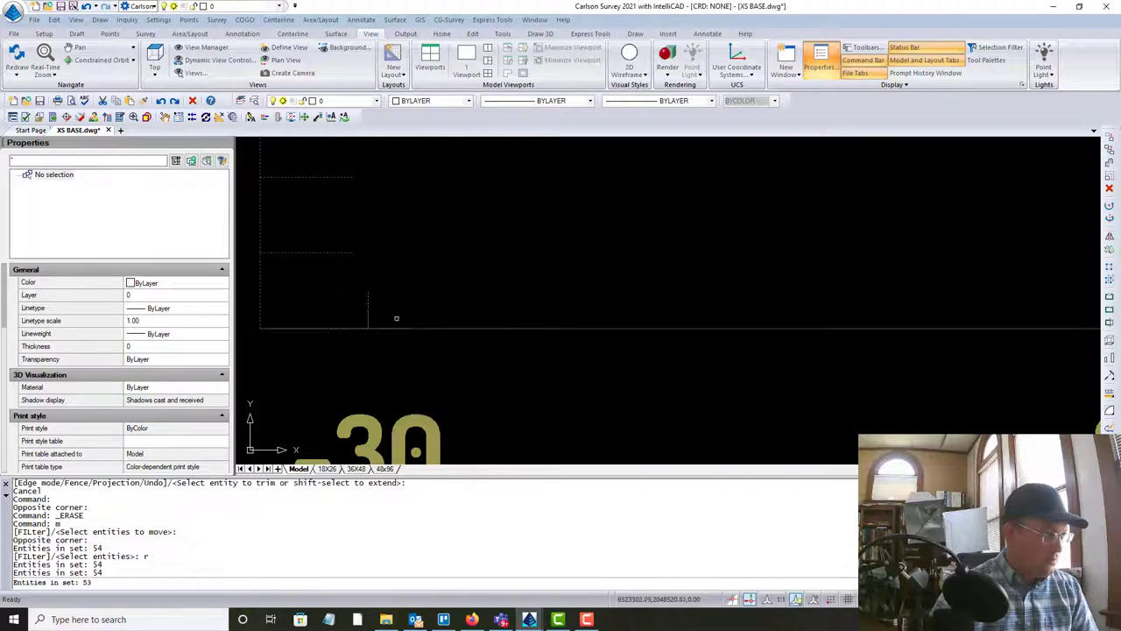
{"action": "key", "text": "Return"}
{"action": "left_click", "coordinate": [366, 329]}
{"action": "scroll", "coordinate": [513, 342], "scroll_direction": "down", "scroll_amount": 5}
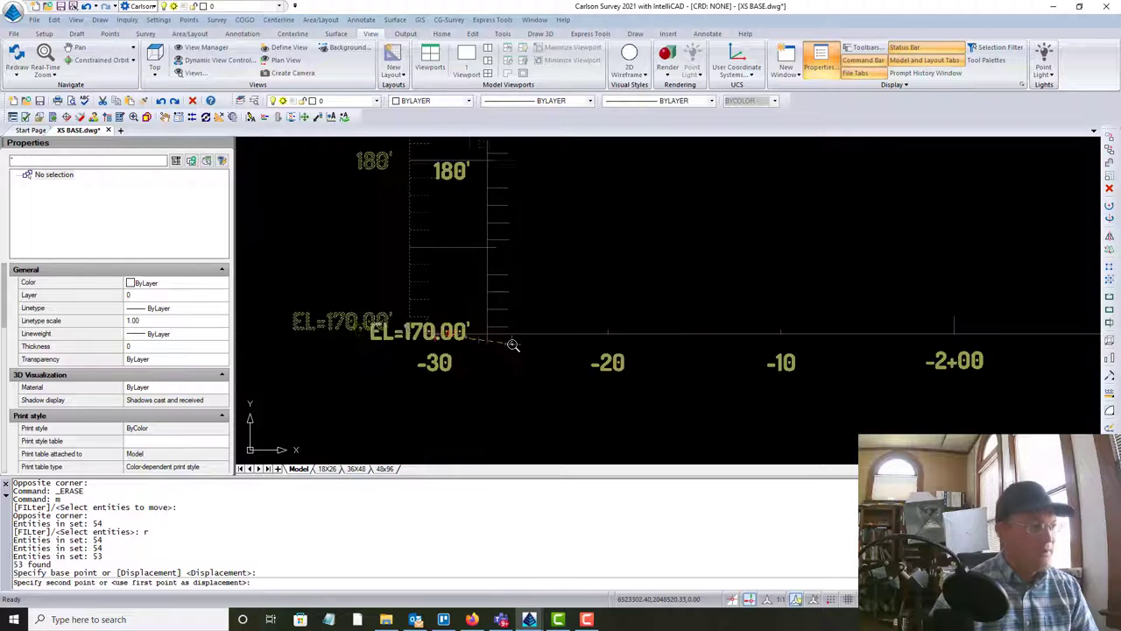
{"action": "middle_click_drag", "start_coordinate": [808, 339], "coordinate": [544, 426]}
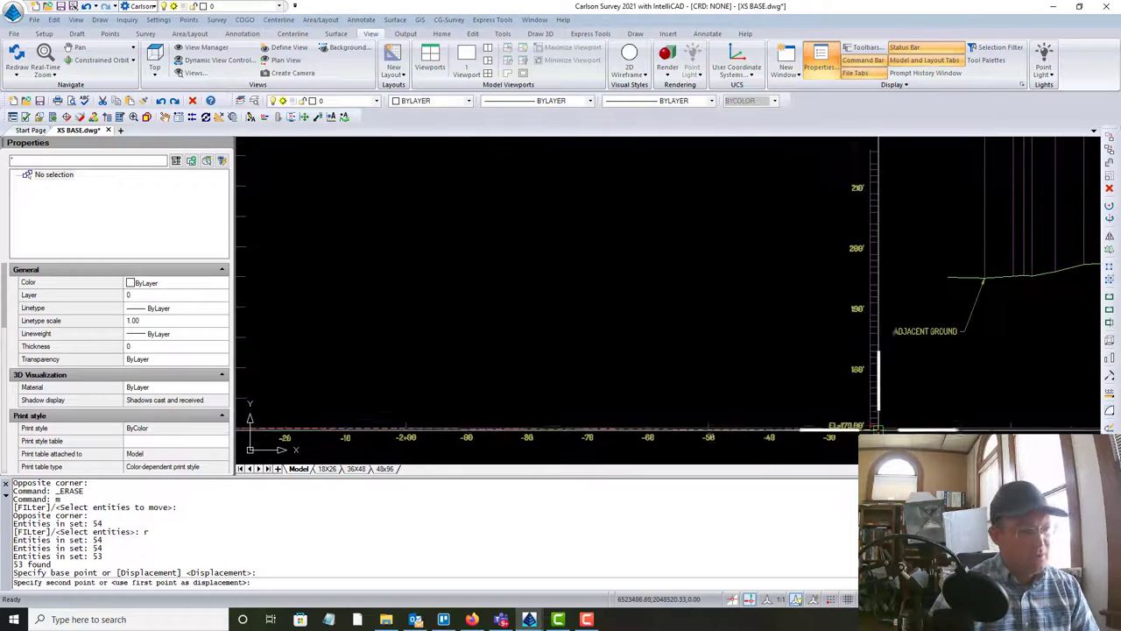
{"action": "scroll", "coordinate": [888, 427], "scroll_direction": "up", "scroll_amount": 2}
{"action": "scroll", "coordinate": [889, 427], "scroll_direction": "up", "scroll_amount": 2}
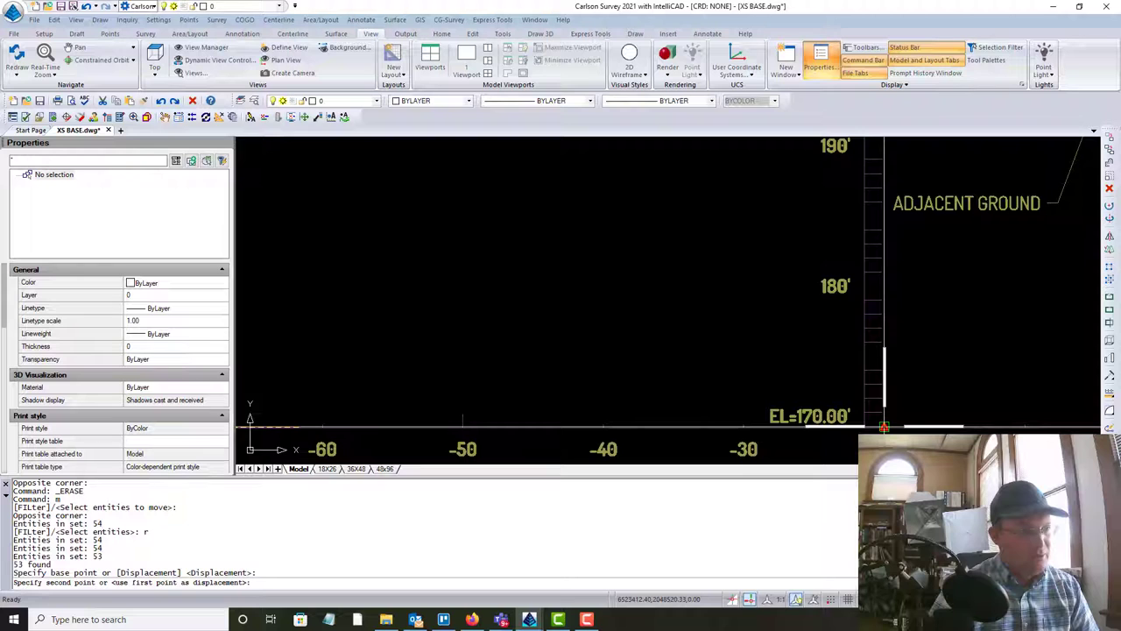
{"action": "scroll", "coordinate": [885, 427], "scroll_direction": "up", "scroll_amount": 5}
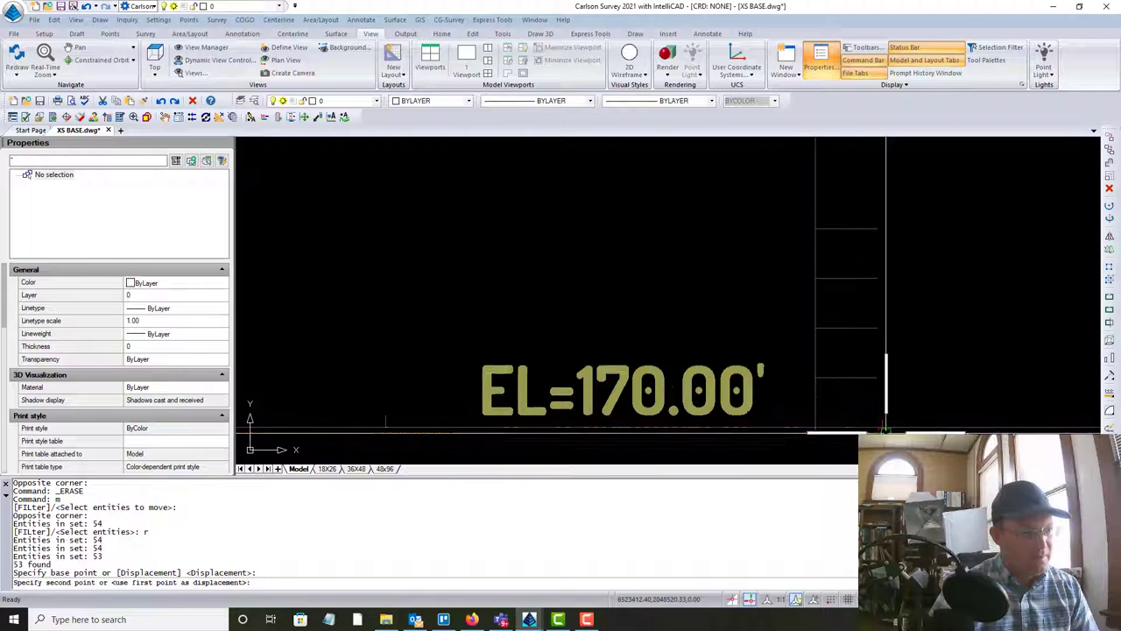
{"action": "key", "text": "Escape"}
{"action": "scroll", "coordinate": [666, 351], "scroll_direction": "down", "scroll_amount": 7}
{"action": "scroll", "coordinate": [666, 350], "scroll_direction": "down", "scroll_amount": 2}
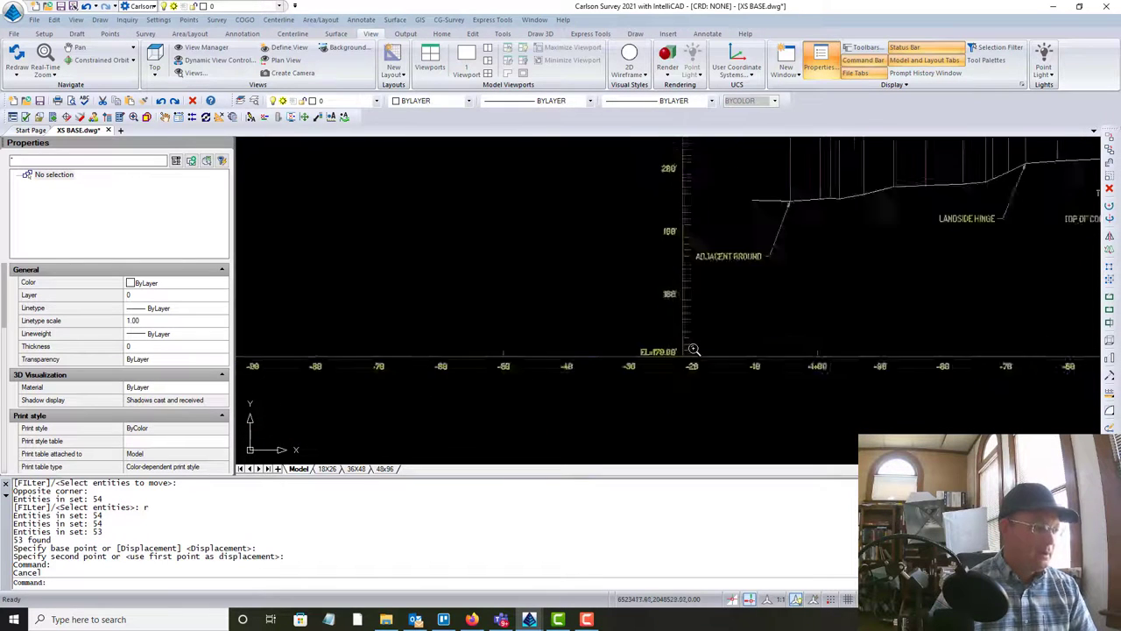
Step: Trim the baseline beyond the relocated left-hand elevation scale near station -20, using the scale's vertical line as the cutting edge
{"action": "scroll", "coordinate": [685, 328], "scroll_direction": "up", "scroll_amount": 4}
{"action": "type", "text": "tr"}
{"action": "key", "text": "Return"}
{"action": "left_click", "coordinate": [662, 296]}
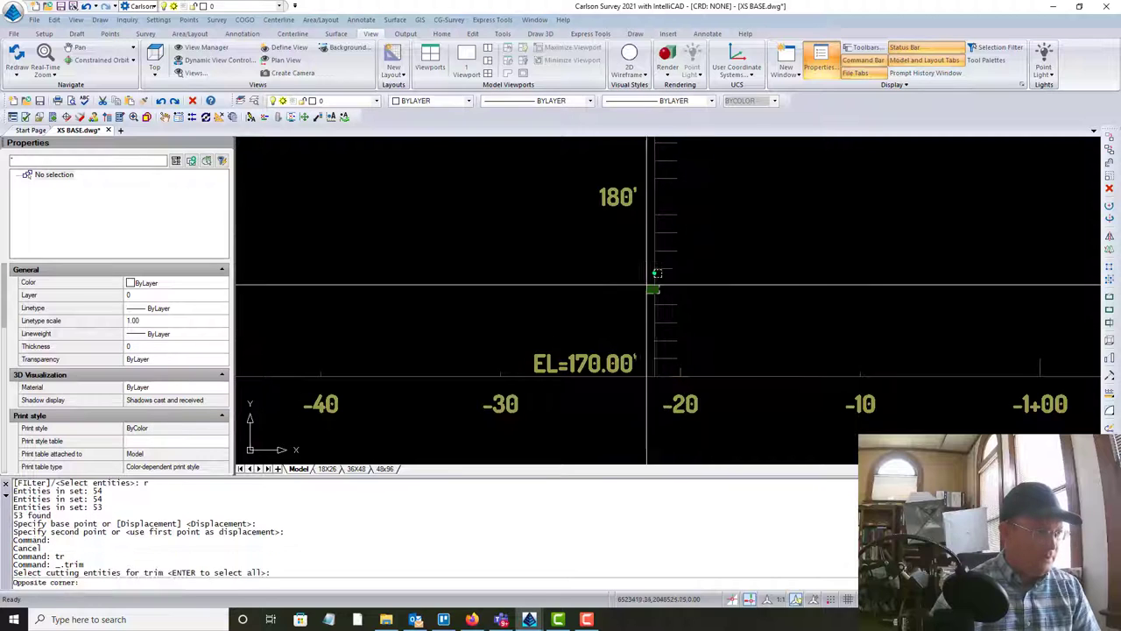
{"action": "left_click", "coordinate": [643, 284]}
{"action": "scroll", "coordinate": [392, 305], "scroll_direction": "down", "scroll_amount": 4}
{"action": "key", "text": "Return"}
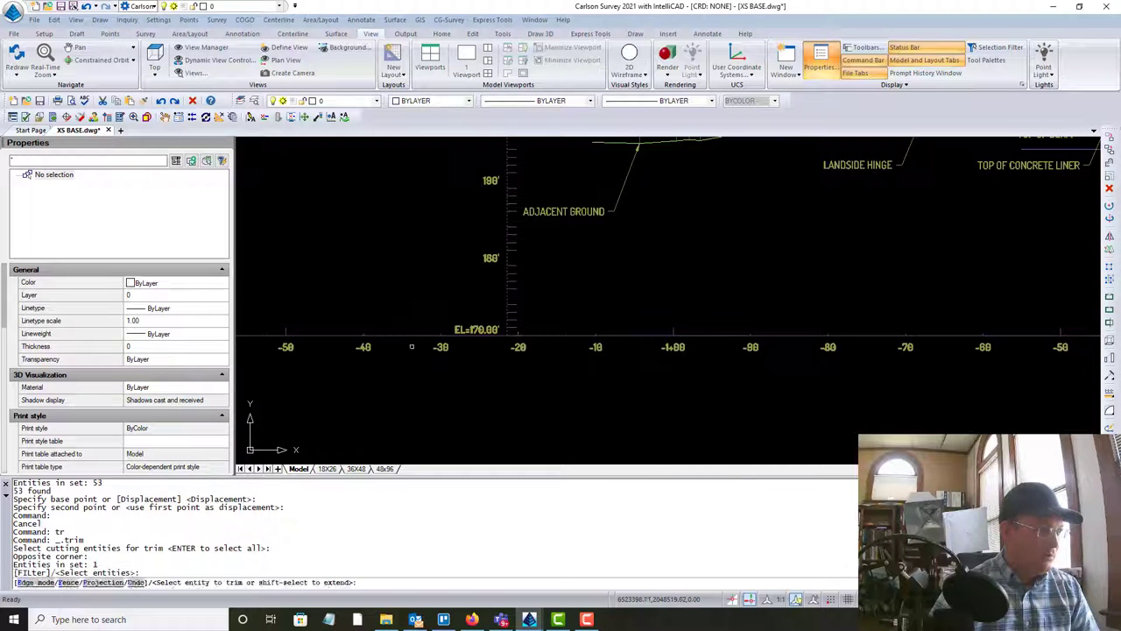
{"action": "left_click", "coordinate": [399, 302]}
{"action": "left_click", "coordinate": [305, 352]}
{"action": "middle_click_drag", "start_coordinate": [290, 347], "coordinate": [602, 349]}
{"action": "key", "text": "Escape"}
Step: Move the stray elevation tick marks left at the old scale position onto the relocated left-hand scale's vertical line
{"action": "scroll", "coordinate": [573, 343], "scroll_direction": "down", "scroll_amount": 5}
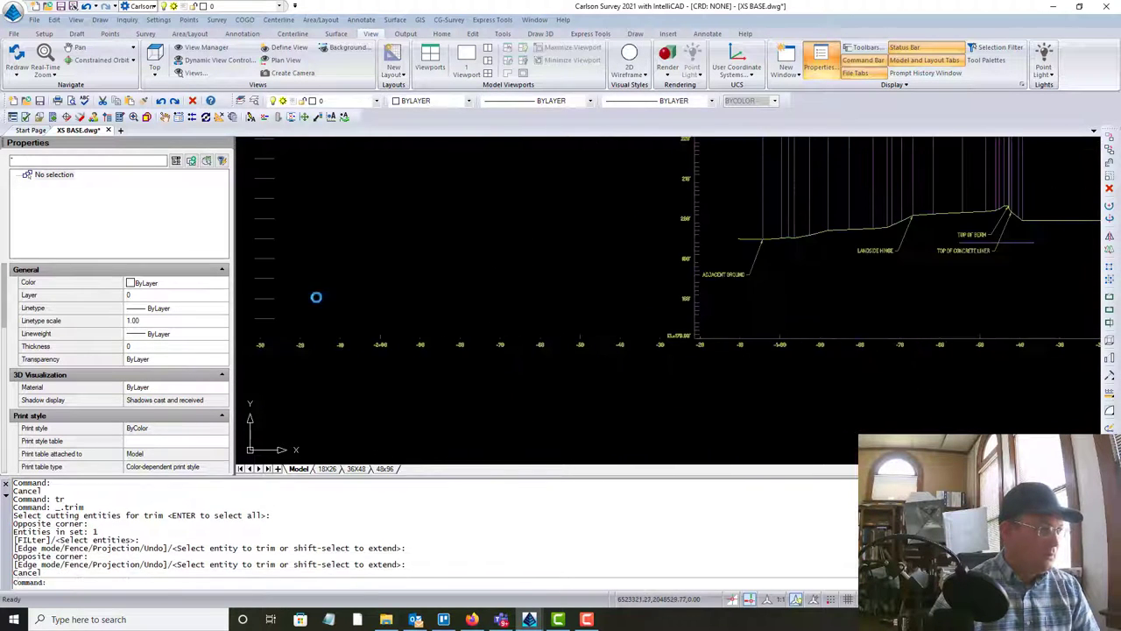
{"action": "type", "text": "m"}
{"action": "key", "text": "Return"}
{"action": "left_click", "coordinate": [346, 372]}
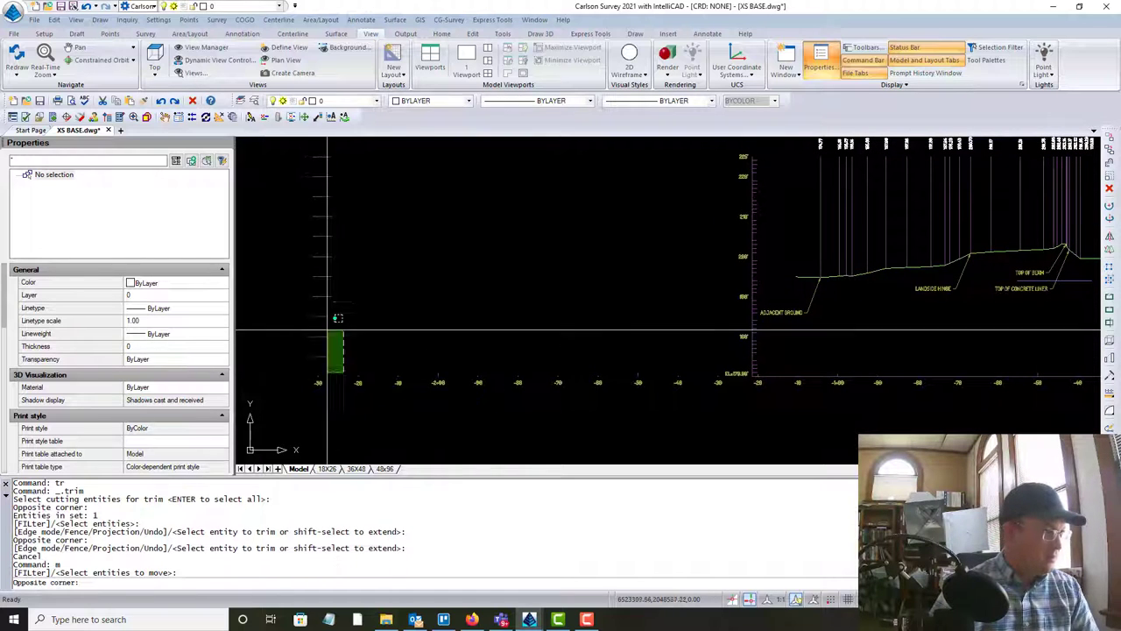
{"action": "left_click", "coordinate": [305, 150]}
{"action": "scroll", "coordinate": [300, 365], "scroll_direction": "up", "scroll_amount": 3}
{"action": "key", "text": "Return"}
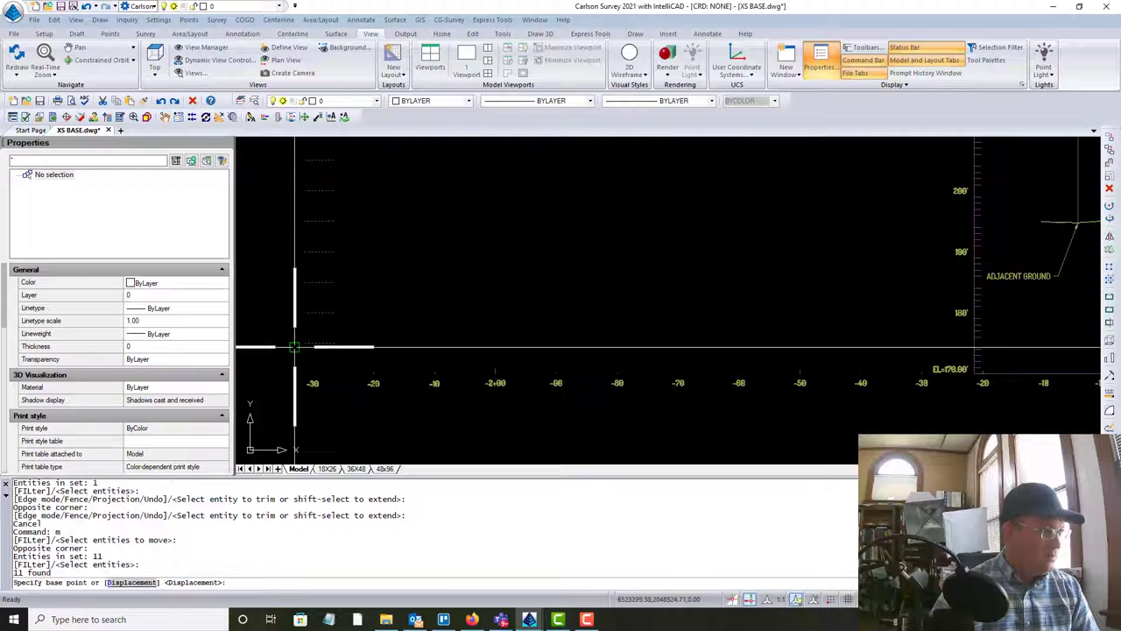
{"action": "left_click", "coordinate": [303, 342]}
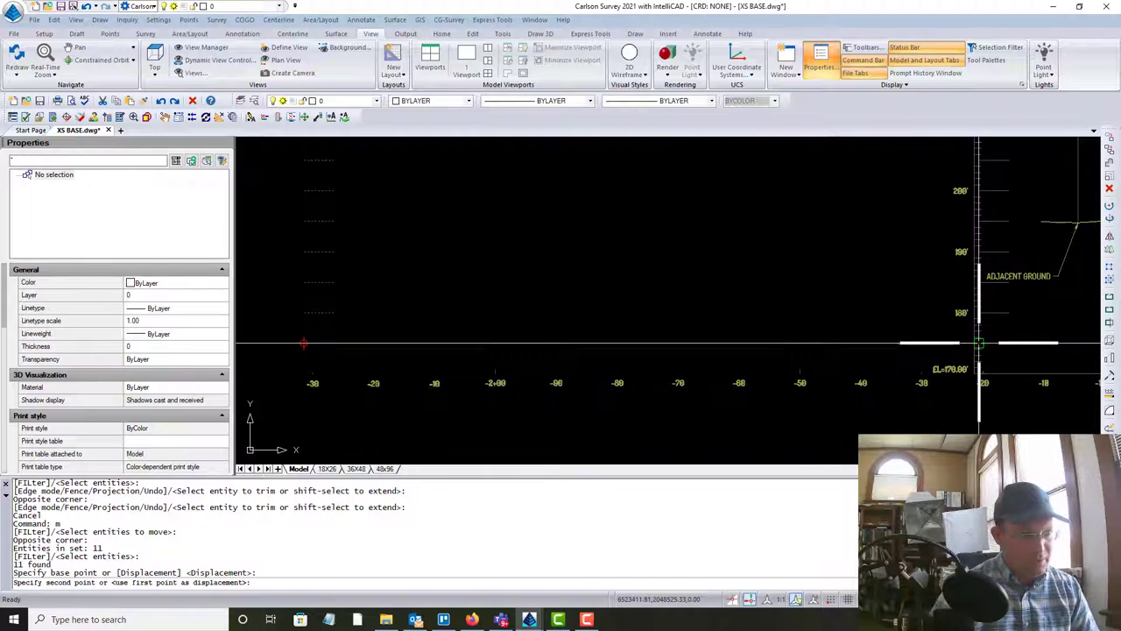
{"action": "scroll", "coordinate": [971, 337], "scroll_direction": "up", "scroll_amount": 5}
{"action": "key", "text": "Escape"}
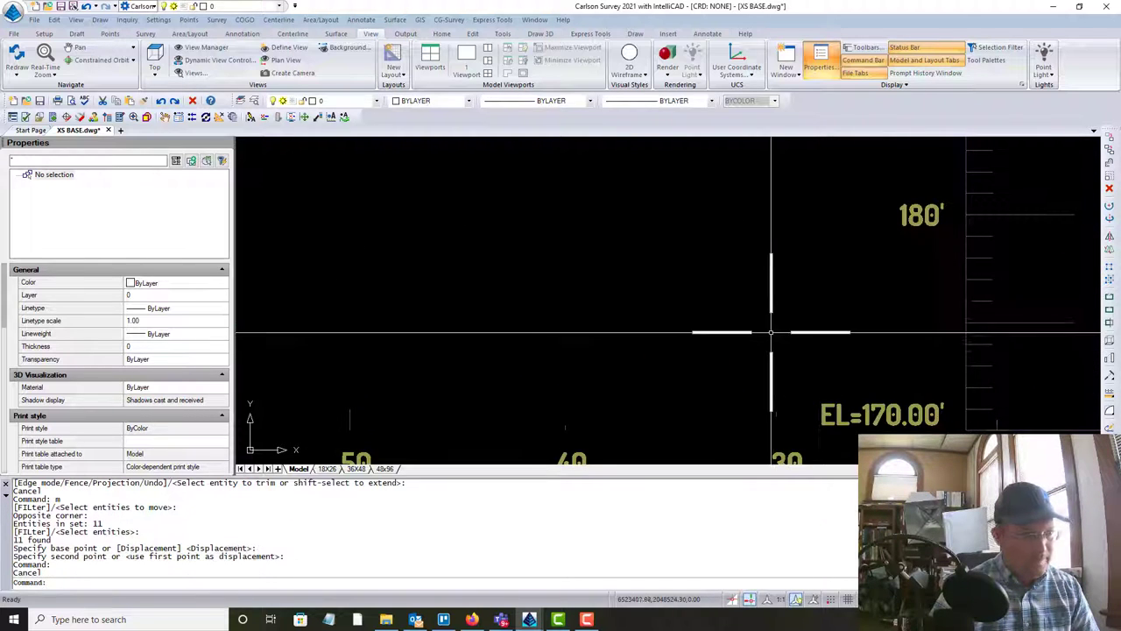
Step: Erase the leftover station labels and ticks from -30 outward beyond the left-hand elevation scale
{"action": "scroll", "coordinate": [467, 333], "scroll_direction": "down", "scroll_amount": 6}
{"action": "scroll", "coordinate": [644, 372], "scroll_direction": "up", "scroll_amount": 6}
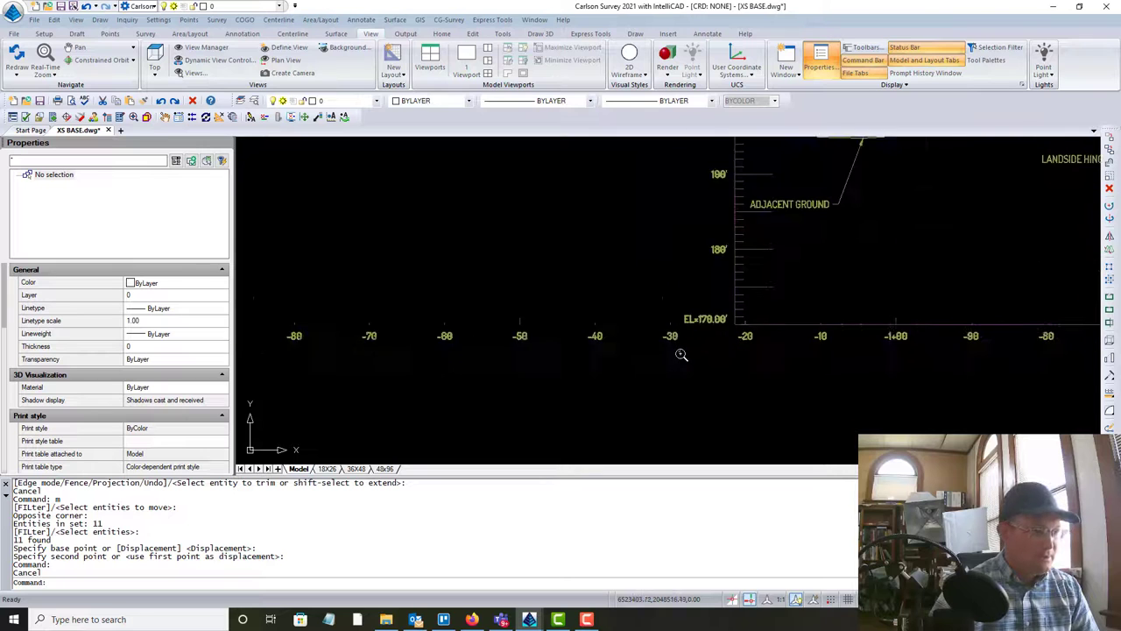
{"action": "left_click", "coordinate": [679, 353]}
{"action": "left_click", "coordinate": [652, 278]}
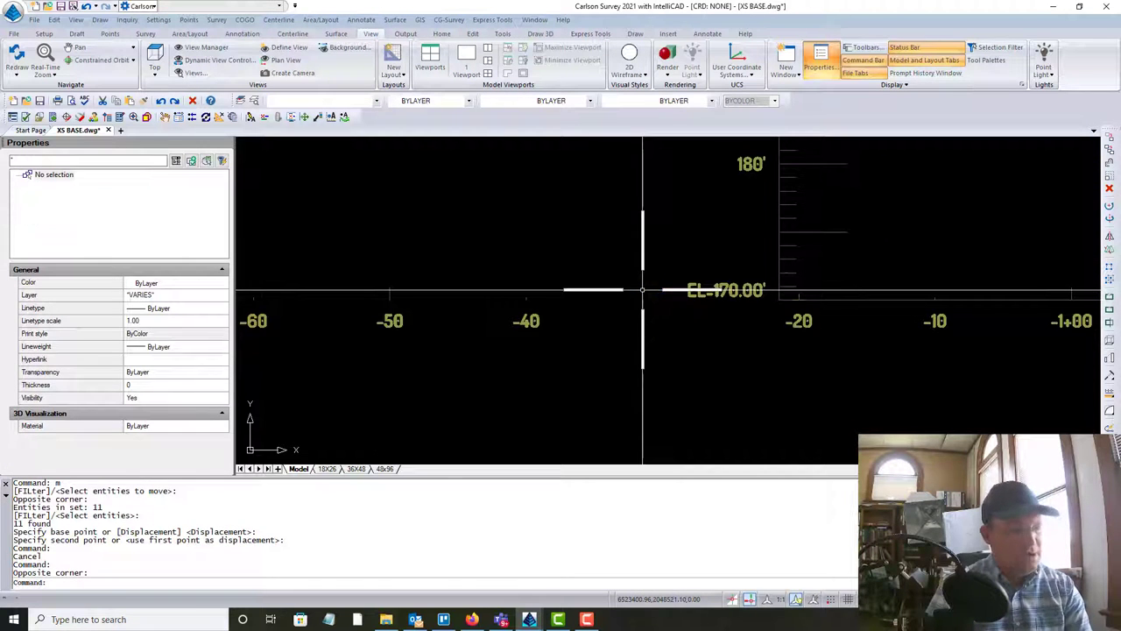
{"action": "key", "text": "Delete"}
{"action": "scroll", "coordinate": [631, 350], "scroll_direction": "down", "scroll_amount": 3}
{"action": "left_click", "coordinate": [613, 359]}
{"action": "scroll", "coordinate": [393, 271], "scroll_direction": "down", "scroll_amount": 2}
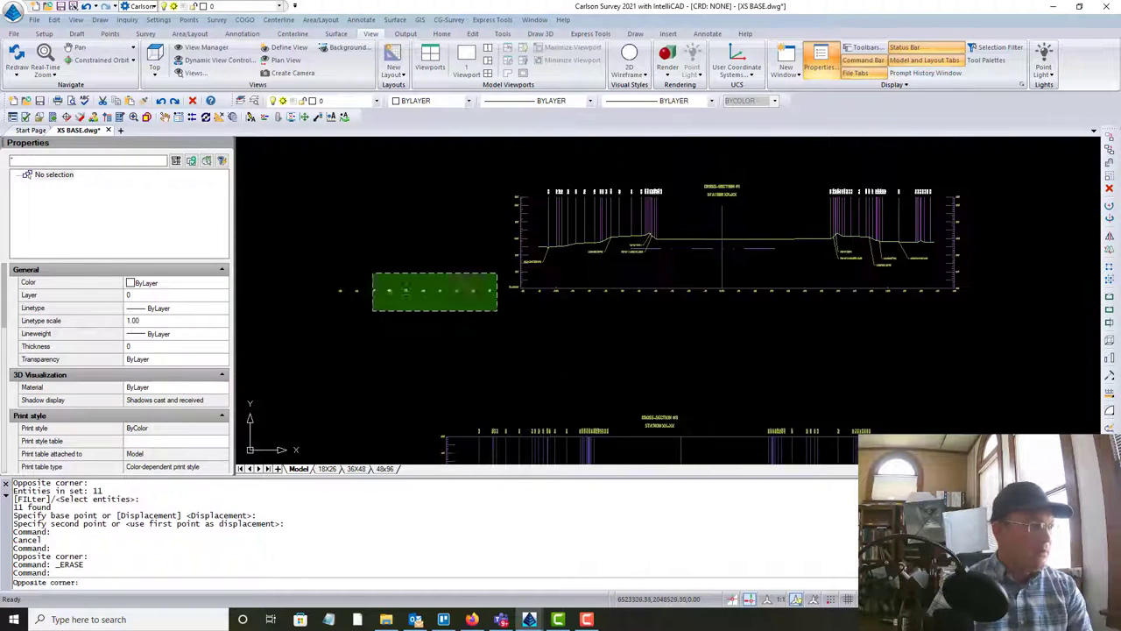
{"action": "left_click", "coordinate": [328, 270]}
{"action": "key", "text": "Delete"}
Step: Copy the template's horizontal top line from its right endpoint to the 225' mark on the cross-section's right-hand elevation scale
{"action": "middle_click_drag", "start_coordinate": [747, 277], "coordinate": [599, 325]}
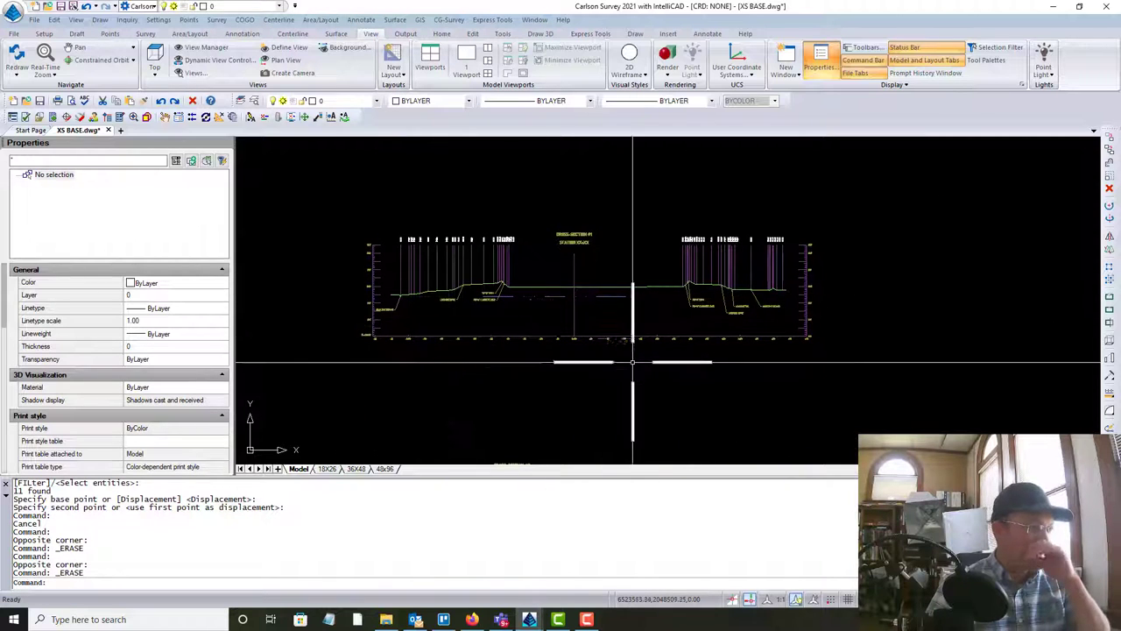
{"action": "scroll", "coordinate": [438, 325], "scroll_direction": "up", "scroll_amount": 2}
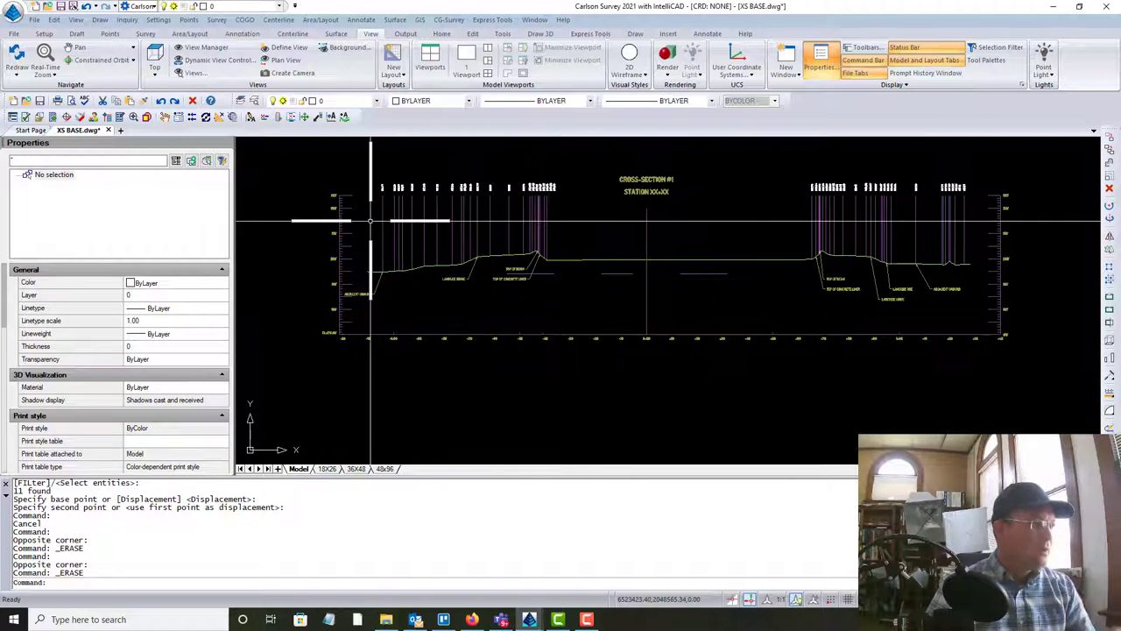
{"action": "scroll", "coordinate": [495, 289], "scroll_direction": "down", "scroll_amount": 6}
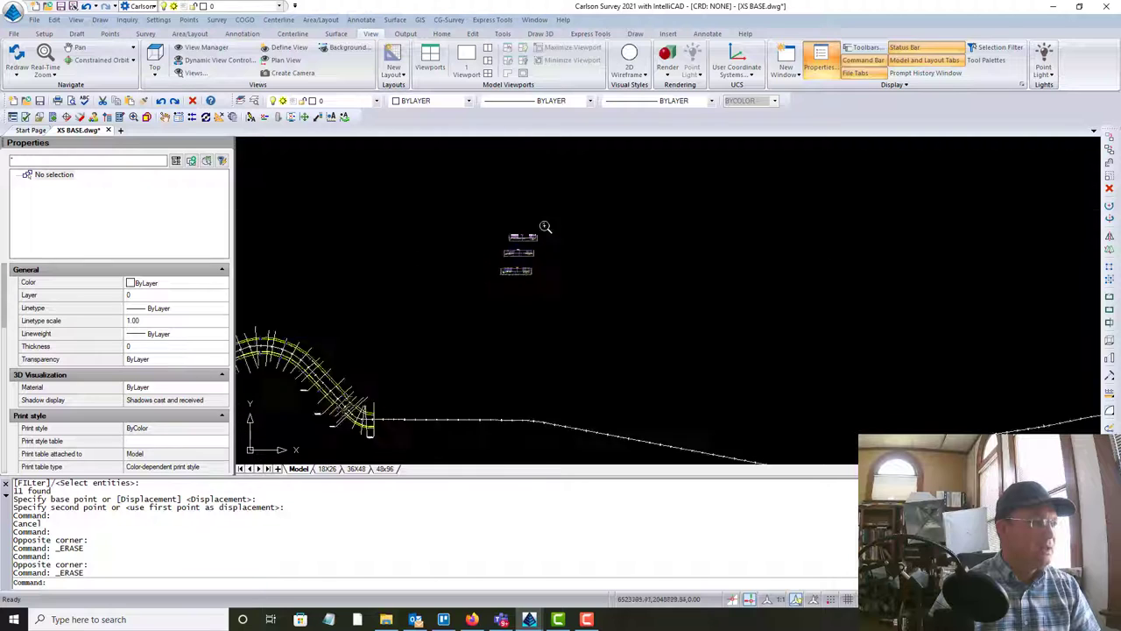
{"action": "scroll", "coordinate": [516, 222], "scroll_direction": "up", "scroll_amount": 2}
{"action": "scroll", "coordinate": [560, 254], "scroll_direction": "up", "scroll_amount": 2}
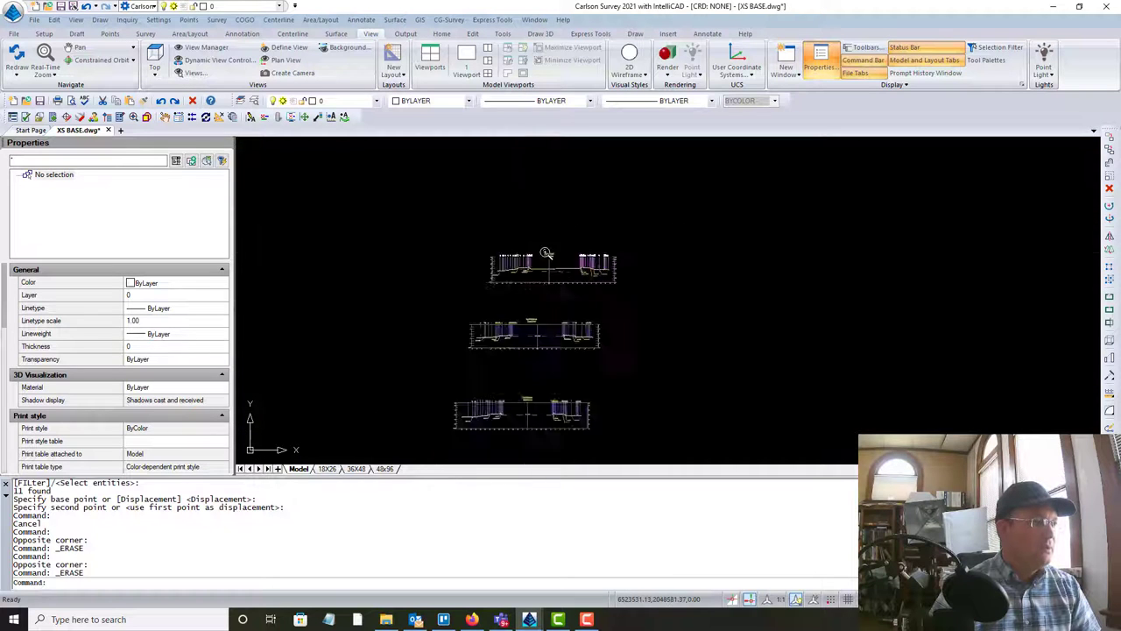
{"action": "scroll", "coordinate": [701, 213], "scroll_direction": "down", "scroll_amount": 4}
{"action": "scroll", "coordinate": [620, 315], "scroll_direction": "down", "scroll_amount": 10}
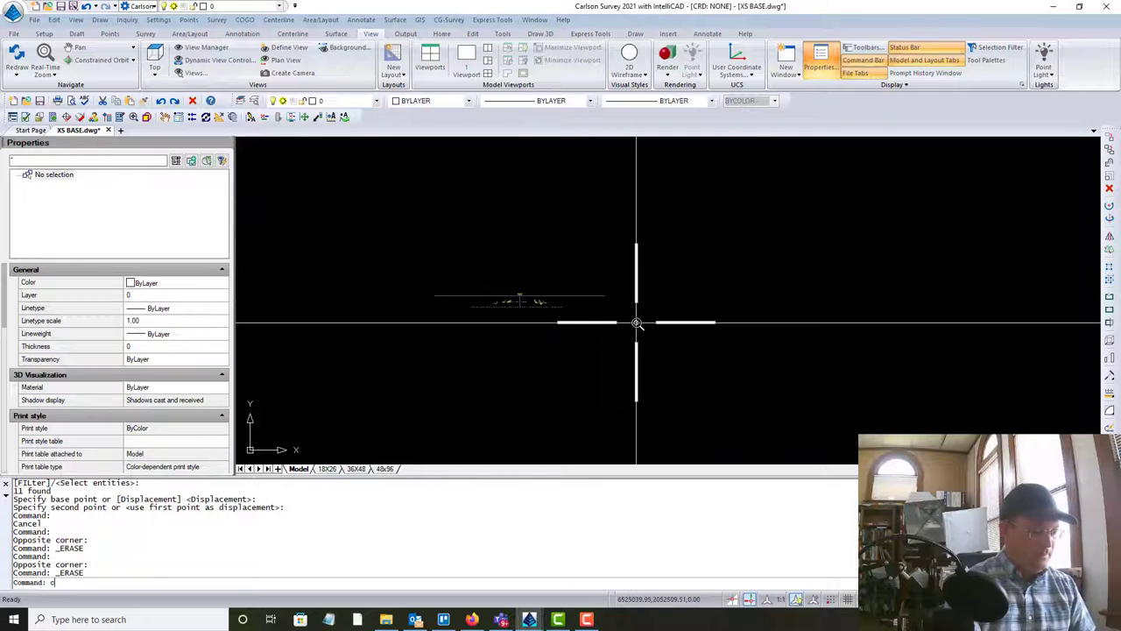
{"action": "type", "text": "o"}
{"action": "key", "text": "Return"}
{"action": "left_click", "coordinate": [638, 323]}
{"action": "left_click", "coordinate": [575, 271]}
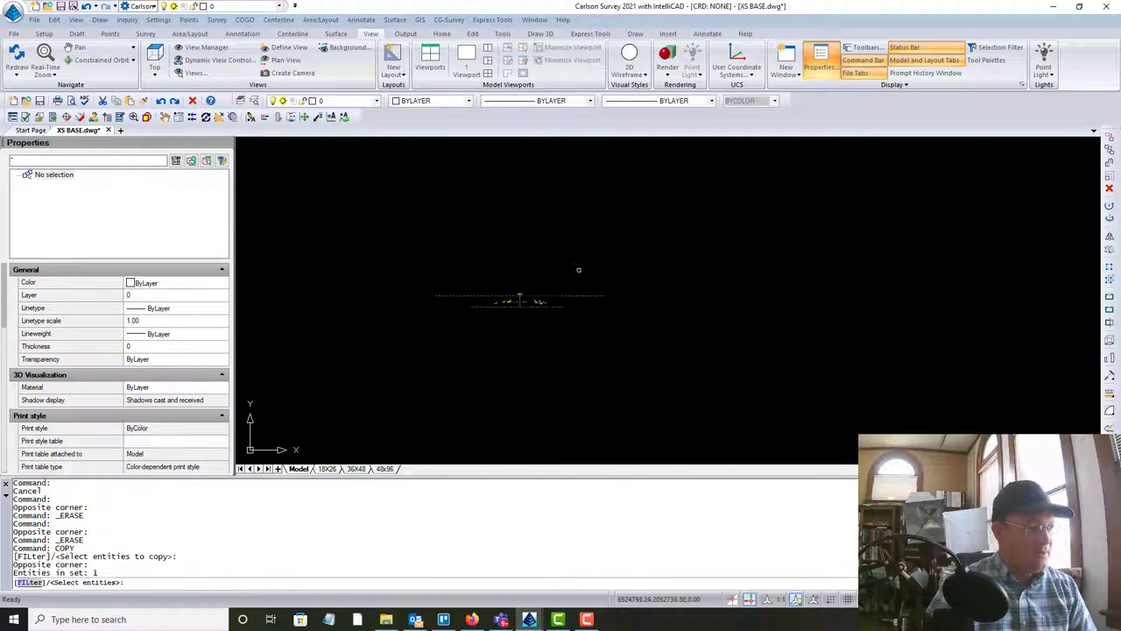
{"action": "key", "text": "Return"}
{"action": "left_click", "coordinate": [605, 296]}
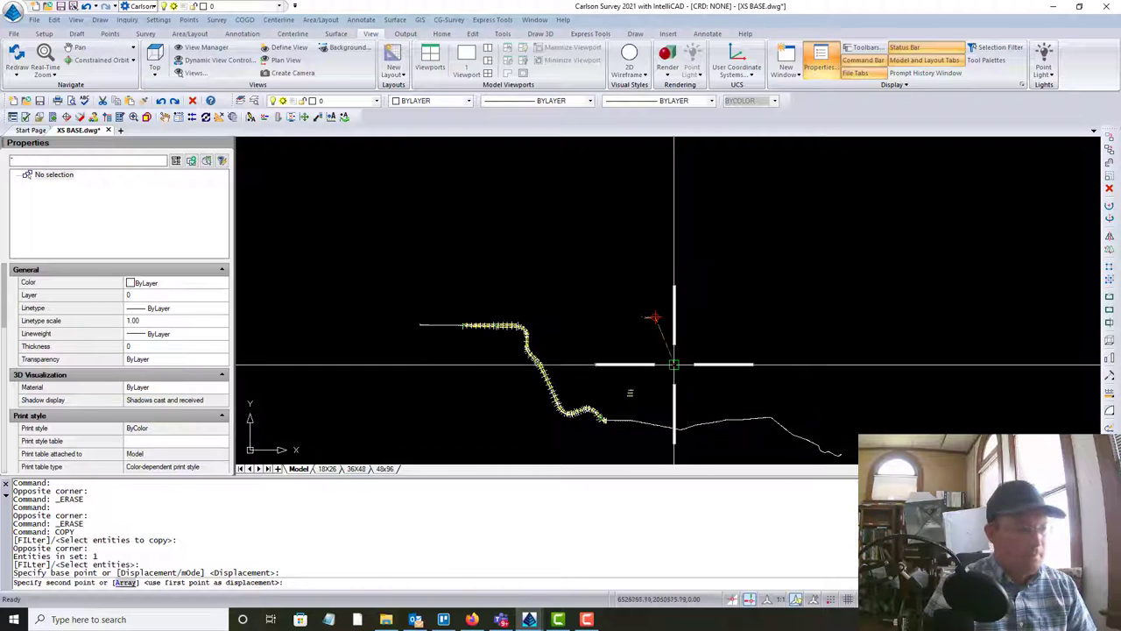
{"action": "scroll", "coordinate": [650, 288], "scroll_direction": "up", "scroll_amount": 3}
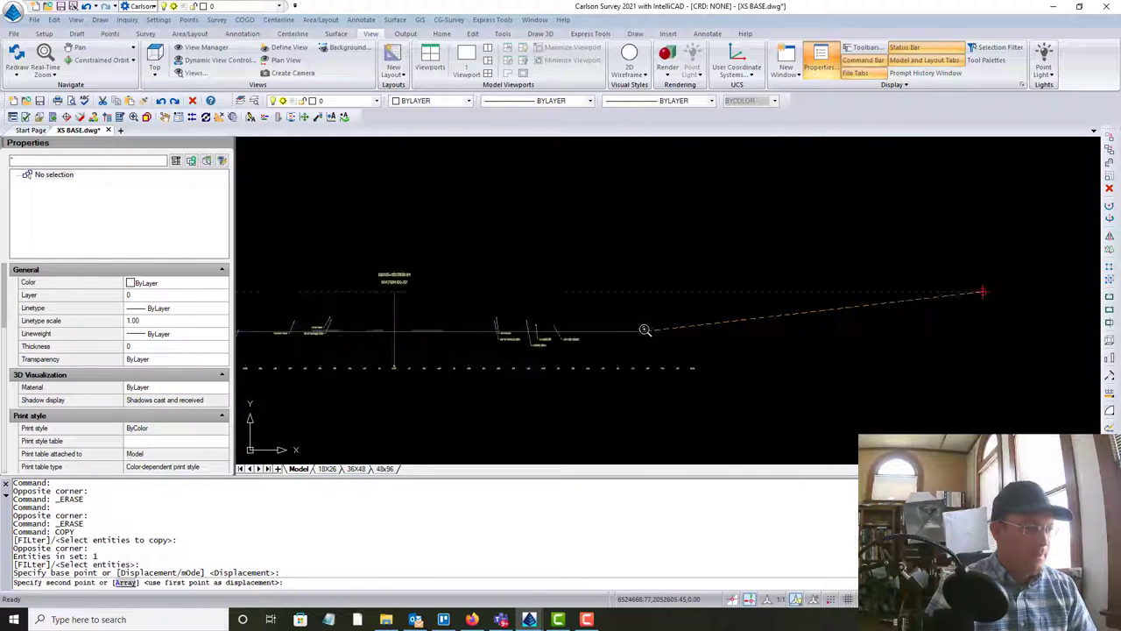
{"action": "middle_click_drag", "start_coordinate": [607, 444], "coordinate": [633, 293]}
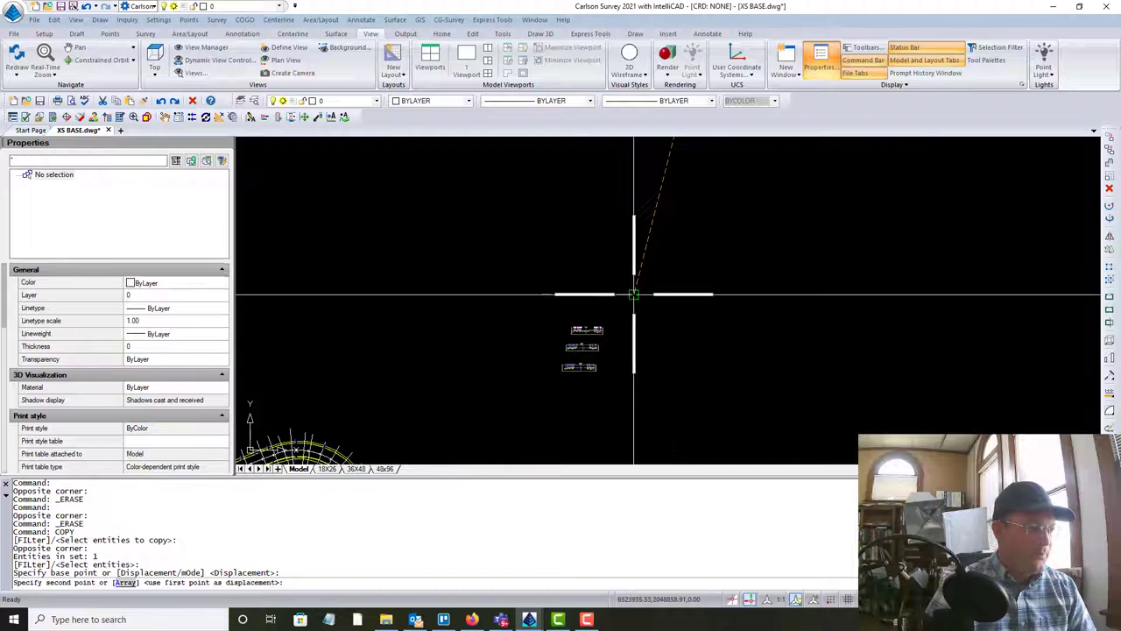
{"action": "scroll", "coordinate": [633, 293], "scroll_direction": "down", "scroll_amount": 5}
{"action": "scroll", "coordinate": [613, 343], "scroll_direction": "up", "scroll_amount": 5}
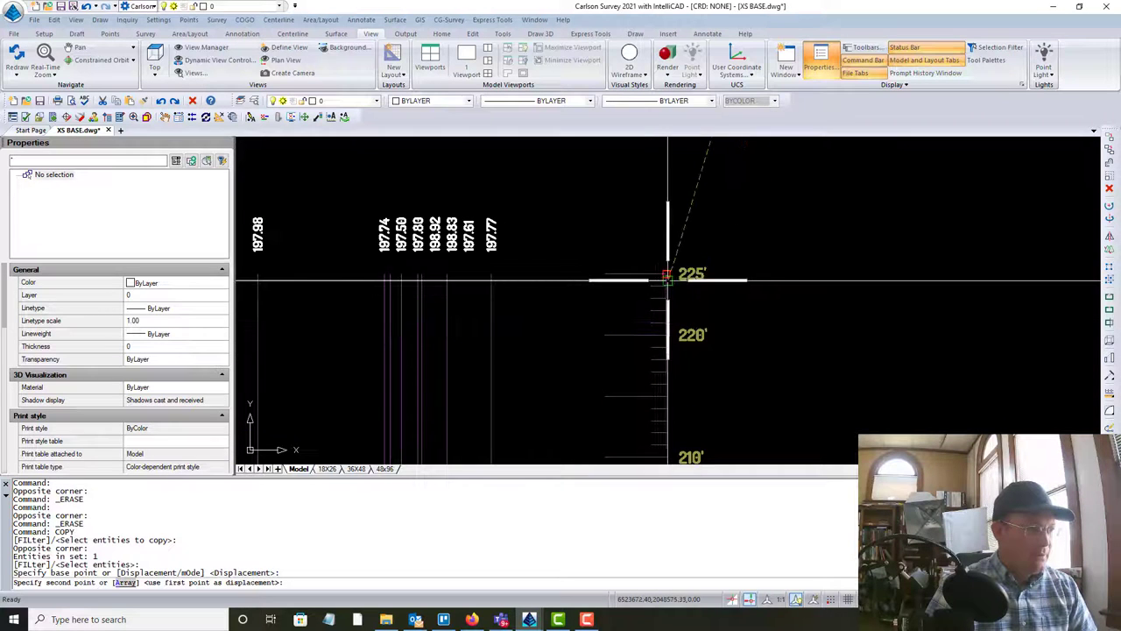
{"action": "left_click", "coordinate": [667, 277]}
{"action": "key", "text": "Escape"}
Step: Trim the copied top line beyond the left-hand elevation scale at 225', using the scale's vertical line as the cutting edge
{"action": "scroll", "coordinate": [663, 274], "scroll_direction": "down", "scroll_amount": 4}
{"action": "scroll", "coordinate": [548, 235], "scroll_direction": "up", "scroll_amount": 3}
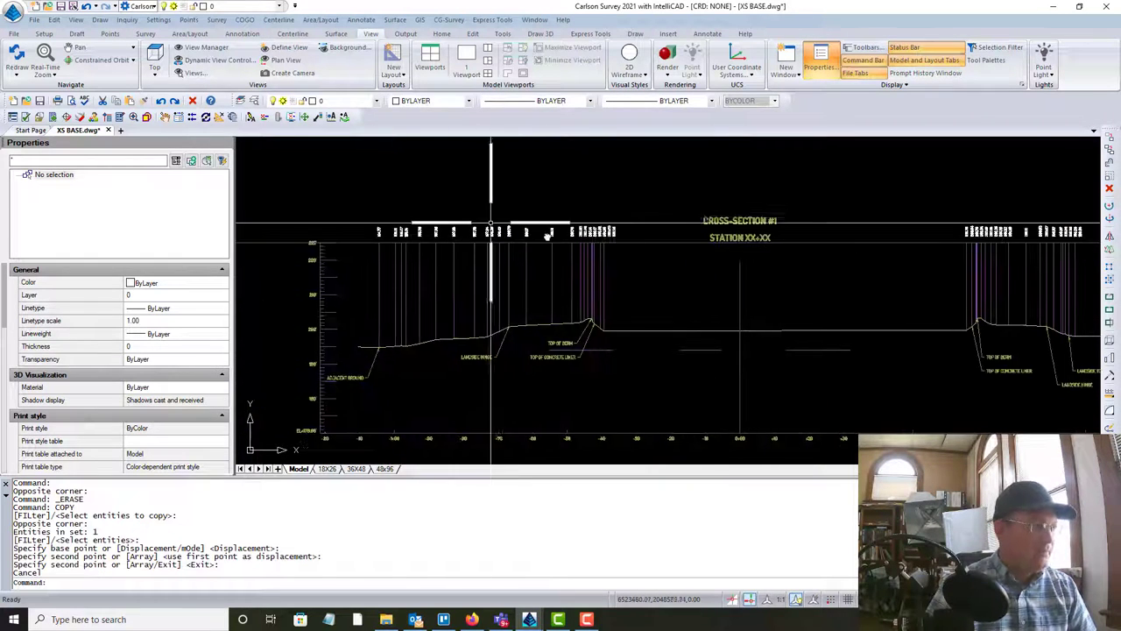
{"action": "scroll", "coordinate": [442, 245], "scroll_direction": "up", "scroll_amount": 5}
{"action": "type", "text": "tr"}
{"action": "key", "text": "Return"}
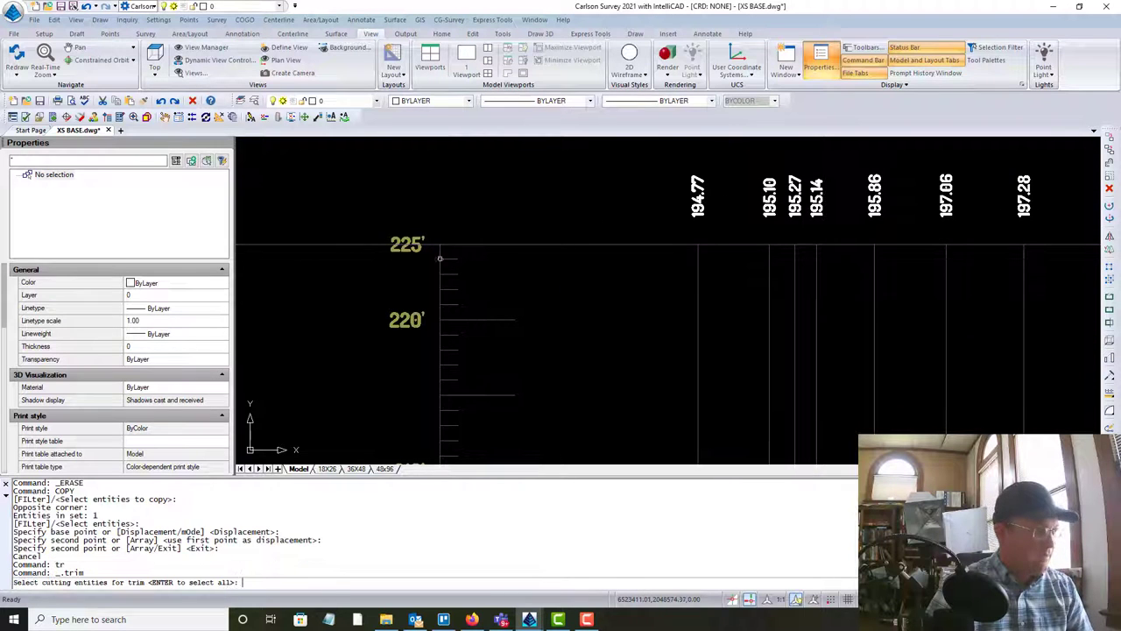
{"action": "left_click", "coordinate": [440, 250]}
{"action": "key", "text": "Return"}
{"action": "left_click", "coordinate": [389, 264]}
{"action": "left_click", "coordinate": [346, 208]}
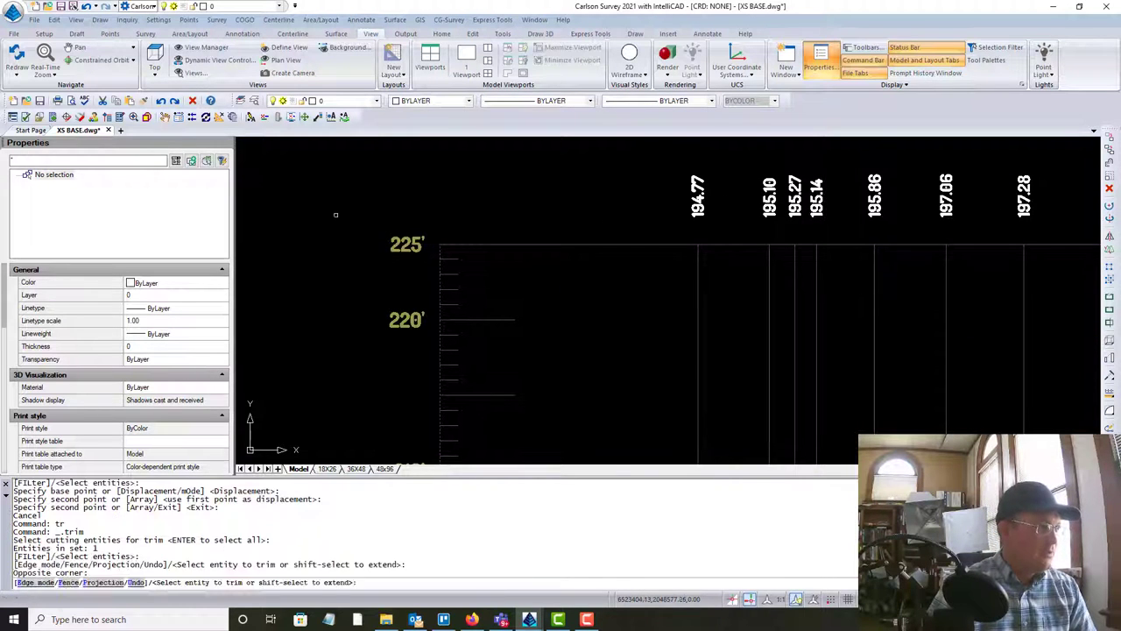
{"action": "key", "text": "Escape"}
Step: Trim away the flat profile line across the canal, using the innermost vertical elevation line on each bank as cutting edges
{"action": "scroll", "coordinate": [375, 216], "scroll_direction": "down", "scroll_amount": 5}
{"action": "mouse_move", "coordinate": [756, 353]}
{"action": "middle_mouse_down"}
{"action": "mouse_move", "coordinate": [400, 275]}
{"action": "mouse_move", "coordinate": [558, 306]}
{"action": "middle_mouse_up"}
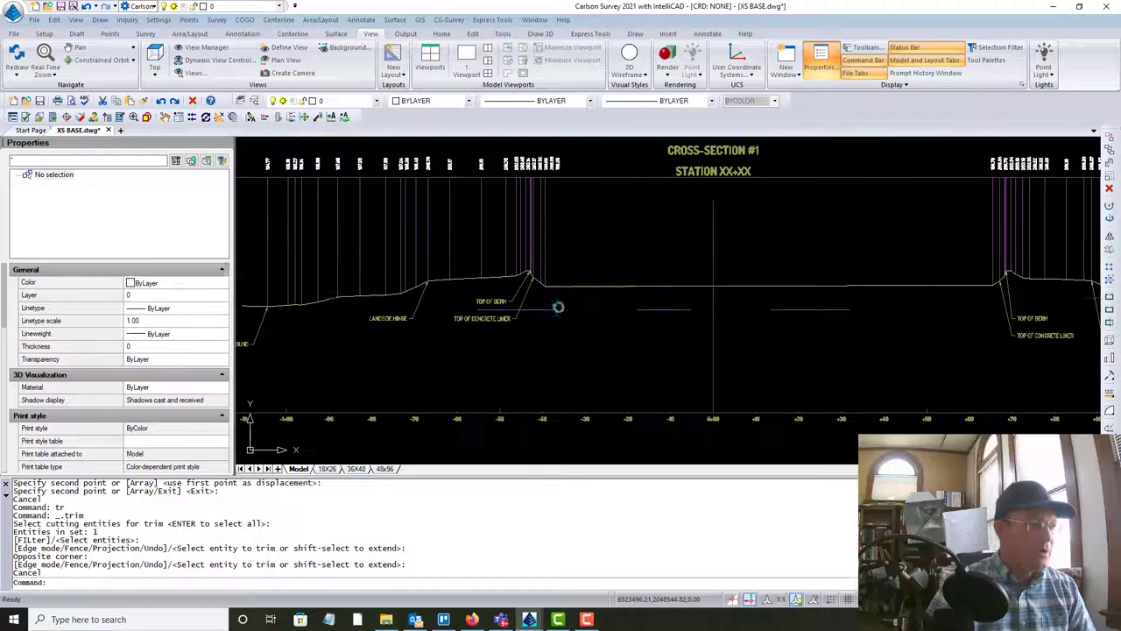
{"action": "scroll", "coordinate": [558, 296], "scroll_direction": "down", "scroll_amount": 3}
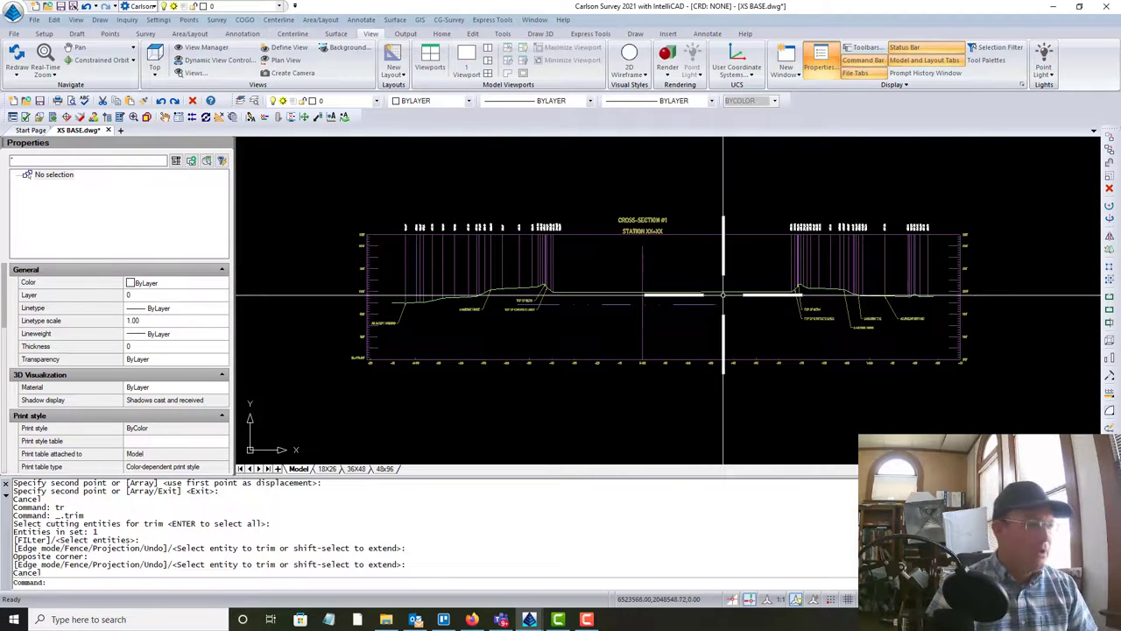
{"action": "scroll", "coordinate": [720, 323], "scroll_direction": "up", "scroll_amount": 3}
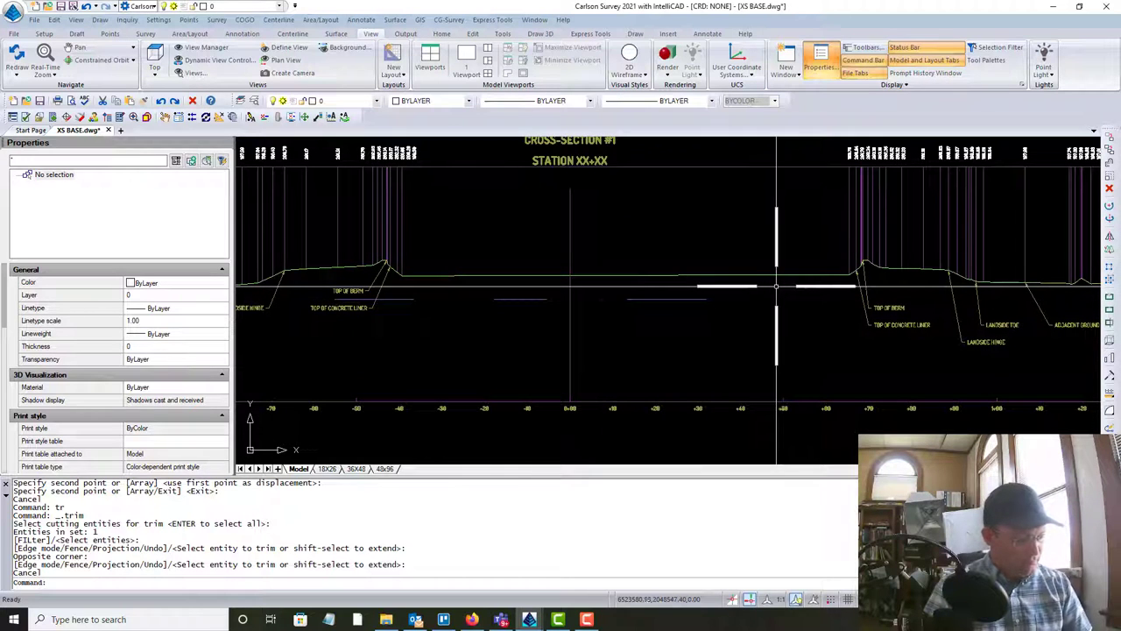
{"action": "type", "text": "tr"}
{"action": "key", "text": "Return"}
{"action": "scroll", "coordinate": [854, 263], "scroll_direction": "up", "scroll_amount": 3}
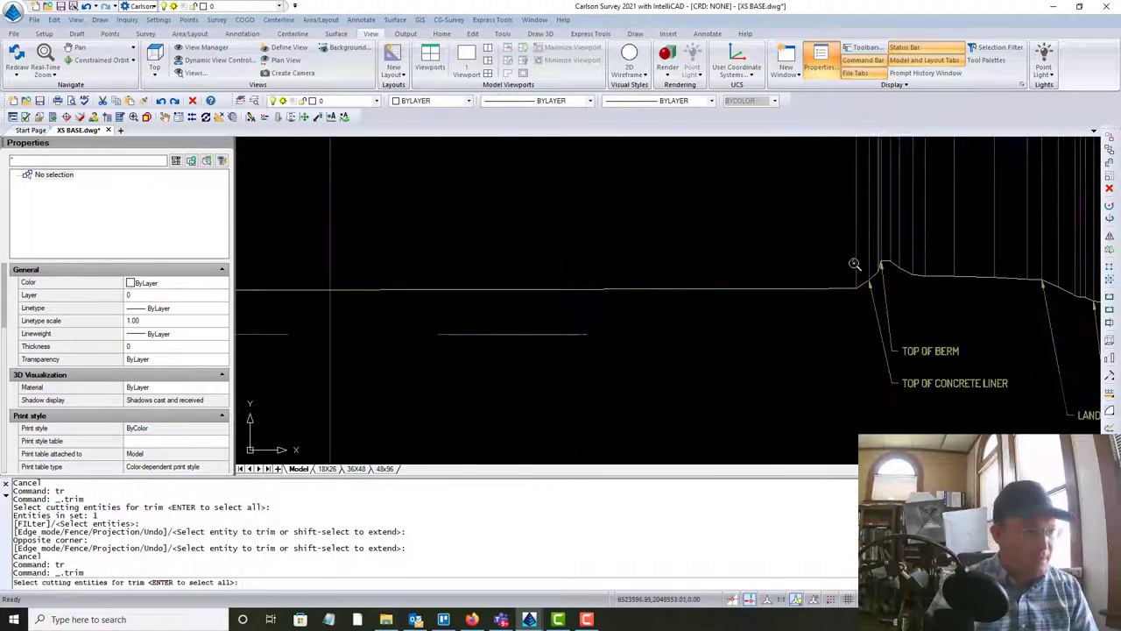
{"action": "left_click", "coordinate": [856, 268]}
{"action": "scroll", "coordinate": [713, 313], "scroll_direction": "down", "scroll_amount": 5}
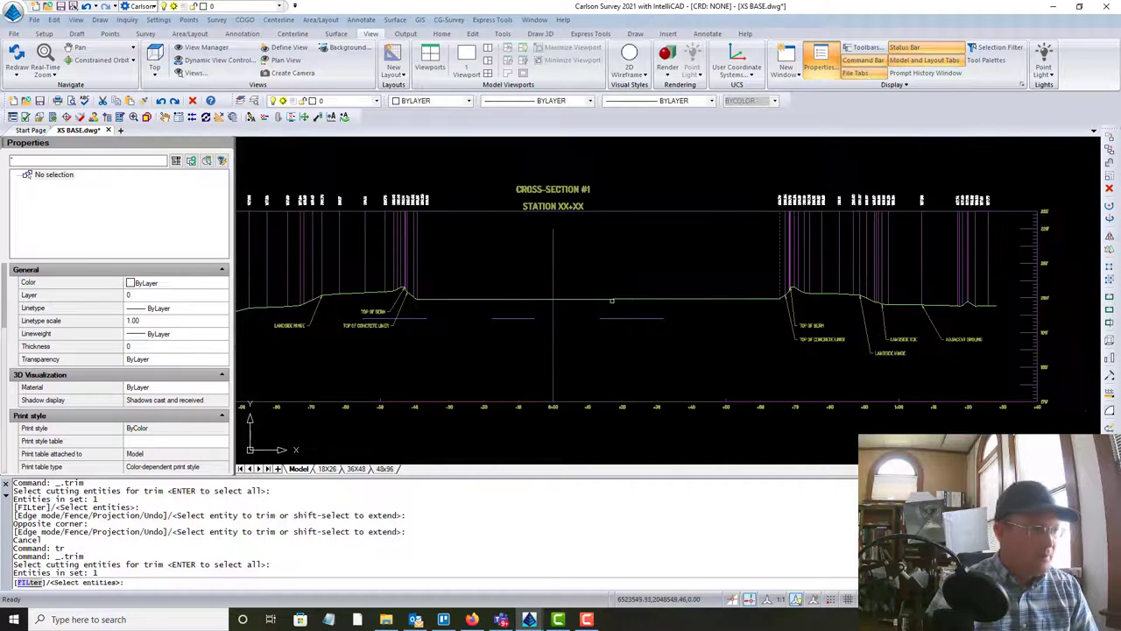
{"action": "scroll", "coordinate": [465, 300], "scroll_direction": "up", "scroll_amount": 3}
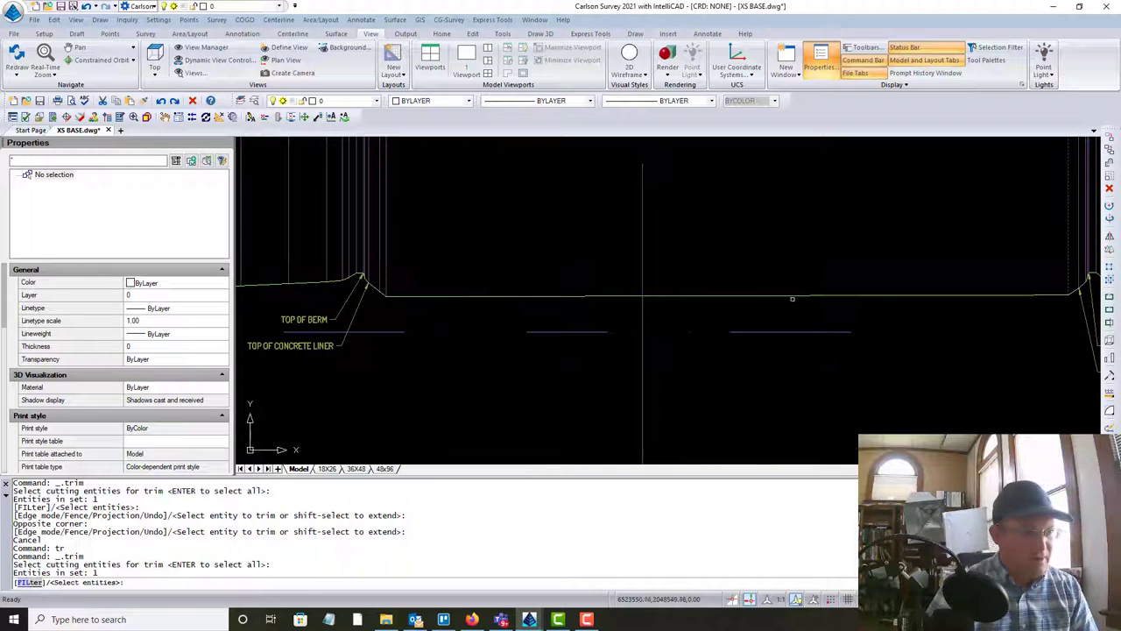
{"action": "scroll", "coordinate": [390, 289], "scroll_direction": "up", "scroll_amount": 3}
{"action": "left_click", "coordinate": [383, 279]}
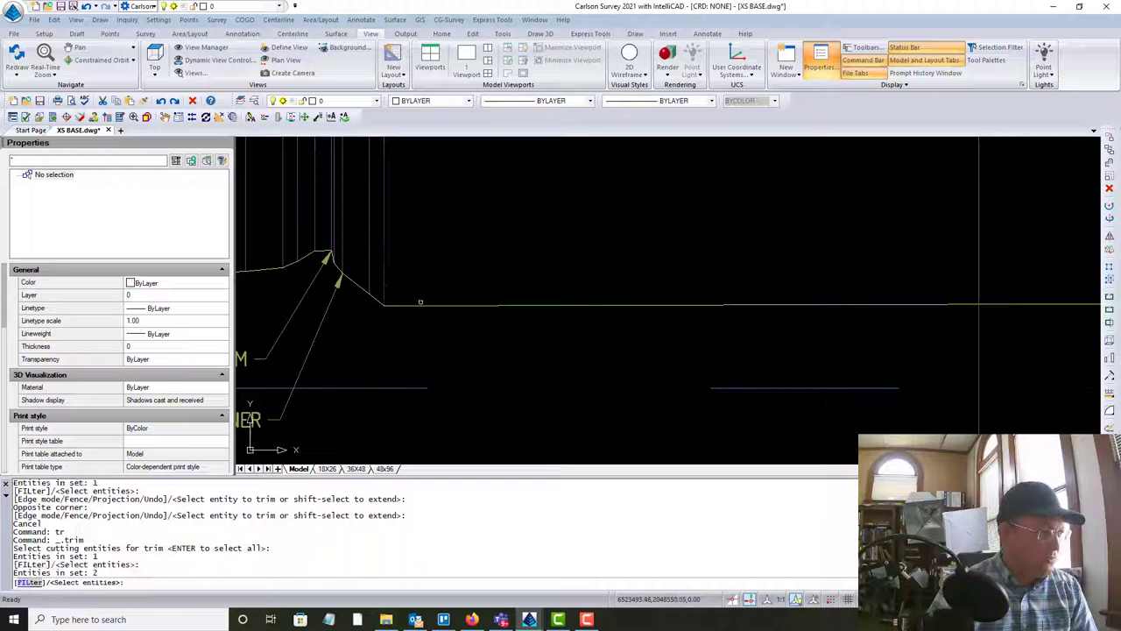
{"action": "key", "text": "Return"}
{"action": "left_click_drag", "start_coordinate": [436, 331], "coordinate": [404, 283]}
{"action": "key", "text": "Escape"}
{"action": "scroll", "coordinate": [404, 282], "scroll_direction": "down", "scroll_amount": 5}
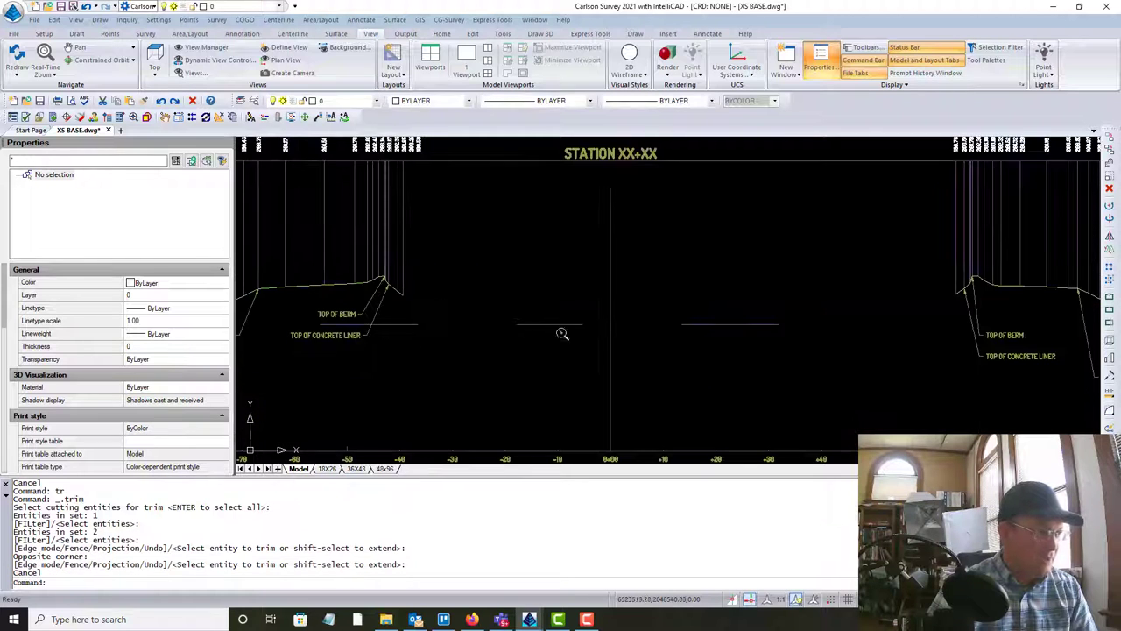
Step: Move the dashed water-surface line by its right endpoint to the lower end of the trimmed right-bank profile
{"action": "type", "text": "m"}
{"action": "key", "text": "Return"}
{"action": "left_click", "coordinate": [758, 351]}
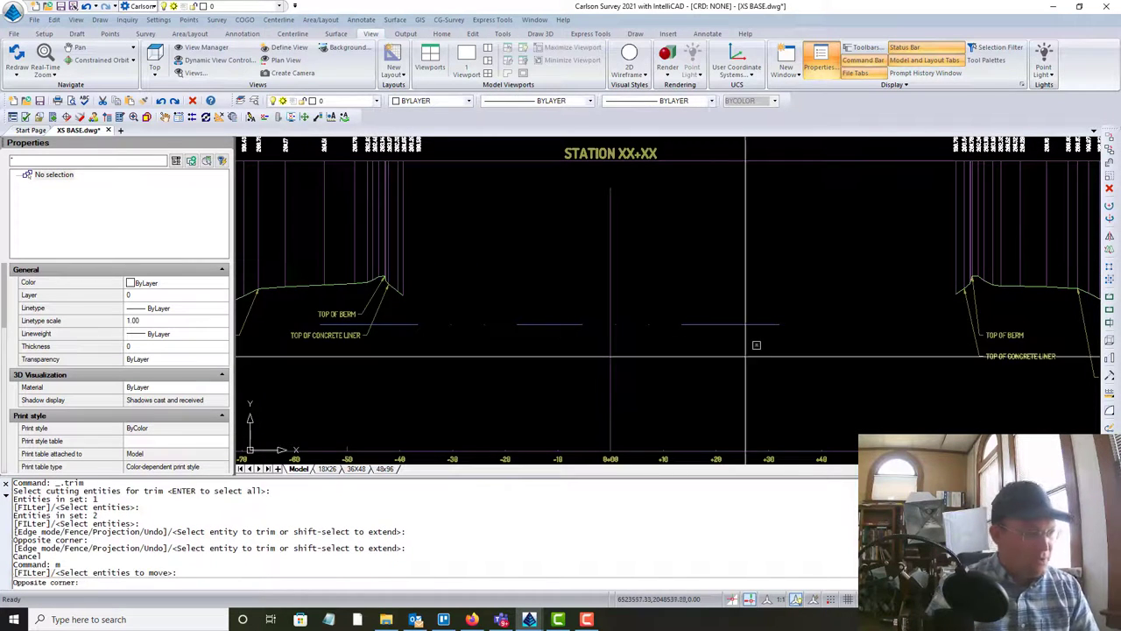
{"action": "left_click", "coordinate": [702, 301]}
{"action": "key", "text": "Return"}
{"action": "left_click", "coordinate": [776, 327]}
{"action": "scroll", "coordinate": [963, 302], "scroll_direction": "up", "scroll_amount": 5}
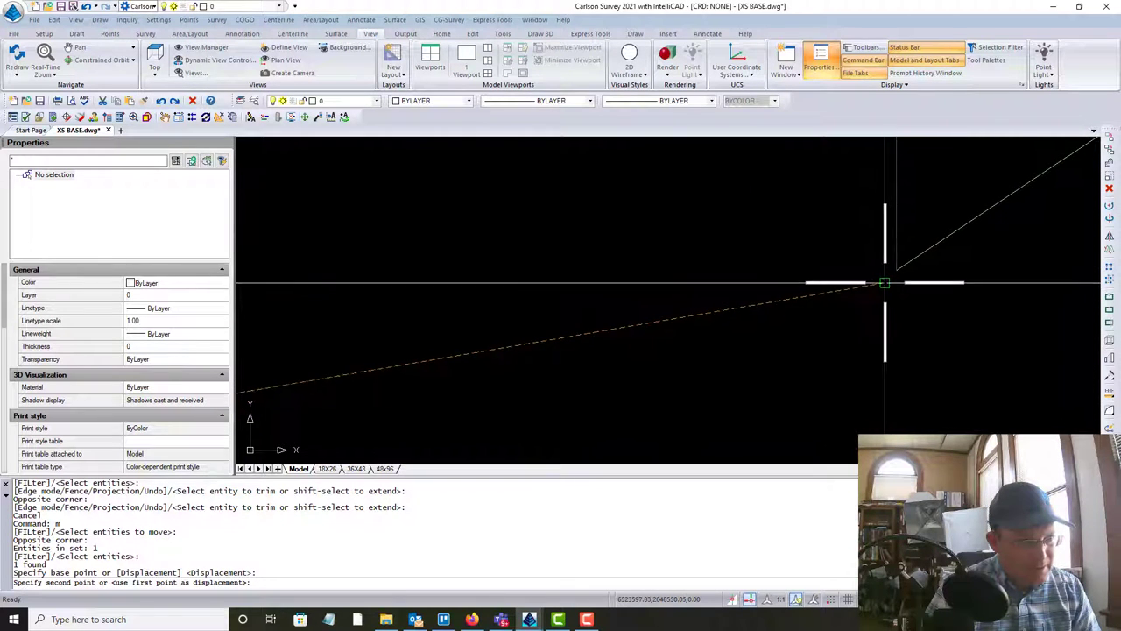
{"action": "left_click", "coordinate": [887, 276]}
{"action": "scroll", "coordinate": [821, 359], "scroll_direction": "down", "scroll_amount": 6}
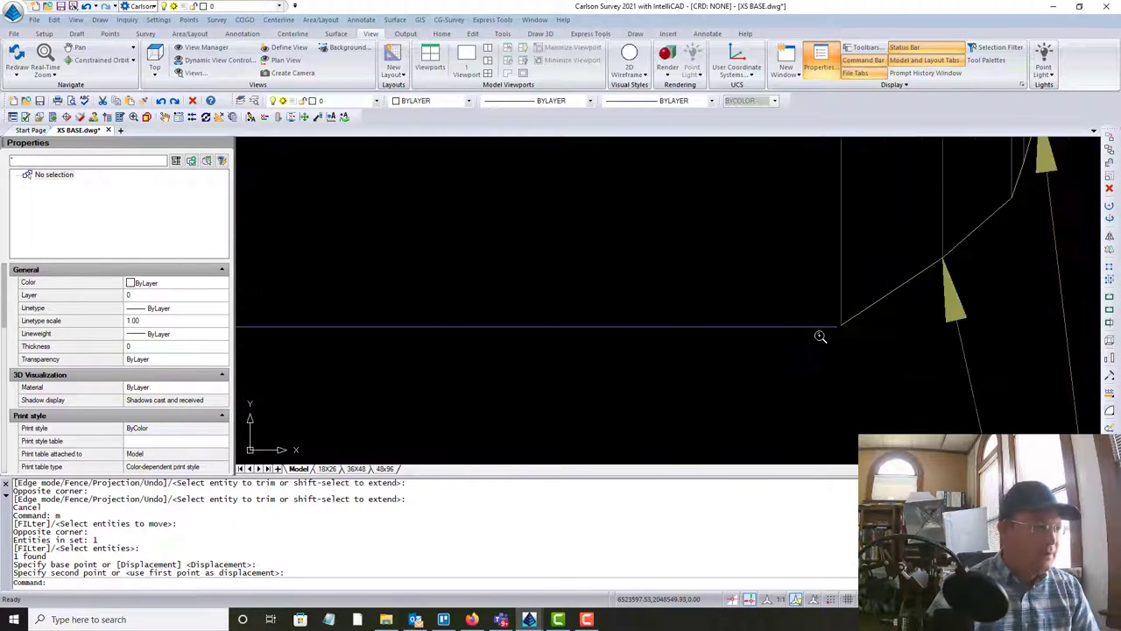
Step: Stretch the water-surface line's left endpoint horizontally to just beside the lower end of the trimmed left-bank profile
{"action": "scroll", "coordinate": [881, 301], "scroll_direction": "up", "scroll_amount": 6}
{"action": "scroll", "coordinate": [760, 293], "scroll_direction": "up", "scroll_amount": 3}
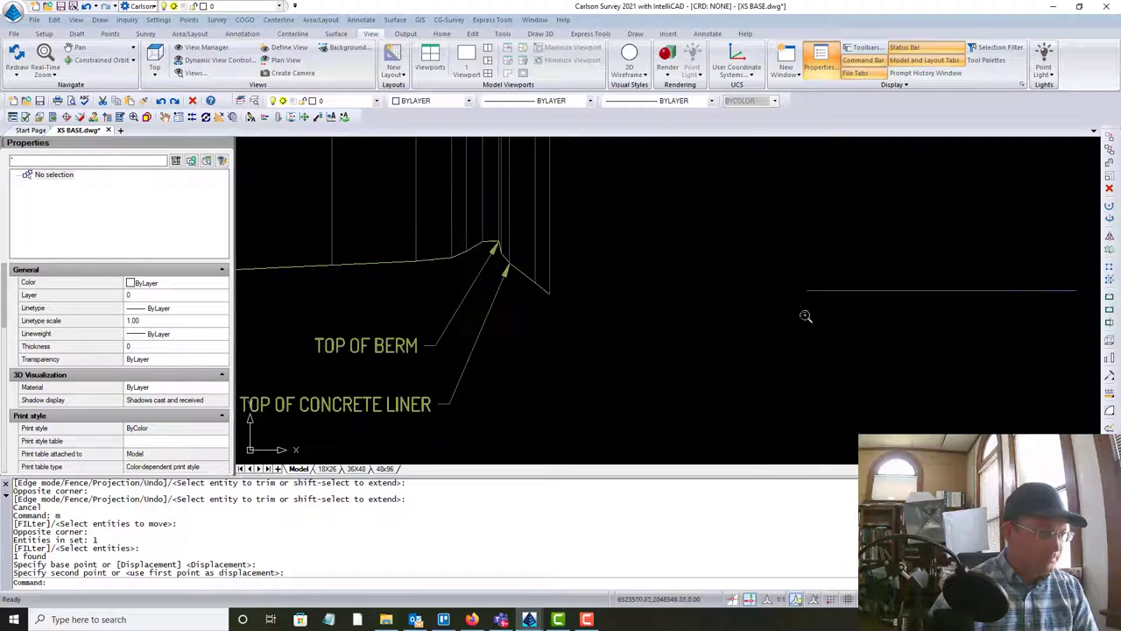
{"action": "left_click", "coordinate": [823, 254]}
{"action": "left_click", "coordinate": [804, 298]}
{"action": "left_click", "coordinate": [806, 290]}
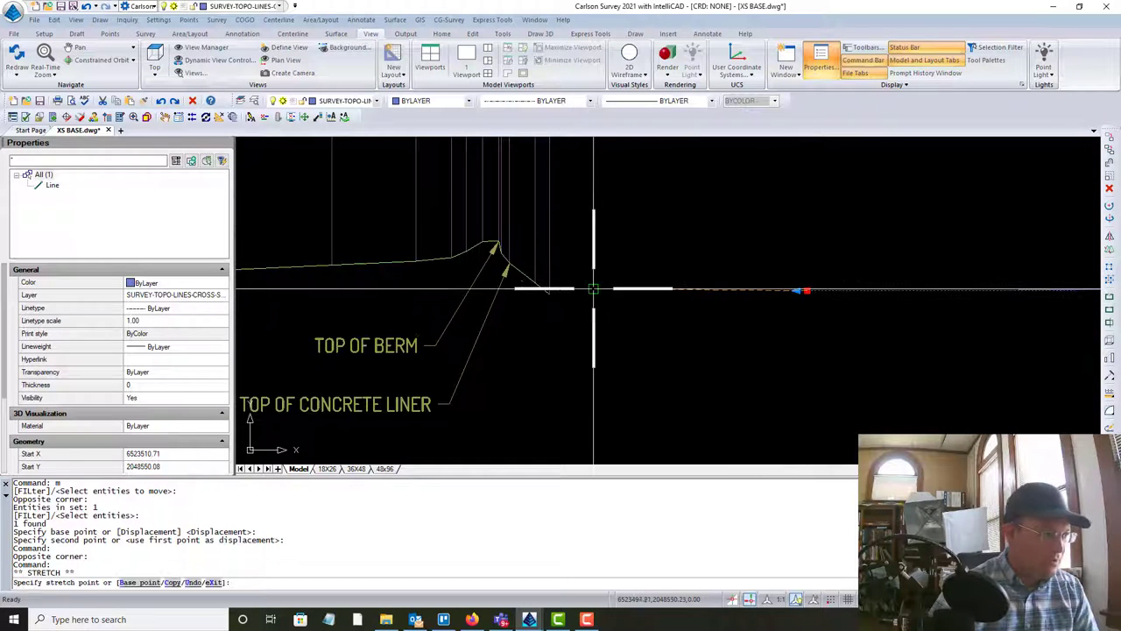
{"action": "scroll", "coordinate": [561, 290], "scroll_direction": "up", "scroll_amount": 3}
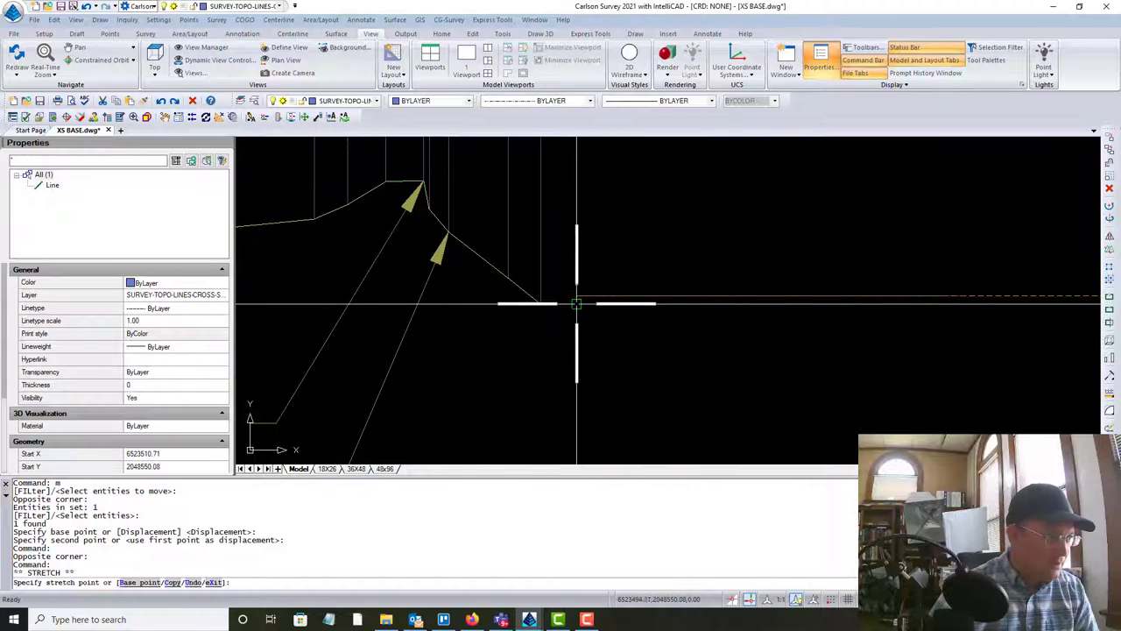
{"action": "key", "text": "Escape"}
{"action": "scroll", "coordinate": [700, 324], "scroll_direction": "down", "scroll_amount": 3}
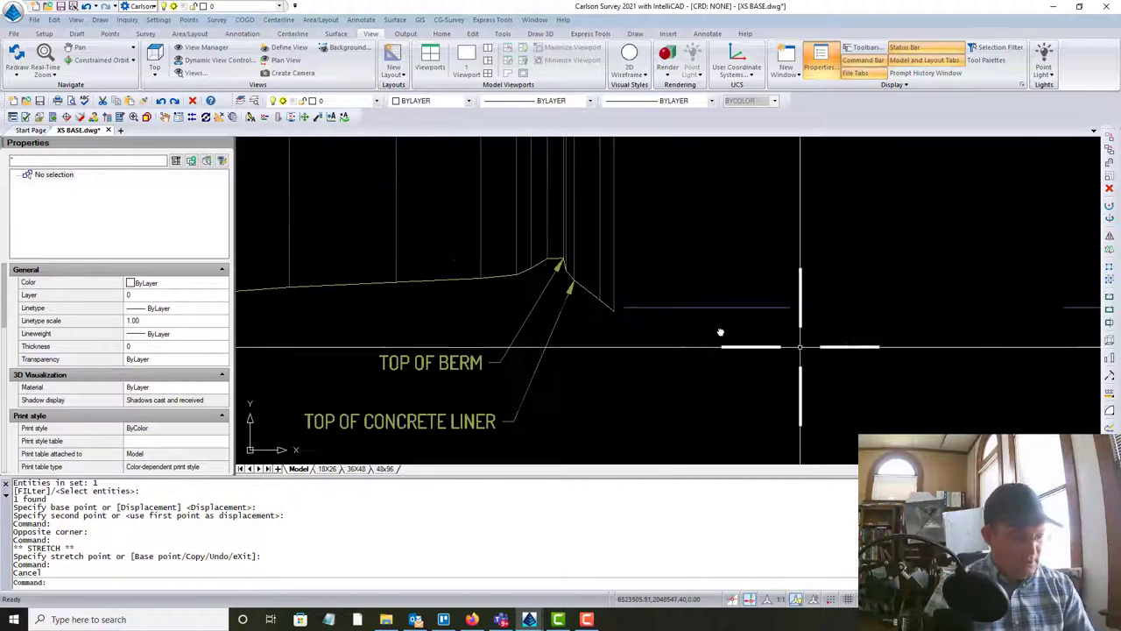
Step: Move the water-surface line straight down slightly so it sits just below the lower end of the left-bank profile
{"action": "type", "text": "m"}
{"action": "key", "text": "Return"}
{"action": "left_click", "coordinate": [623, 303]}
{"action": "left_click", "coordinate": [566, 264]}
{"action": "scroll", "coordinate": [445, 289], "scroll_direction": "up", "scroll_amount": 3}
{"action": "key", "text": "Return"}
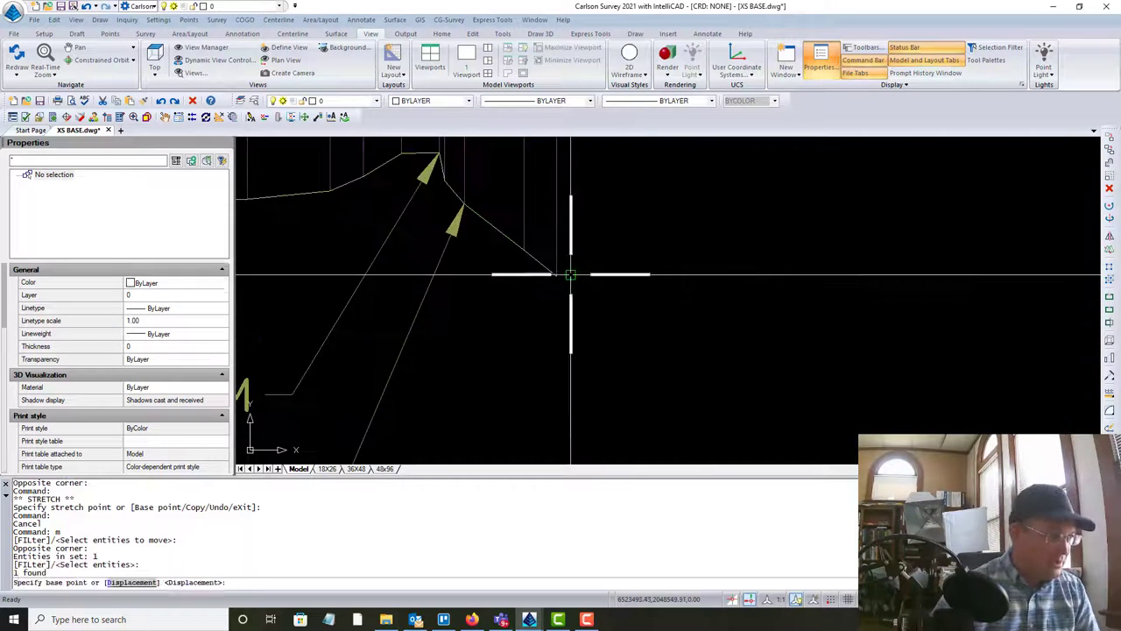
{"action": "left_click", "coordinate": [577, 267]}
{"action": "scroll", "coordinate": [575, 291], "scroll_direction": "up", "scroll_amount": 1}
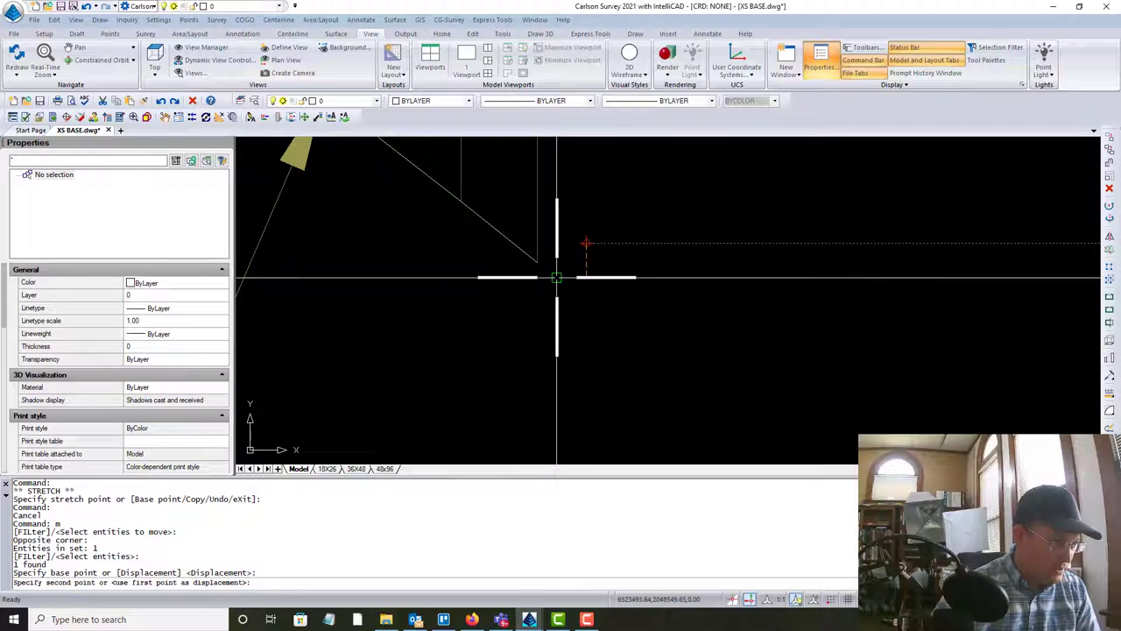
{"action": "key", "text": "Escape"}
{"action": "scroll", "coordinate": [567, 298], "scroll_direction": "down", "scroll_amount": 4}
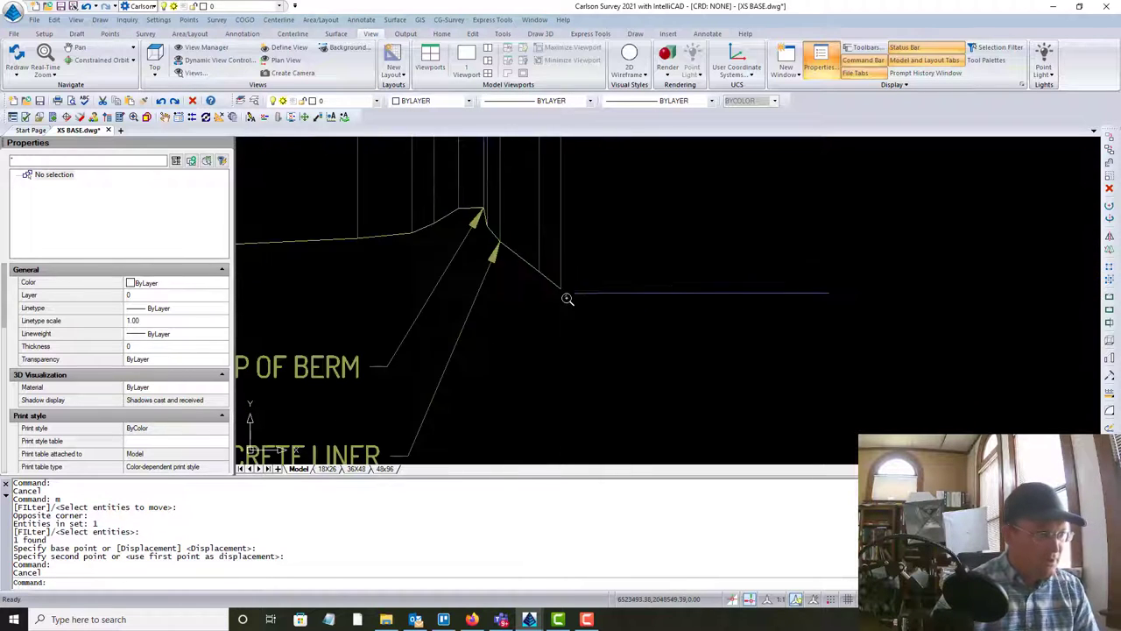
{"action": "scroll", "coordinate": [568, 298], "scroll_direction": "down", "scroll_amount": 6}
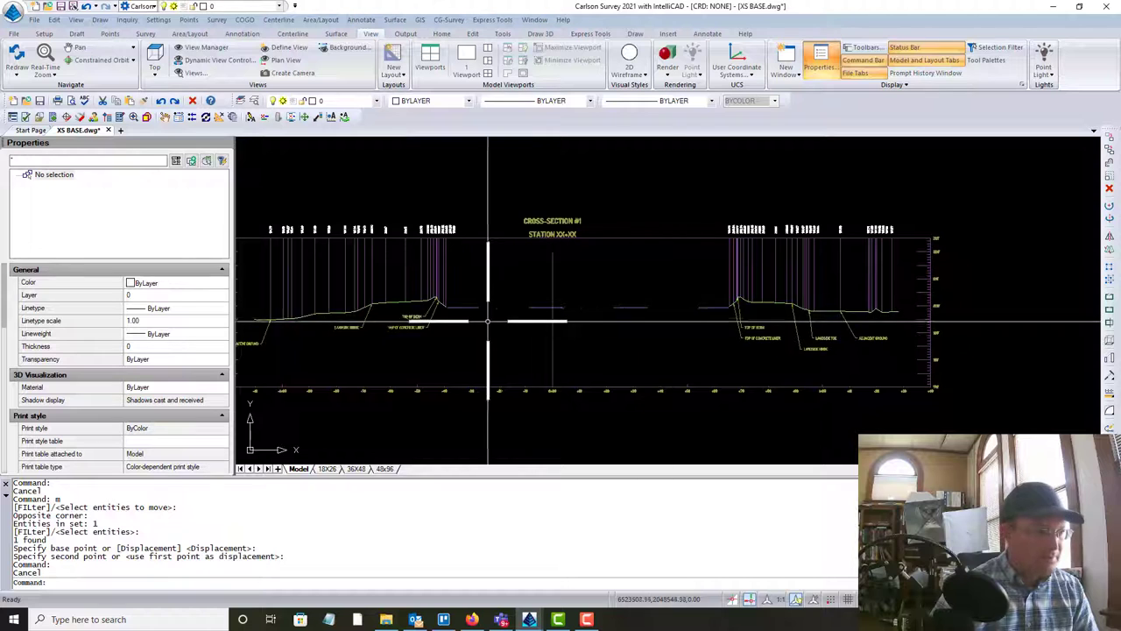
{"action": "middle_click_drag", "start_coordinate": [487, 322], "coordinate": [615, 319]}
{"action": "key", "text": "Escape"}
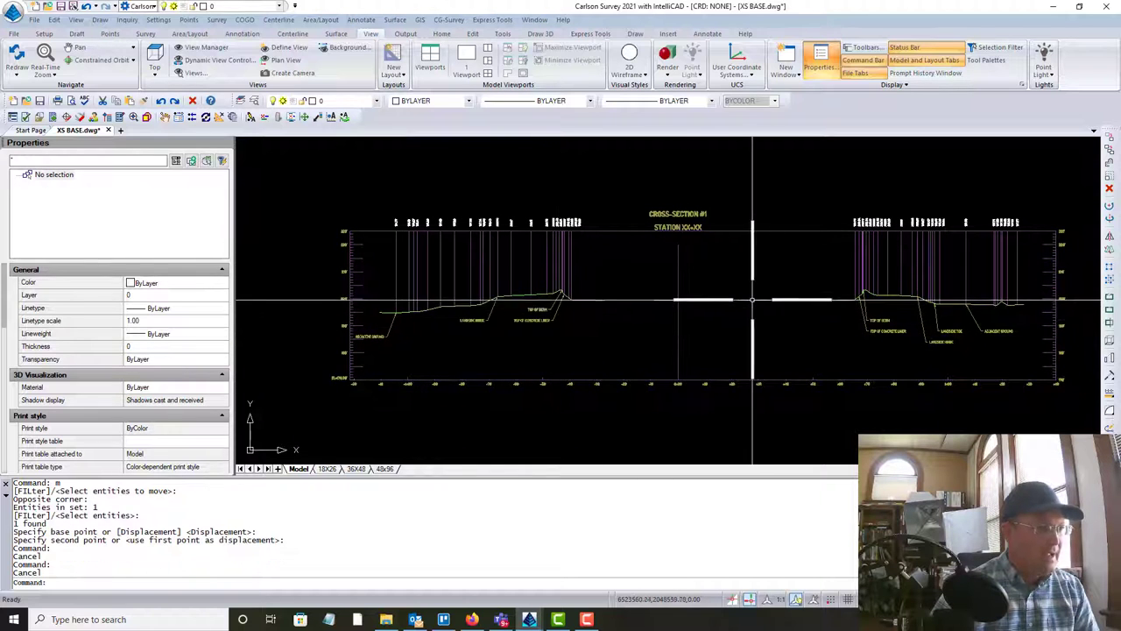
Step: Look through the template and the other cross-sections for the WATER SURFACE label
{"action": "scroll", "coordinate": [728, 345], "scroll_direction": "down", "scroll_amount": 5}
{"action": "scroll", "coordinate": [796, 305], "scroll_direction": "up", "scroll_amount": 2}
{"action": "scroll", "coordinate": [808, 195], "scroll_direction": "down", "scroll_amount": 8}
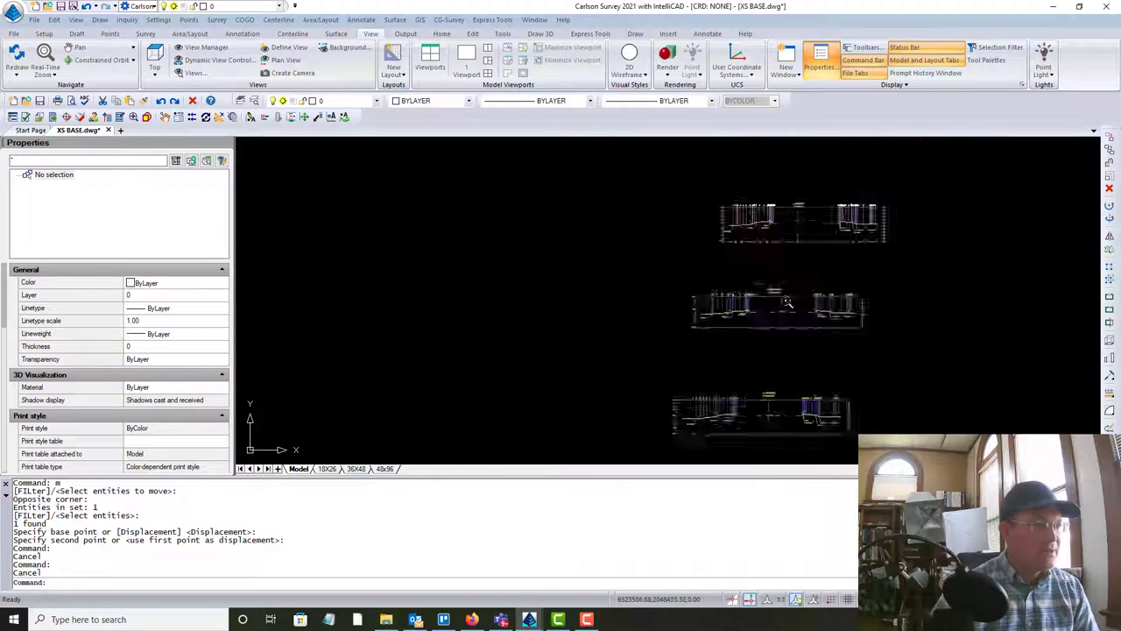
{"action": "middle_click_drag", "start_coordinate": [825, 195], "coordinate": [770, 376]}
{"action": "middle_click_drag", "start_coordinate": [841, 222], "coordinate": [790, 363]}
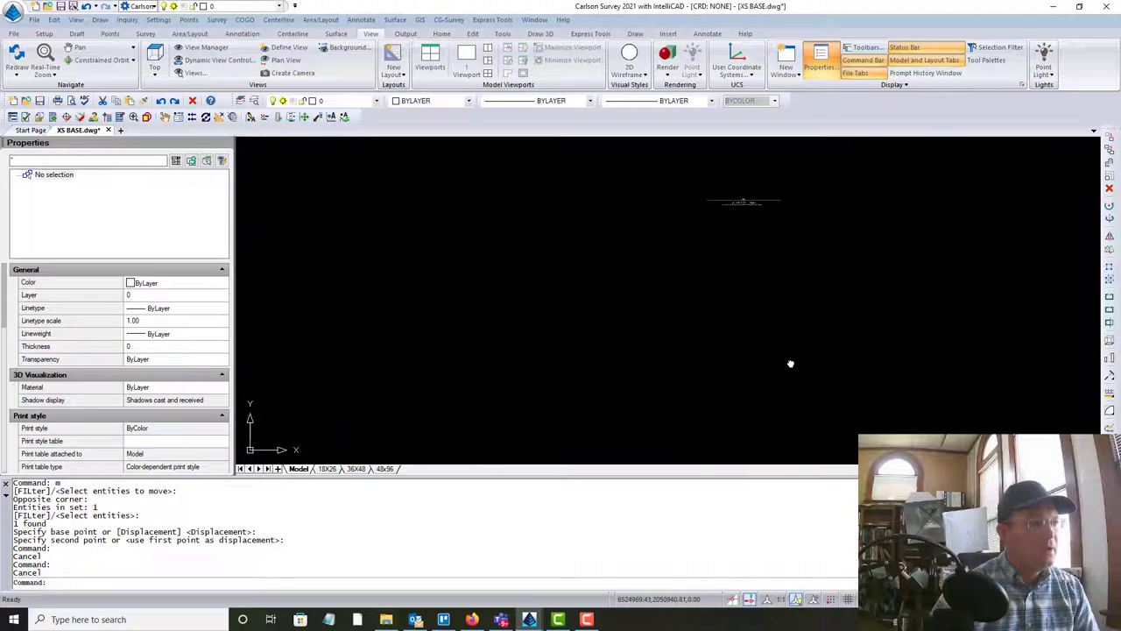
{"action": "scroll", "coordinate": [741, 250], "scroll_direction": "up", "scroll_amount": 4}
{"action": "scroll", "coordinate": [742, 247], "scroll_direction": "down", "scroll_amount": 4}
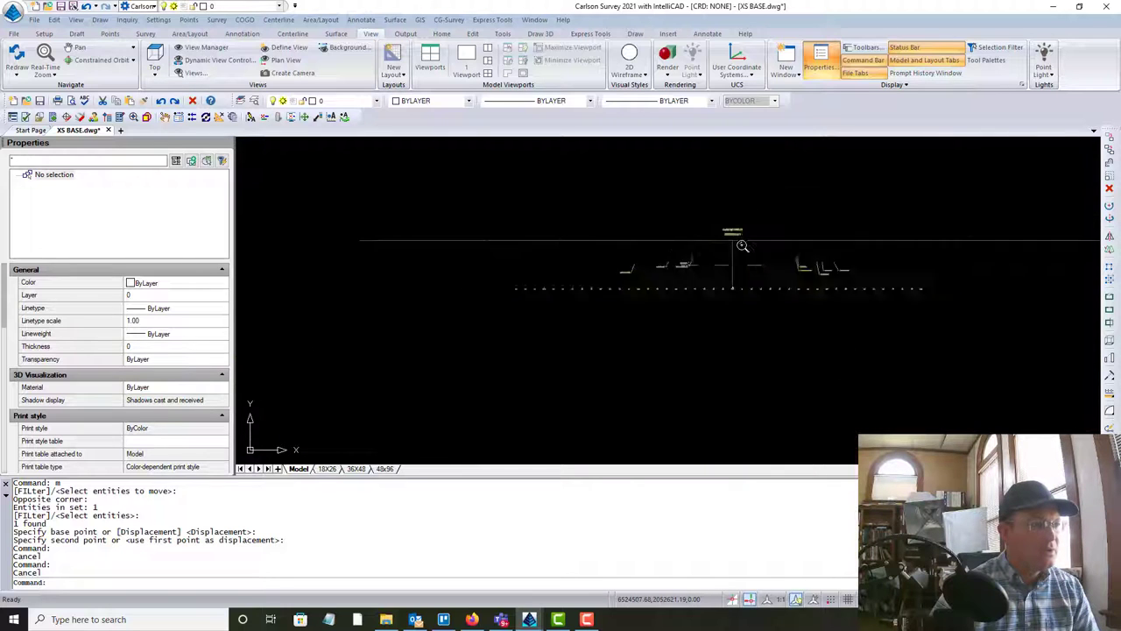
{"action": "scroll", "coordinate": [725, 305], "scroll_direction": "down", "scroll_amount": 3}
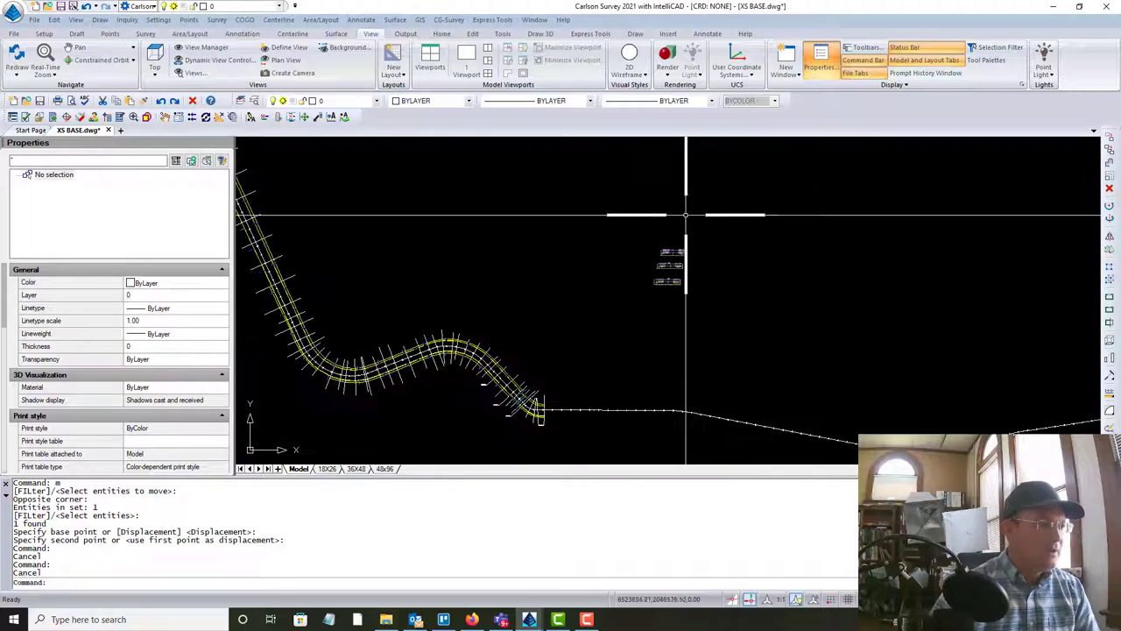
{"action": "scroll", "coordinate": [683, 289], "scroll_direction": "up", "scroll_amount": 7}
{"action": "scroll", "coordinate": [684, 378], "scroll_direction": "up", "scroll_amount": 5}
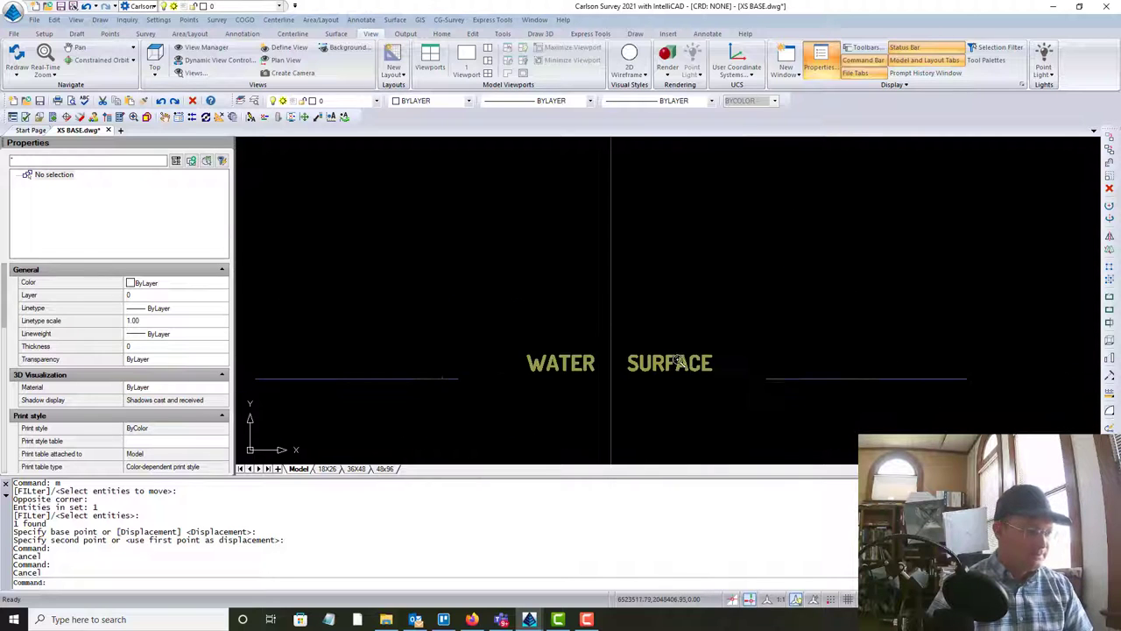
Step: Copy the WATER and SURFACE labels from the other cross-section to the 0+00 centerline just above the water-surface line, using Nearest snap
{"action": "key", "text": "Return"}
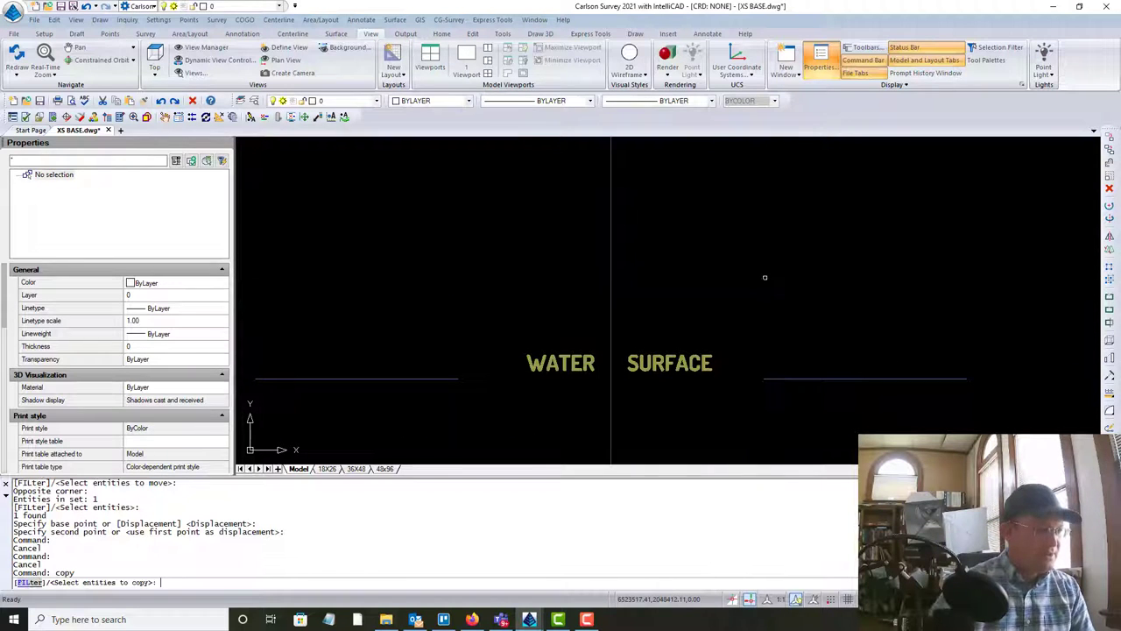
{"action": "left_click", "coordinate": [630, 369]}
{"action": "left_click", "coordinate": [580, 366]}
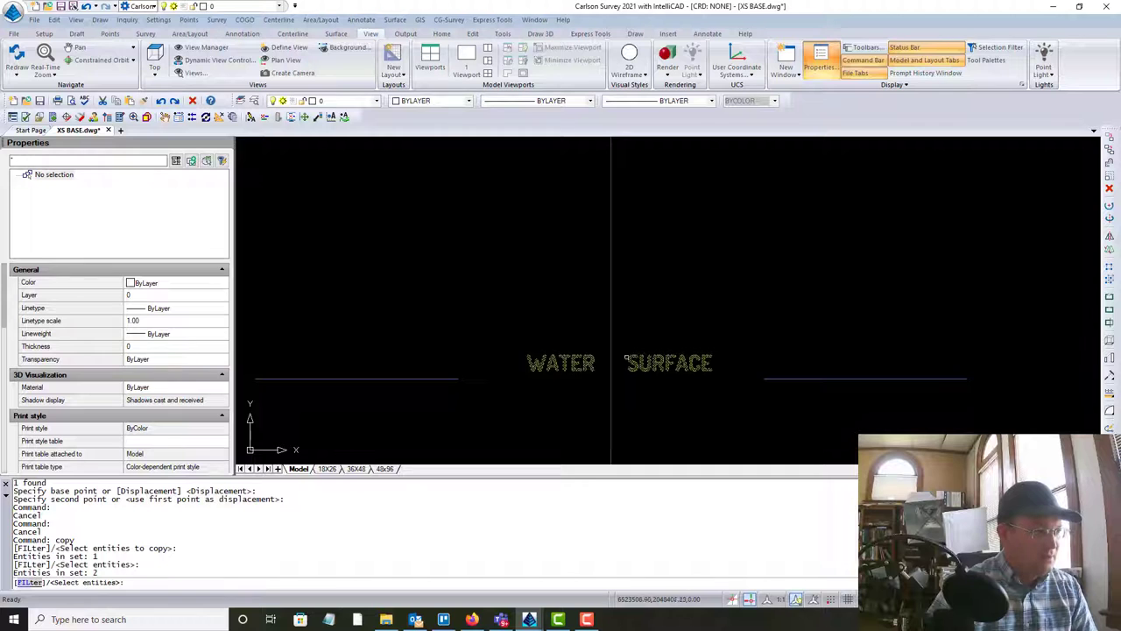
{"action": "key", "text": "Return"}
{"action": "left_click", "coordinate": [611, 375]}
{"action": "scroll", "coordinate": [788, 289], "scroll_direction": "down", "scroll_amount": 5}
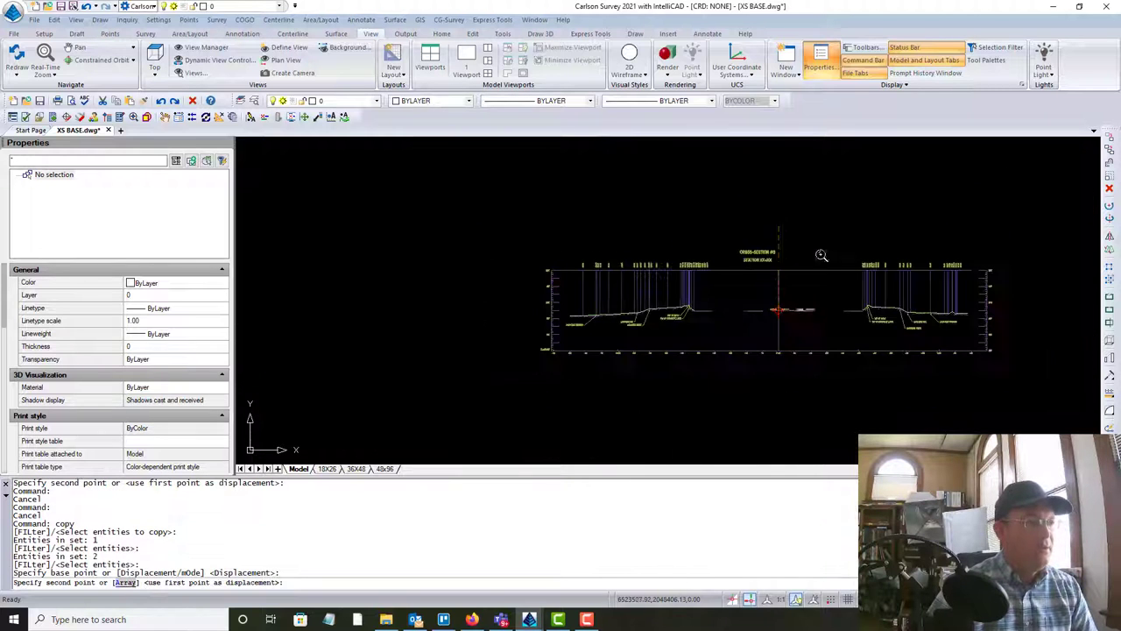
{"action": "scroll", "coordinate": [631, 271], "scroll_direction": "up", "scroll_amount": 5}
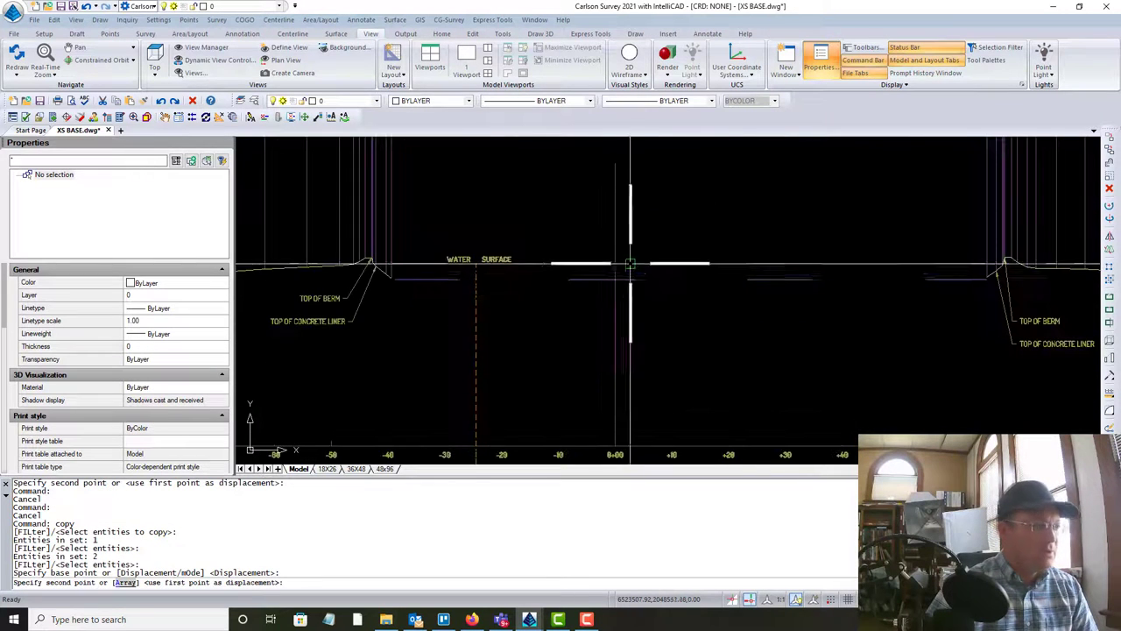
{"action": "scroll", "coordinate": [615, 267], "scroll_direction": "up", "scroll_amount": 5}
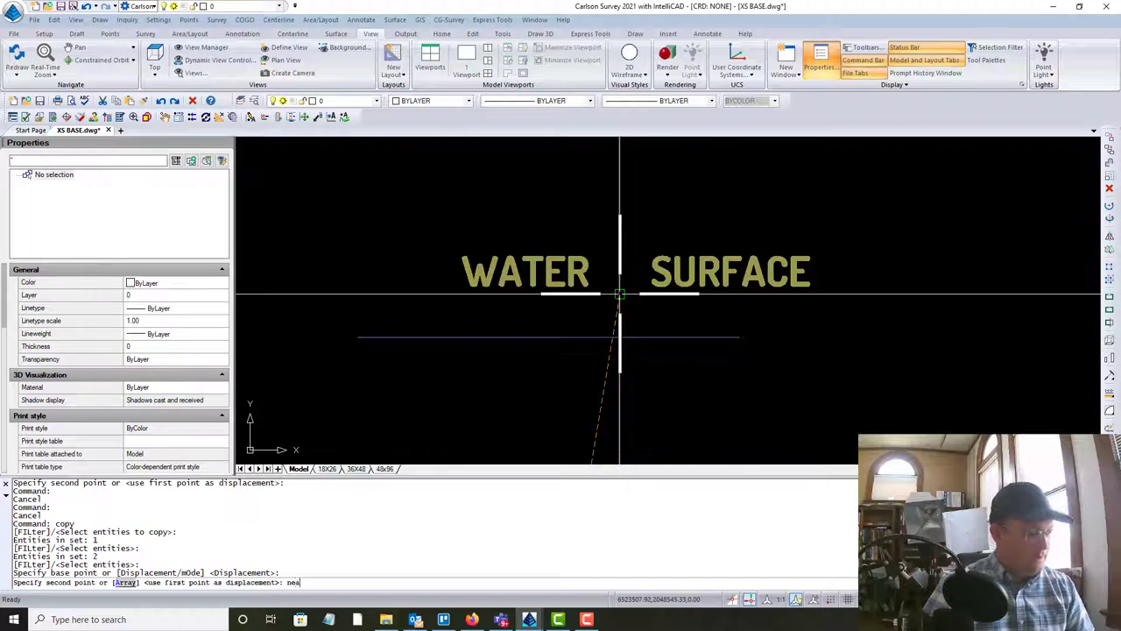
{"action": "key", "text": "Return"}
{"action": "left_click", "coordinate": [619, 293]}
{"action": "key", "text": "Escape"}
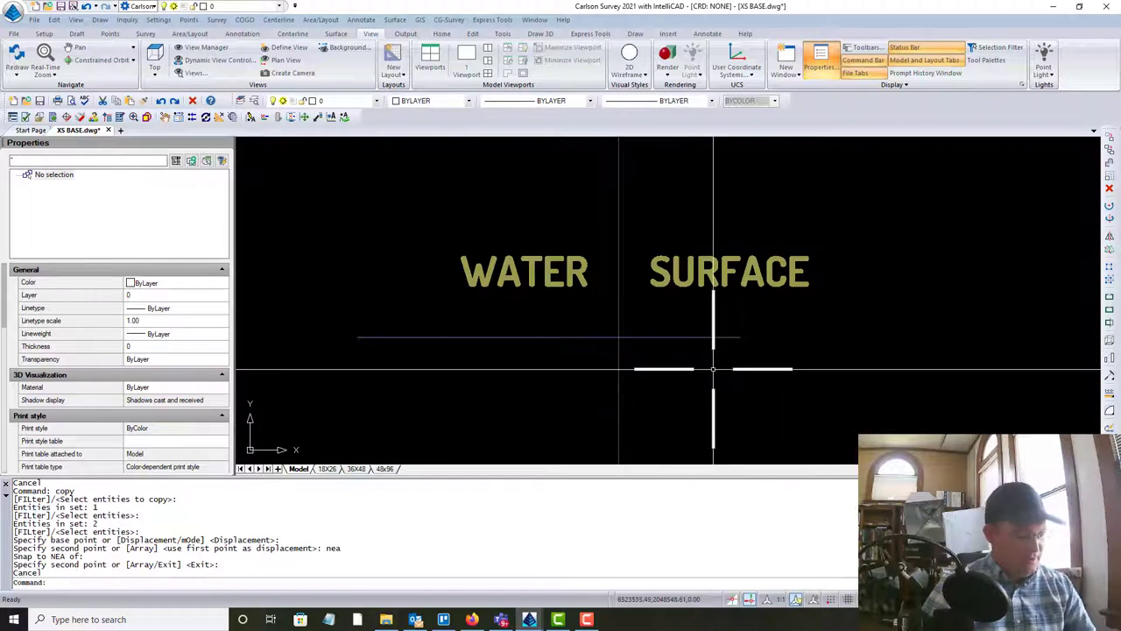
{"action": "key", "text": "Return"}
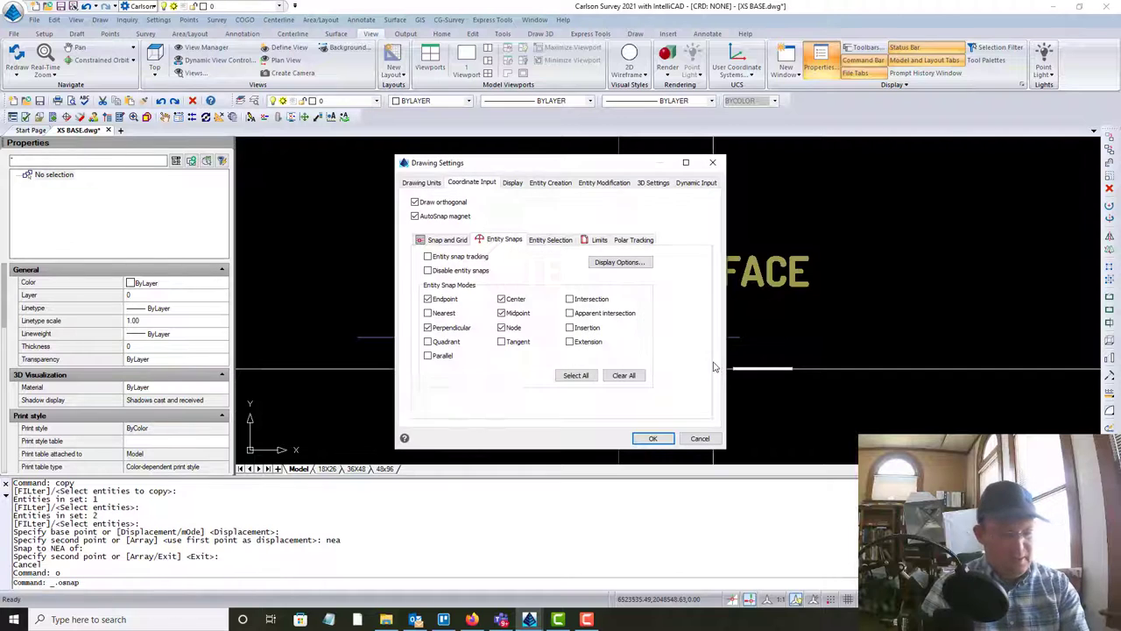
{"action": "left_click", "coordinate": [700, 437]}
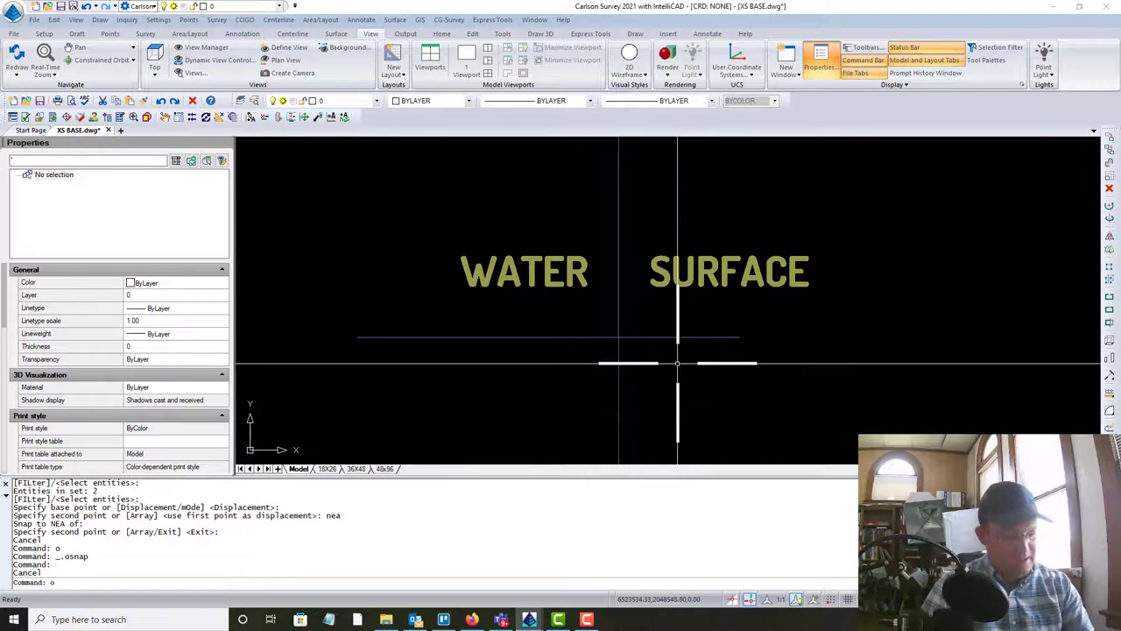
{"action": "key", "text": "Return"}
{"action": "key", "text": "Escape"}
{"action": "key", "text": "Escape"}
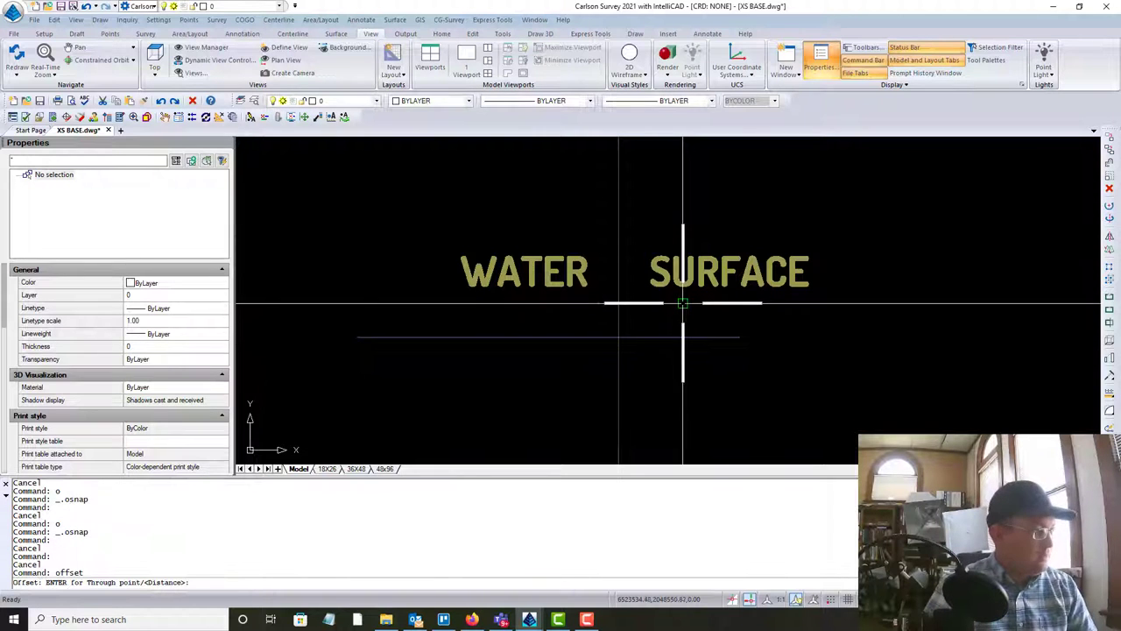
Step: Offset the water-surface line upward by 1.0 at the 0+00 centerline as a guide for the labels
{"action": "key", "text": "Return"}
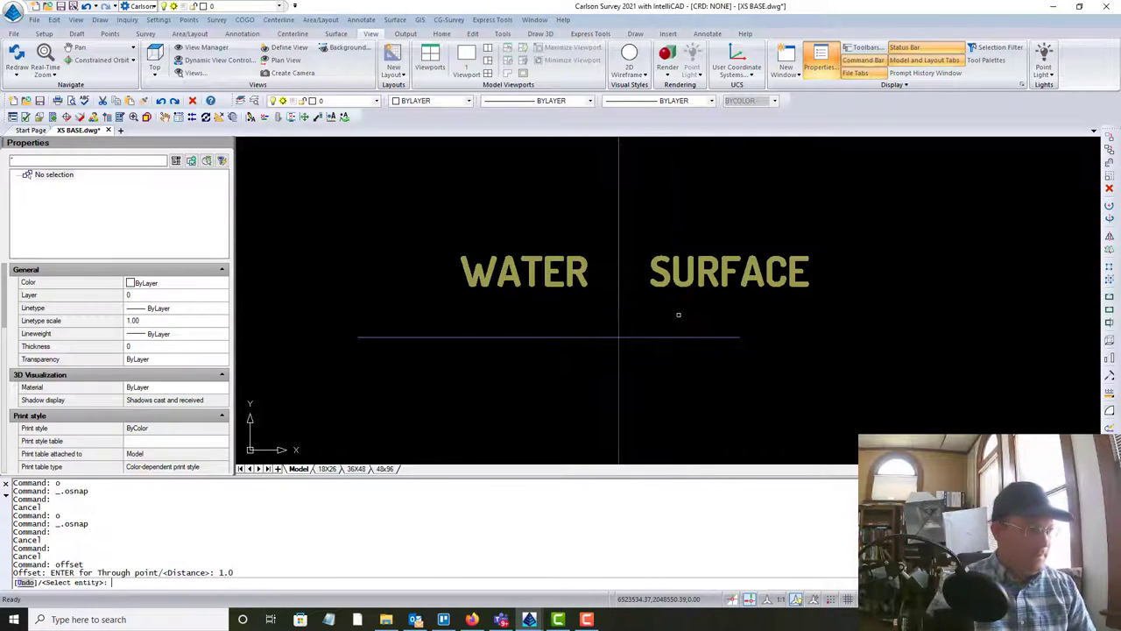
{"action": "left_click", "coordinate": [678, 338]}
{"action": "left_click", "coordinate": [680, 306]}
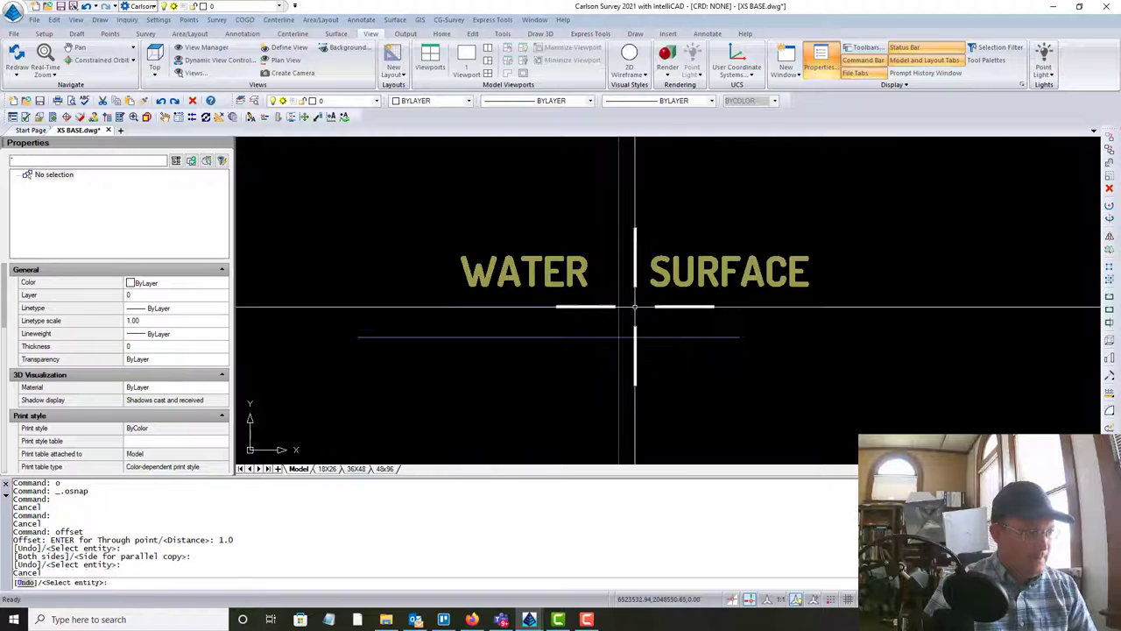
{"action": "key", "text": "Escape"}
{"action": "type", "text": "m"}
{"action": "key", "text": "Return"}
{"action": "left_click", "coordinate": [682, 262]}
{"action": "left_click", "coordinate": [678, 288]}
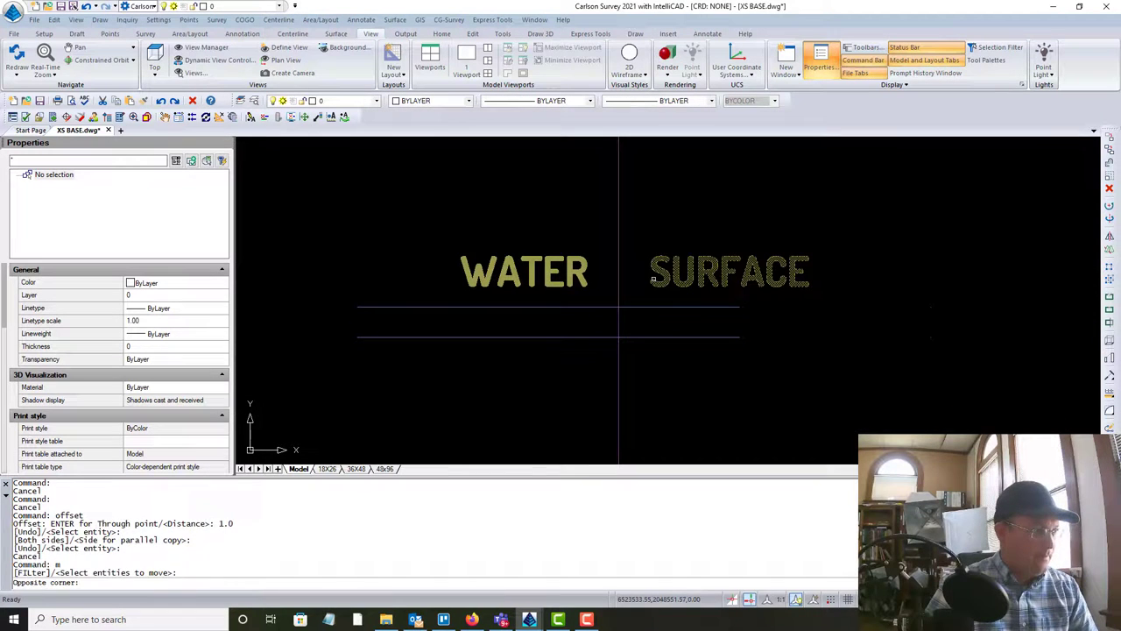
{"action": "left_click", "coordinate": [595, 279]}
{"action": "left_click", "coordinate": [555, 282]}
{"action": "key", "text": "Return"}
{"action": "key", "text": "Escape"}
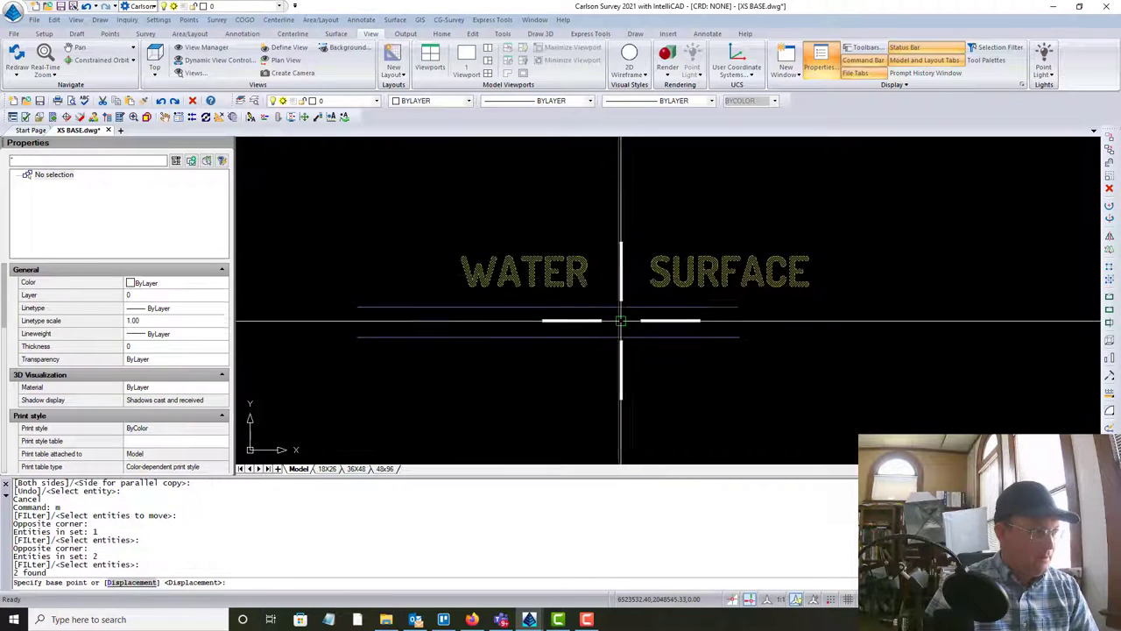
Step: Erase the WATER and SURFACE labels placed above the water-surface line at the 0+00 centerline
{"action": "left_click", "coordinate": [657, 278]}
{"action": "left_click", "coordinate": [646, 294]}
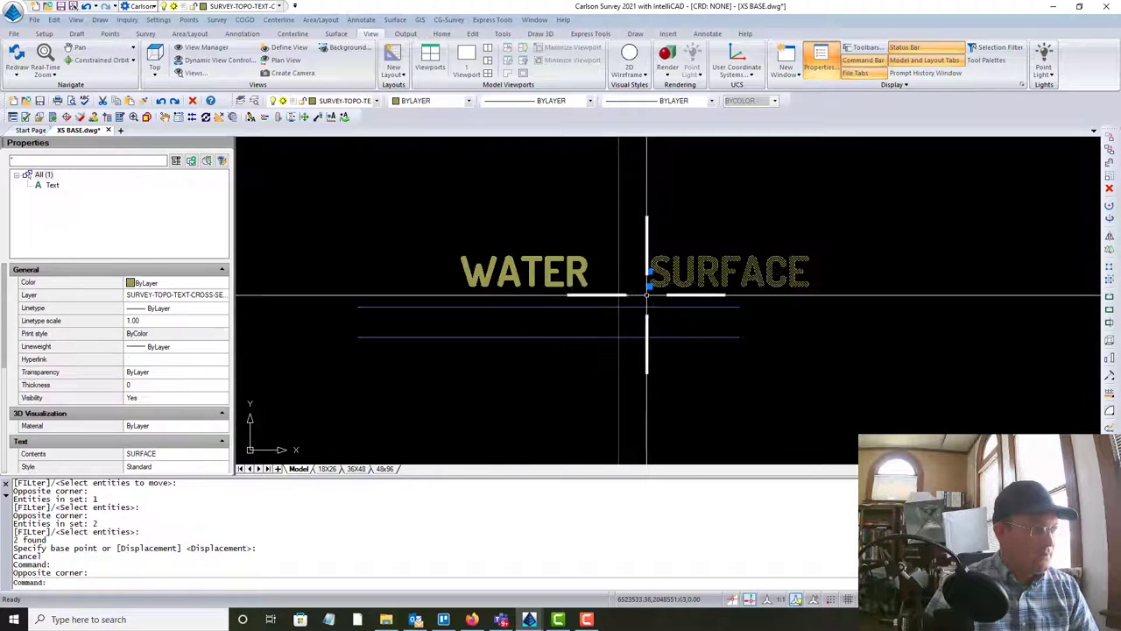
{"action": "key", "text": "Delete"}
Step: Copy the WATER and SURFACE labels from the other cross-section to the intersection of the 0+00 centerline and the offset guide line, using Intersection snap
{"action": "scroll", "coordinate": [682, 298], "scroll_direction": "down", "scroll_amount": 5}
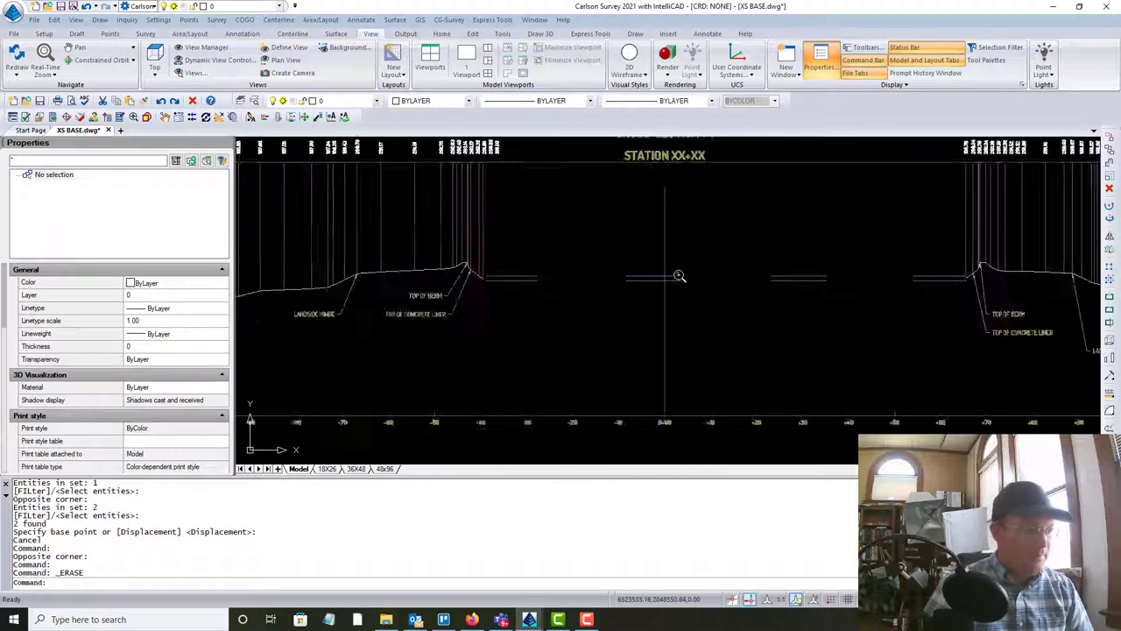
{"action": "scroll", "coordinate": [682, 298], "scroll_direction": "up", "scroll_amount": 10}
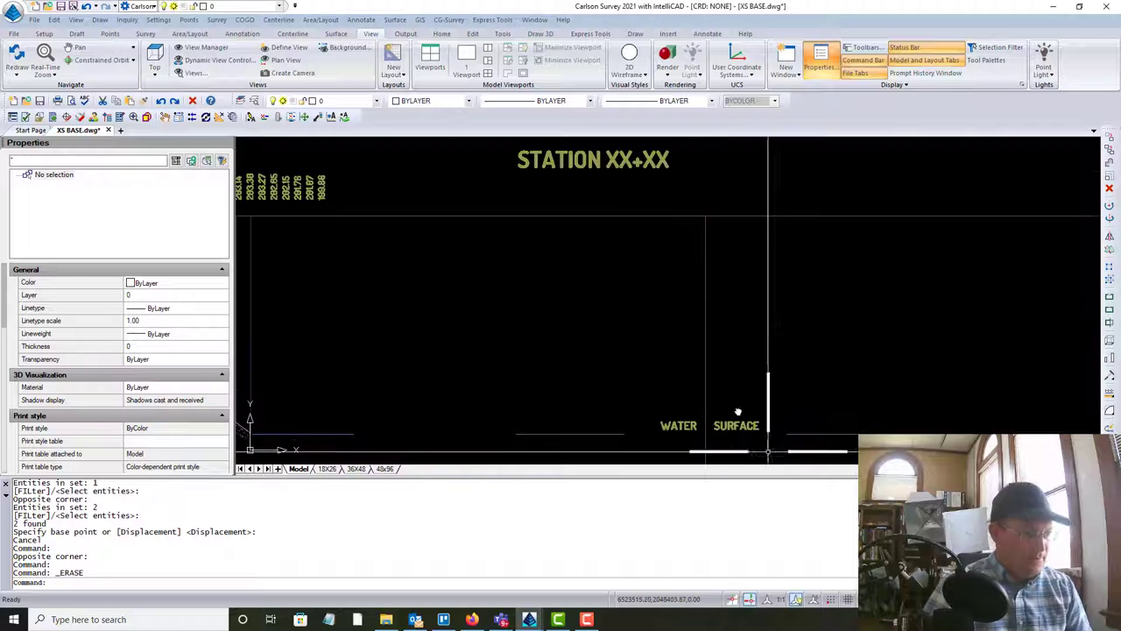
{"action": "type", "text": "copy"}
{"action": "key", "text": "Return"}
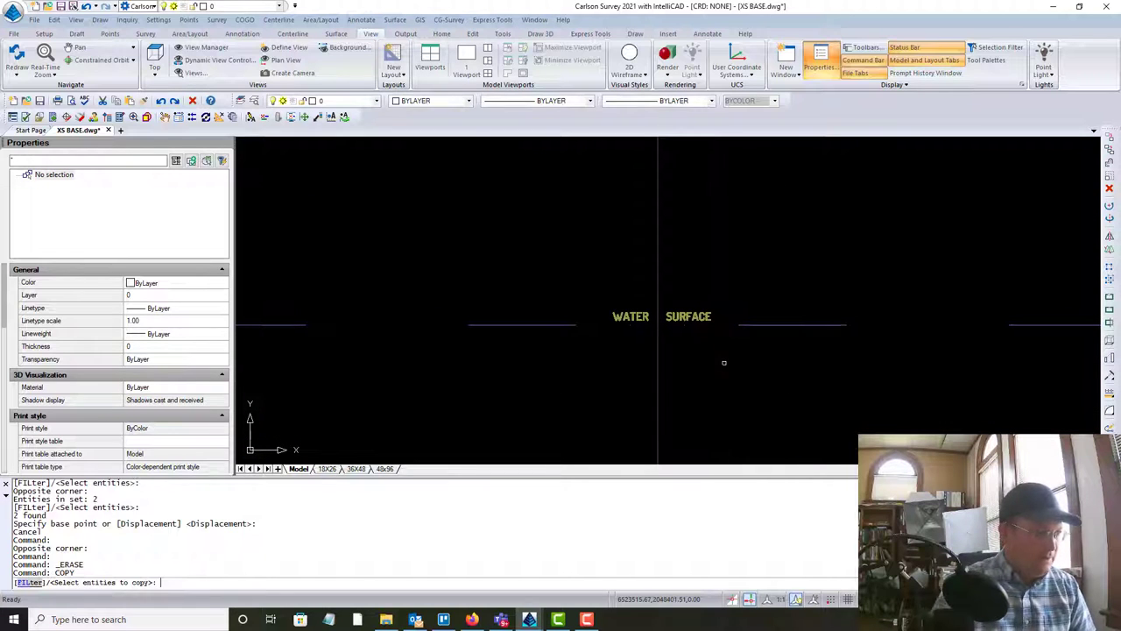
{"action": "scroll", "coordinate": [675, 337], "scroll_direction": "up", "scroll_amount": 3}
{"action": "left_click", "coordinate": [659, 296]}
{"action": "left_click", "coordinate": [613, 298]}
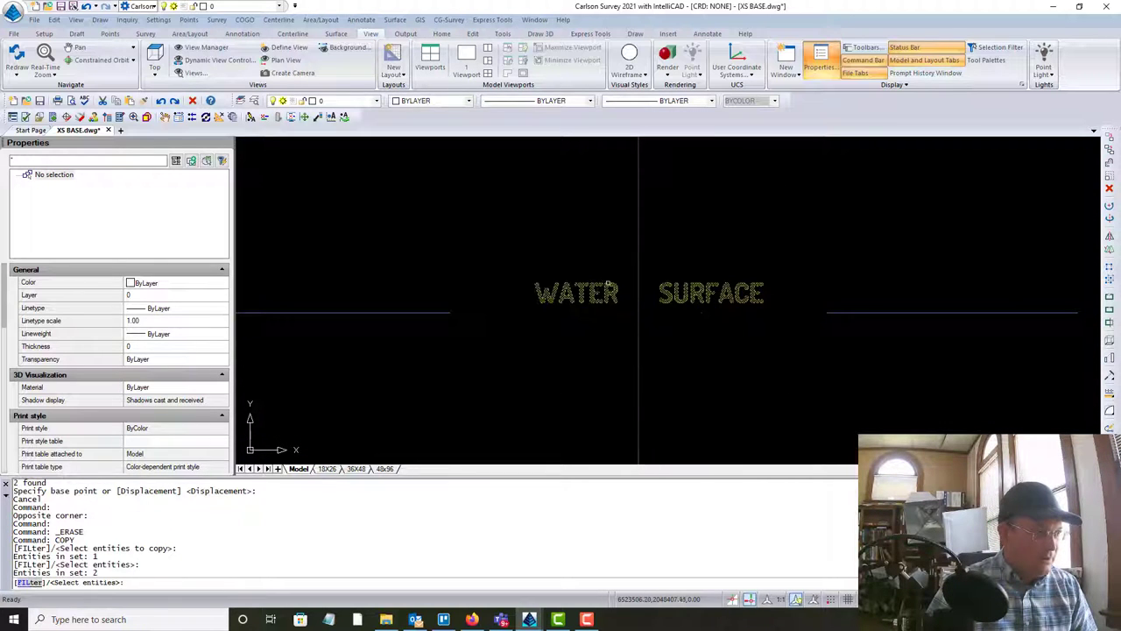
{"action": "key", "text": "Return"}
{"action": "left_click", "coordinate": [639, 308]}
{"action": "scroll", "coordinate": [640, 310], "scroll_direction": "down", "scroll_amount": 5}
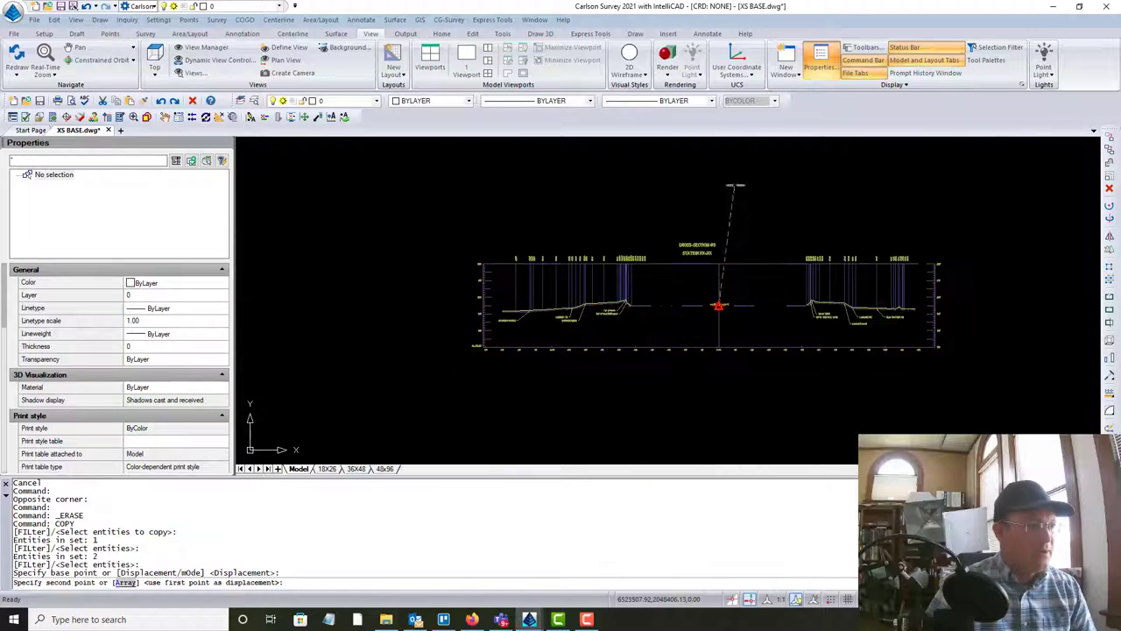
{"action": "scroll", "coordinate": [696, 398], "scroll_direction": "up", "scroll_amount": 6}
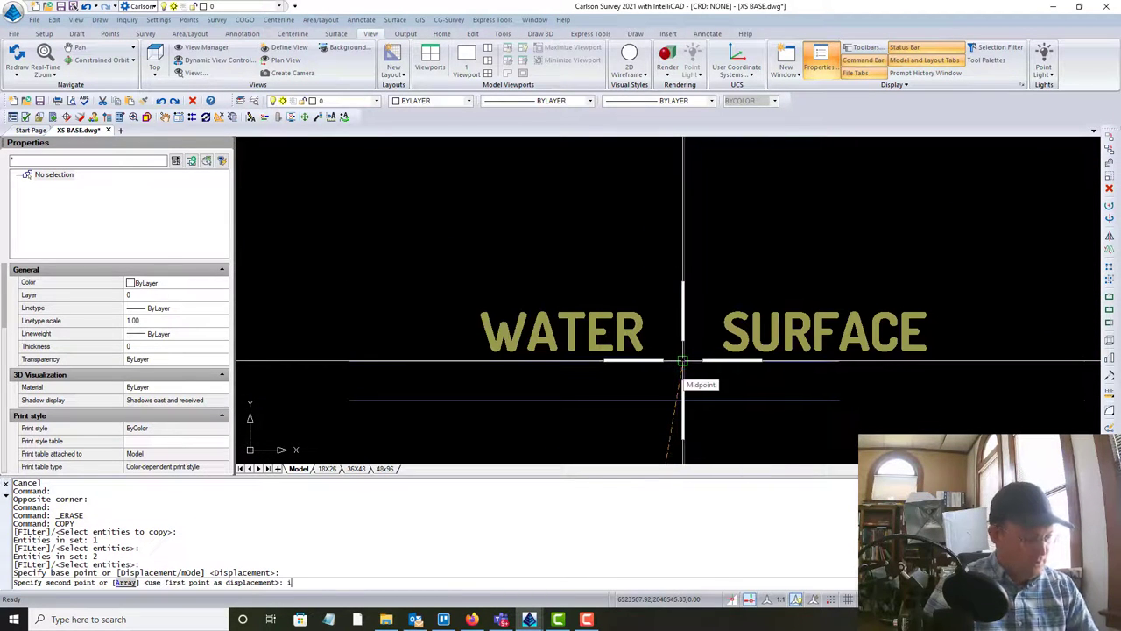
{"action": "type", "text": "int"}
{"action": "key", "text": "Return"}
{"action": "left_click", "coordinate": [720, 359]}
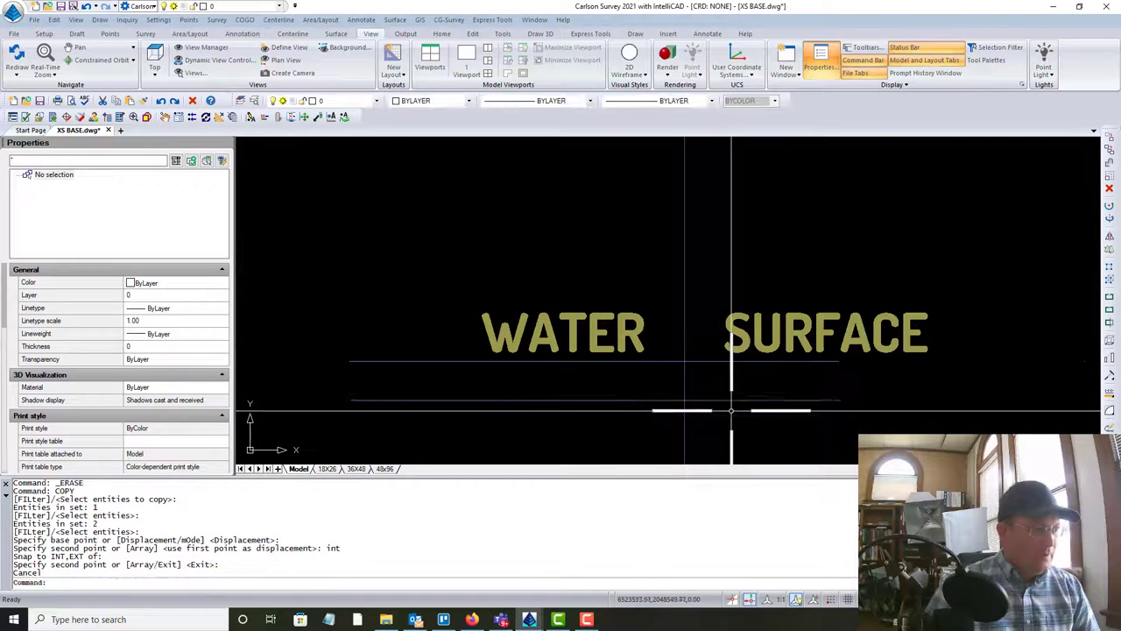
{"action": "key", "text": "Escape"}
Step: Erase the offset guide line beneath the WATER and SURFACE labels
{"action": "left_click", "coordinate": [708, 357]}
{"action": "left_click", "coordinate": [698, 375]}
{"action": "key", "text": "Delete"}
Step: Extend the 0+00 centerline up to the top border line of the cross-section grid
{"action": "scroll", "coordinate": [870, 381], "scroll_direction": "down", "scroll_amount": 6}
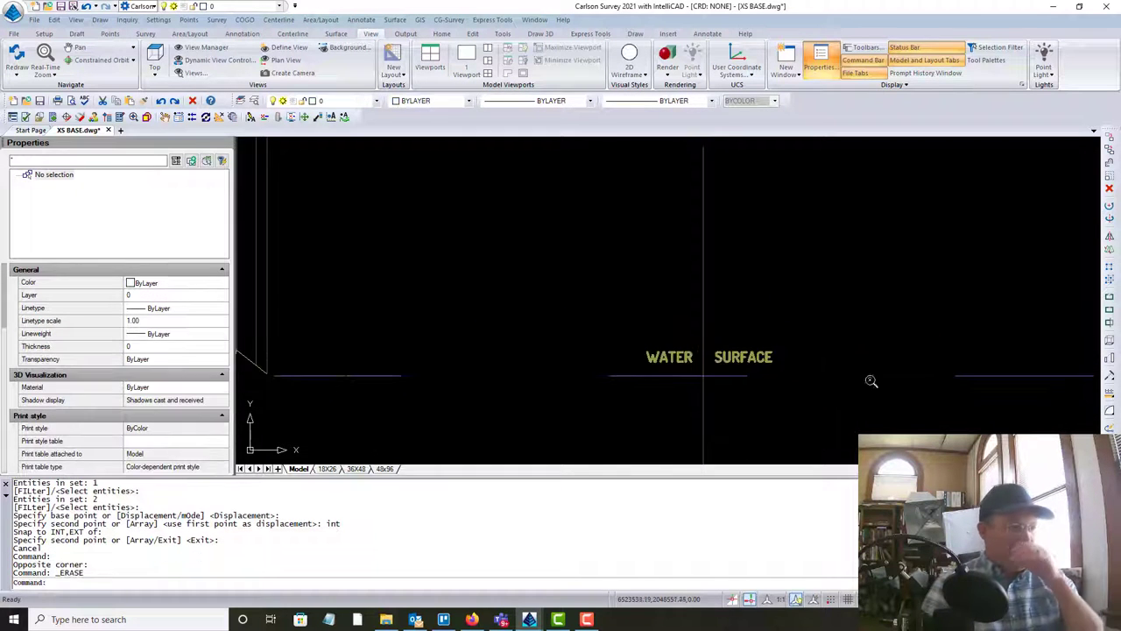
{"action": "mouse_move", "coordinate": [766, 387]}
{"action": "middle_mouse_down"}
{"action": "mouse_move", "coordinate": [736, 362]}
{"action": "mouse_move", "coordinate": [730, 434]}
{"action": "middle_mouse_up"}
{"action": "type", "text": "ex"}
{"action": "key", "text": "Return"}
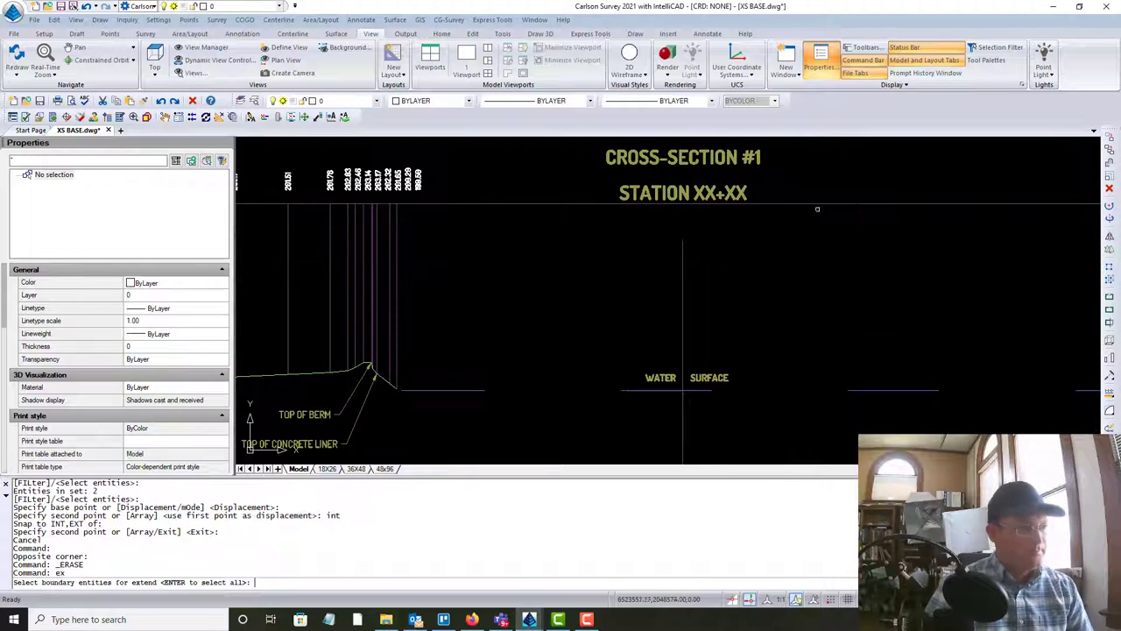
{"action": "left_click", "coordinate": [826, 222]}
{"action": "left_click", "coordinate": [811, 175]}
{"action": "key", "text": "Return"}
{"action": "left_click", "coordinate": [734, 275]}
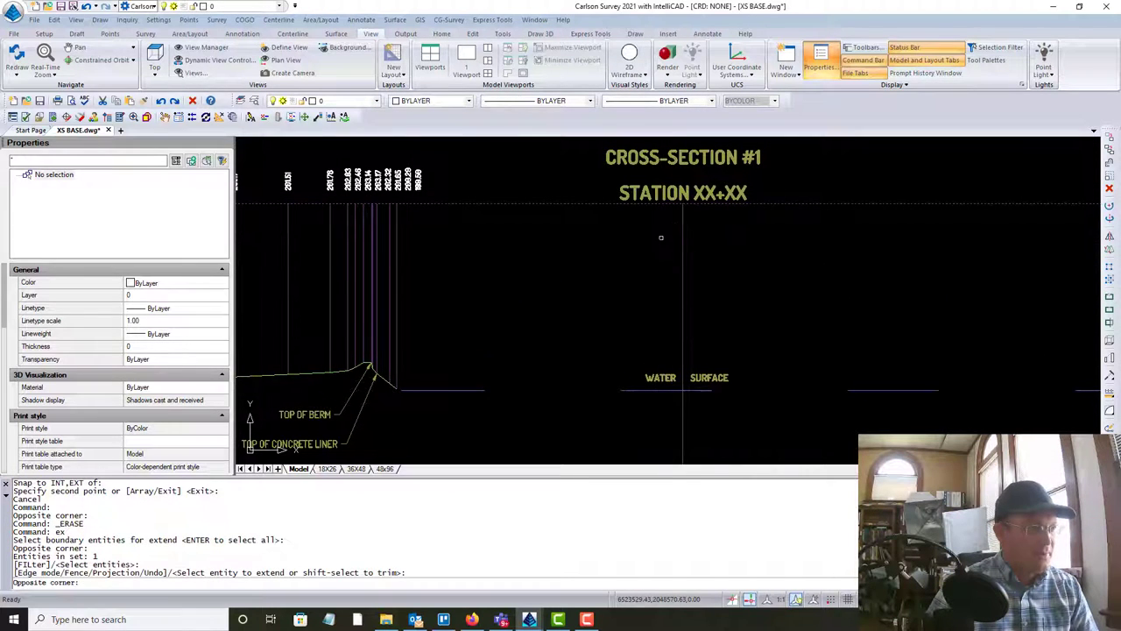
{"action": "left_click", "coordinate": [662, 237]}
{"action": "scroll", "coordinate": [662, 293], "scroll_direction": "down", "scroll_amount": 4}
{"action": "key", "text": "Escape"}
{"action": "key", "text": "Escape"}
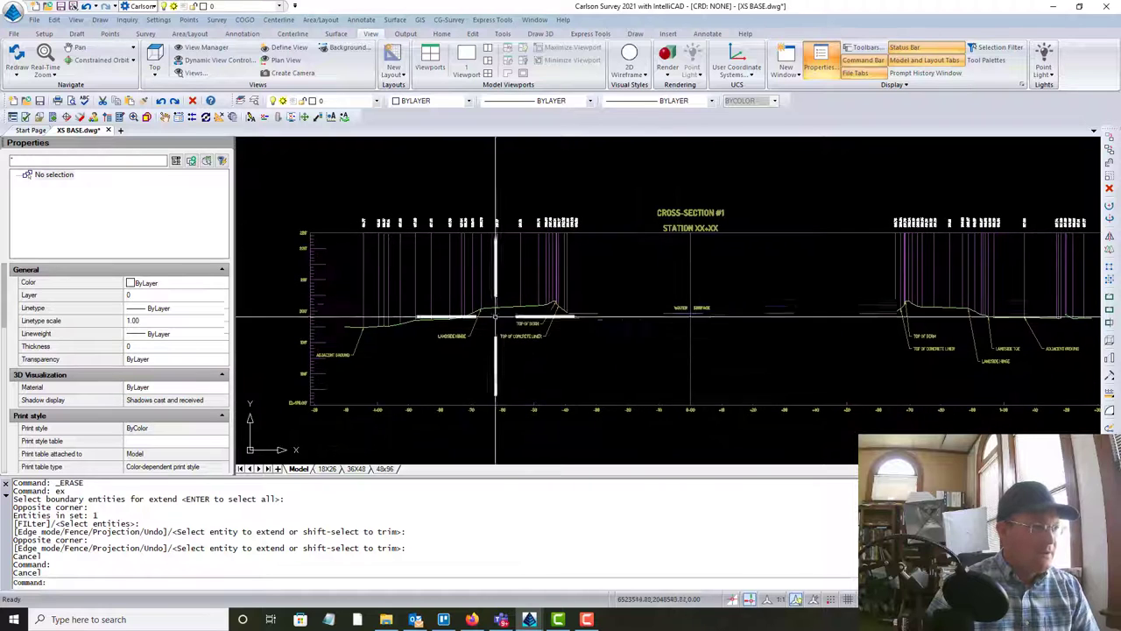
Step: Examine the left-bank profile around the TOP OF BERM and TOP OF CONCRETE LINER leaders and the start of the water-surface line
{"action": "mouse_move", "coordinate": [545, 374]}
{"action": "middle_mouse_down"}
{"action": "mouse_move", "coordinate": [578, 324]}
{"action": "mouse_move", "coordinate": [519, 362]}
{"action": "middle_mouse_up"}
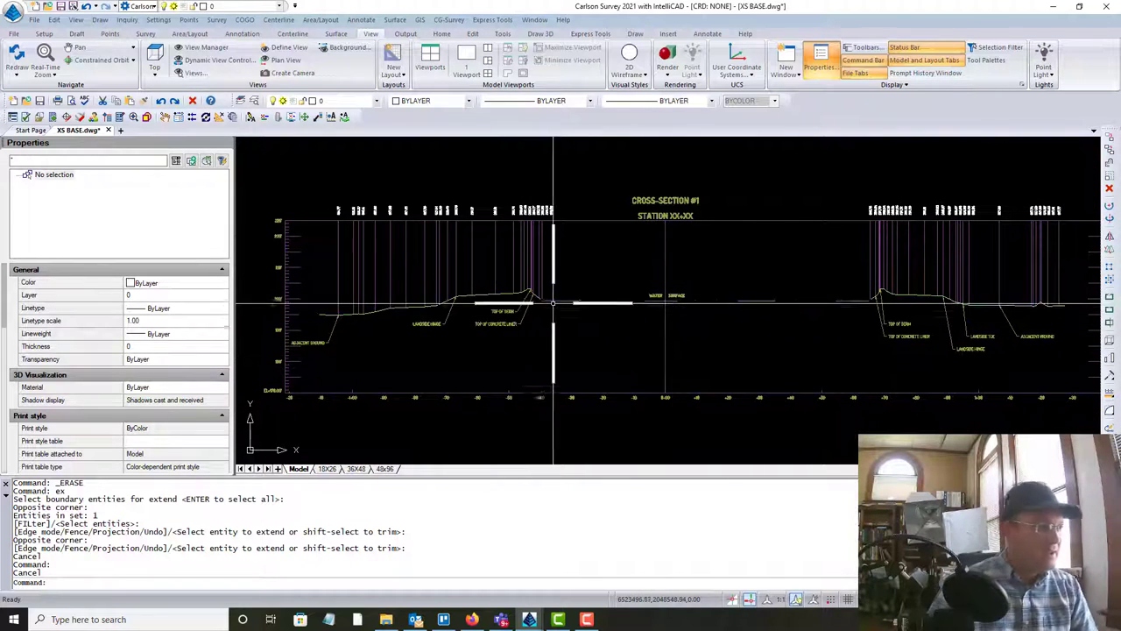
{"action": "scroll", "coordinate": [552, 302], "scroll_direction": "up", "scroll_amount": 5}
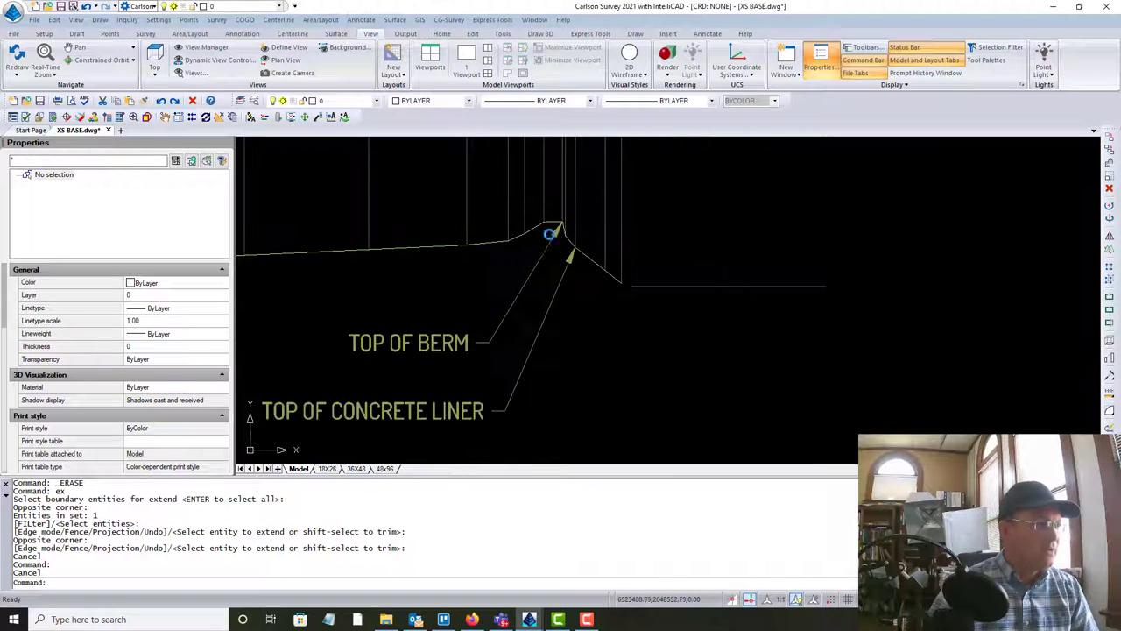
{"action": "scroll", "coordinate": [561, 231], "scroll_direction": "up", "scroll_amount": 3}
{"action": "scroll", "coordinate": [604, 228], "scroll_direction": "down", "scroll_amount": 2}
{"action": "scroll", "coordinate": [604, 230], "scroll_direction": "up", "scroll_amount": 2}
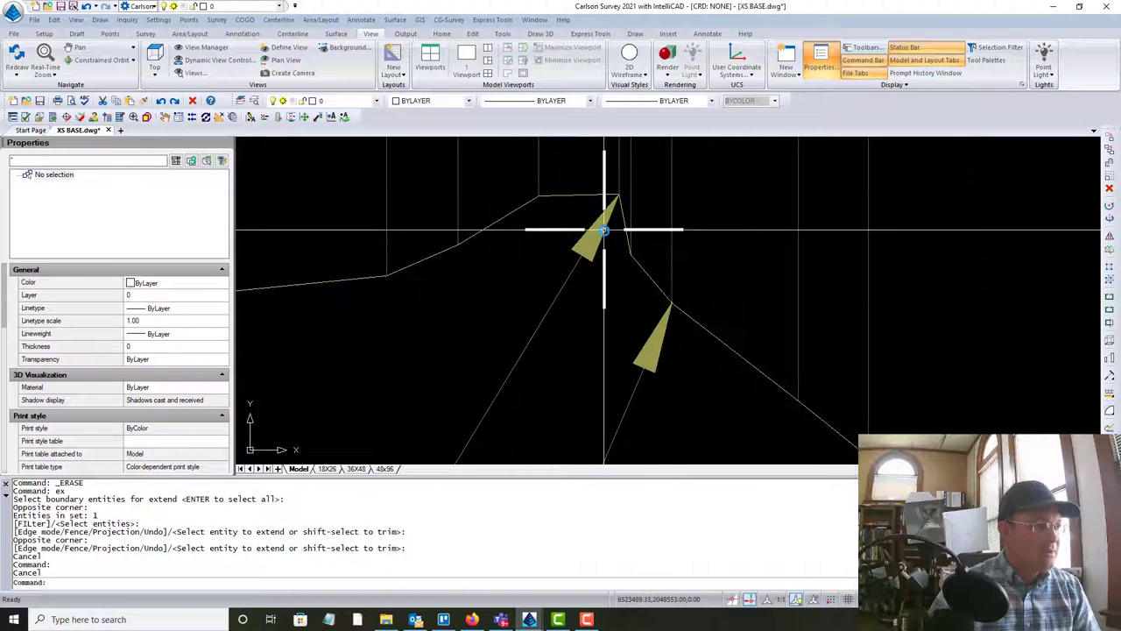
{"action": "left_click", "coordinate": [604, 229]}
{"action": "middle_click_drag", "start_coordinate": [604, 261], "coordinate": [741, 136]}
{"action": "key", "text": "Escape"}
{"action": "scroll", "coordinate": [711, 268], "scroll_direction": "down", "scroll_amount": 4}
{"action": "scroll", "coordinate": [734, 228], "scroll_direction": "down", "scroll_amount": 2}
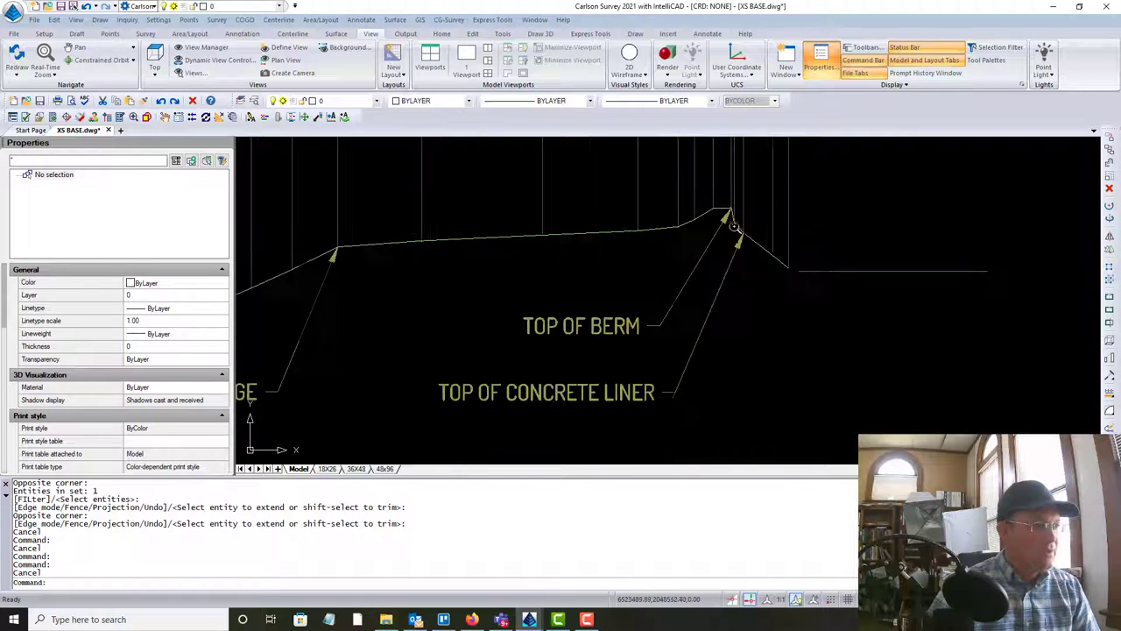
{"action": "scroll", "coordinate": [617, 305], "scroll_direction": "down", "scroll_amount": 2}
{"action": "scroll", "coordinate": [605, 315], "scroll_direction": "up", "scroll_amount": 6}
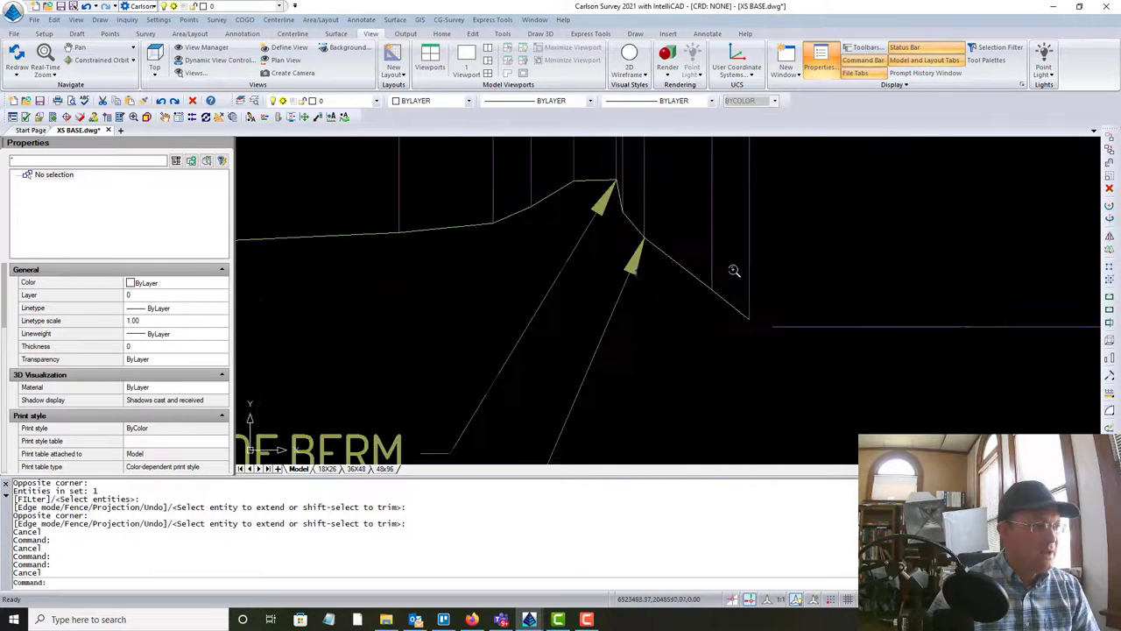
Step: Stretch the left bank's TOP OF CONCRETE LINER leader arrowhead up the slope to the break point just below the berm
{"action": "left_click_drag", "start_coordinate": [652, 276], "coordinate": [601, 242]}
{"action": "scroll", "coordinate": [685, 280], "scroll_direction": "down", "scroll_amount": 1}
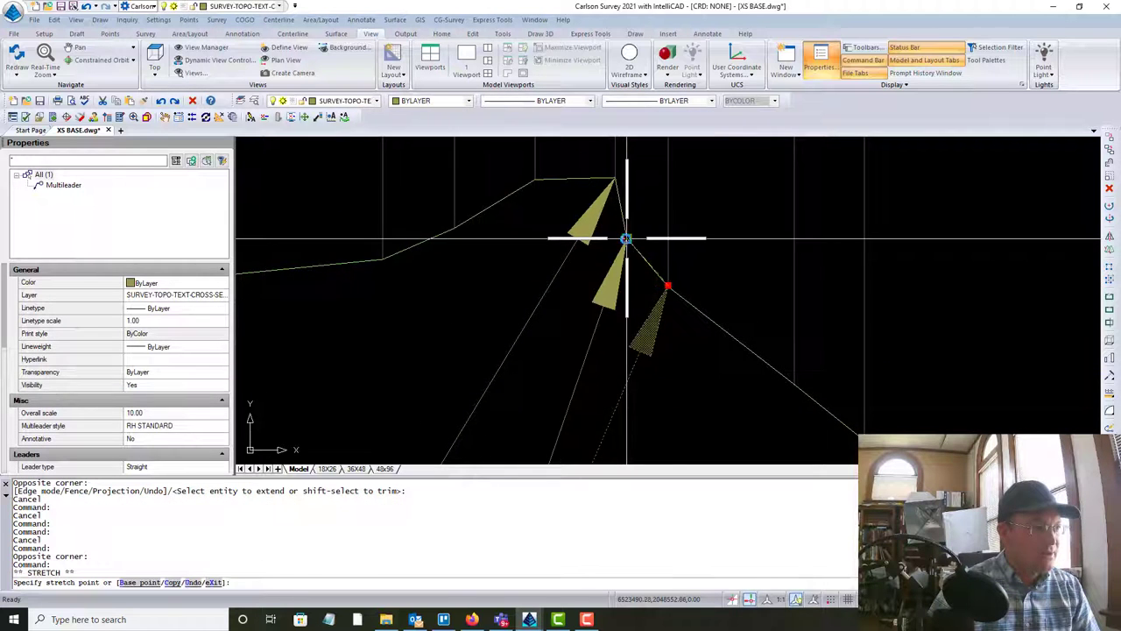
{"action": "key", "text": "Escape"}
{"action": "key", "text": "Escape"}
{"action": "scroll", "coordinate": [626, 238], "scroll_direction": "down", "scroll_amount": 5}
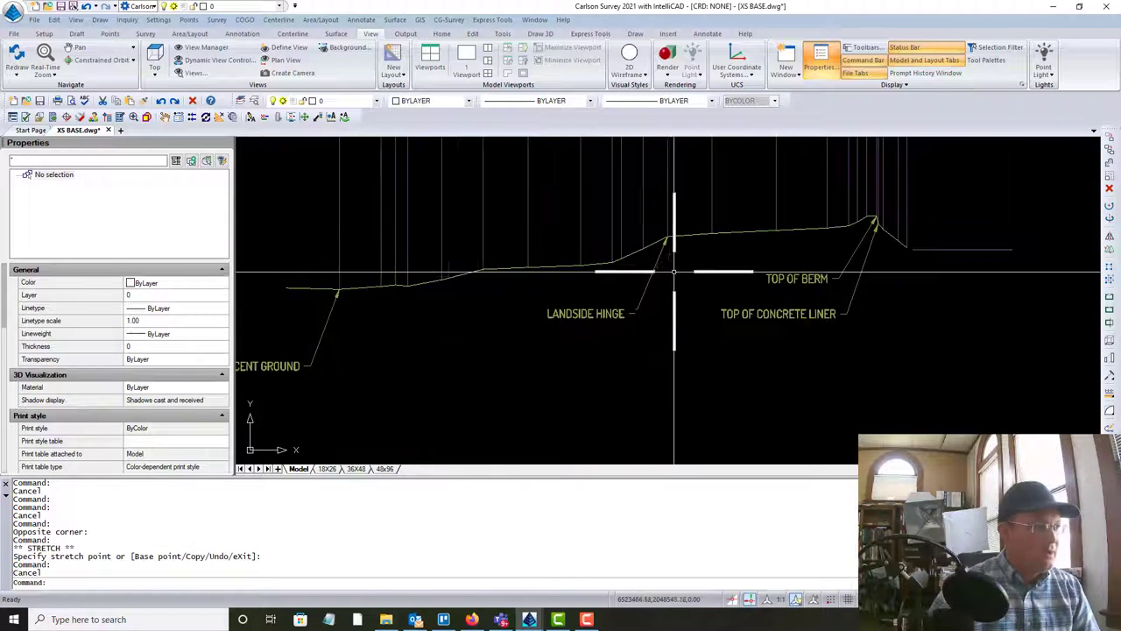
{"action": "mouse_move", "coordinate": [599, 328]}
{"action": "middle_mouse_down"}
{"action": "mouse_move", "coordinate": [662, 299]}
{"action": "mouse_move", "coordinate": [754, 282]}
{"action": "middle_mouse_up"}
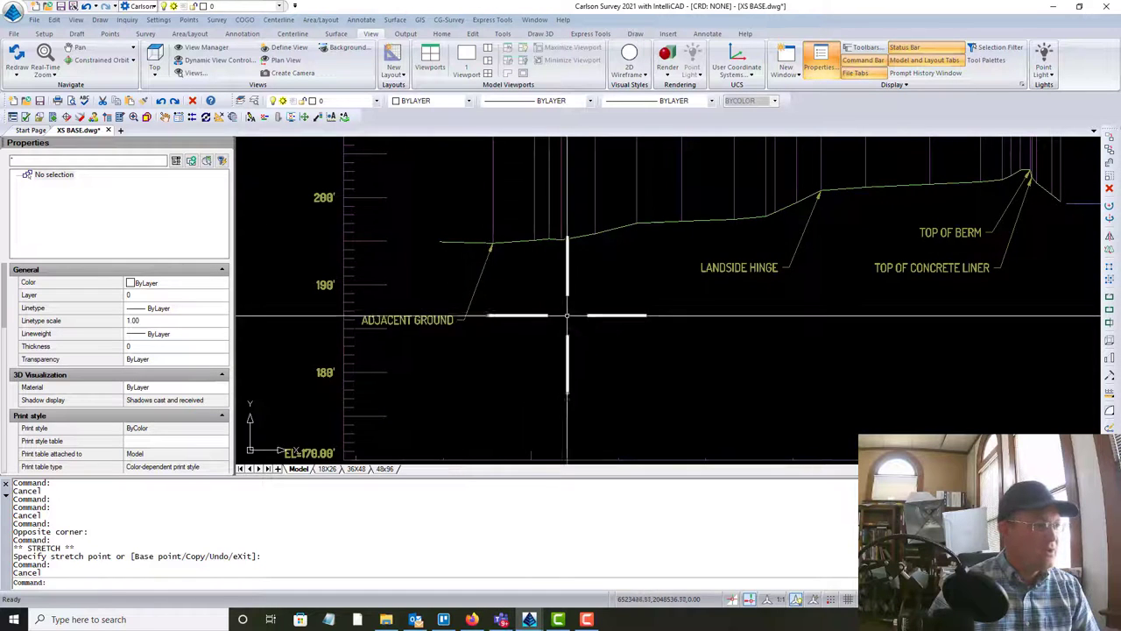
{"action": "scroll", "coordinate": [667, 318], "scroll_direction": "down", "scroll_amount": 1}
{"action": "middle_click_drag", "start_coordinate": [829, 333], "coordinate": [233, 327]}
{"action": "middle_click_drag", "start_coordinate": [560, 316], "coordinate": [1112, 302]}
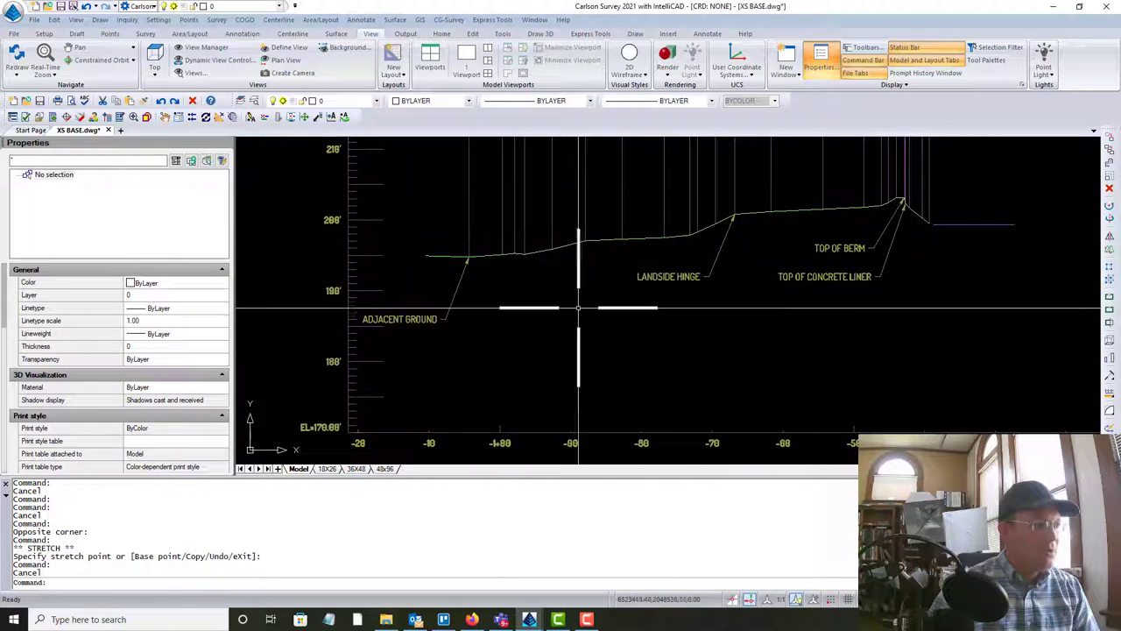
{"action": "left_click", "coordinate": [687, 276]}
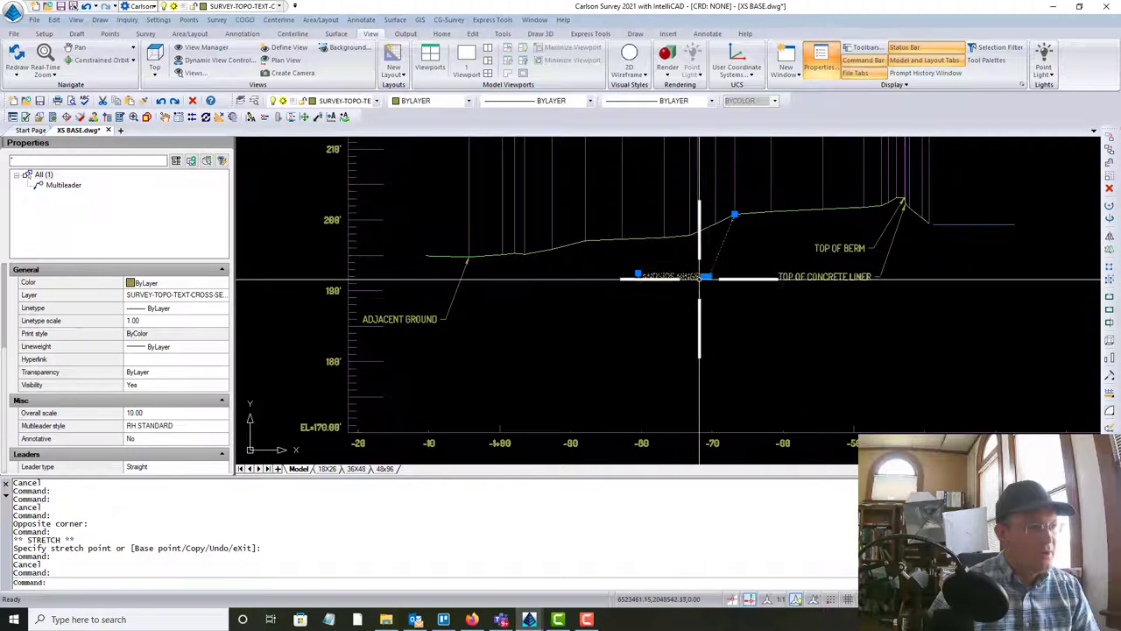
{"action": "left_click", "coordinate": [660, 296]}
{"action": "left_click", "coordinate": [691, 288]}
{"action": "key", "text": "Escape"}
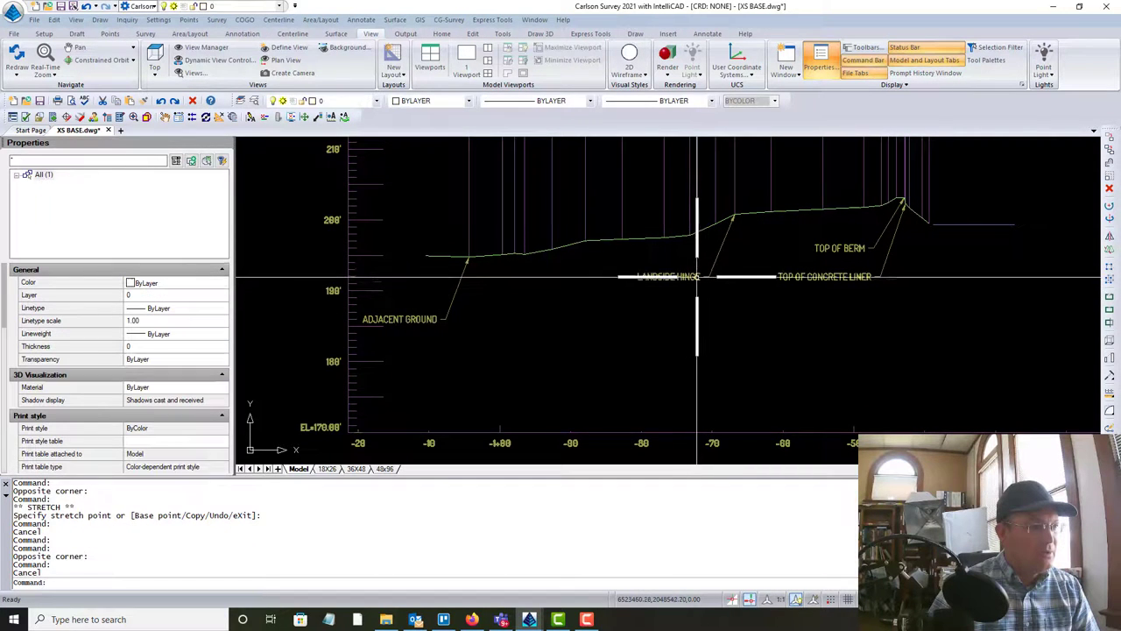
{"action": "left_click", "coordinate": [698, 277]}
{"action": "left_click", "coordinate": [706, 278]}
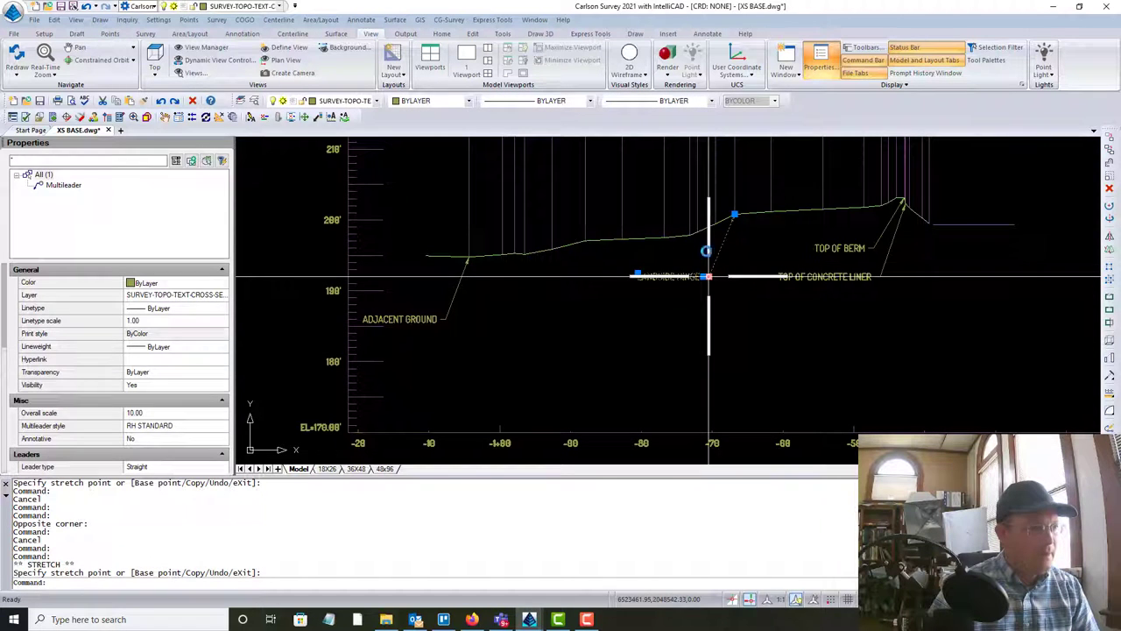
{"action": "key", "text": "Escape"}
Step: Stretch the right bank's TOP OF CONCRETE LINER leader arrowhead up the slope to the break point just below the berm
{"action": "scroll", "coordinate": [734, 270], "scroll_direction": "down", "scroll_amount": 5}
{"action": "middle_click_drag", "start_coordinate": [883, 293], "coordinate": [520, 290]}
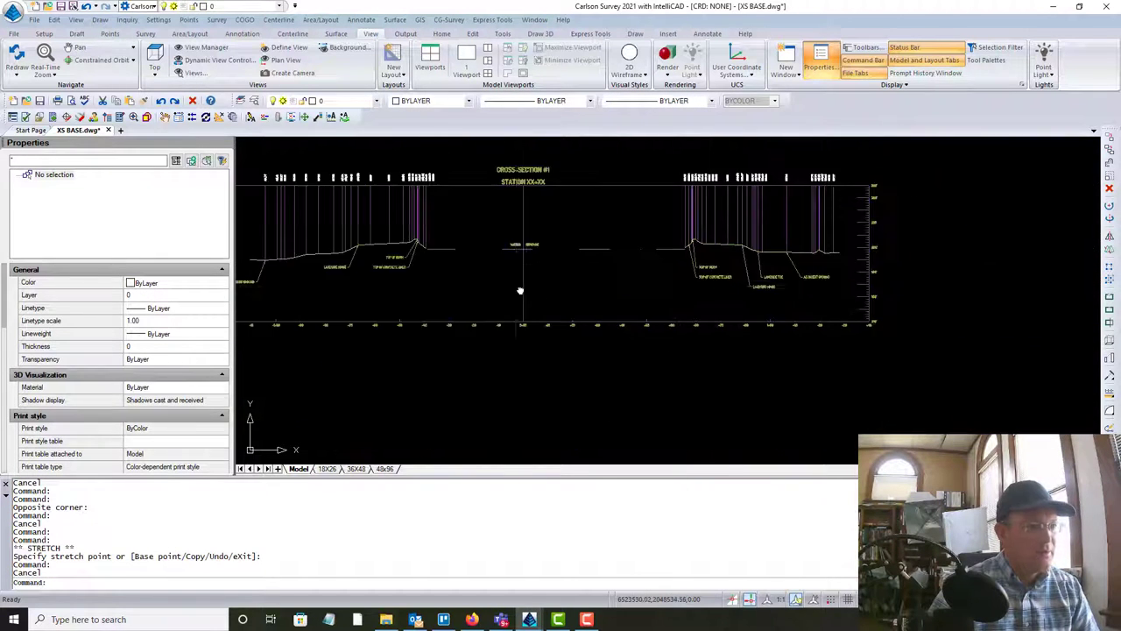
{"action": "scroll", "coordinate": [745, 276], "scroll_direction": "up", "scroll_amount": 5}
{"action": "scroll", "coordinate": [599, 172], "scroll_direction": "up", "scroll_amount": 5}
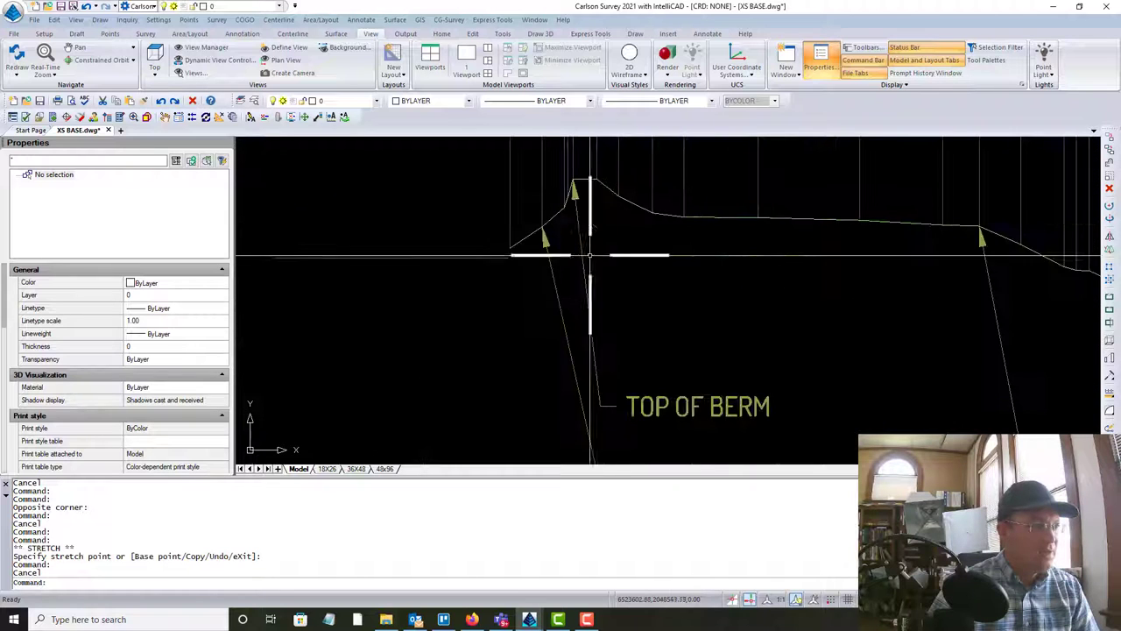
{"action": "scroll", "coordinate": [592, 255], "scroll_direction": "down", "scroll_amount": 3}
{"action": "scroll", "coordinate": [530, 249], "scroll_direction": "up", "scroll_amount": 3}
{"action": "left_click", "coordinate": [711, 412]}
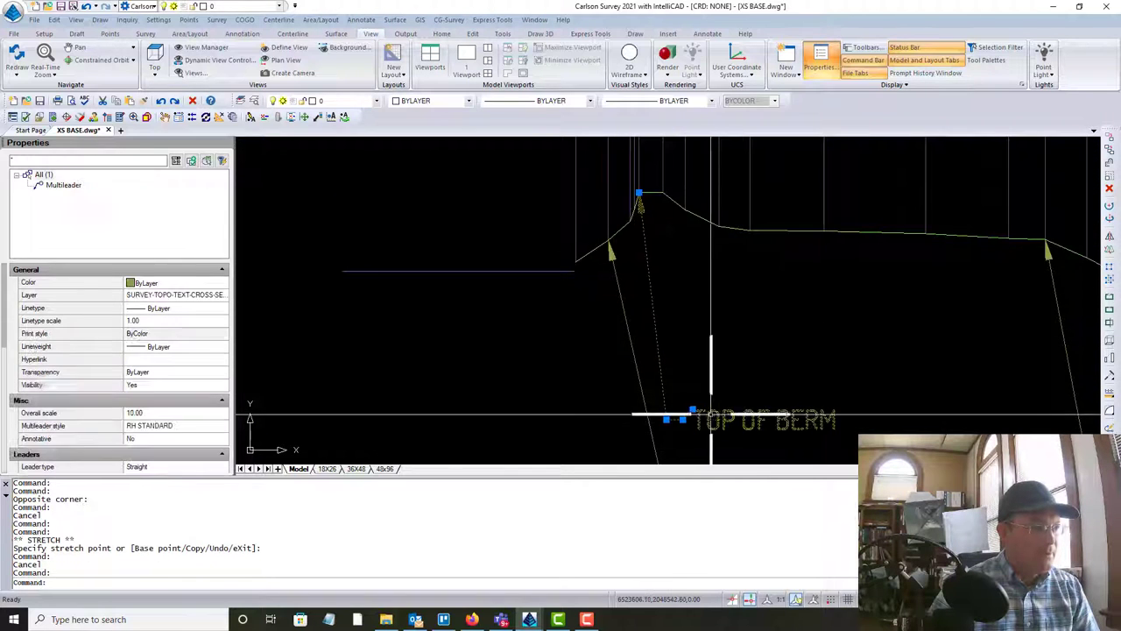
{"action": "key", "text": "Escape"}
{"action": "left_click", "coordinate": [623, 268]}
{"action": "left_click", "coordinate": [610, 240]}
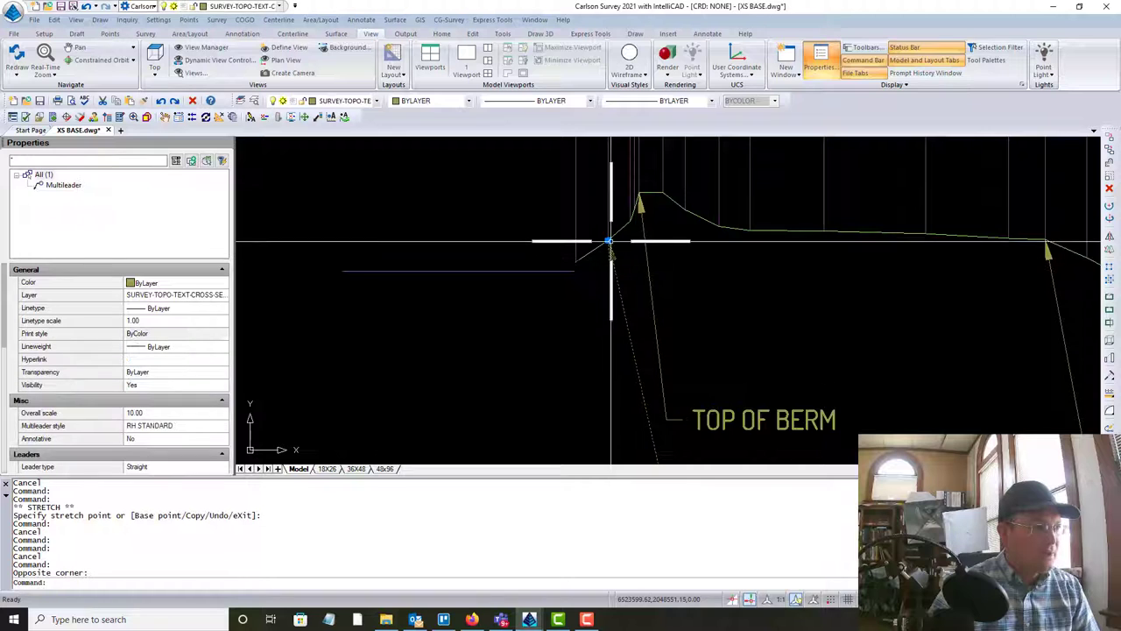
{"action": "left_click", "coordinate": [610, 241]}
{"action": "key", "text": "Escape"}
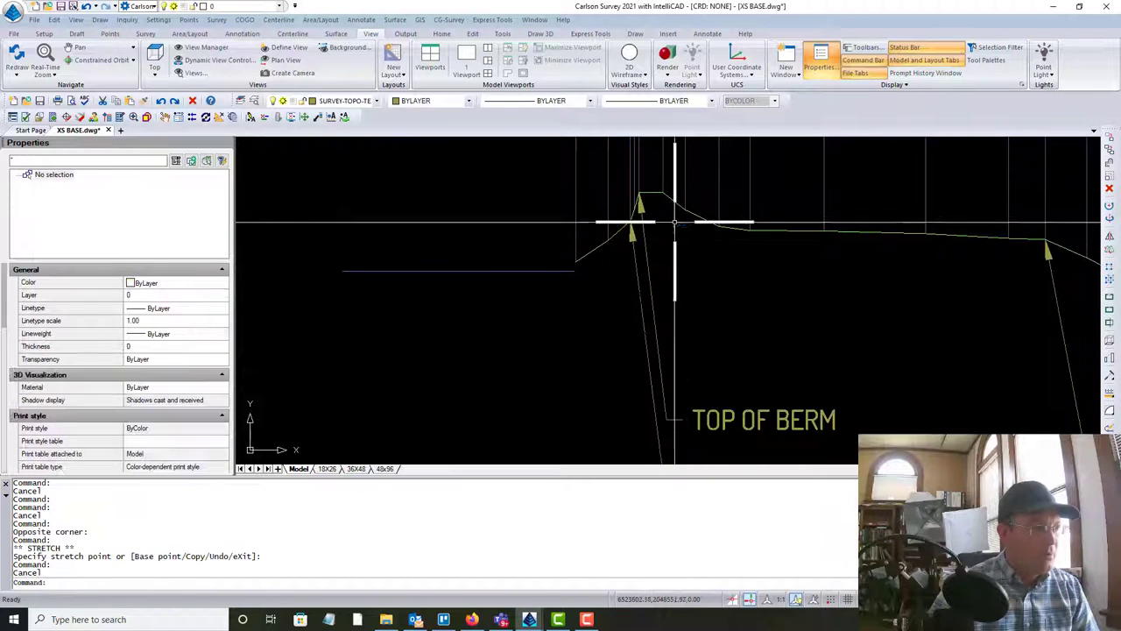
Step: Thaw the layer SURVEY-TOPO-LINES-CROSS-SECTION-TEXT-ALIGN
{"action": "scroll", "coordinate": [822, 303], "scroll_direction": "down", "scroll_amount": 3}
{"action": "mouse_move", "coordinate": [822, 303]}
{"action": "middle_mouse_down"}
{"action": "mouse_move", "coordinate": [490, 288]}
{"action": "mouse_move", "coordinate": [934, 295]}
{"action": "middle_mouse_up"}
{"action": "scroll", "coordinate": [568, 253], "scroll_direction": "down", "scroll_amount": 3}
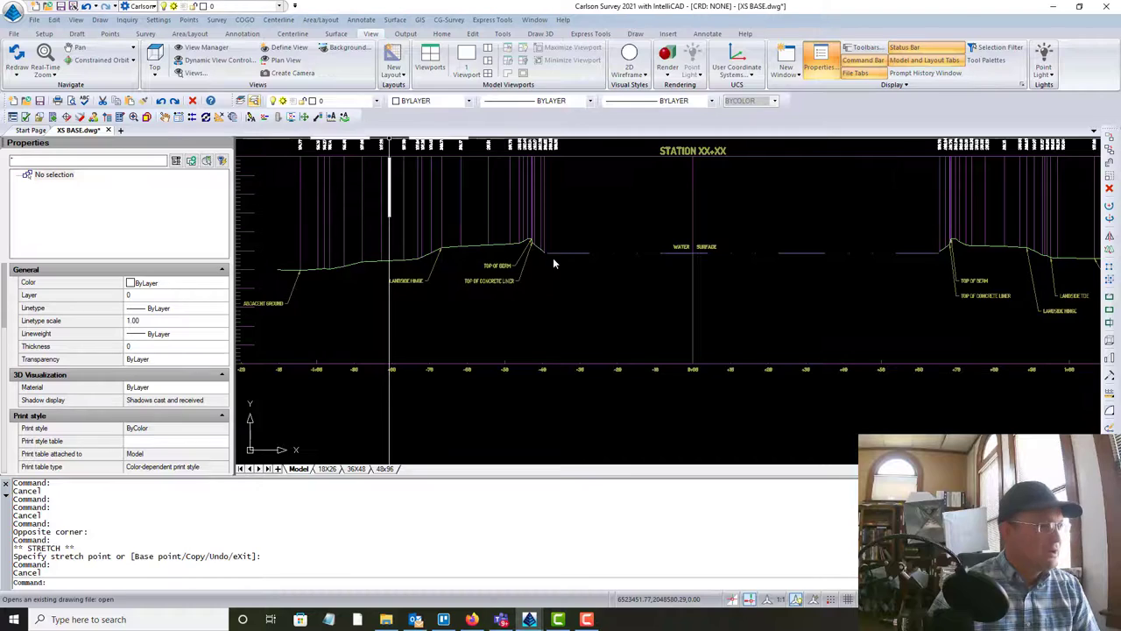
{"action": "scroll", "coordinate": [566, 283], "scroll_direction": "down", "scroll_amount": 5}
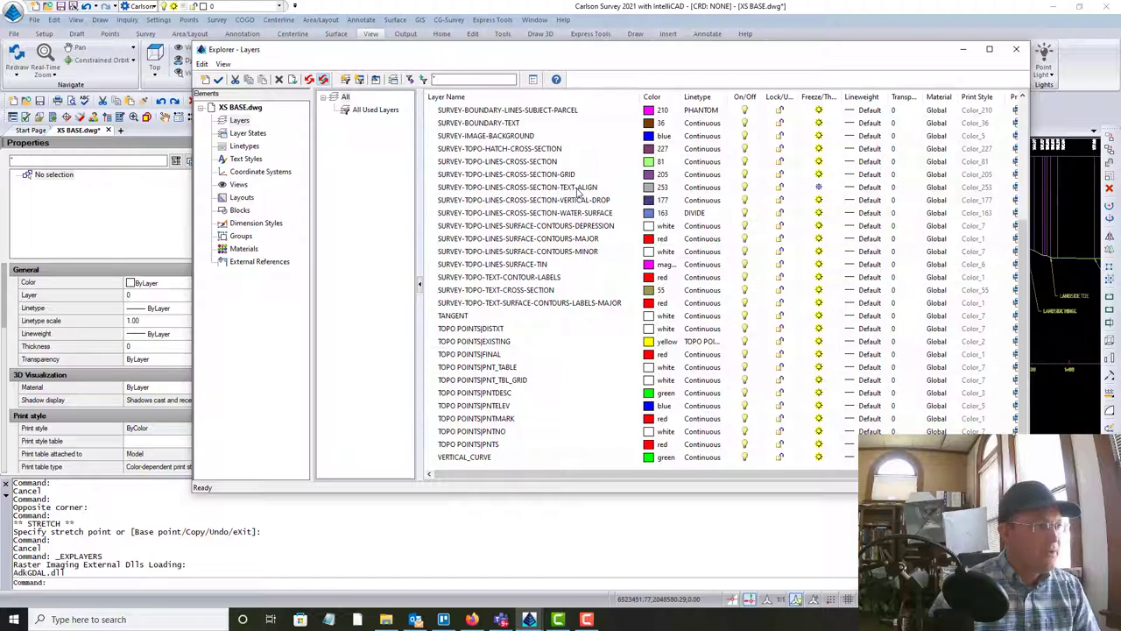
{"action": "left_click", "coordinate": [815, 189]}
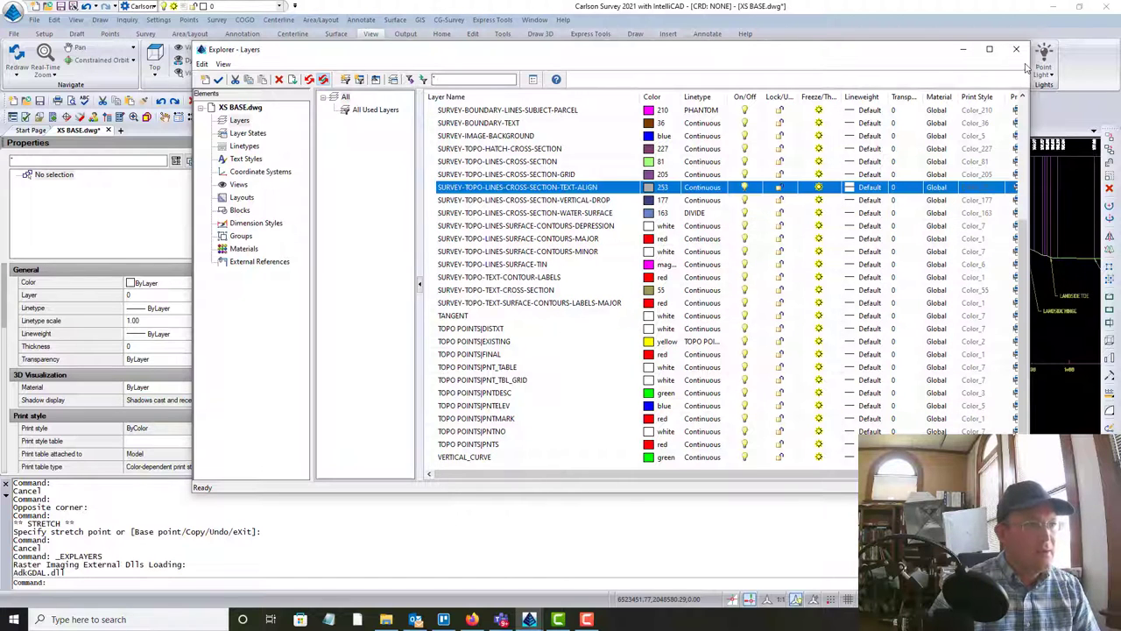
{"action": "left_click", "coordinate": [1016, 50]}
Step: Copy the 13 horizontal text-alignment lines from the cross-section below to Cross-Section #1, from grid base at station 0+00 to the matching point
{"action": "scroll", "coordinate": [535, 320], "scroll_direction": "down", "scroll_amount": 5}
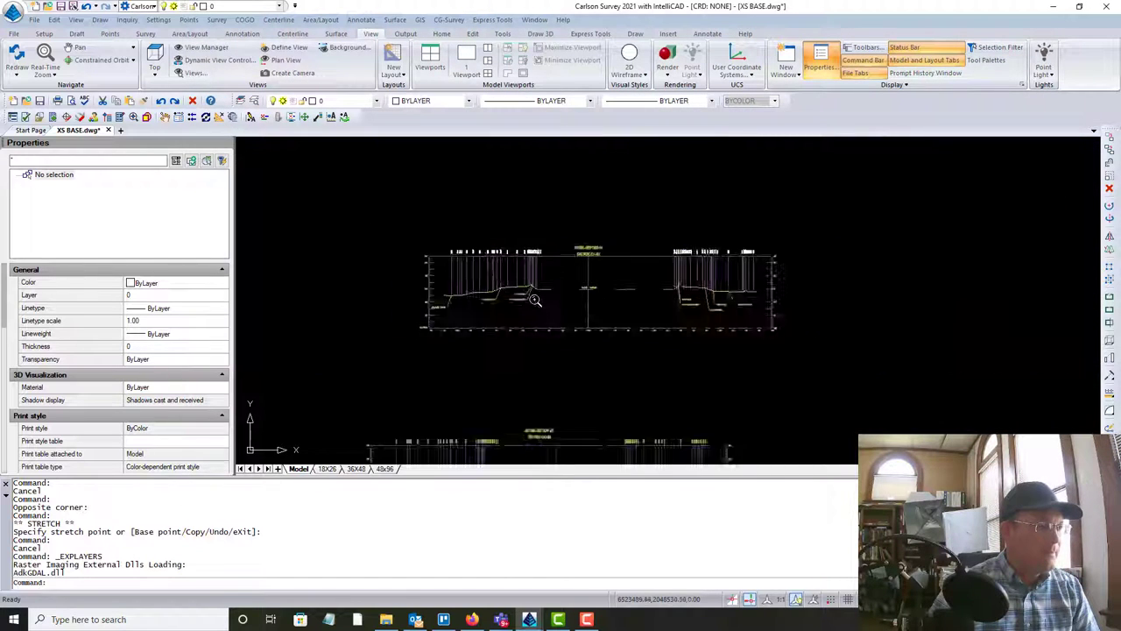
{"action": "scroll", "coordinate": [530, 350], "scroll_direction": "up", "scroll_amount": 5}
{"action": "scroll", "coordinate": [588, 325], "scroll_direction": "down", "scroll_amount": 7}
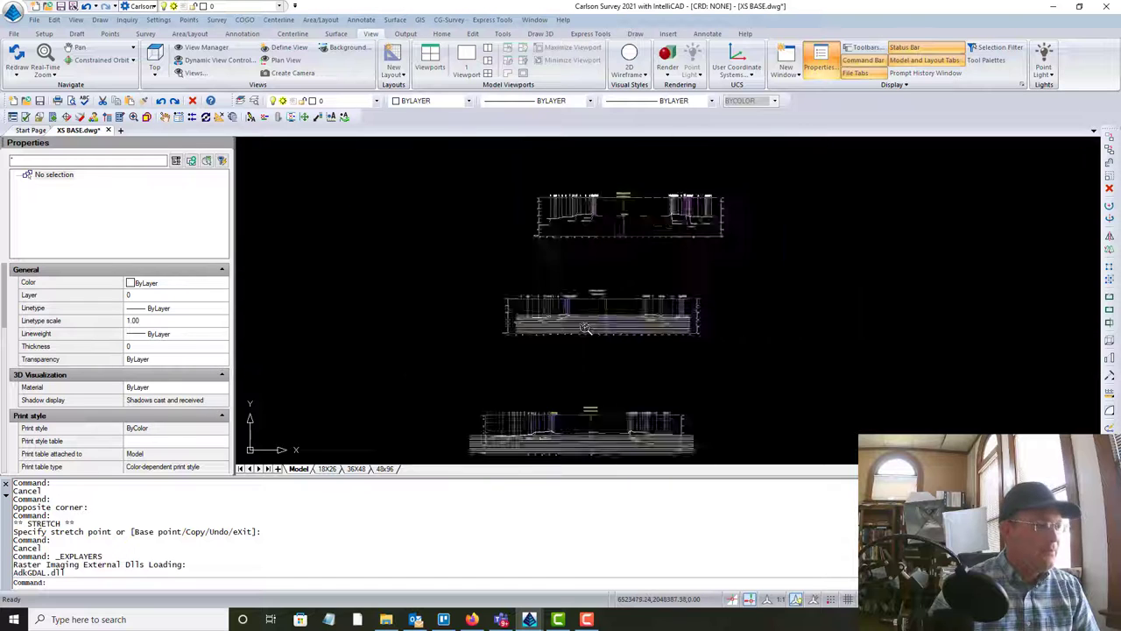
{"action": "scroll", "coordinate": [591, 315], "scroll_direction": "up", "scroll_amount": 5}
{"action": "scroll", "coordinate": [593, 313], "scroll_direction": "down", "scroll_amount": 5}
{"action": "scroll", "coordinate": [613, 308], "scroll_direction": "up", "scroll_amount": 4}
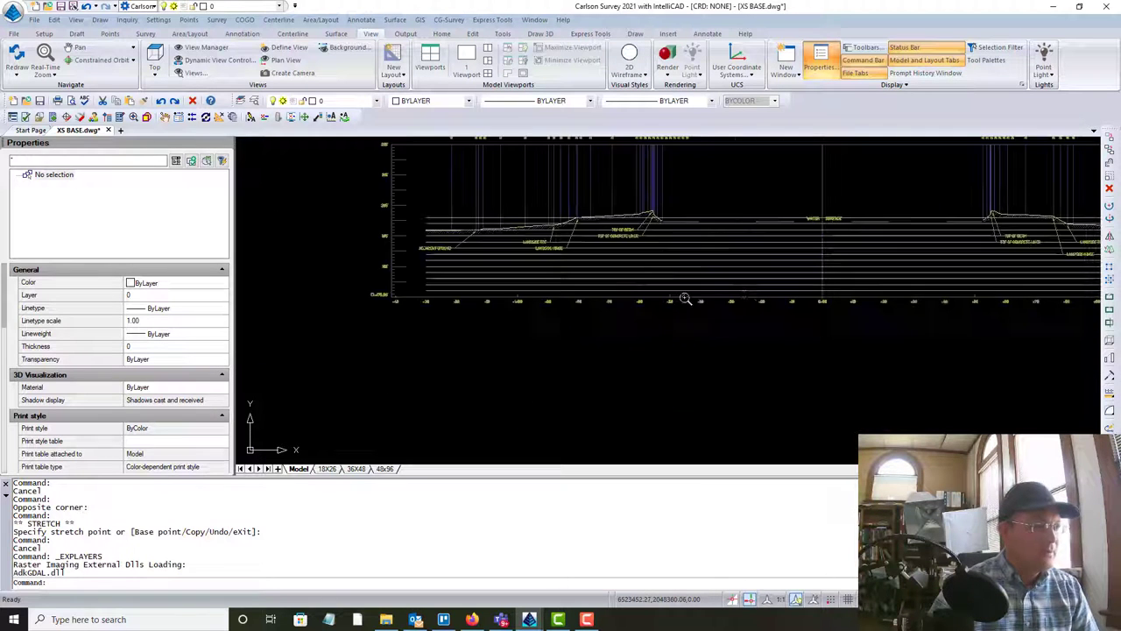
{"action": "scroll", "coordinate": [748, 291], "scroll_direction": "up", "scroll_amount": 2}
{"action": "type", "text": "o"}
{"action": "key", "text": "Return"}
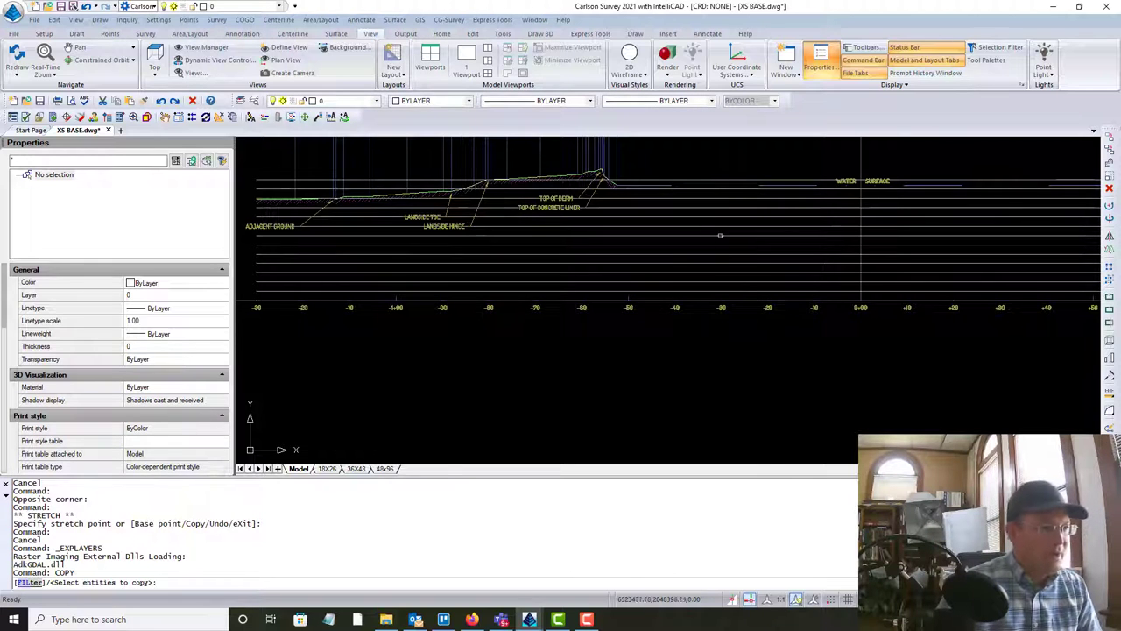
{"action": "left_click", "coordinate": [741, 296]}
{"action": "left_click", "coordinate": [732, 195]}
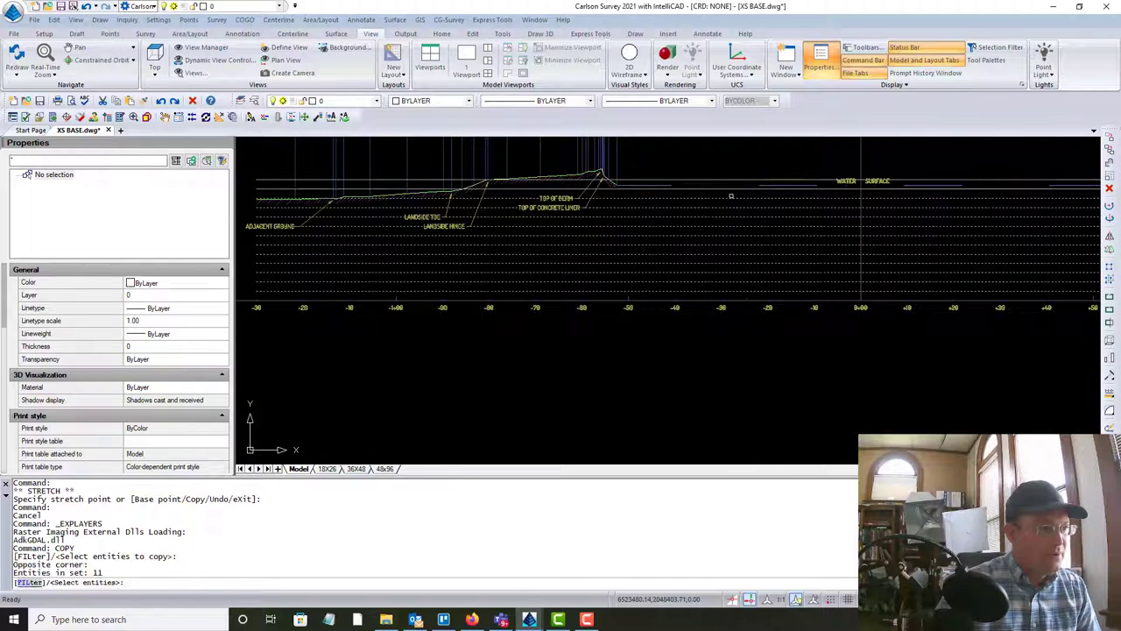
{"action": "scroll", "coordinate": [693, 193], "scroll_direction": "up", "scroll_amount": 3}
{"action": "left_click", "coordinate": [692, 196]}
{"action": "left_click", "coordinate": [691, 153]}
{"action": "key", "text": "Return"}
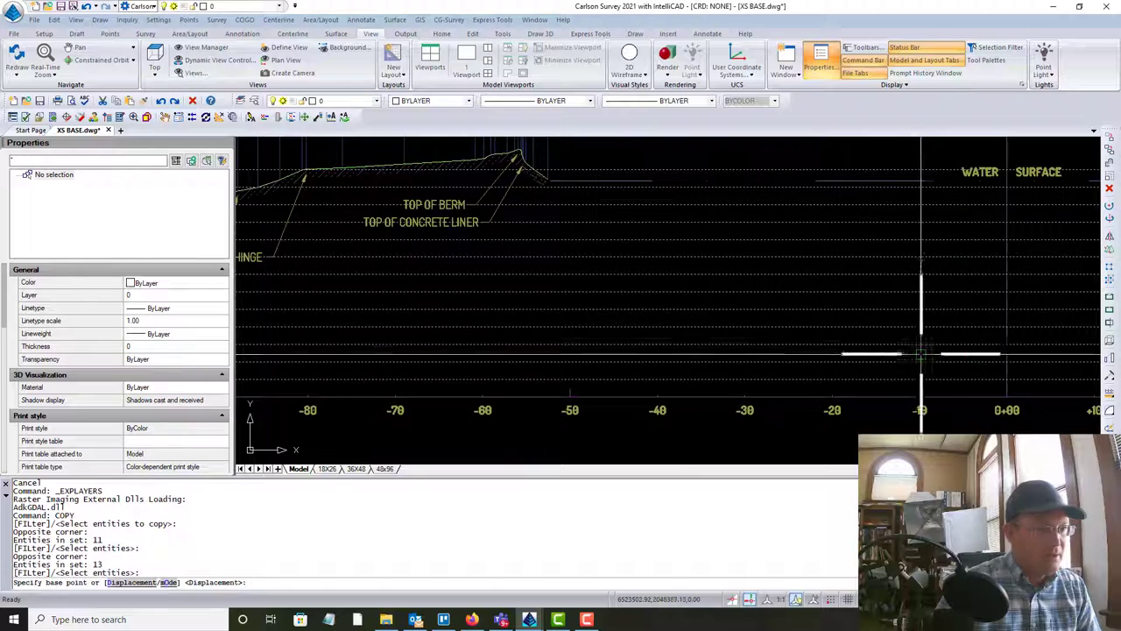
{"action": "left_click", "coordinate": [1007, 397]}
{"action": "scroll", "coordinate": [998, 250], "scroll_direction": "down", "scroll_amount": 5}
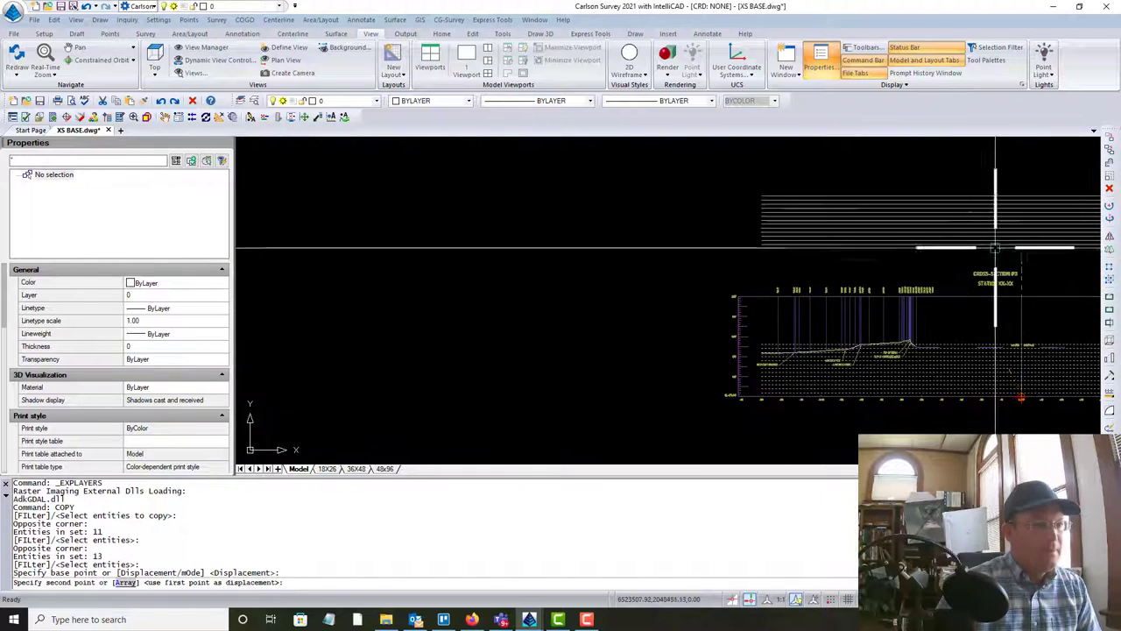
{"action": "scroll", "coordinate": [819, 369], "scroll_direction": "up", "scroll_amount": 5}
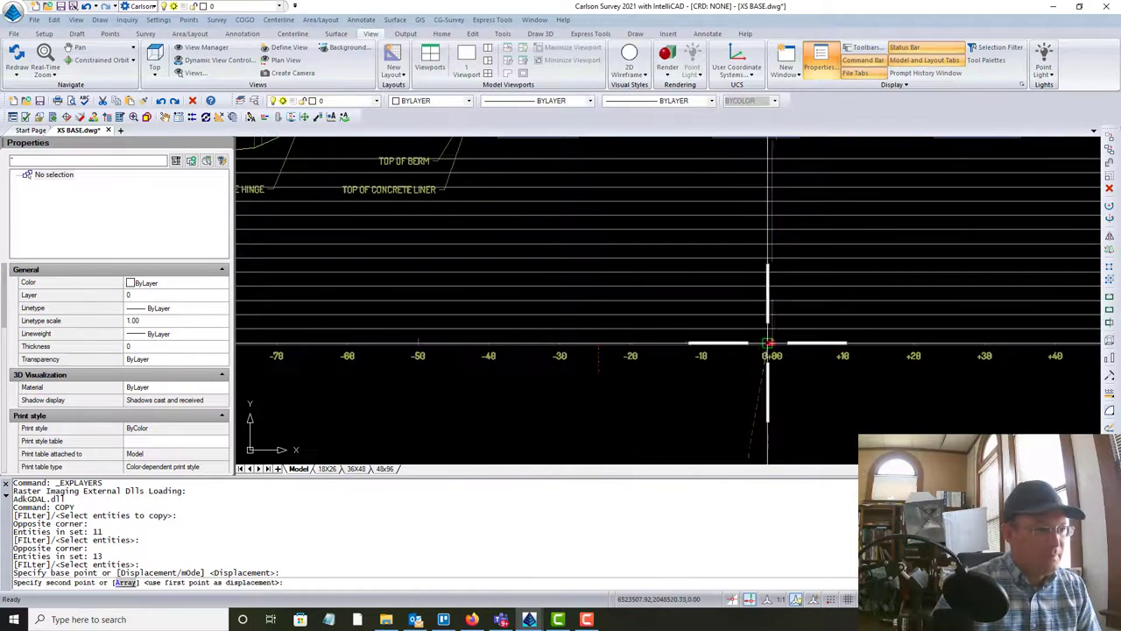
{"action": "left_click", "coordinate": [821, 435]}
{"action": "key", "text": "Escape"}
Step: Move the left bank's LANDSIDE HINGE label straight down three alignment lines, keeping its arrowhead on the hinge point
{"action": "scroll", "coordinate": [483, 227], "scroll_direction": "up", "scroll_amount": 5}
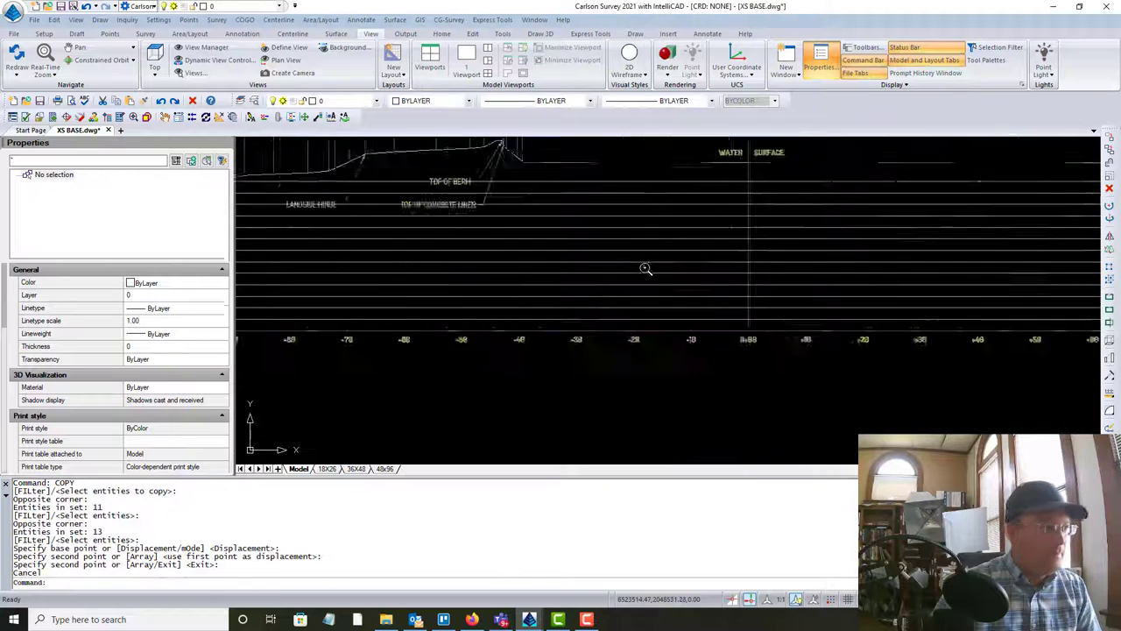
{"action": "mouse_move", "coordinate": [541, 233]}
{"action": "middle_mouse_down"}
{"action": "mouse_move", "coordinate": [710, 283]}
{"action": "mouse_move", "coordinate": [759, 283]}
{"action": "middle_mouse_up"}
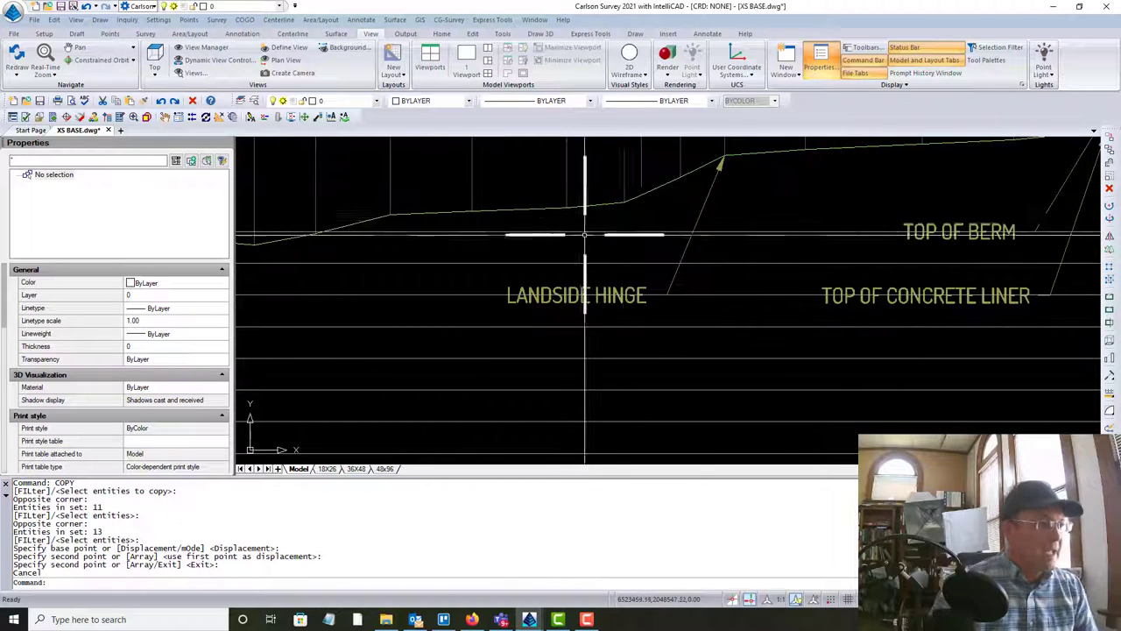
{"action": "left_click", "coordinate": [661, 296]}
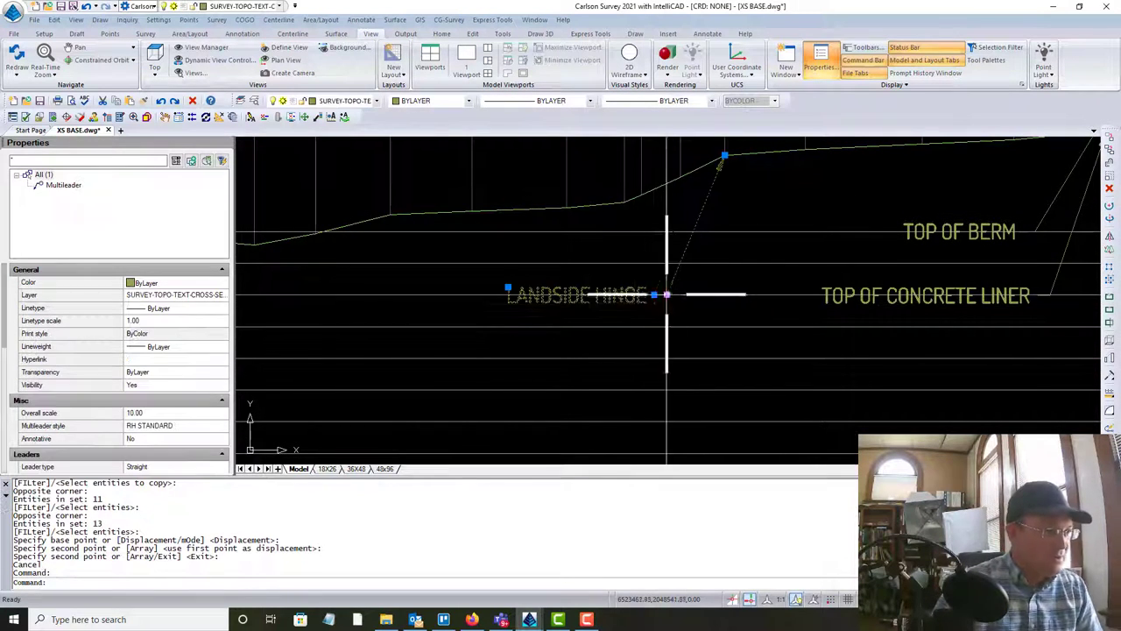
{"action": "left_click", "coordinate": [659, 295]}
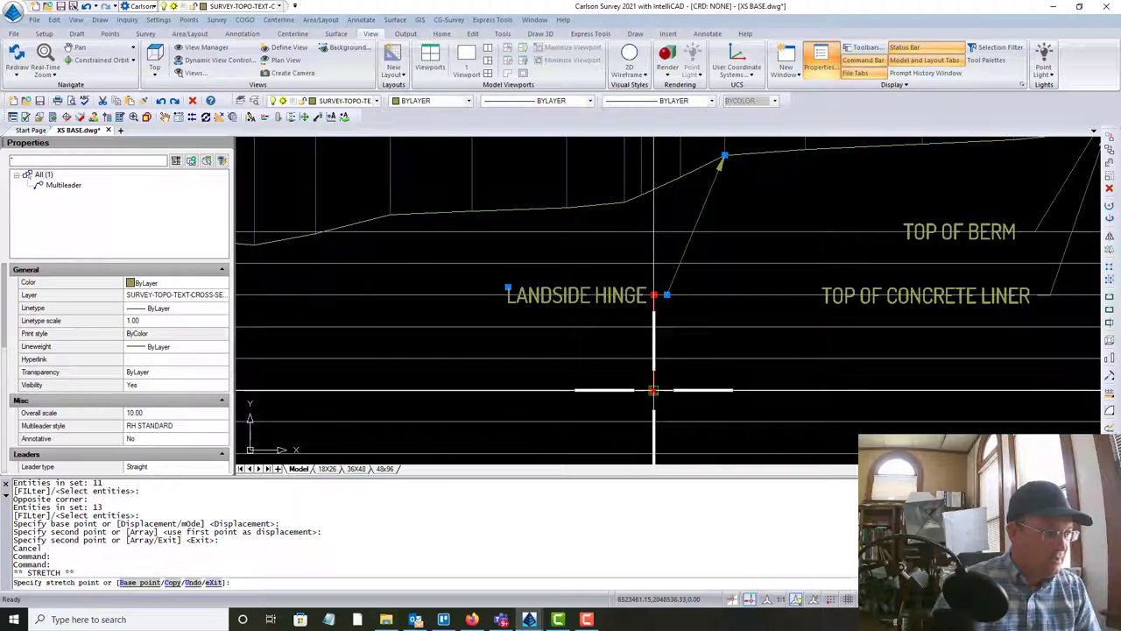
{"action": "key", "text": "Escape"}
{"action": "left_click", "coordinate": [667, 296]}
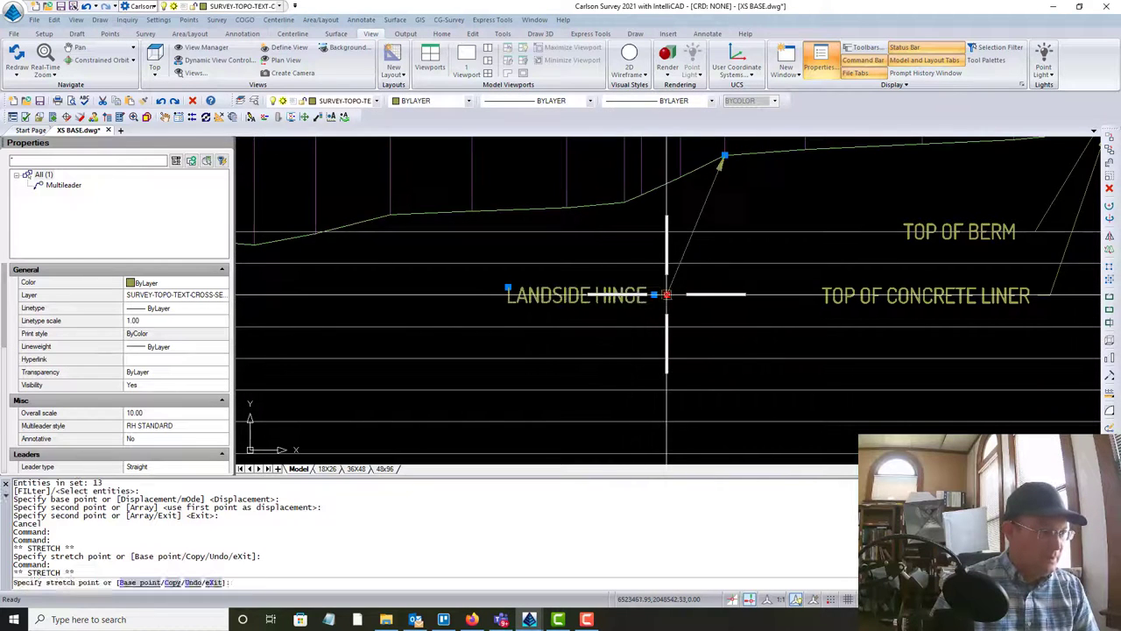
{"action": "key", "text": "Escape"}
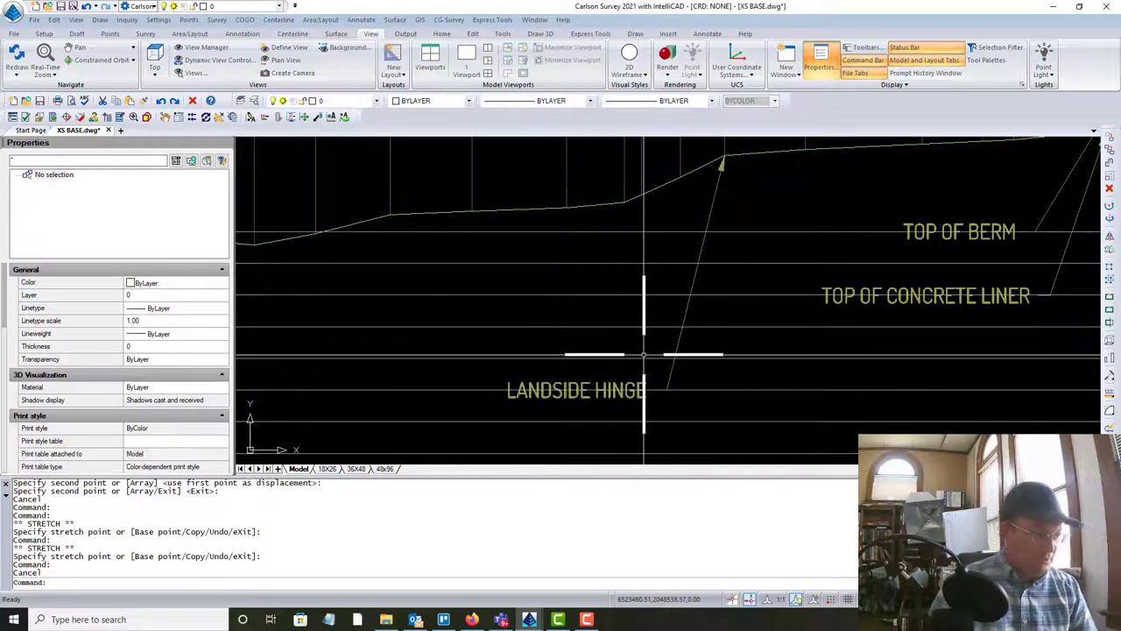
Step: Copy the LANDSIDE HINGE leader from the hinge point to the break point at the foot of the slope
{"action": "type", "text": "copy"}
{"action": "key", "text": "Return"}
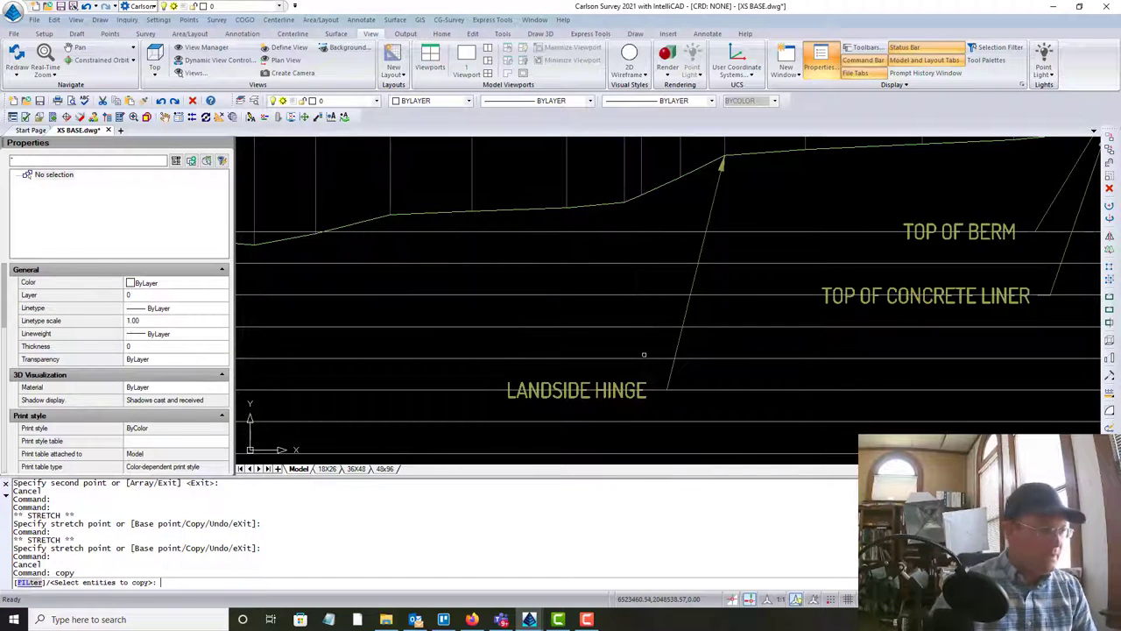
{"action": "left_click", "coordinate": [668, 345]}
{"action": "key", "text": "Return"}
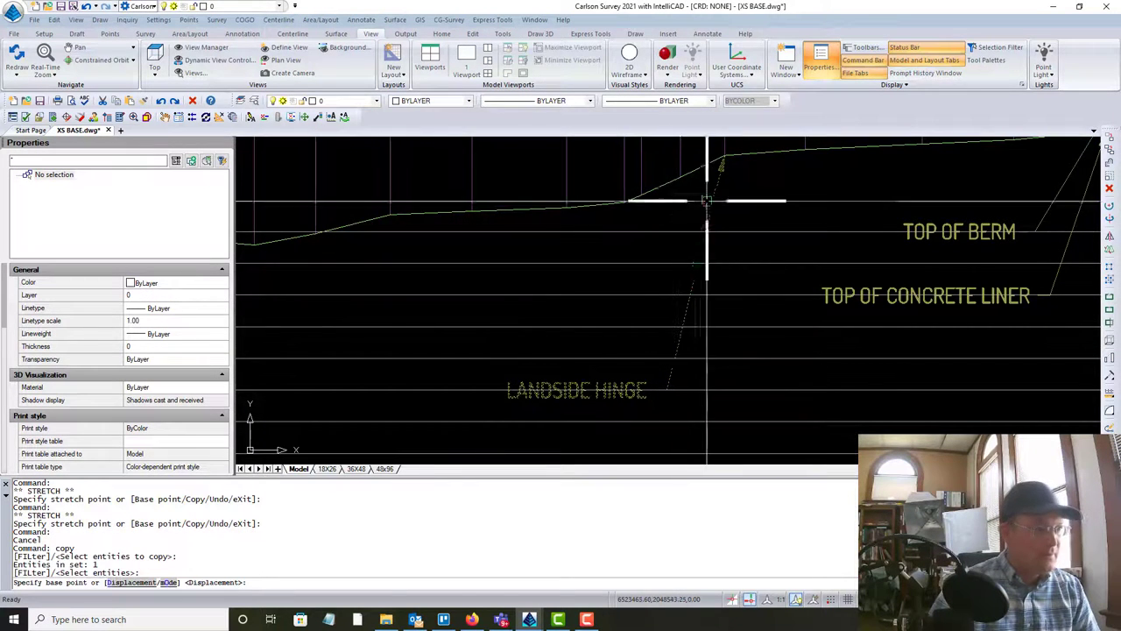
{"action": "left_click", "coordinate": [724, 157]}
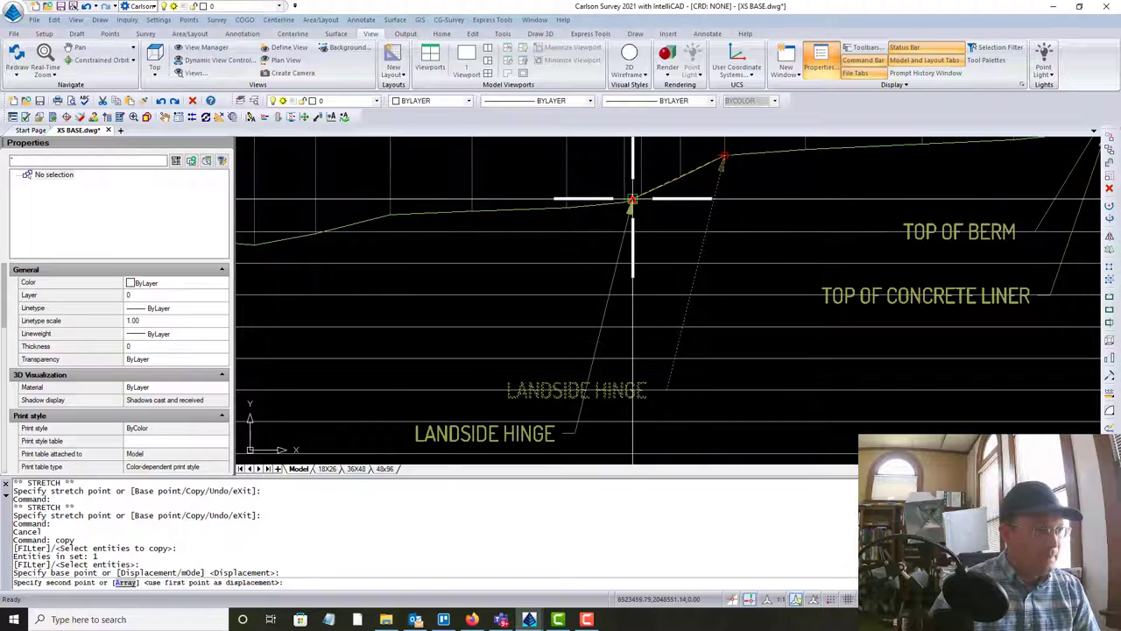
{"action": "left_click", "coordinate": [622, 202]}
{"action": "key", "text": "Escape"}
Step: Move the copied leader's label up onto the alignment line level with the TOP OF CONCRETE LINER label
{"action": "left_click", "coordinate": [562, 437]}
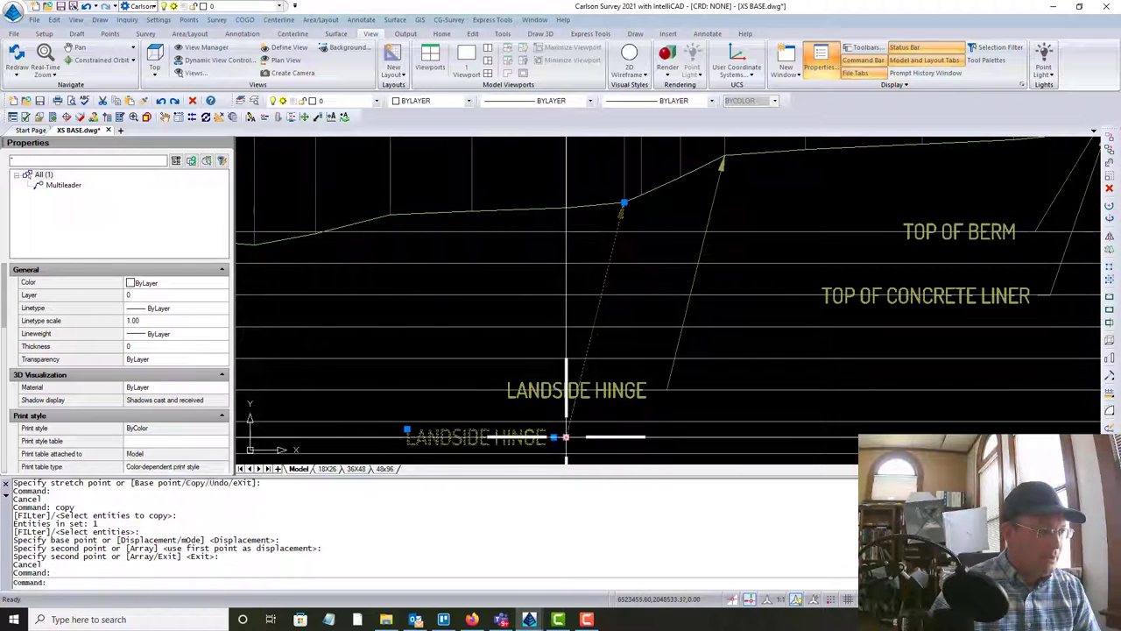
{"action": "left_click", "coordinate": [565, 437]}
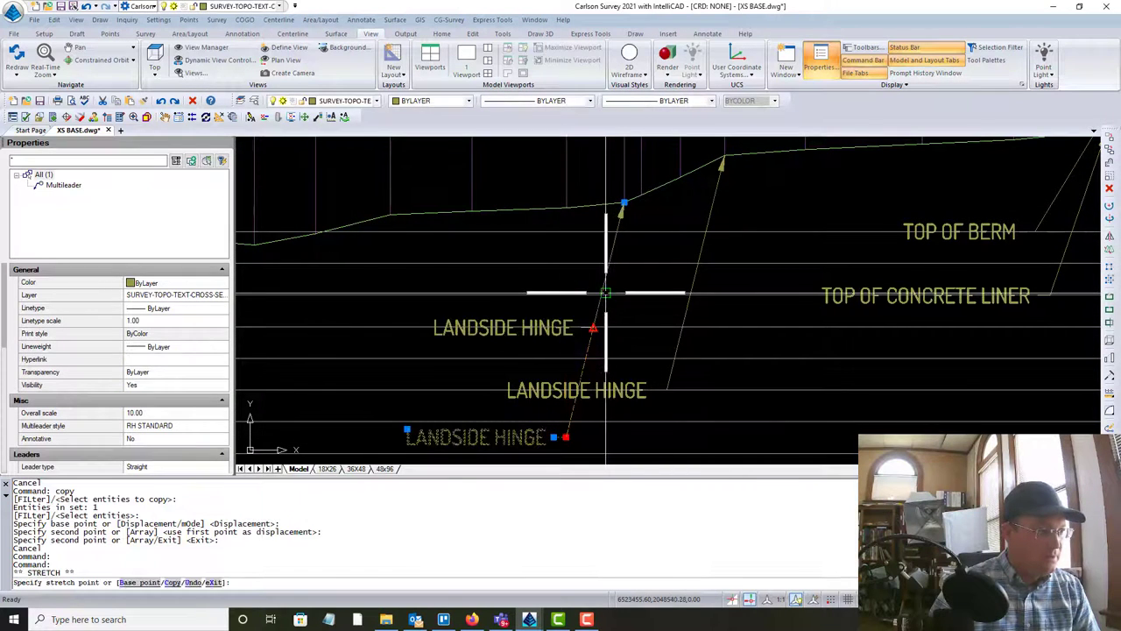
{"action": "left_click", "coordinate": [574, 298]}
{"action": "key", "text": "Escape"}
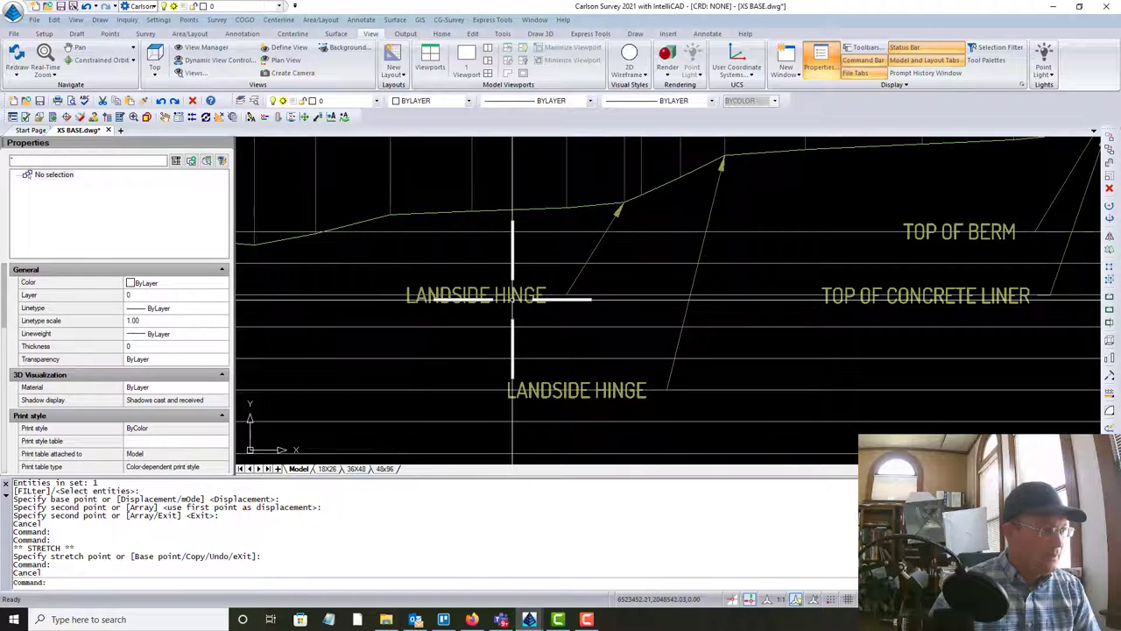
Step: Change the copied leader's label at the slope foot to read LANDSIDE TOE
{"action": "double_click", "coordinate": [509, 300]}
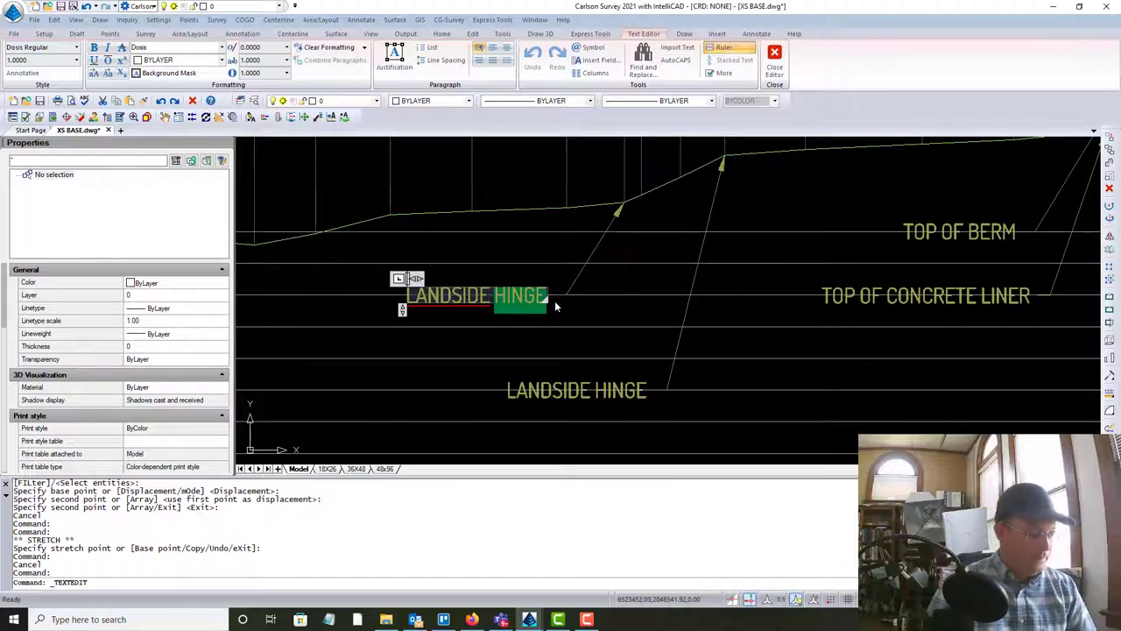
{"action": "key", "text": "BackSpace"}
{"action": "type", "text": "toe"}
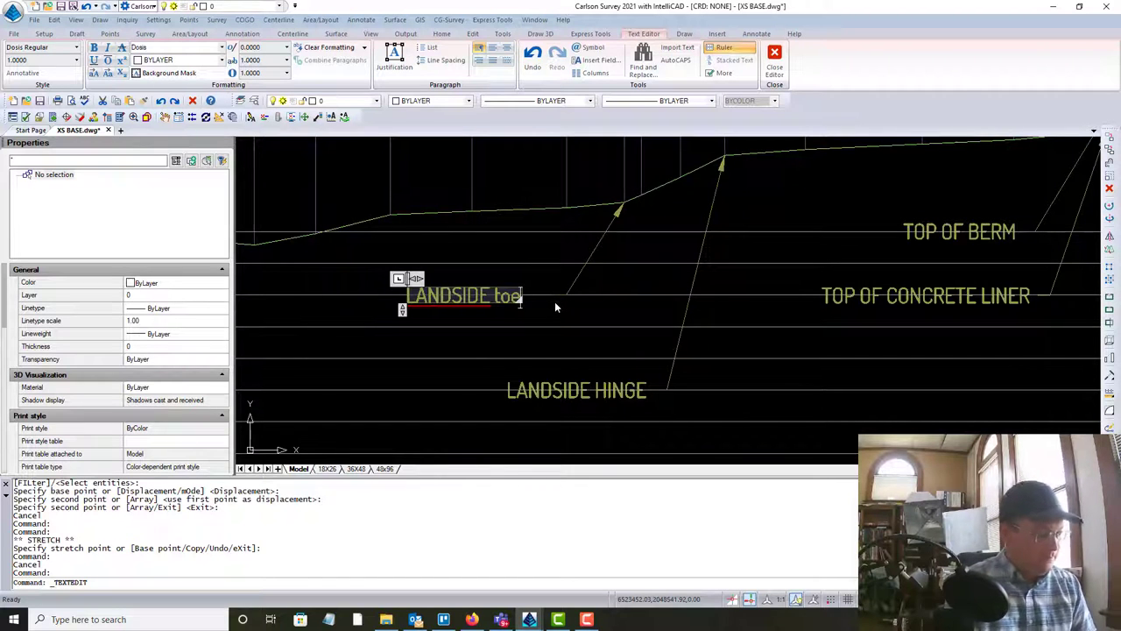
{"action": "key", "text": "BackSpace"}
{"action": "key", "text": "BackSpace"}
{"action": "key", "text": "BackSpace"}
{"action": "type", "text": "TOE"}
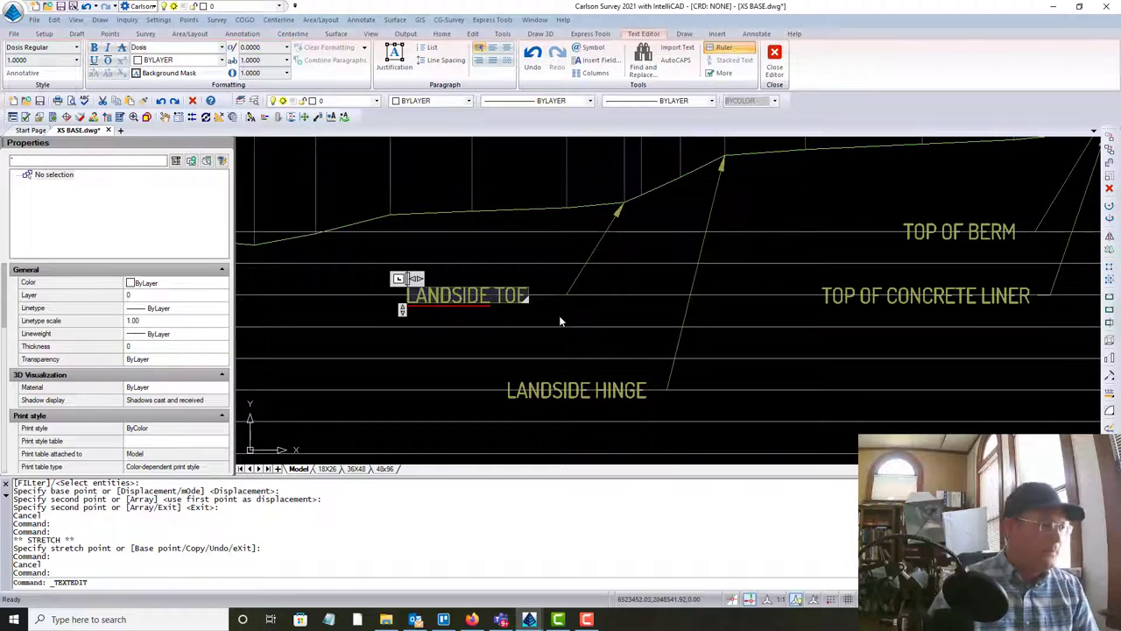
{"action": "left_click", "coordinate": [561, 321]}
{"action": "key", "text": "Escape"}
Step: Try to restore the previous layer state with the LAYERP command
{"action": "scroll", "coordinate": [578, 337], "scroll_direction": "down", "scroll_amount": 5}
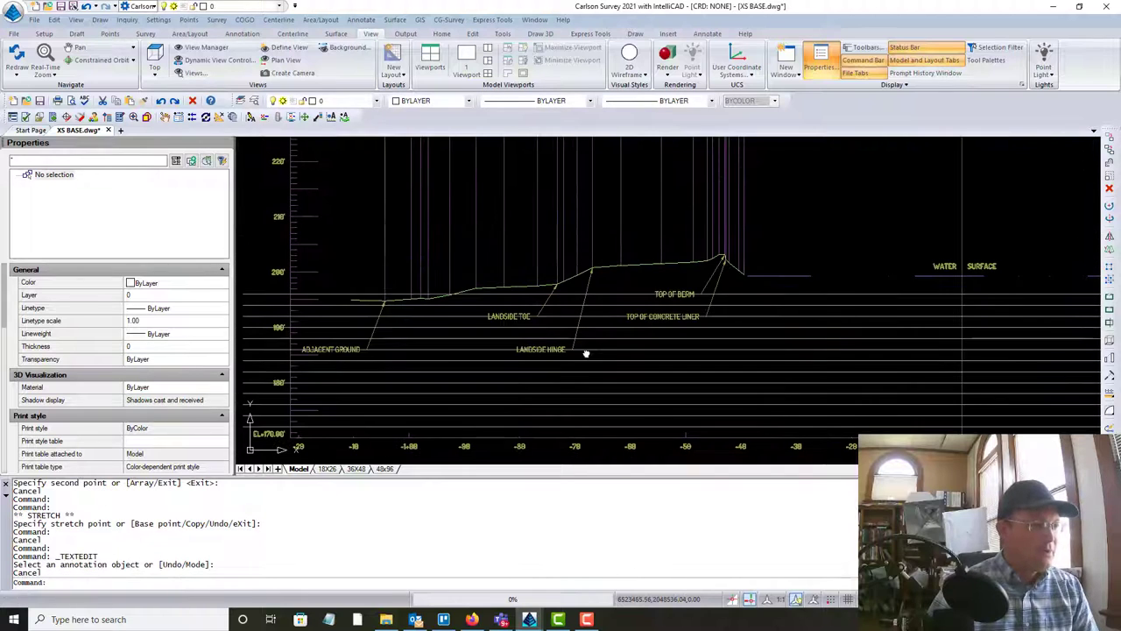
{"action": "type", "text": "LAS"}
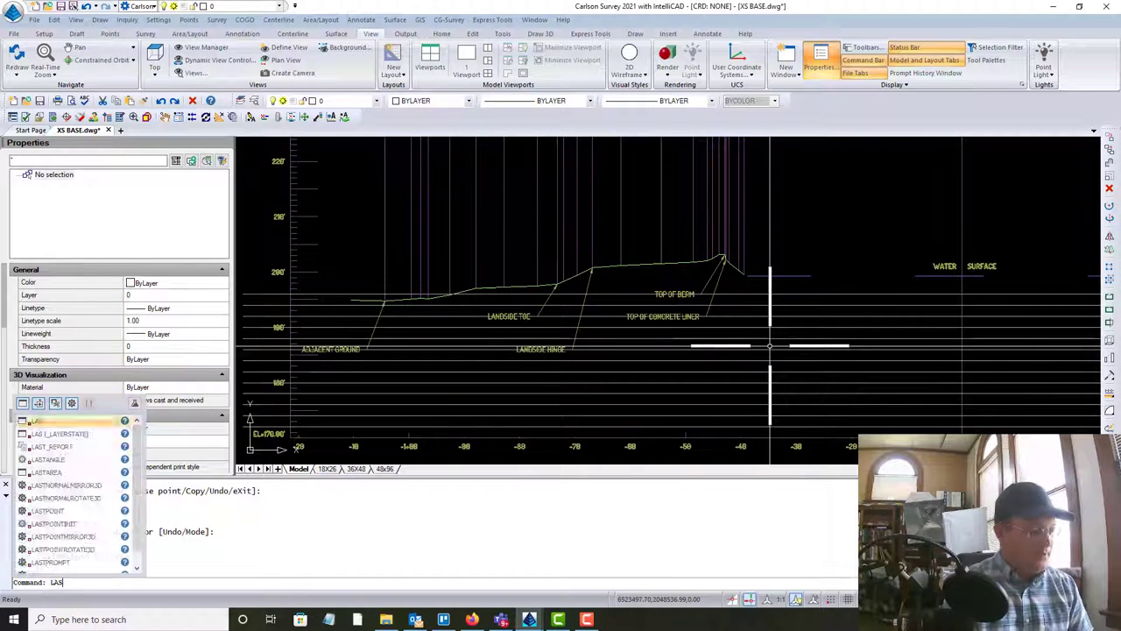
{"action": "type", "text": "ERP"}
{"action": "key", "text": "Return"}
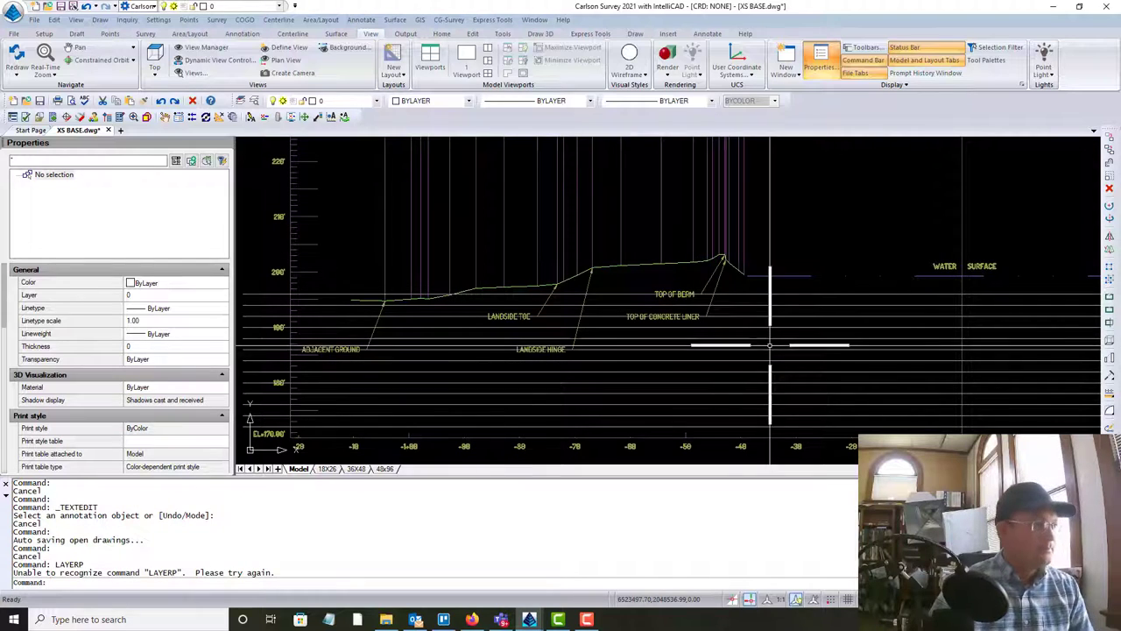
{"action": "key", "text": "Escape"}
Step: Hide the text-alignment lines on layer SURVEY-TOPO-LINES-CROSS-SECTION-TEXT-ALIGN
{"action": "left_click", "coordinate": [257, 114]}
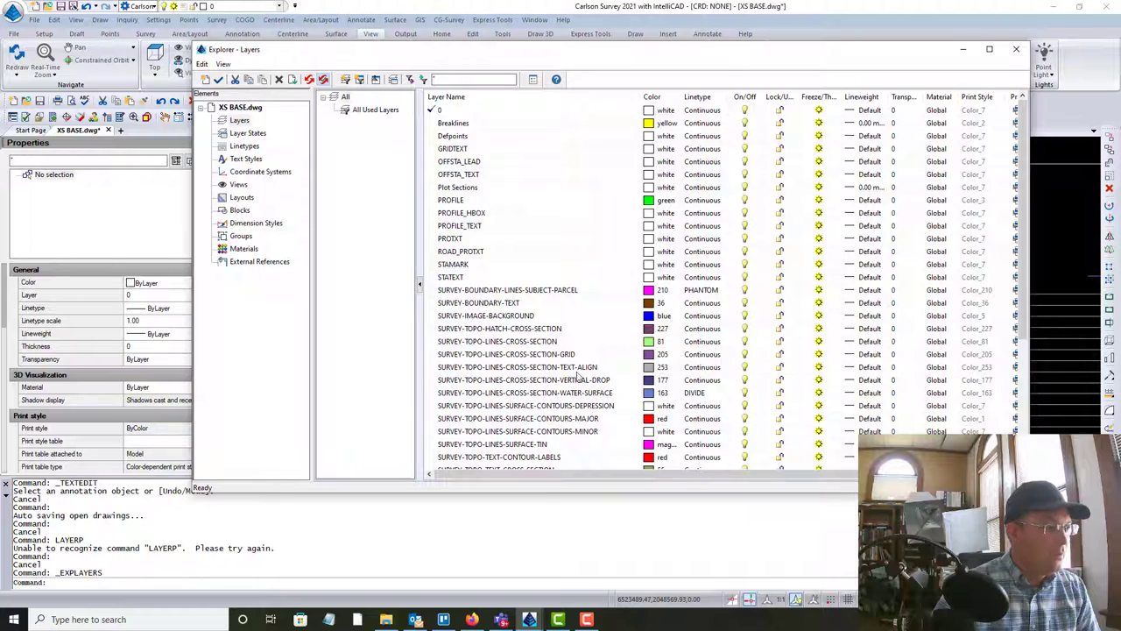
{"action": "left_click", "coordinate": [578, 369]}
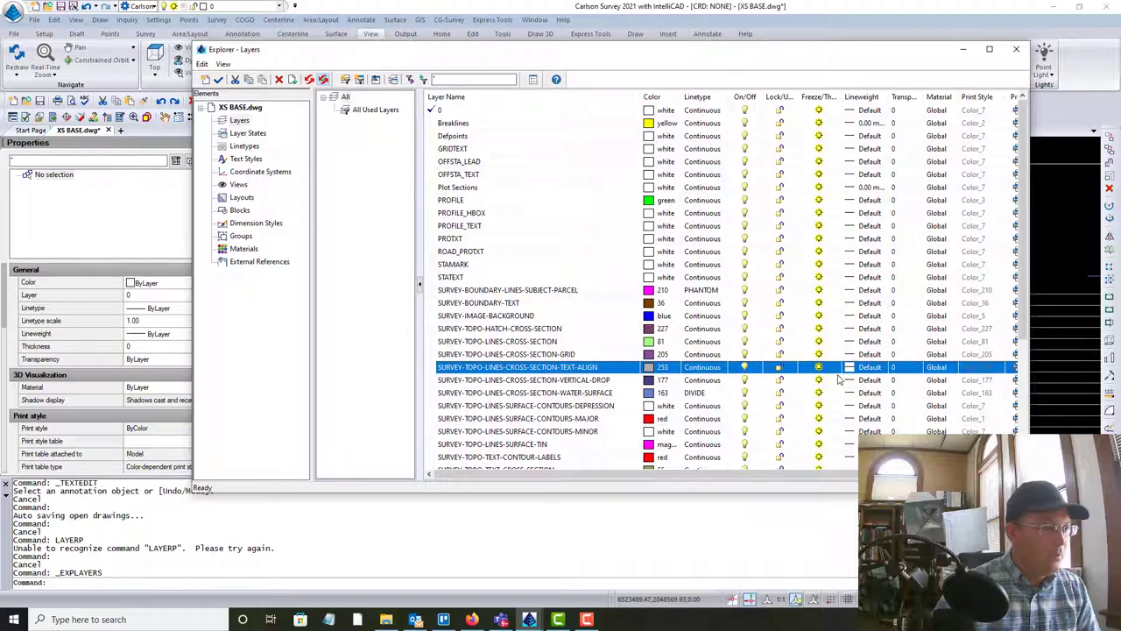
{"action": "left_click", "coordinate": [1019, 51]}
{"action": "key", "text": "Escape"}
Step: Offset the left bank's ground profile line downward by a distance of 1.0
{"action": "middle_click_drag", "start_coordinate": [656, 340], "coordinate": [426, 348]}
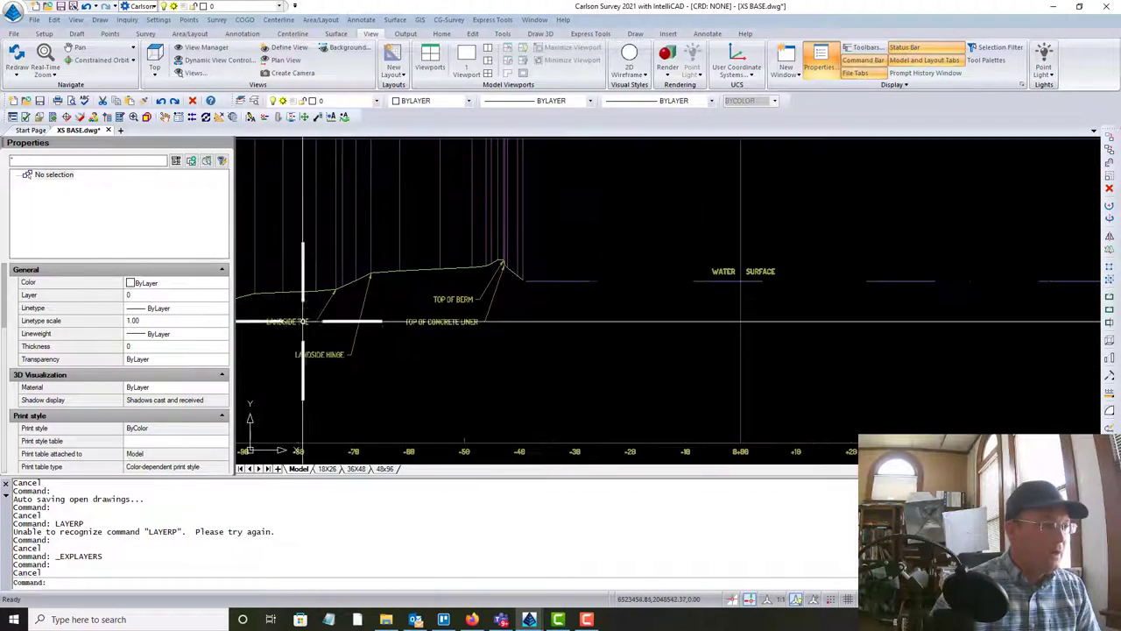
{"action": "middle_click_drag", "start_coordinate": [303, 322], "coordinate": [619, 296]}
{"action": "scroll", "coordinate": [618, 295], "scroll_direction": "up", "scroll_amount": 3}
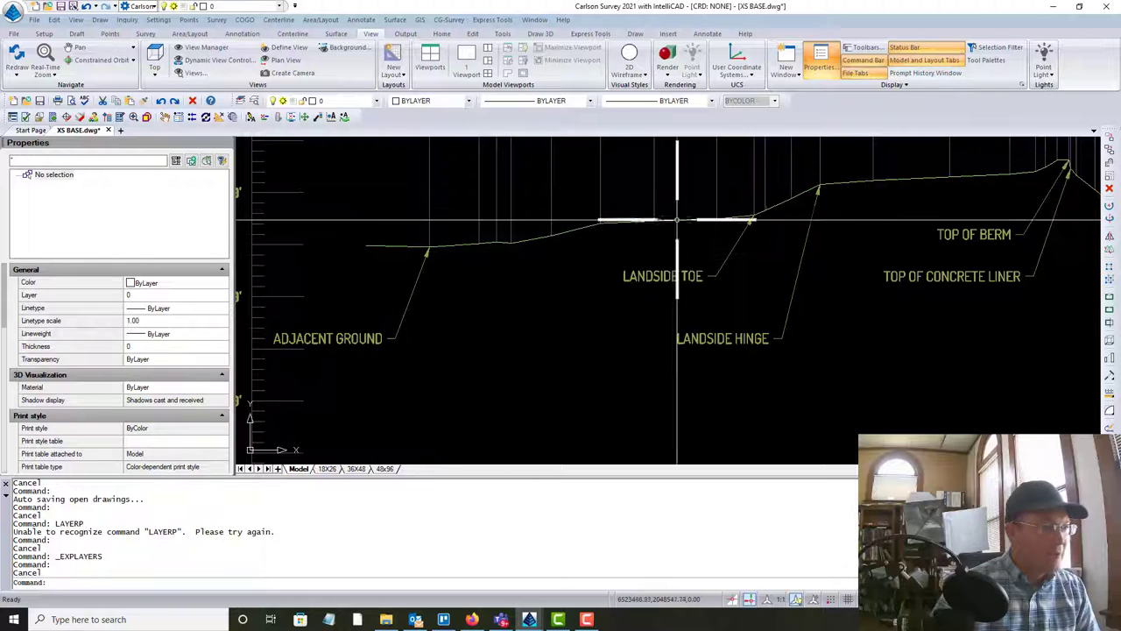
{"action": "mouse_move", "coordinate": [677, 220]}
{"action": "middle_mouse_down"}
{"action": "mouse_move", "coordinate": [560, 280]}
{"action": "mouse_move", "coordinate": [494, 268]}
{"action": "middle_mouse_up"}
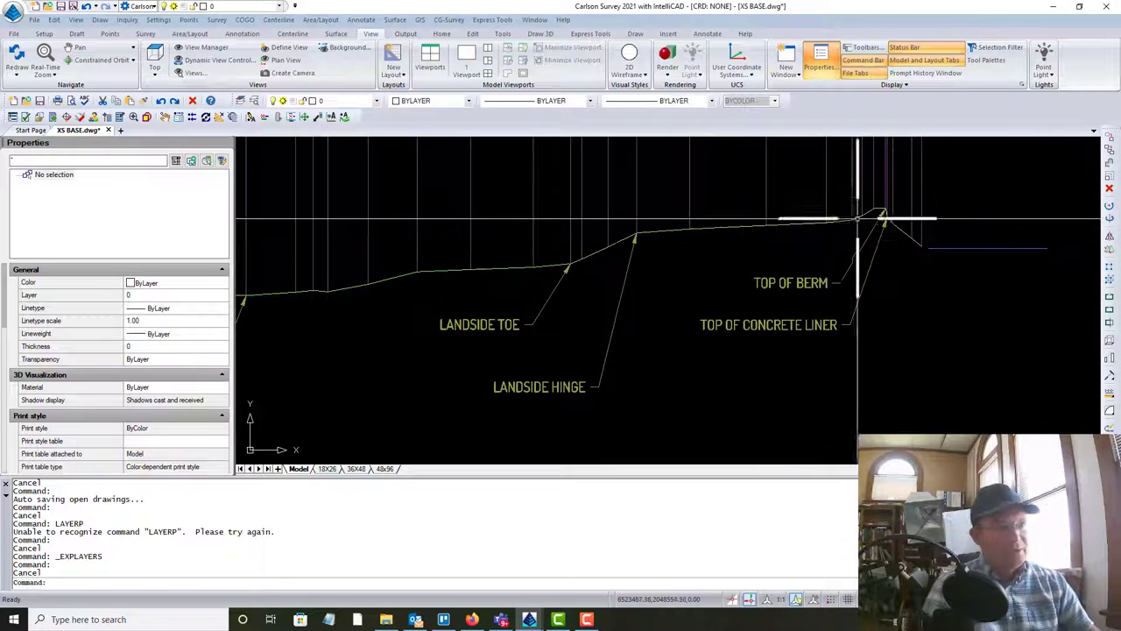
{"action": "scroll", "coordinate": [858, 219], "scroll_direction": "up", "scroll_amount": 1}
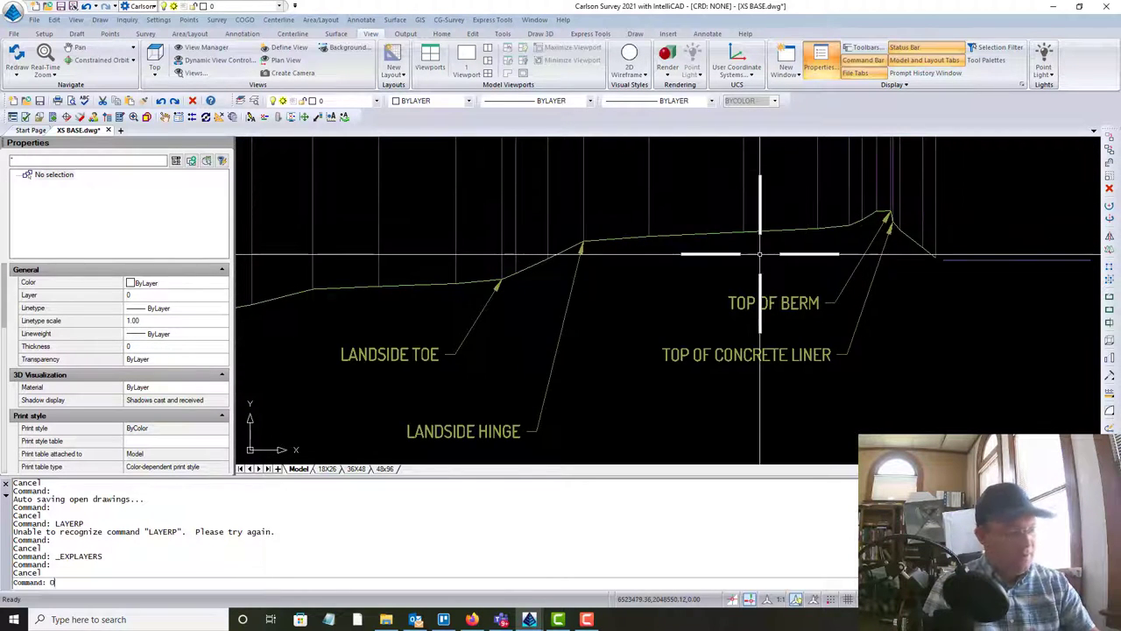
{"action": "key", "text": "Return"}
{"action": "key", "text": "Escape"}
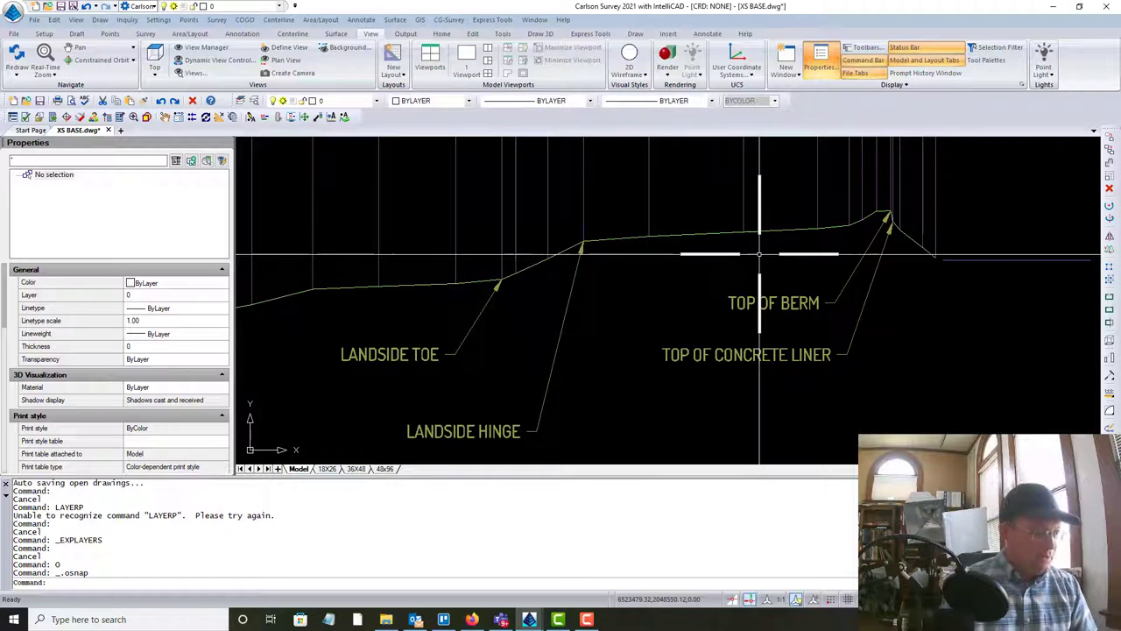
{"action": "key", "text": "Return"}
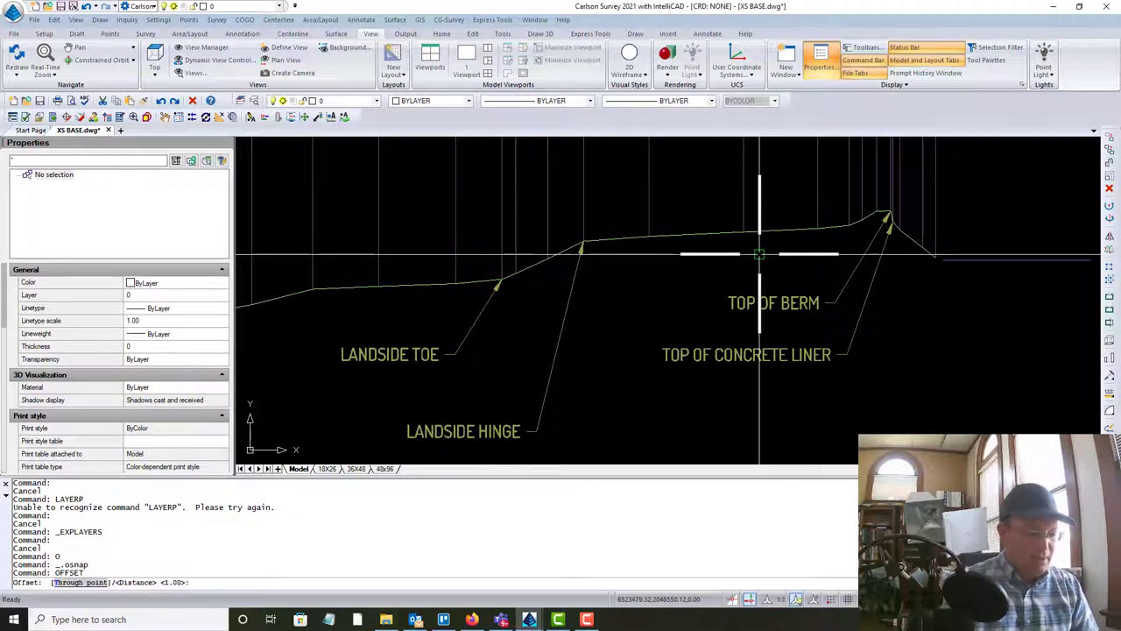
{"action": "type", "text": "1.0"}
{"action": "key", "text": "Return"}
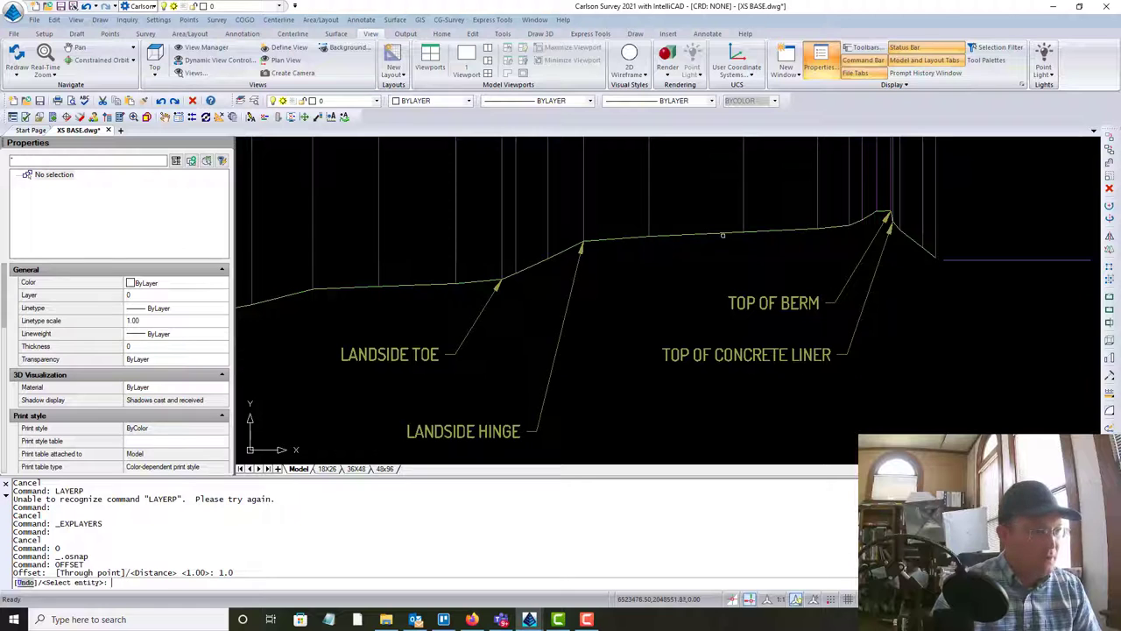
{"action": "left_click", "coordinate": [723, 235]}
{"action": "left_click", "coordinate": [740, 256]}
Step: Offset the right bank's ground profile line downward by the same 1.0 distance
{"action": "middle_click_drag", "start_coordinate": [759, 260], "coordinate": [458, 328]}
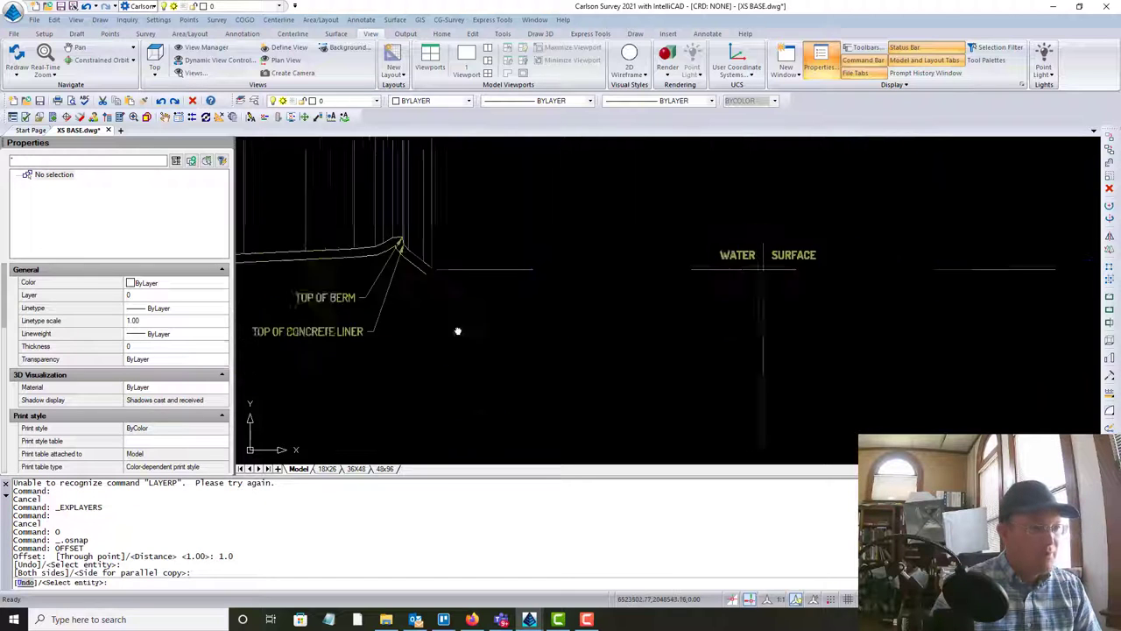
{"action": "middle_click_drag", "start_coordinate": [739, 292], "coordinate": [676, 282]}
{"action": "left_click", "coordinate": [730, 267]}
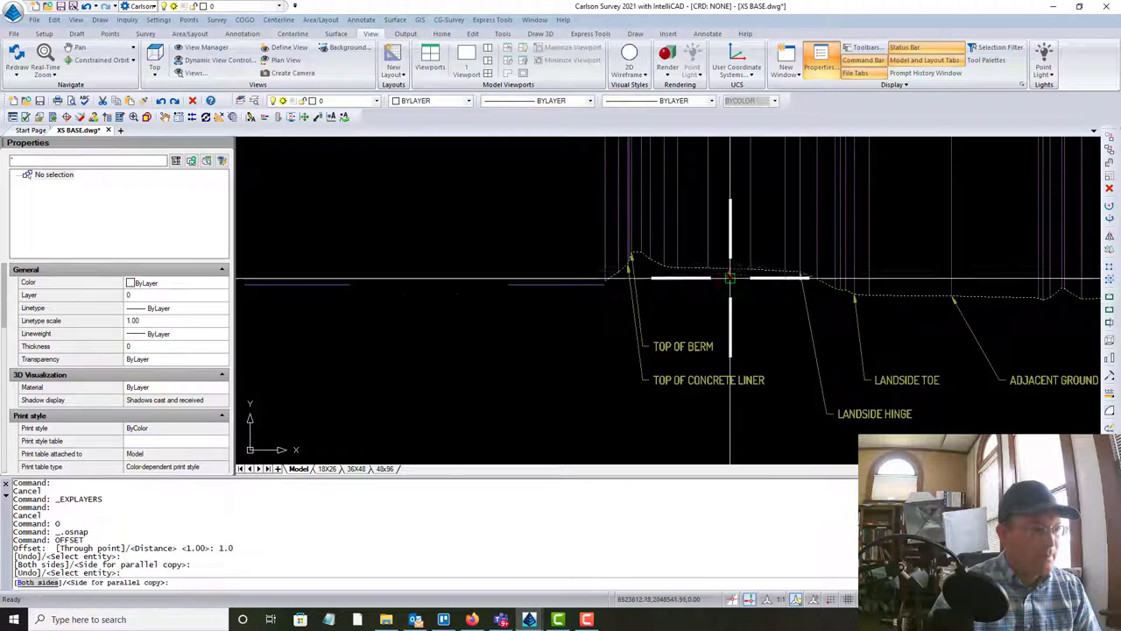
{"action": "left_click", "coordinate": [730, 276]}
{"action": "key", "text": "Escape"}
Step: Move the right bank's TOP OF CONCRETE LINER arrowhead from the ground profile down onto the offset line
{"action": "scroll", "coordinate": [632, 277], "scroll_direction": "up", "scroll_amount": 8}
{"action": "left_click", "coordinate": [651, 277]}
{"action": "left_click", "coordinate": [621, 207]}
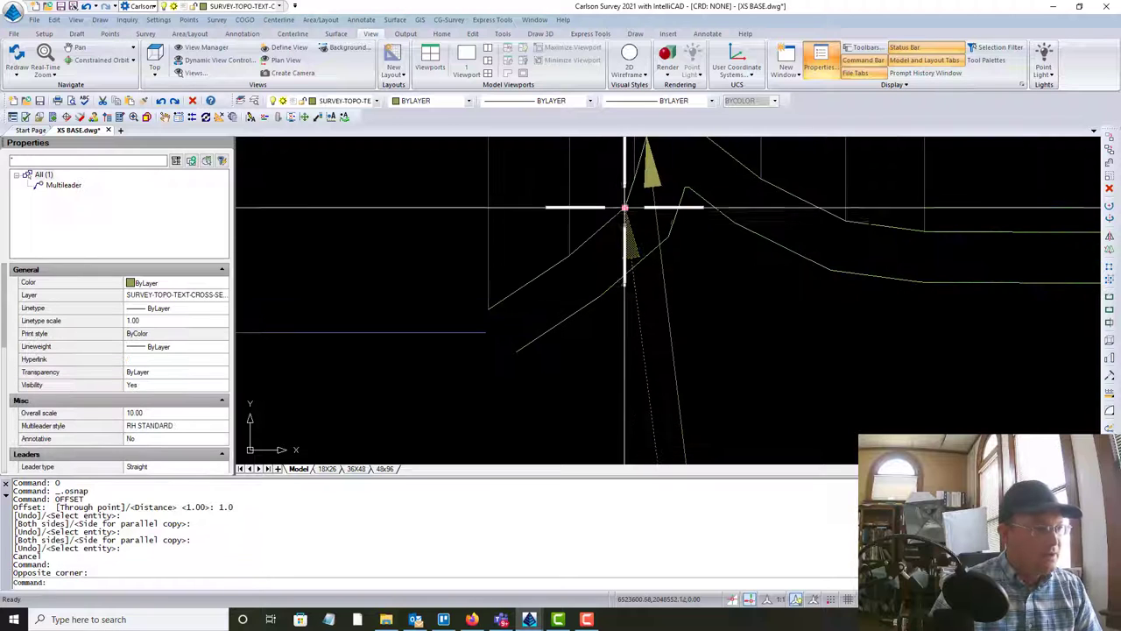
{"action": "left_click", "coordinate": [624, 209]}
{"action": "left_click", "coordinate": [634, 266]}
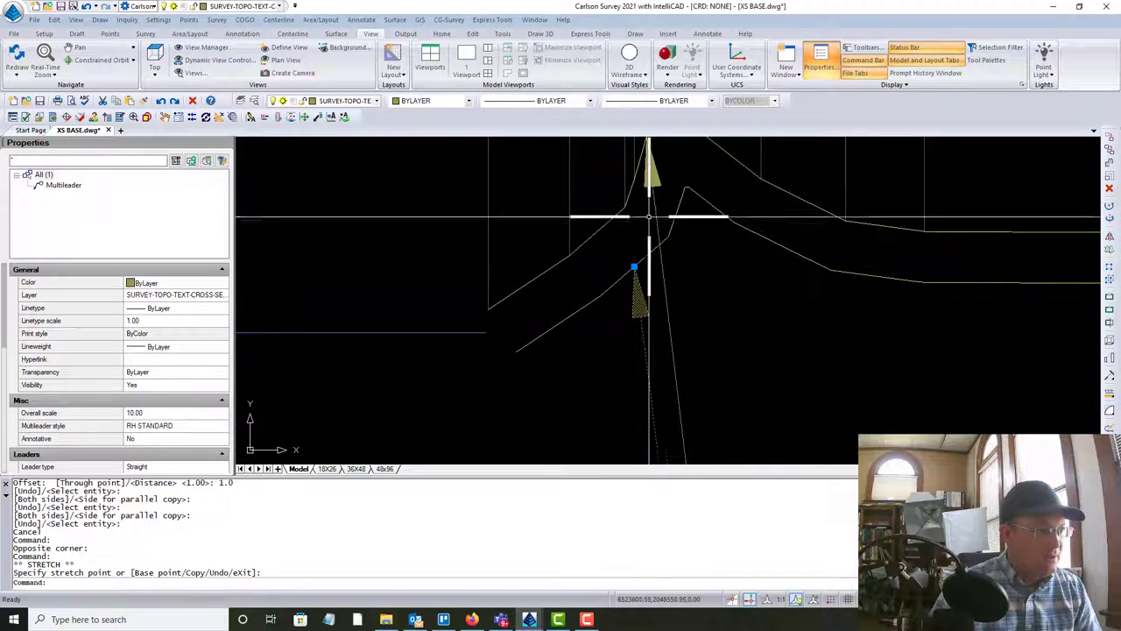
Step: Move the right bank's TOP OF BERM arrowhead down onto the offset line at the bend below the berm's channel-side edge
{"action": "left_click", "coordinate": [655, 151]}
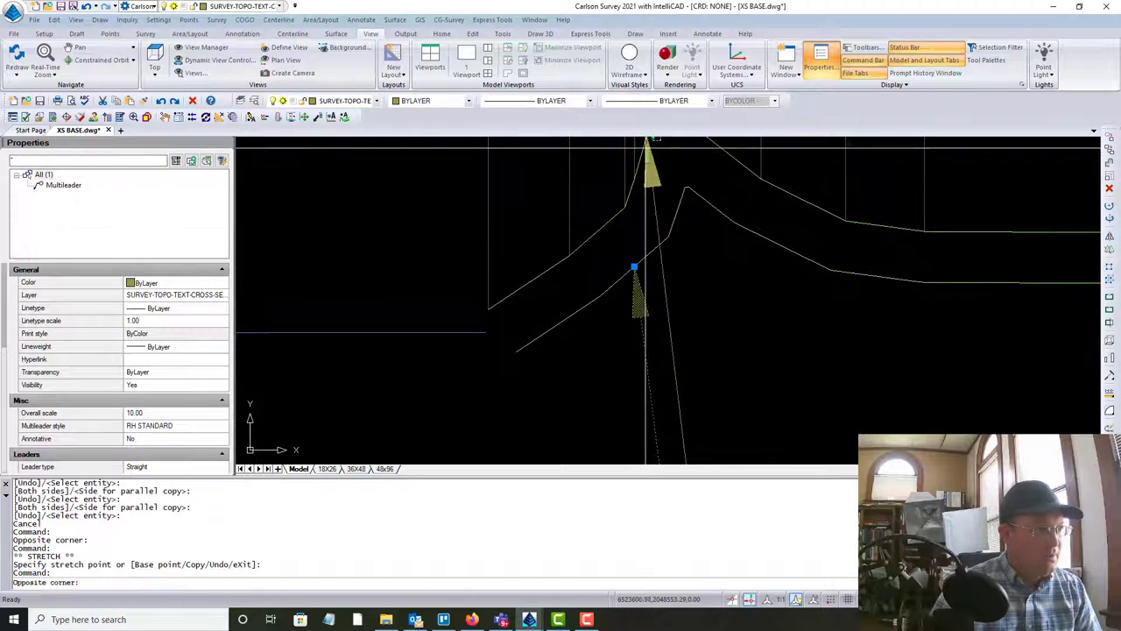
{"action": "left_click", "coordinate": [657, 190]}
{"action": "middle_click_drag", "start_coordinate": [657, 190], "coordinate": [649, 243]}
{"action": "left_click", "coordinate": [660, 200]}
{"action": "left_click", "coordinate": [634, 217]}
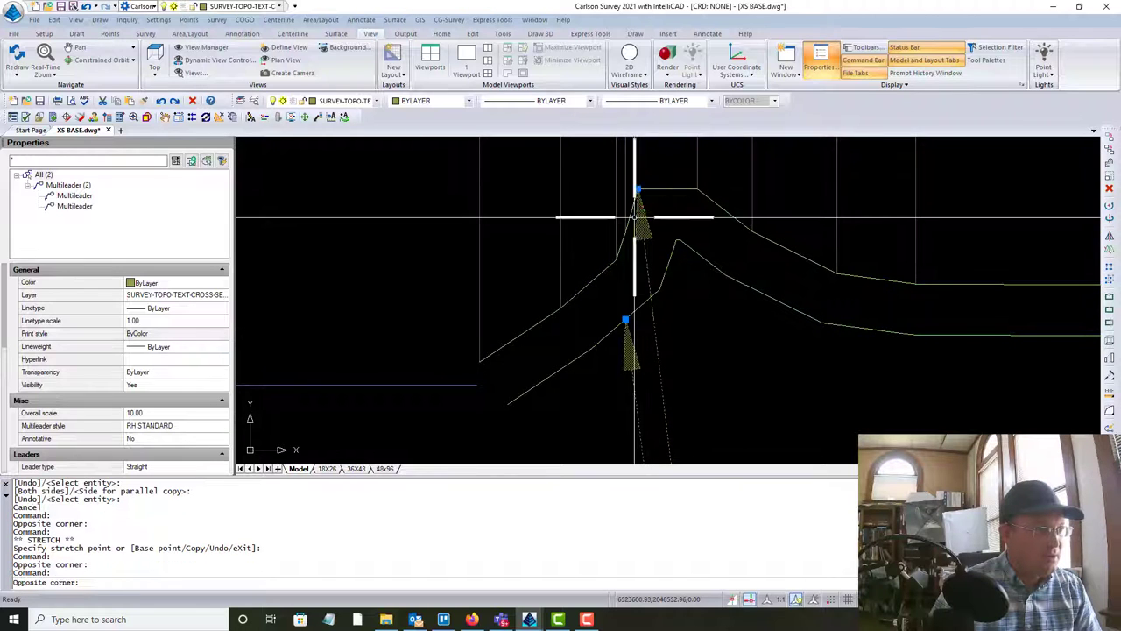
{"action": "left_click", "coordinate": [634, 188]}
{"action": "left_click", "coordinate": [637, 189]}
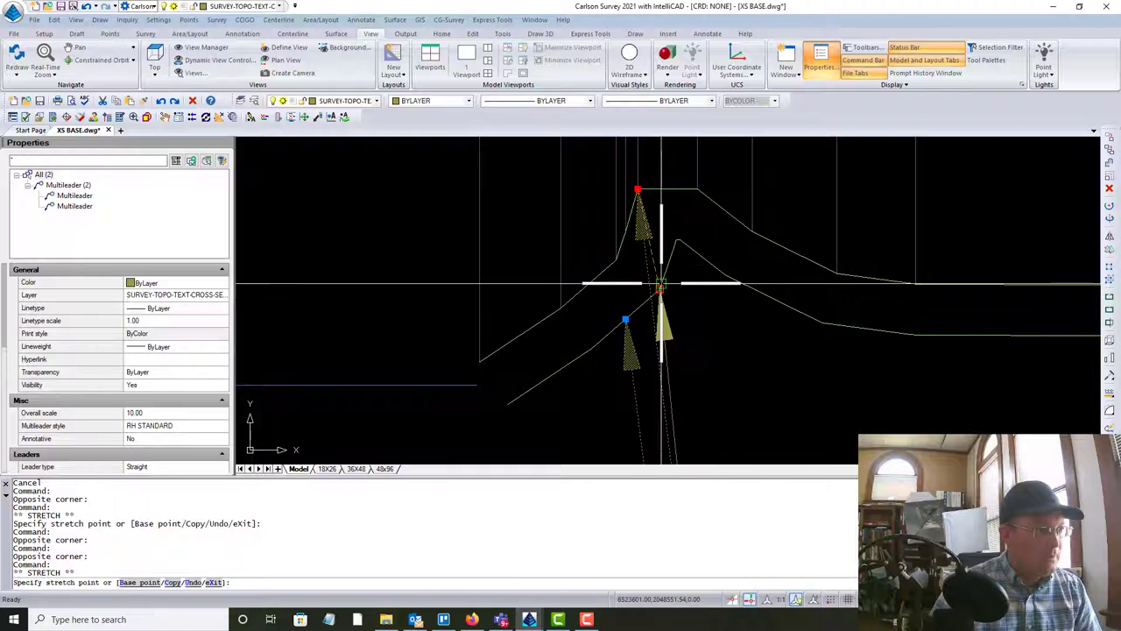
{"action": "left_click", "coordinate": [661, 285]}
{"action": "key", "text": "Escape"}
Step: Move the right bank's LANDSIDE HINGE arrowhead down onto the offset line using the Nearest snap
{"action": "scroll", "coordinate": [693, 231], "scroll_direction": "down", "scroll_amount": 3}
{"action": "middle_click_drag", "start_coordinate": [842, 325], "coordinate": [473, 268]}
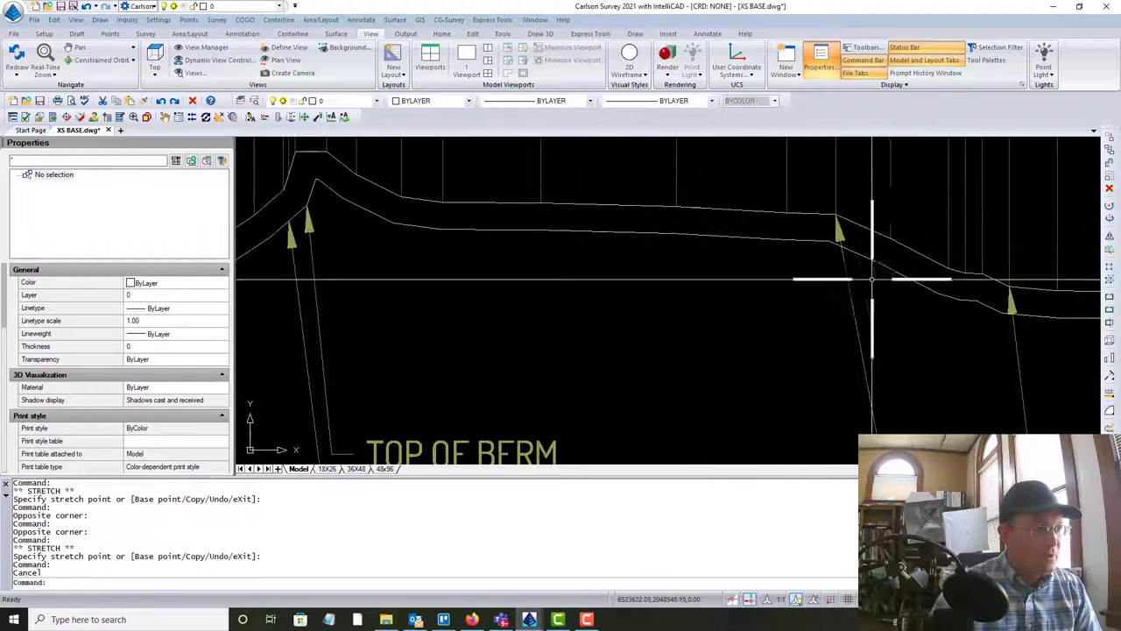
{"action": "scroll", "coordinate": [838, 231], "scroll_direction": "up", "scroll_amount": 1}
{"action": "left_click", "coordinate": [846, 231]}
{"action": "scroll", "coordinate": [843, 226], "scroll_direction": "up", "scroll_amount": 1}
{"action": "left_click", "coordinate": [835, 213]}
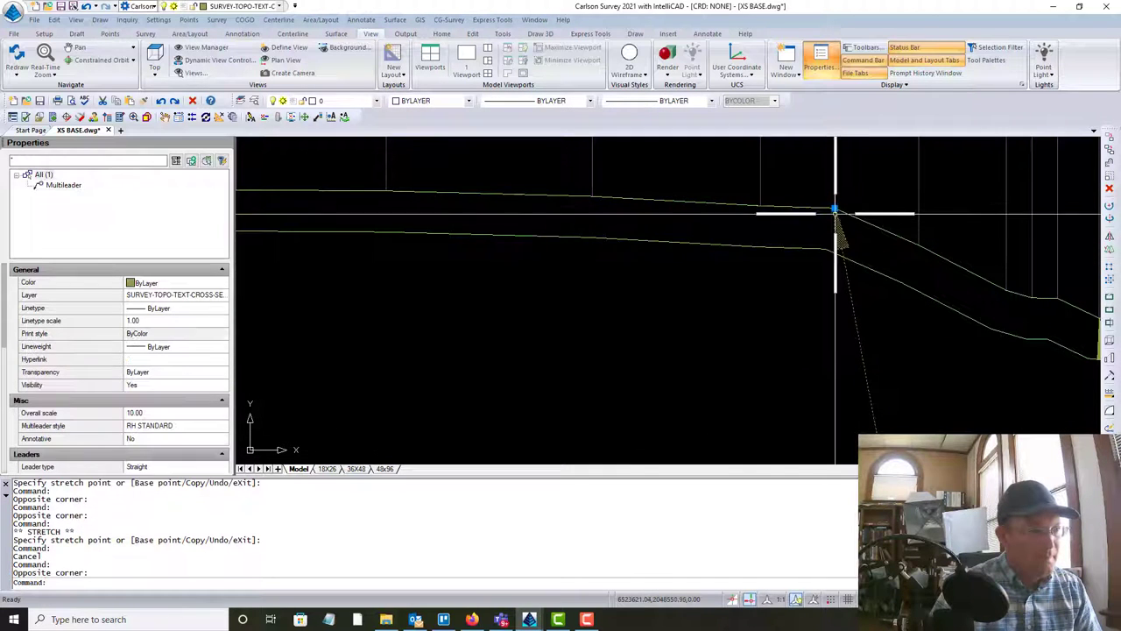
{"action": "left_click", "coordinate": [835, 210]}
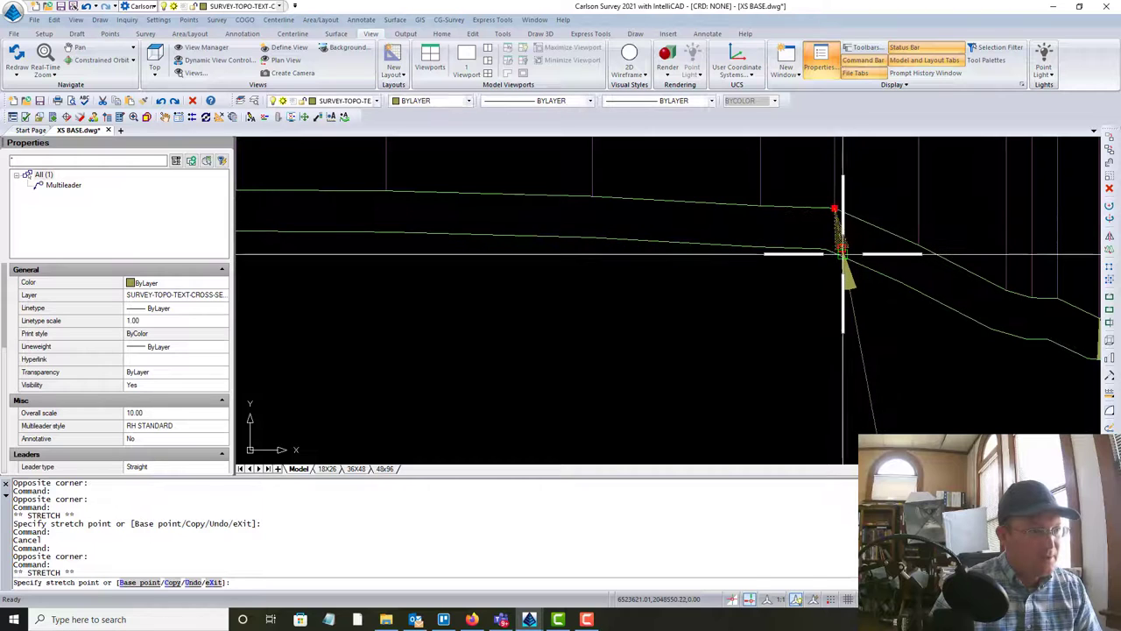
{"action": "scroll", "coordinate": [839, 246], "scroll_direction": "up", "scroll_amount": 1}
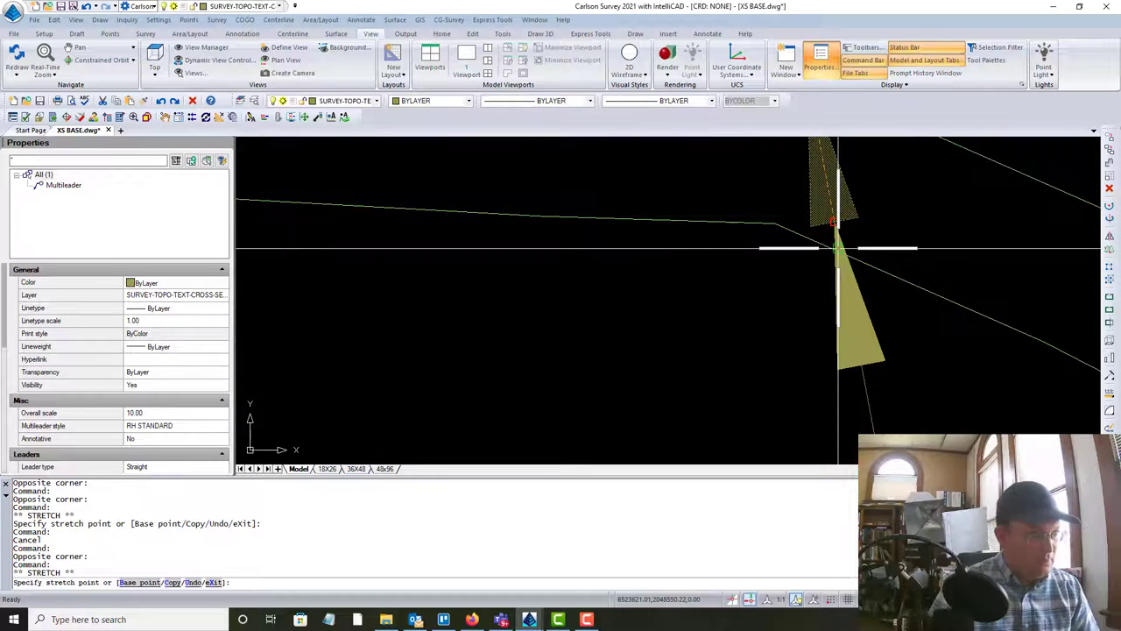
{"action": "type", "text": "NEA"}
{"action": "key", "text": "Return"}
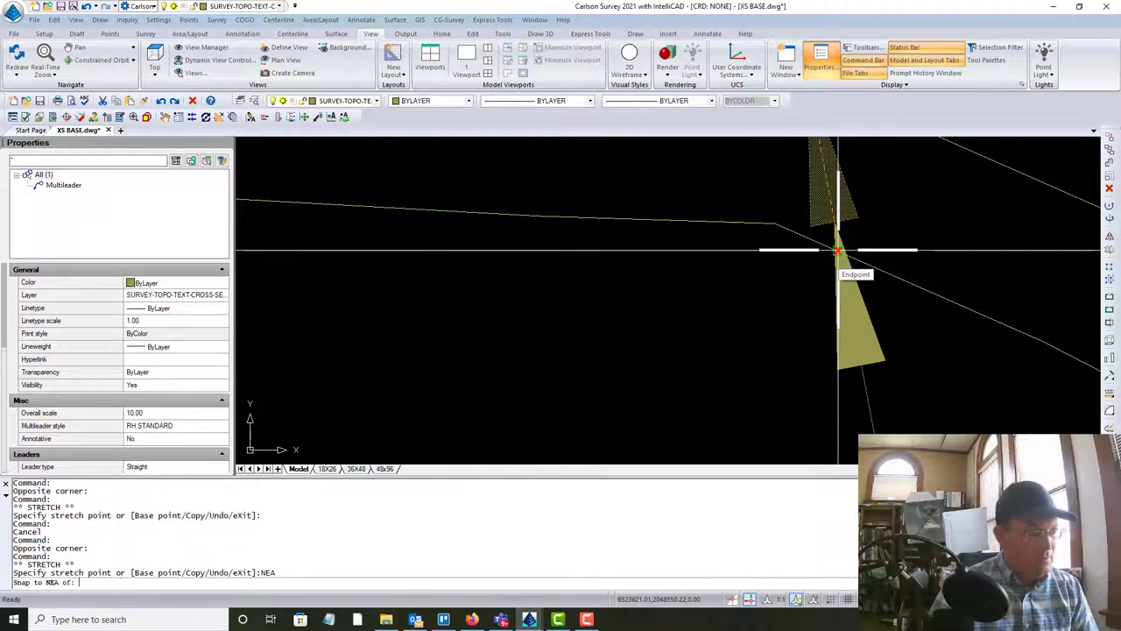
{"action": "left_click", "coordinate": [837, 250]}
{"action": "scroll", "coordinate": [773, 233], "scroll_direction": "down", "scroll_amount": 4}
{"action": "key", "text": "Escape"}
Step: Move the right bank's LANDSIDE TOE arrowhead straight down onto the offset line
{"action": "mouse_move", "coordinate": [902, 357]}
{"action": "middle_mouse_down"}
{"action": "mouse_move", "coordinate": [563, 265]}
{"action": "mouse_move", "coordinate": [487, 262]}
{"action": "middle_mouse_up"}
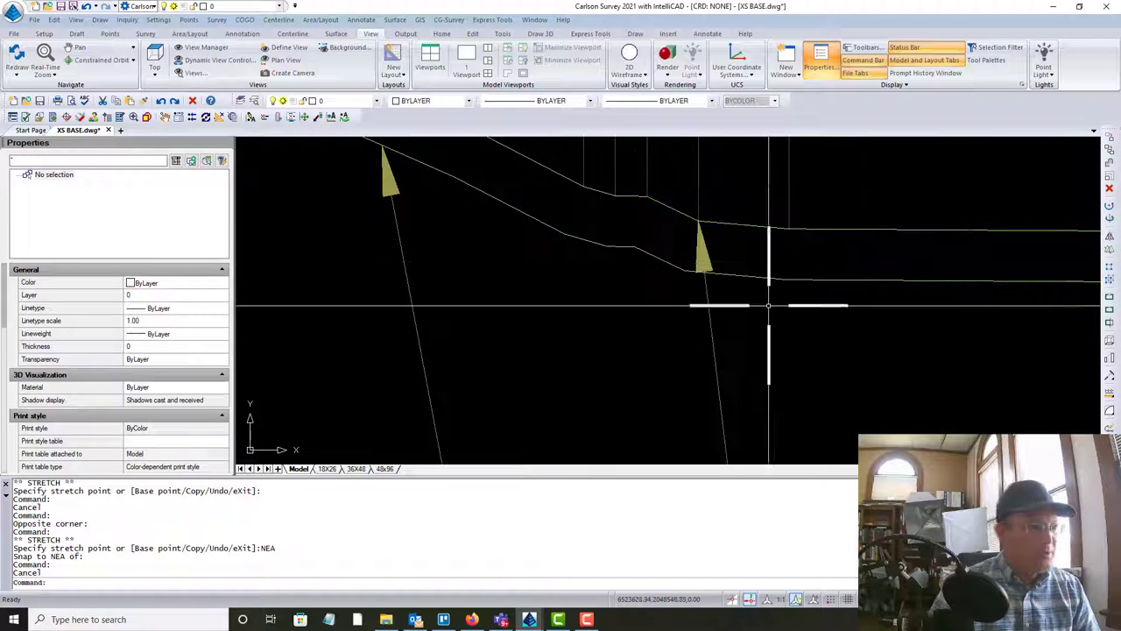
{"action": "left_click", "coordinate": [735, 240]}
{"action": "left_click", "coordinate": [695, 241]}
{"action": "left_click", "coordinate": [698, 221]}
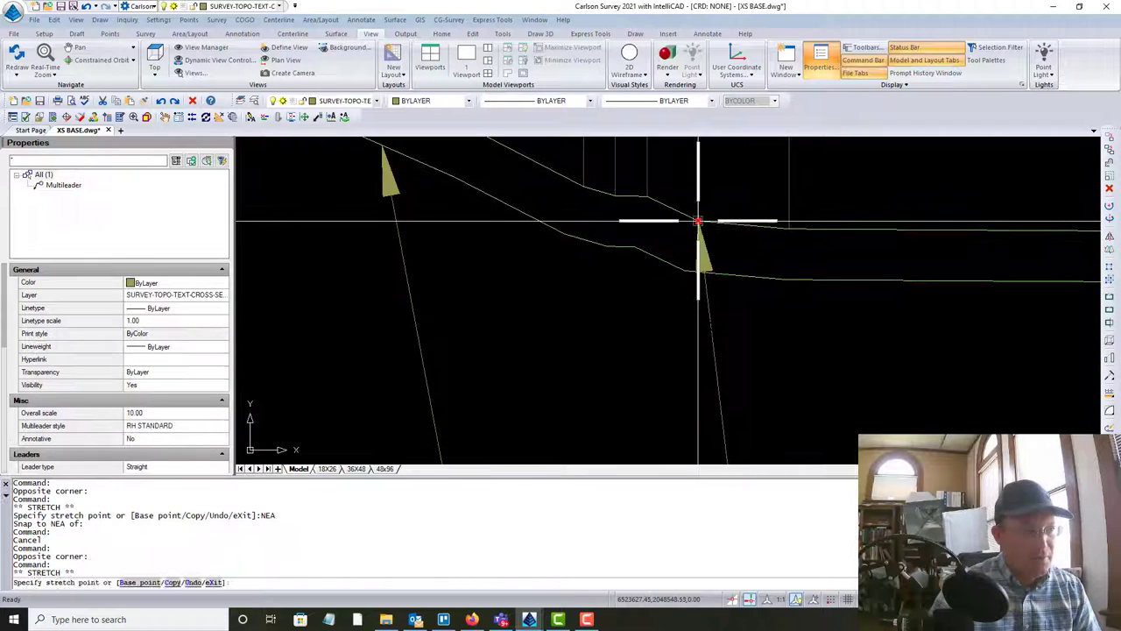
{"action": "left_click", "coordinate": [701, 270]}
{"action": "key", "text": "Escape"}
Step: Move the right bank's ADJACENT GROUND arrowhead from the ground profile down to the offset line
{"action": "scroll", "coordinate": [826, 273], "scroll_direction": "down", "scroll_amount": 2}
{"action": "scroll", "coordinate": [826, 273], "scroll_direction": "up", "scroll_amount": 5}
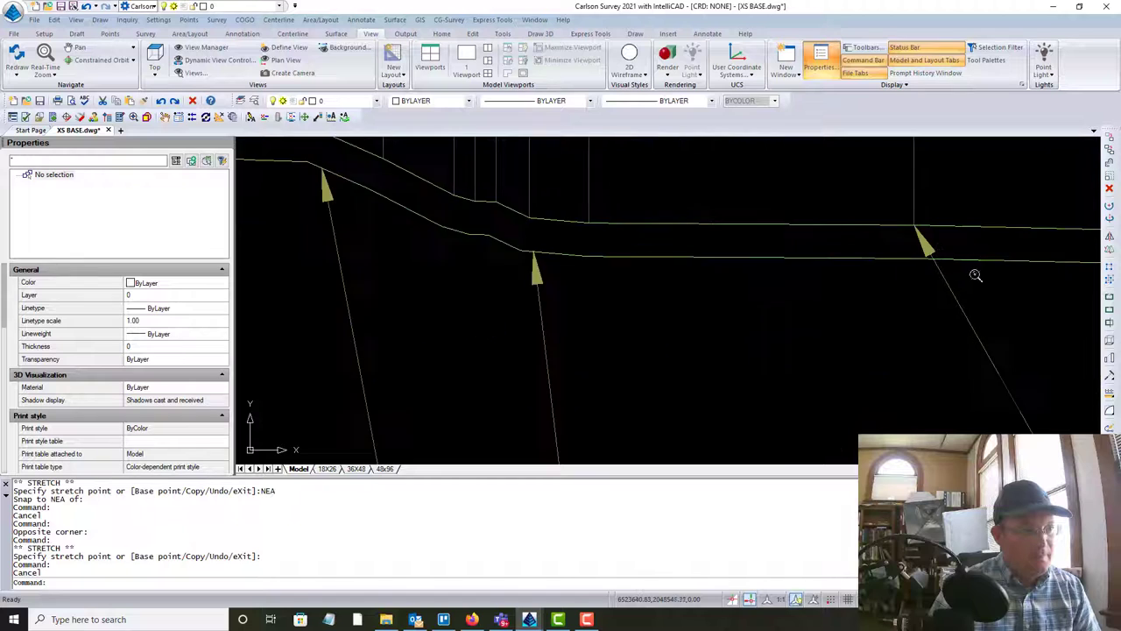
{"action": "left_click", "coordinate": [558, 274]}
{"action": "left_click", "coordinate": [543, 280]}
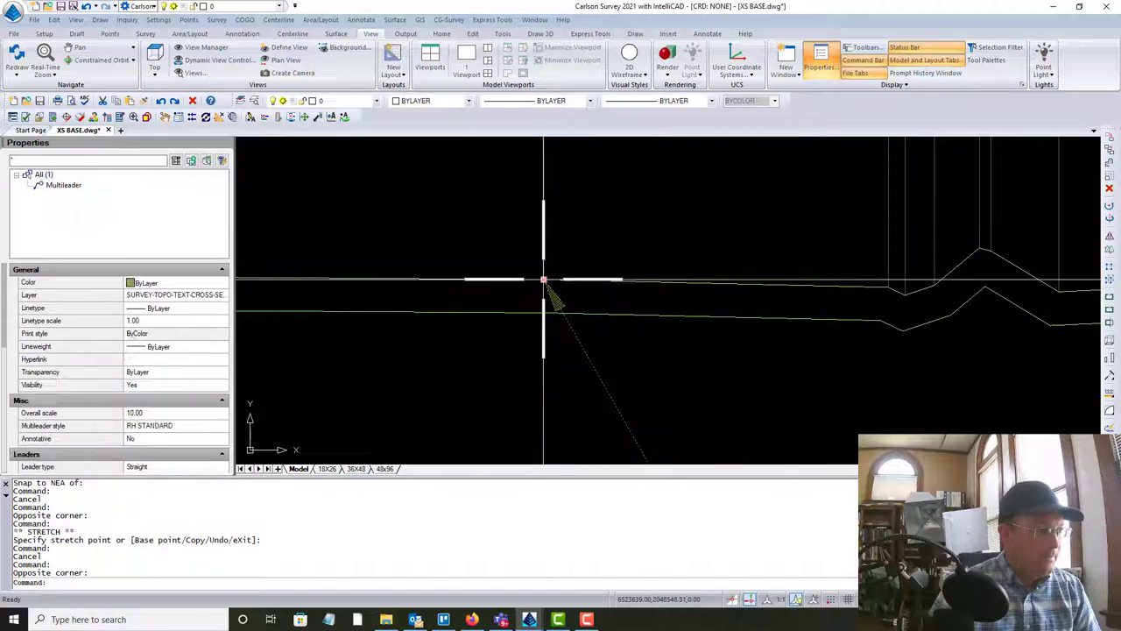
{"action": "left_click", "coordinate": [543, 280]}
{"action": "key", "text": "Escape"}
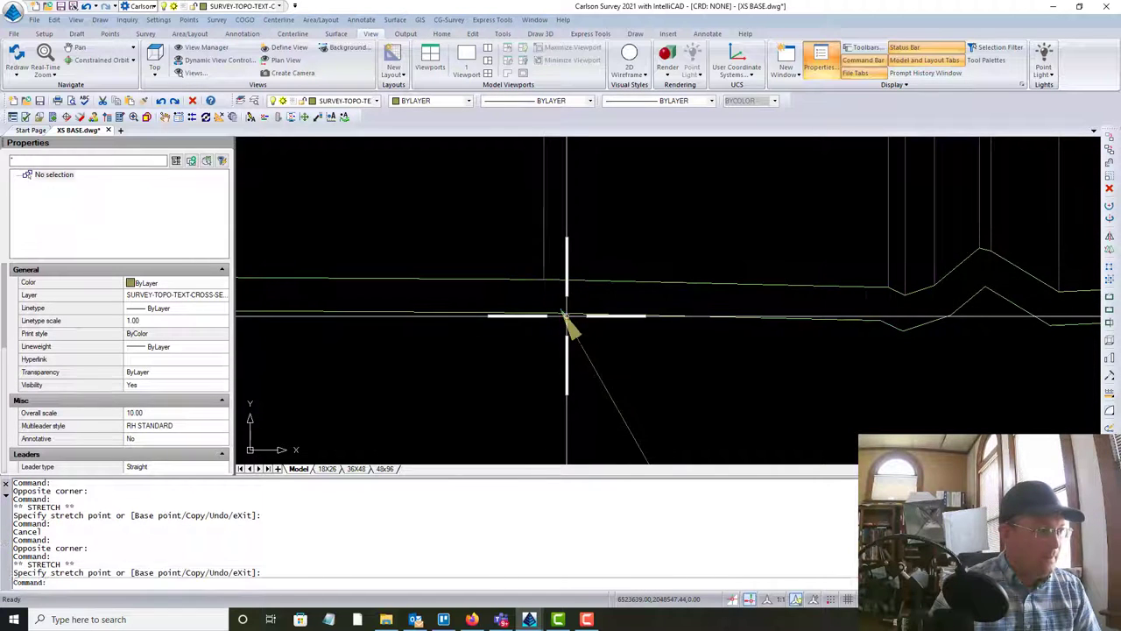
Step: Reposition the right bank's ADJACENT GROUND arrowhead exactly on the offset line using the Nearest snap
{"action": "scroll", "coordinate": [526, 324], "scroll_direction": "down", "scroll_amount": 3}
{"action": "scroll", "coordinate": [538, 324], "scroll_direction": "up", "scroll_amount": 3}
{"action": "left_click", "coordinate": [551, 338]}
{"action": "left_click", "coordinate": [530, 333]}
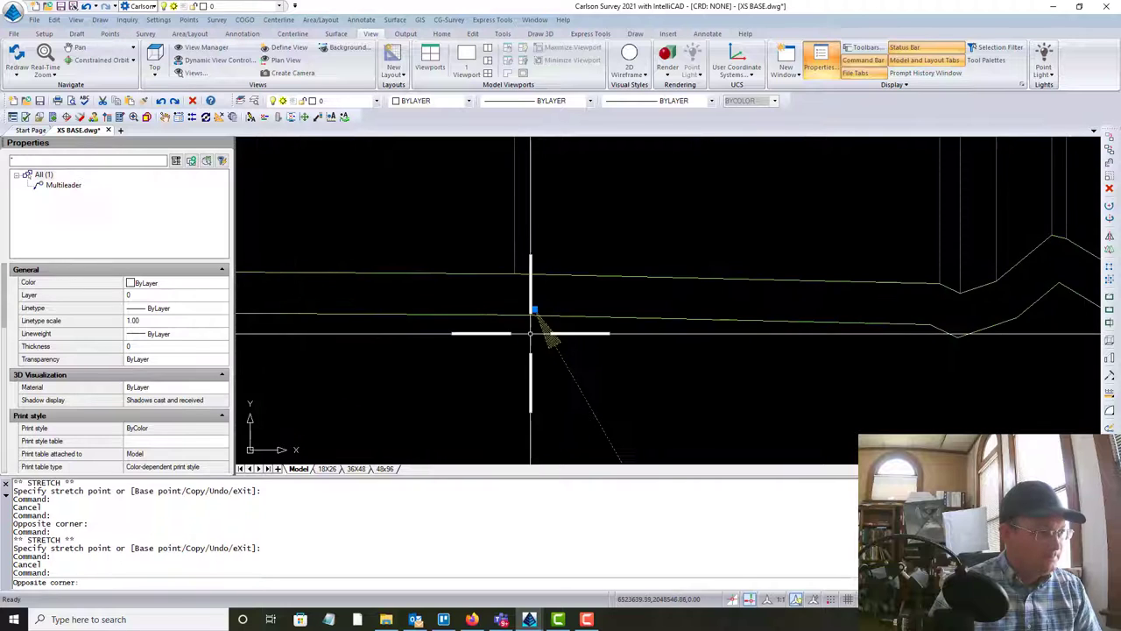
{"action": "scroll", "coordinate": [539, 311], "scroll_direction": "up", "scroll_amount": 3}
{"action": "left_click", "coordinate": [526, 310]}
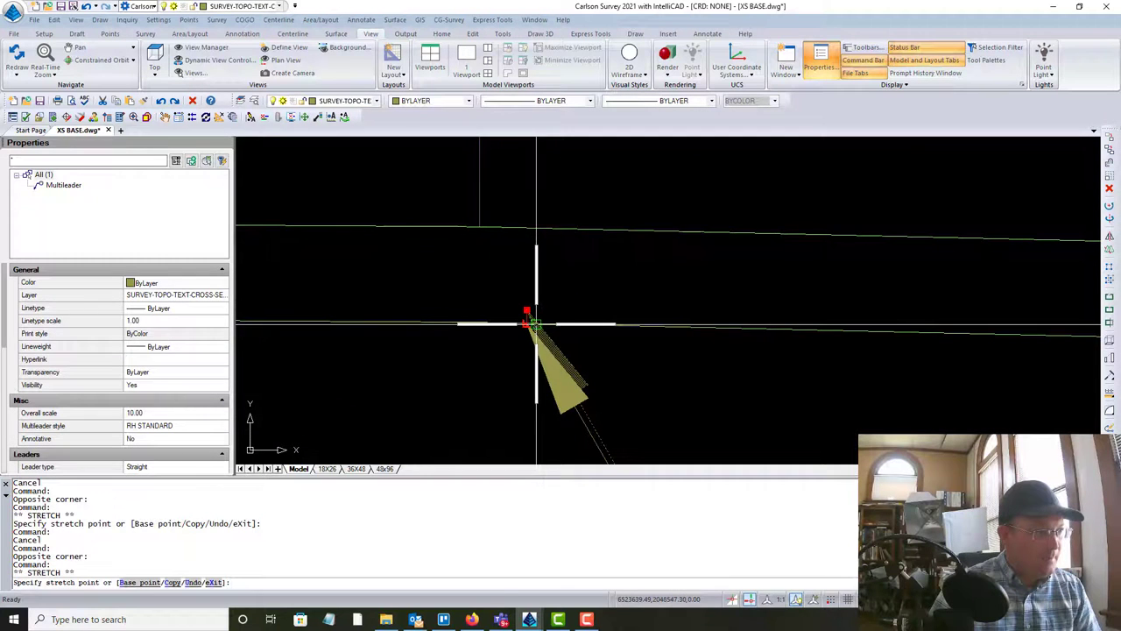
{"action": "type", "text": "NEA"}
{"action": "key", "text": "Return"}
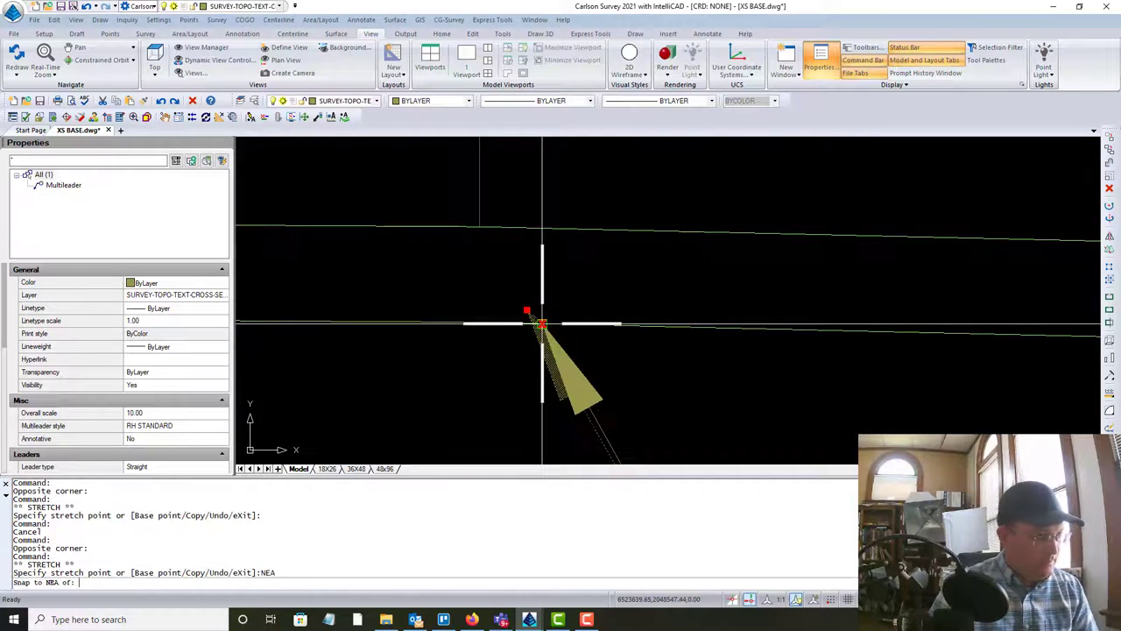
{"action": "key", "text": "Escape"}
Step: Move the left bank's TOP OF BERM arrowhead from the profile down to the offset line's bend beside the berm peak
{"action": "scroll", "coordinate": [645, 268], "scroll_direction": "down", "scroll_amount": 5}
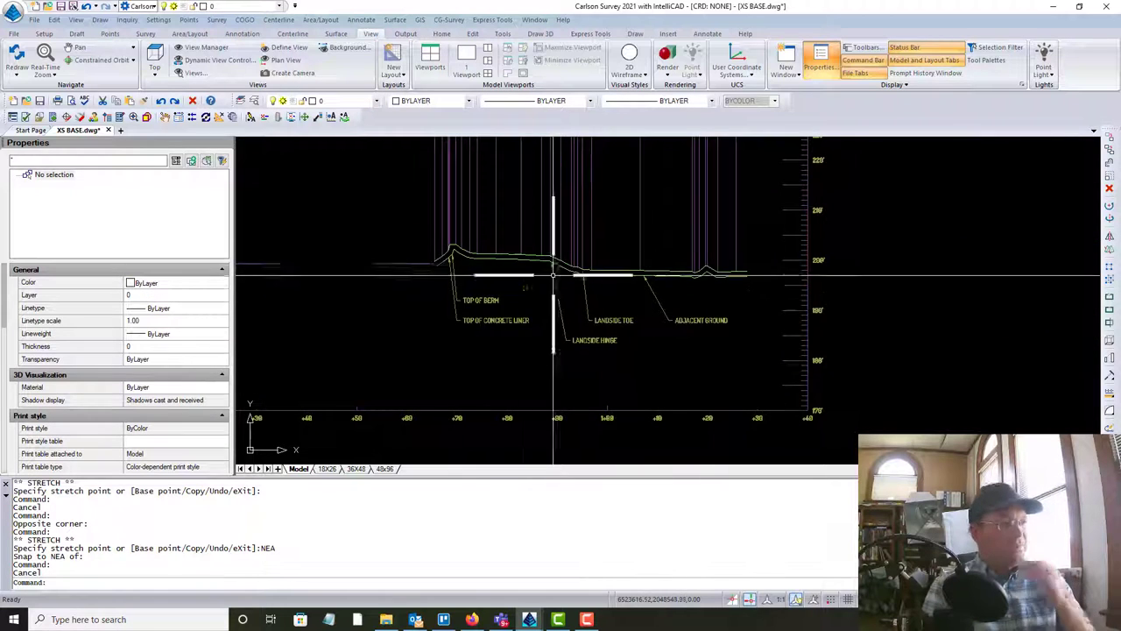
{"action": "mouse_move", "coordinate": [455, 294]}
{"action": "middle_mouse_down"}
{"action": "mouse_move", "coordinate": [833, 290]}
{"action": "mouse_move", "coordinate": [744, 300]}
{"action": "mouse_move", "coordinate": [784, 305]}
{"action": "middle_mouse_up"}
{"action": "middle_click_drag", "start_coordinate": [427, 325], "coordinate": [557, 323]}
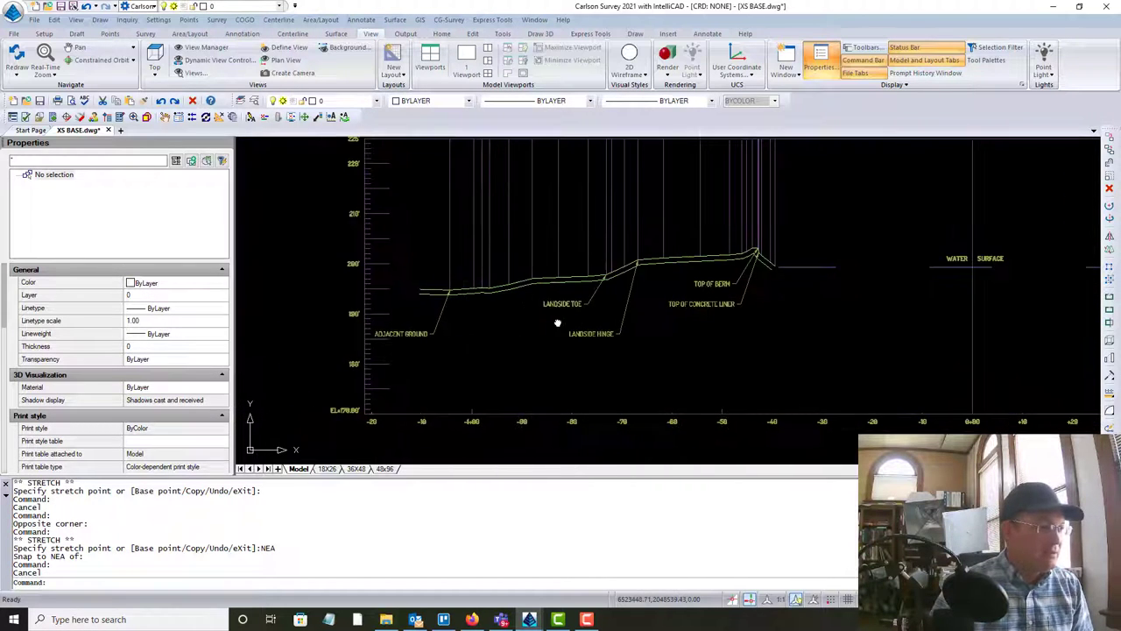
{"action": "scroll", "coordinate": [733, 257], "scroll_direction": "up", "scroll_amount": 5}
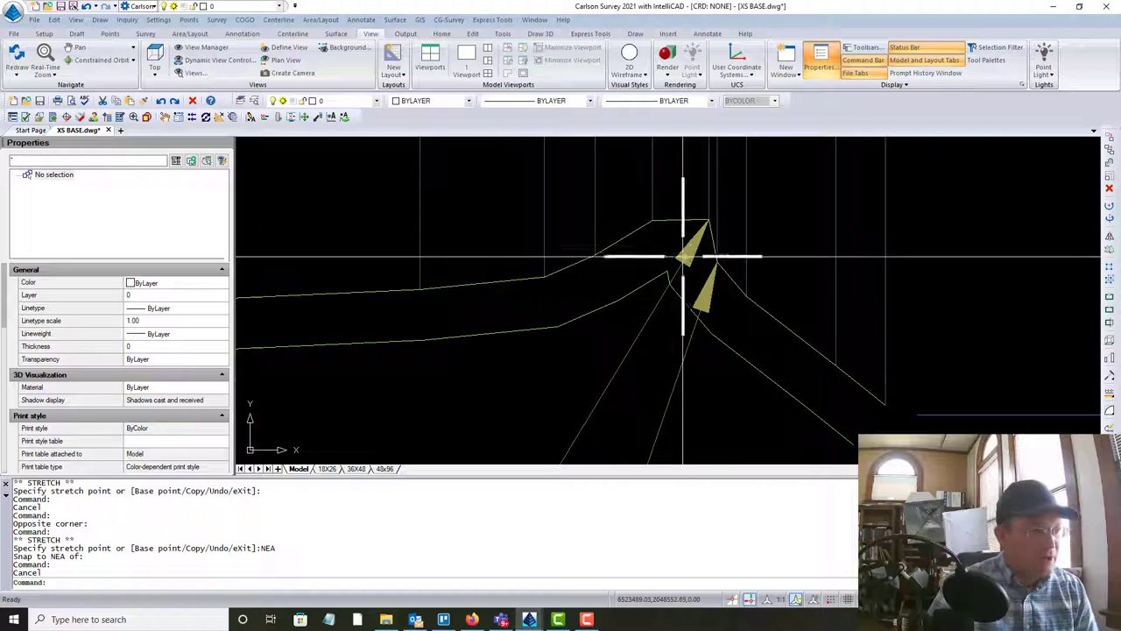
{"action": "left_click", "coordinate": [683, 256]}
{"action": "left_click", "coordinate": [671, 235]}
{"action": "left_click", "coordinate": [709, 219]}
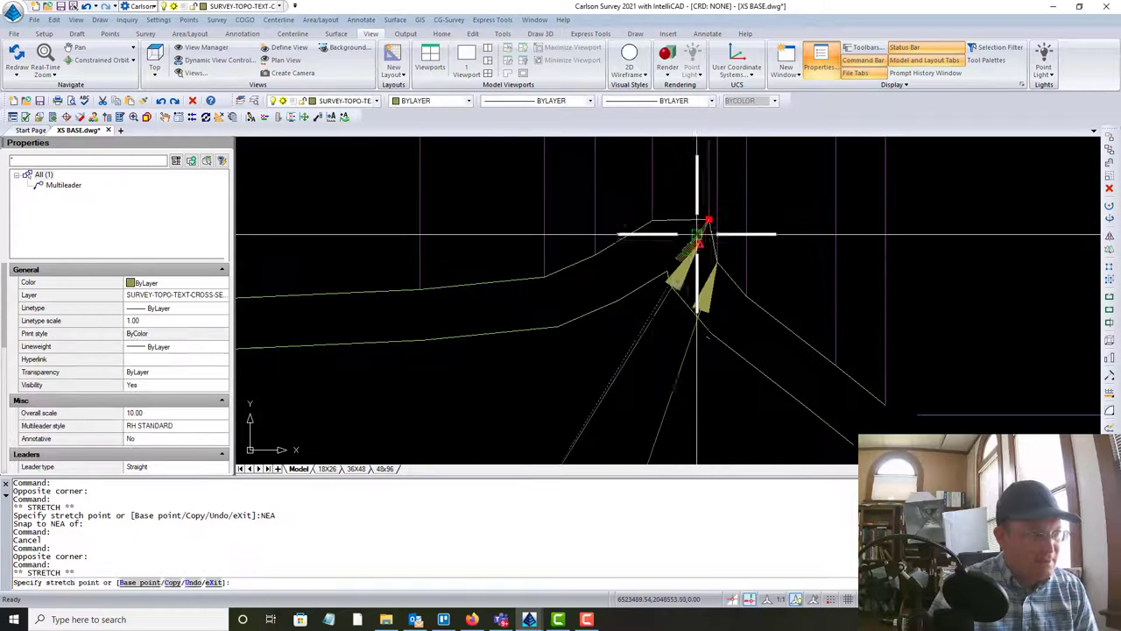
Step: Move the left bank's TOP OF CONCRETE LINER arrowhead down onto the sloping part of the offset line, fine-tuning its position
{"action": "left_click", "coordinate": [716, 293]}
{"action": "left_click", "coordinate": [695, 285]}
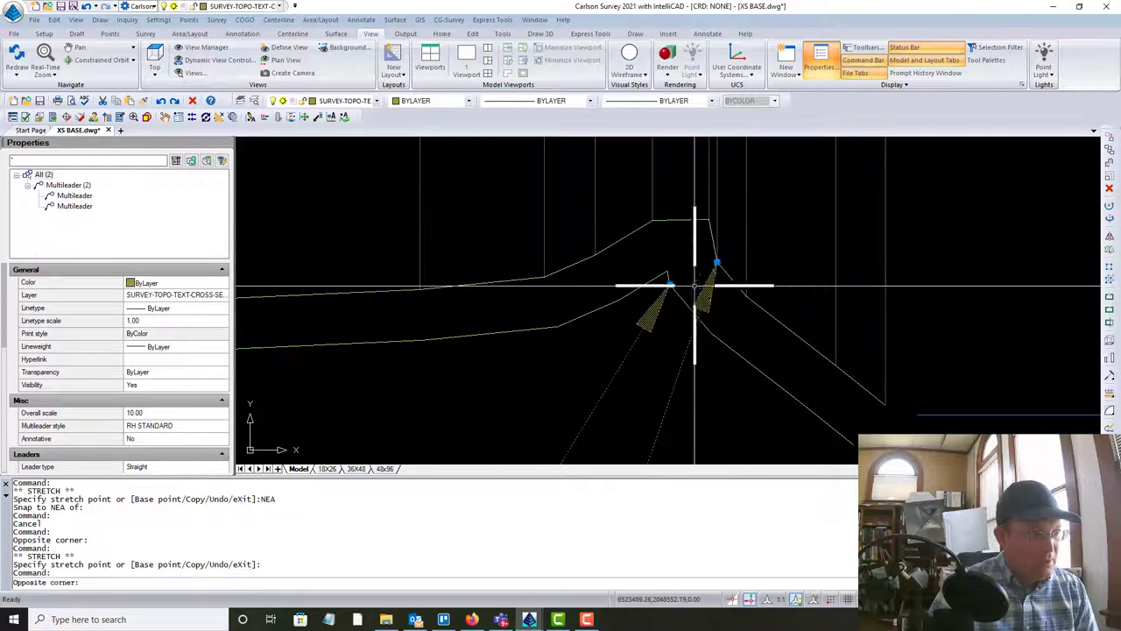
{"action": "left_click", "coordinate": [716, 262]}
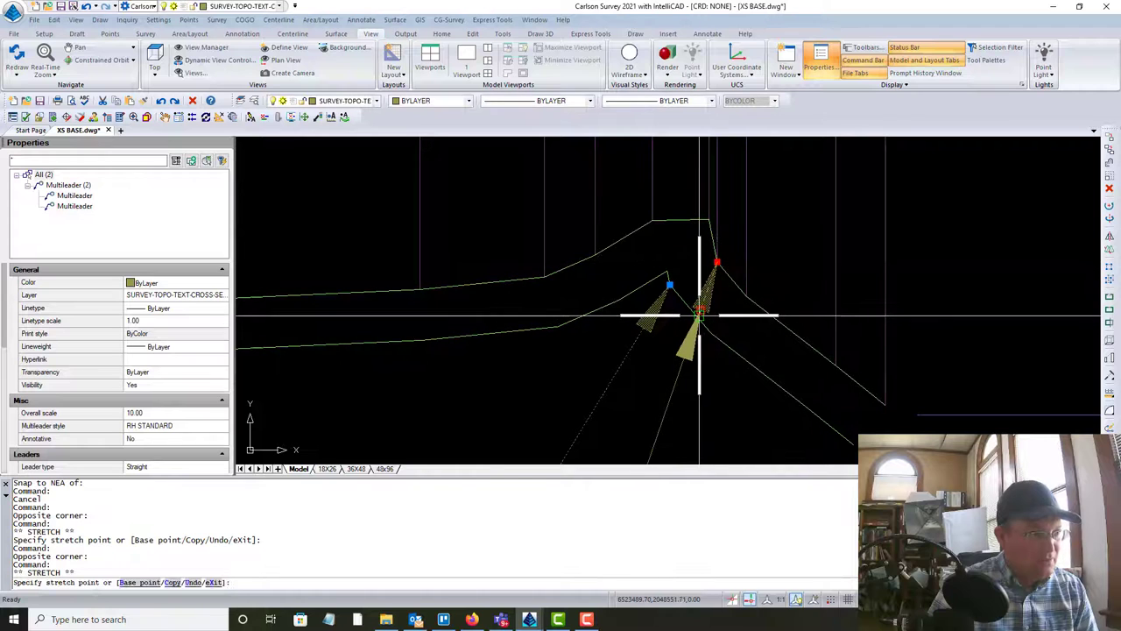
{"action": "left_click", "coordinate": [698, 315]}
{"action": "left_click", "coordinate": [699, 311]}
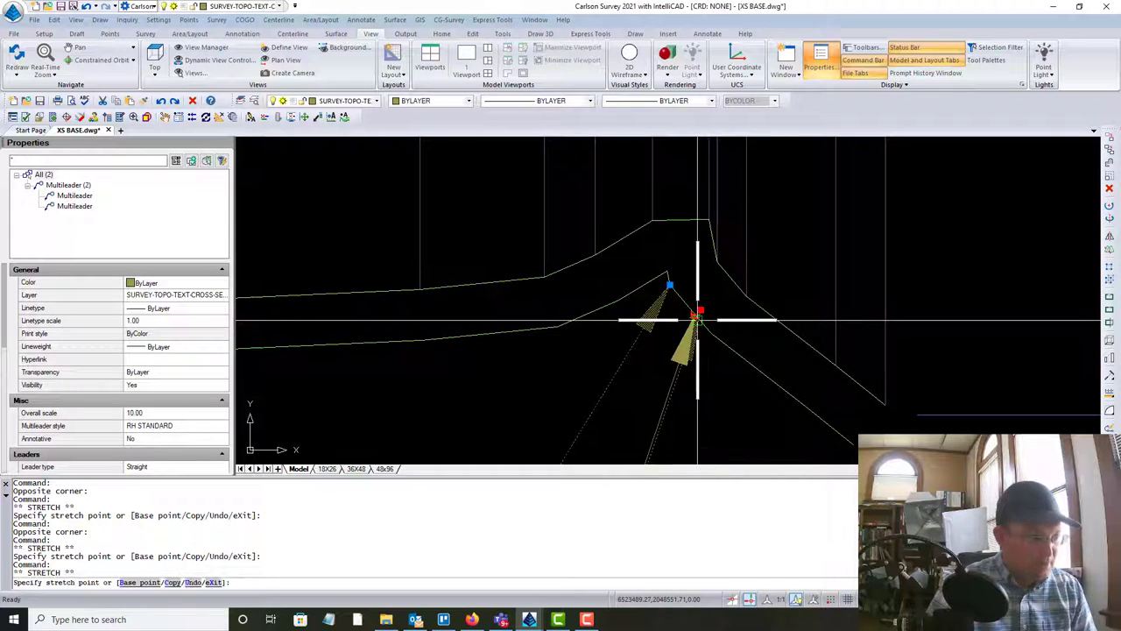
{"action": "left_click", "coordinate": [698, 314]}
{"action": "key", "text": "Escape"}
Step: Move the left bank's LANDSIDE HINGE arrowhead down onto the offset line using the Nearest snap
{"action": "scroll", "coordinate": [381, 323], "scroll_direction": "down", "scroll_amount": 2}
{"action": "middle_click_drag", "start_coordinate": [380, 322], "coordinate": [771, 289]}
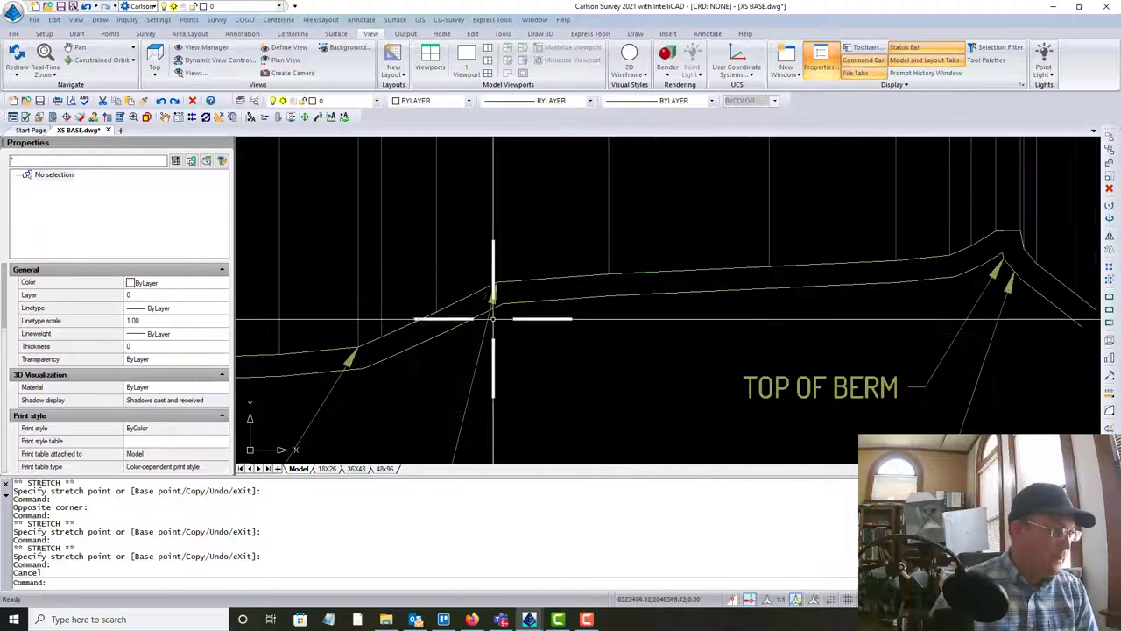
{"action": "scroll", "coordinate": [512, 281], "scroll_direction": "up", "scroll_amount": 3}
{"action": "left_click", "coordinate": [545, 246]}
{"action": "left_click", "coordinate": [545, 253]}
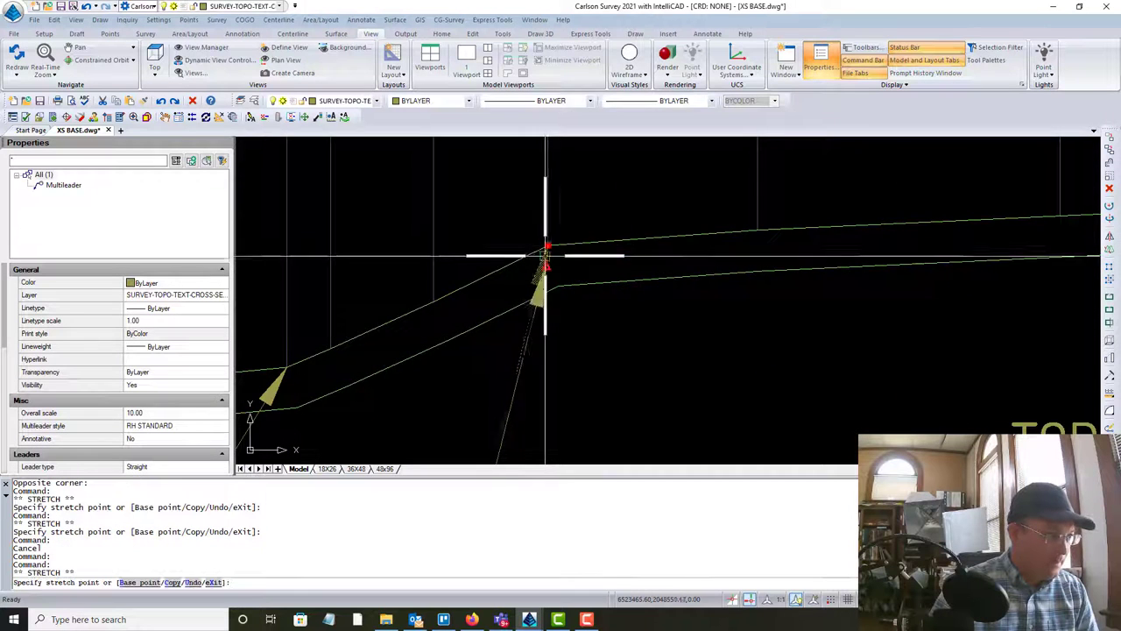
{"action": "type", "text": "NEA"}
{"action": "key", "text": "Return"}
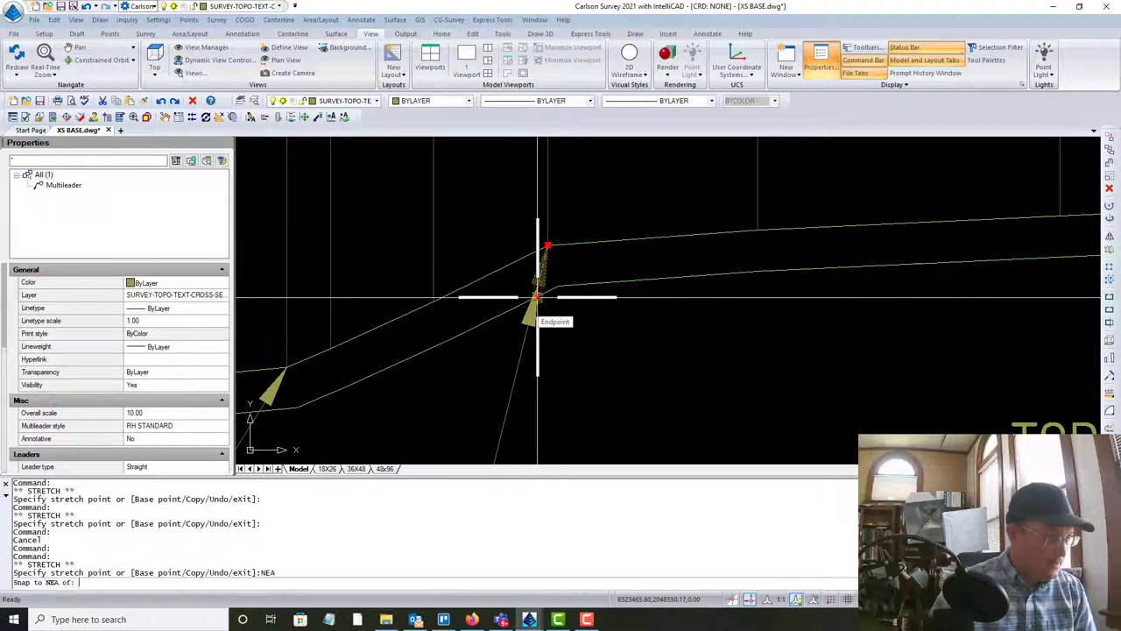
{"action": "key", "text": "Escape"}
Step: Move the left bank's LANDSIDE TOE arrowhead onto the offset line using the Nearest snap
{"action": "middle_click_drag", "start_coordinate": [453, 370], "coordinate": [758, 275]}
{"action": "left_click", "coordinate": [578, 303]}
{"action": "left_click", "coordinate": [557, 299]}
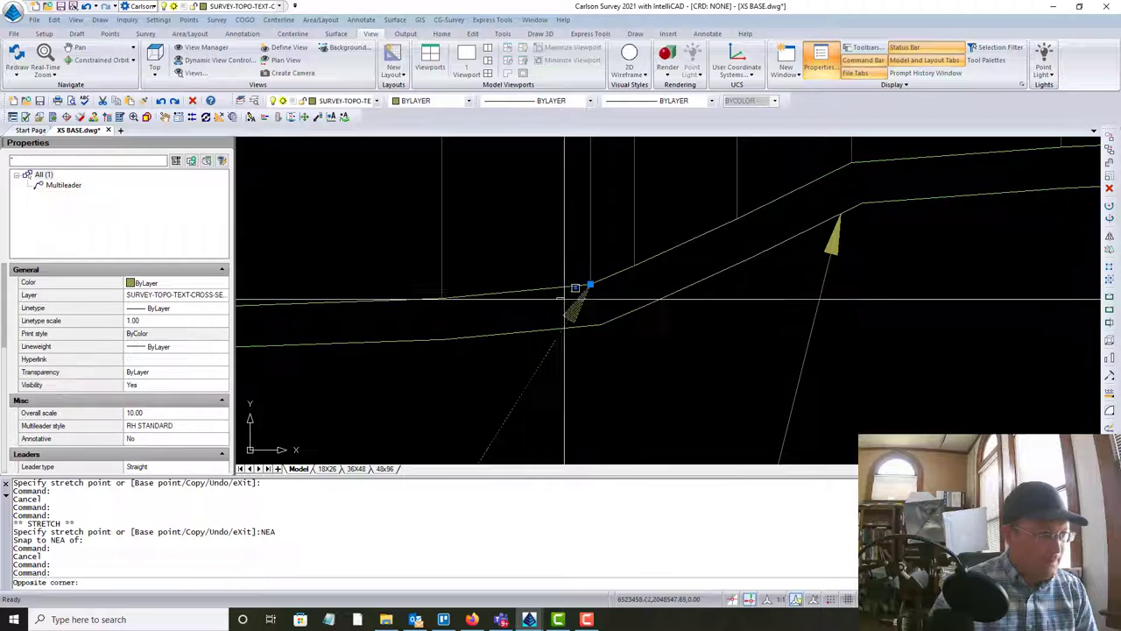
{"action": "left_click", "coordinate": [592, 296]}
{"action": "left_click", "coordinate": [590, 284]}
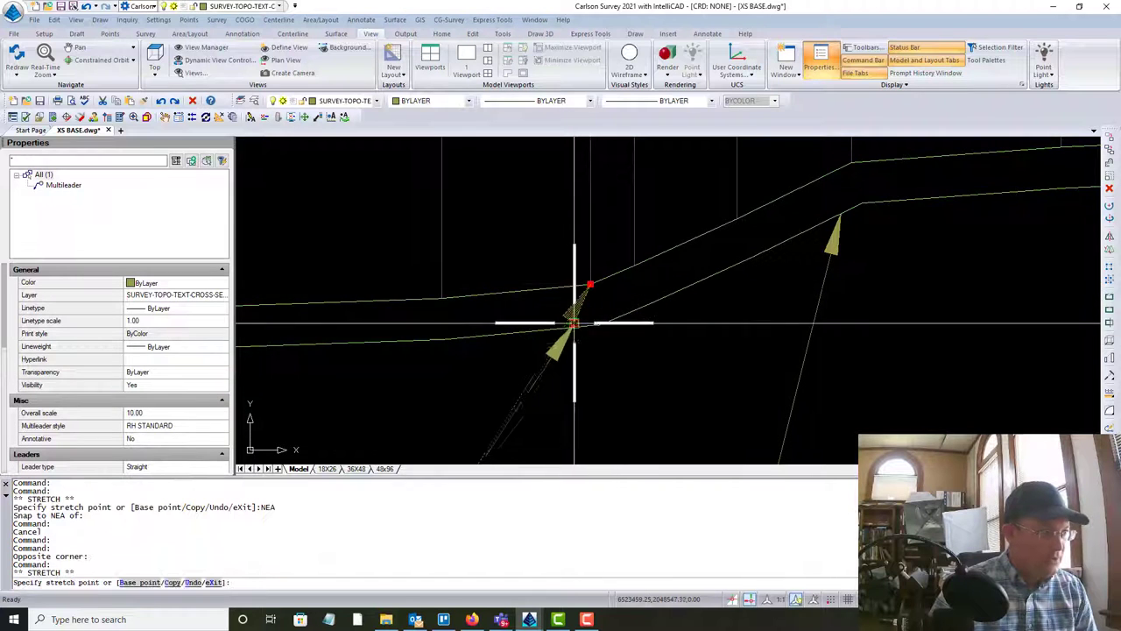
{"action": "type", "text": "NEA"}
{"action": "key", "text": "Return"}
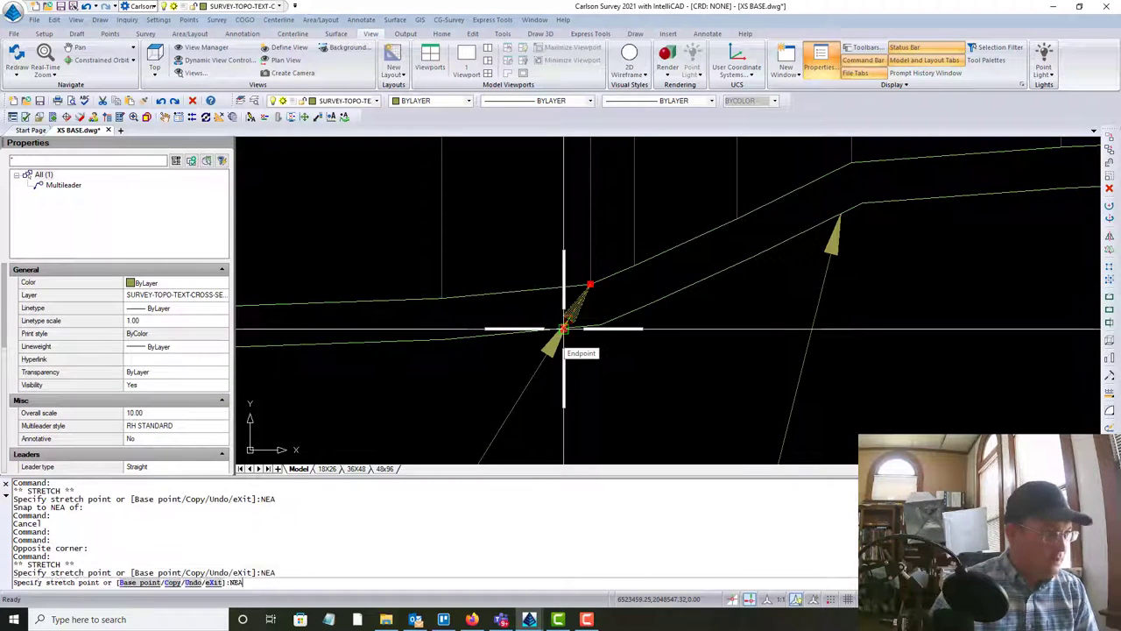
{"action": "left_click", "coordinate": [564, 328]}
{"action": "key", "text": "Escape"}
Step: Move the left bank's ADJACENT GROUND arrowhead onto the offset line using the Nearest snap
{"action": "scroll", "coordinate": [558, 262], "scroll_direction": "down", "scroll_amount": 4}
{"action": "middle_click_drag", "start_coordinate": [408, 286], "coordinate": [768, 268]}
{"action": "scroll", "coordinate": [490, 301], "scroll_direction": "up", "scroll_amount": 3}
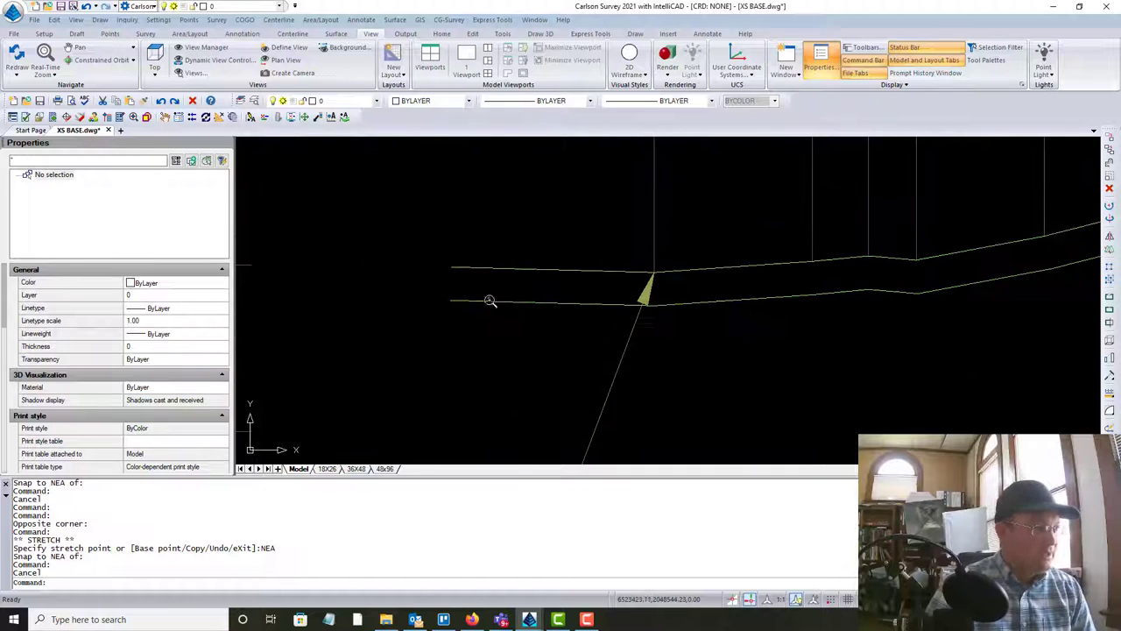
{"action": "left_click", "coordinate": [636, 283]}
{"action": "left_click", "coordinate": [664, 273]}
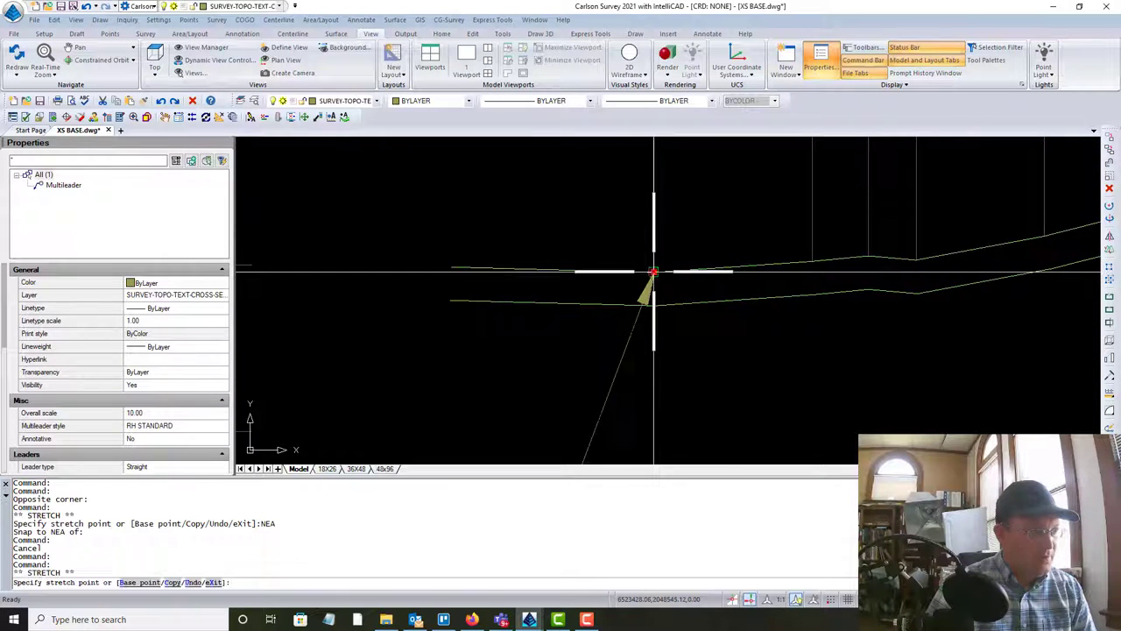
{"action": "scroll", "coordinate": [646, 308], "scroll_direction": "up", "scroll_amount": 3}
{"action": "type", "text": "NE"}
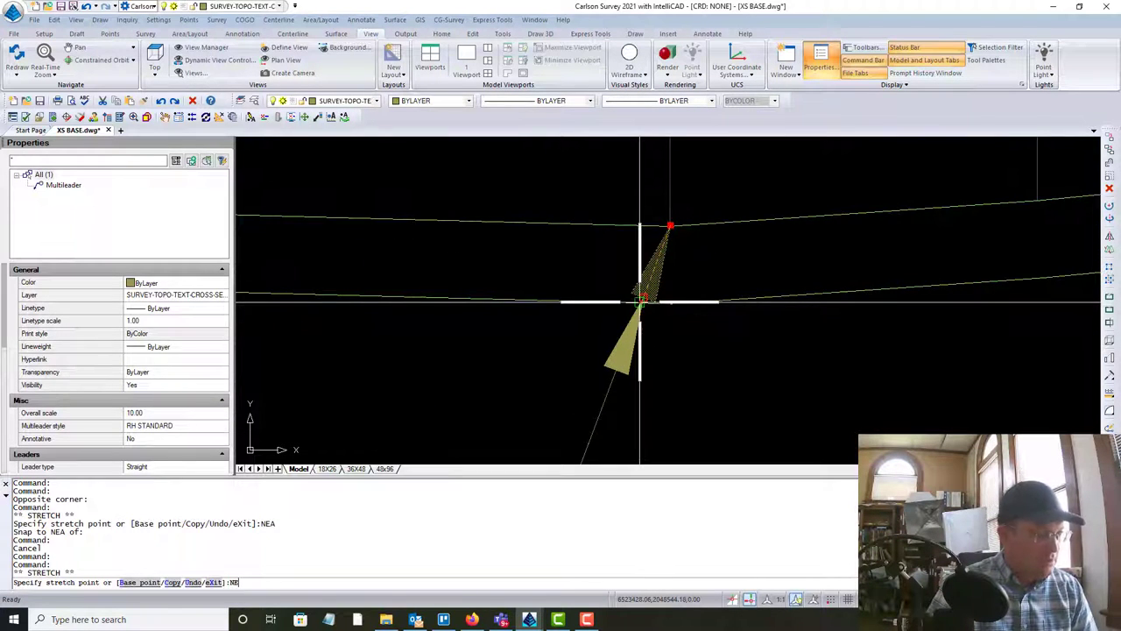
{"action": "type", "text": "A"}
{"action": "key", "text": "Return"}
{"action": "key", "text": "Escape"}
Step: Draw a line closing the left bank's outer landside end between the ground profile and the offset line
{"action": "scroll", "coordinate": [440, 285], "scroll_direction": "down", "scroll_amount": 3}
{"action": "type", "text": "L"}
{"action": "key", "text": "Return"}
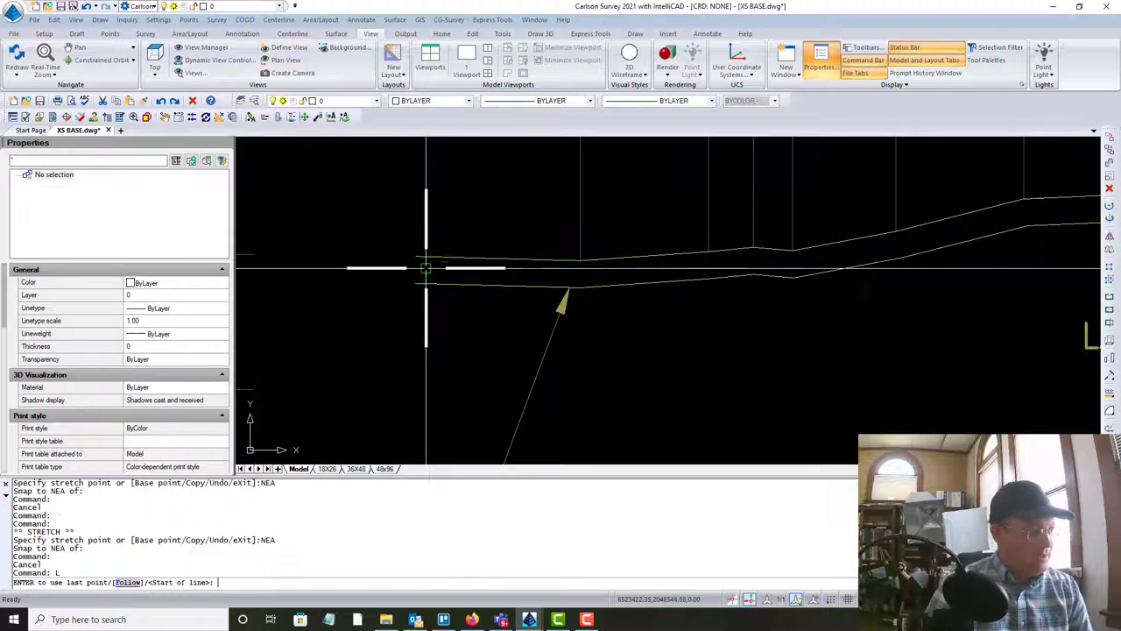
{"action": "left_click", "coordinate": [415, 281]}
{"action": "left_click", "coordinate": [415, 283]}
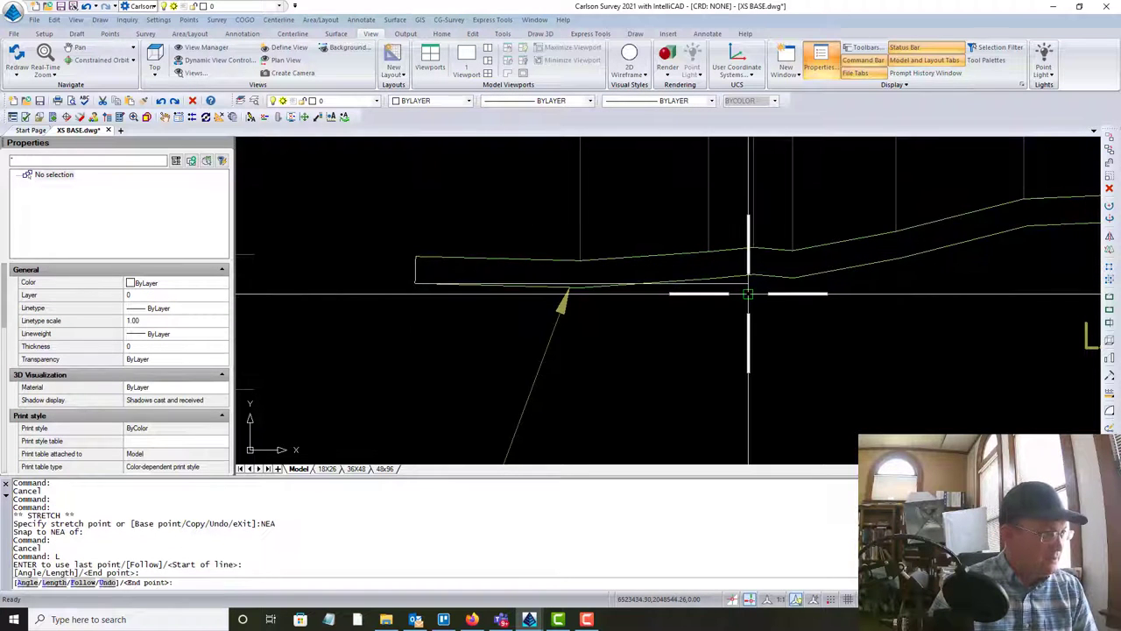
{"action": "key", "text": "Return"}
Step: Draw a line closing the left bank's channel-side end between the offset line and the ground profile
{"action": "scroll", "coordinate": [752, 292], "scroll_direction": "down", "scroll_amount": 3}
{"action": "middle_click_drag", "start_coordinate": [1006, 295], "coordinate": [501, 303]}
{"action": "scroll", "coordinate": [729, 246], "scroll_direction": "up", "scroll_amount": 6}
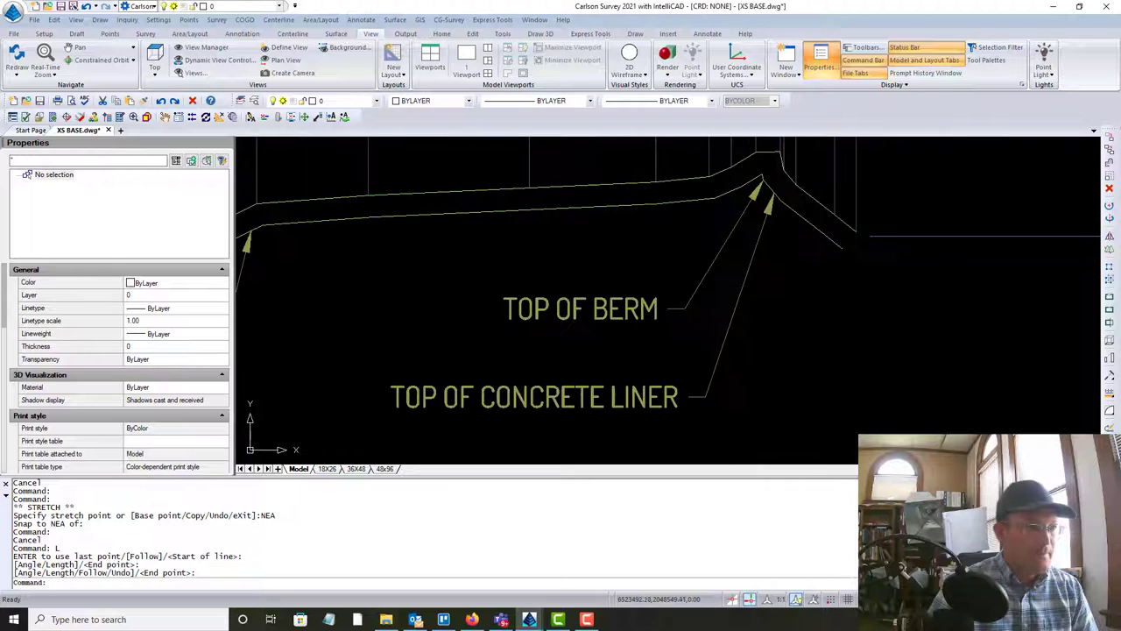
{"action": "key", "text": "Return"}
{"action": "left_click", "coordinate": [830, 254]}
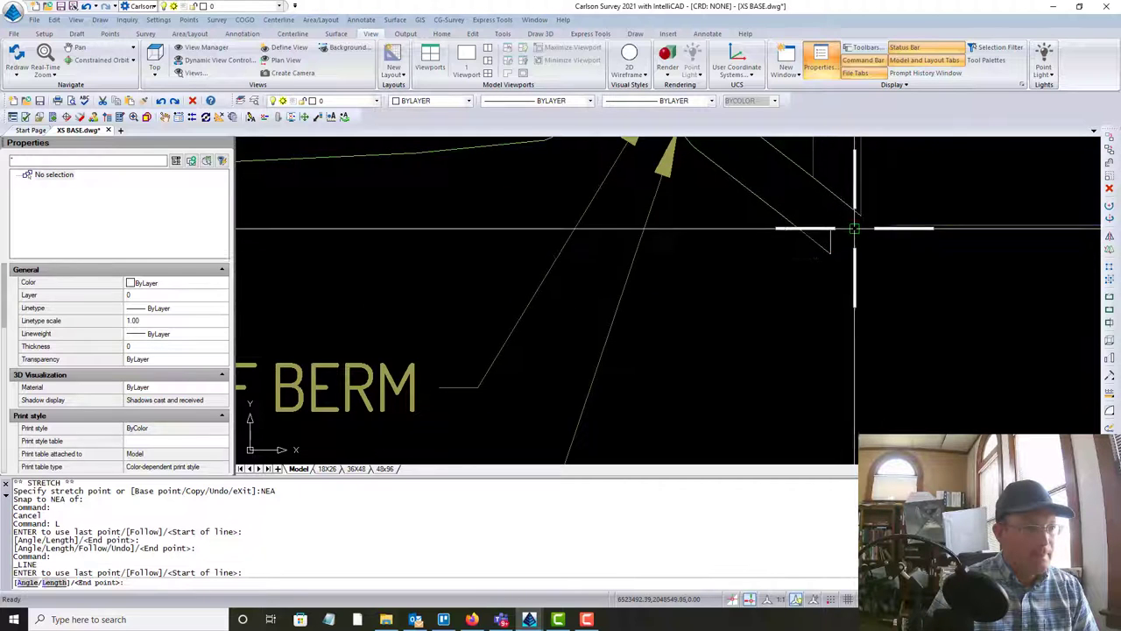
{"action": "left_click", "coordinate": [861, 220]}
{"action": "key", "text": "Return"}
Step: Check the hatched profile of a section below, and draw a line closing the channel-side end of Cross-Section #1's right bank strip
{"action": "scroll", "coordinate": [859, 277], "scroll_direction": "down", "scroll_amount": 3}
{"action": "scroll", "coordinate": [853, 289], "scroll_direction": "down", "scroll_amount": 4}
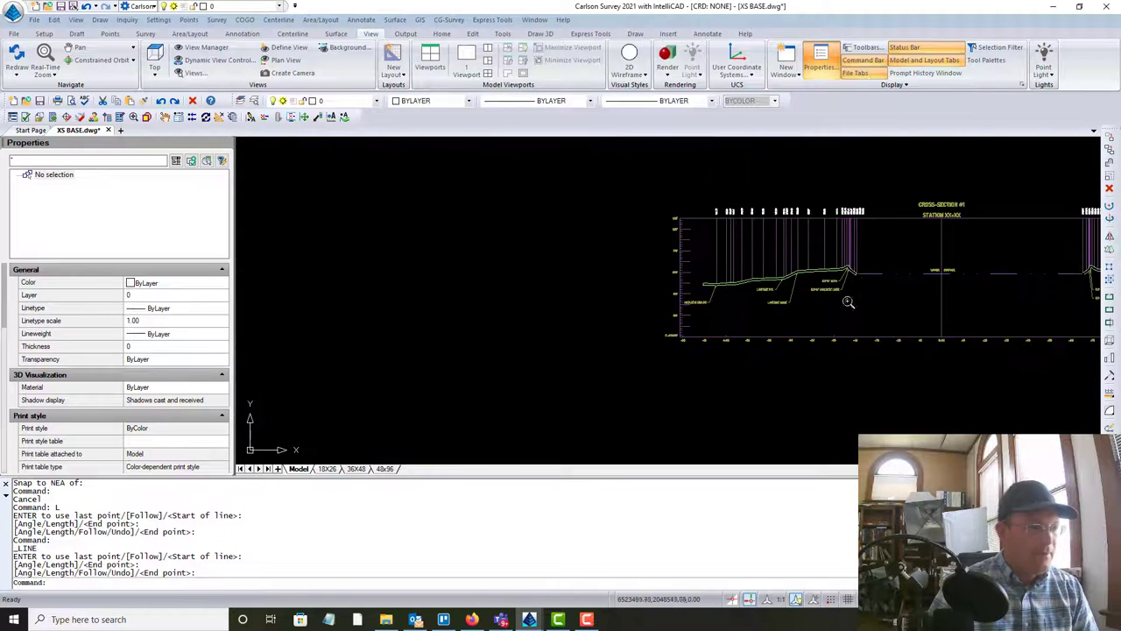
{"action": "middle_click_drag", "start_coordinate": [815, 308], "coordinate": [721, 200]}
{"action": "scroll", "coordinate": [654, 448], "scroll_direction": "up", "scroll_amount": 3}
{"action": "scroll", "coordinate": [654, 449], "scroll_direction": "up", "scroll_amount": 3}
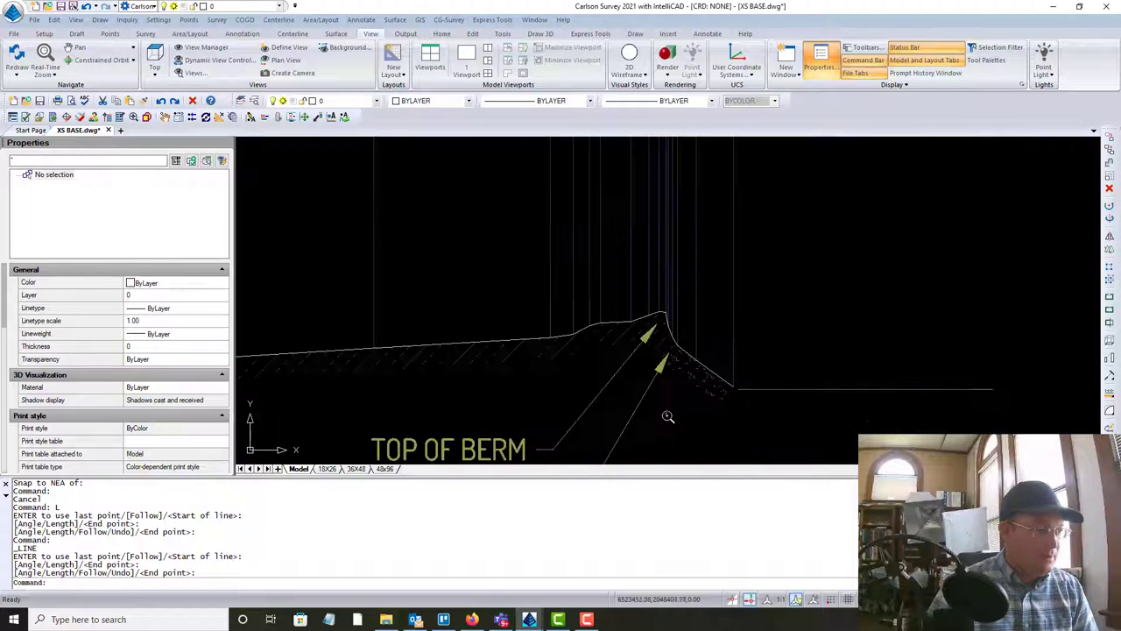
{"action": "scroll", "coordinate": [671, 407], "scroll_direction": "down", "scroll_amount": 5}
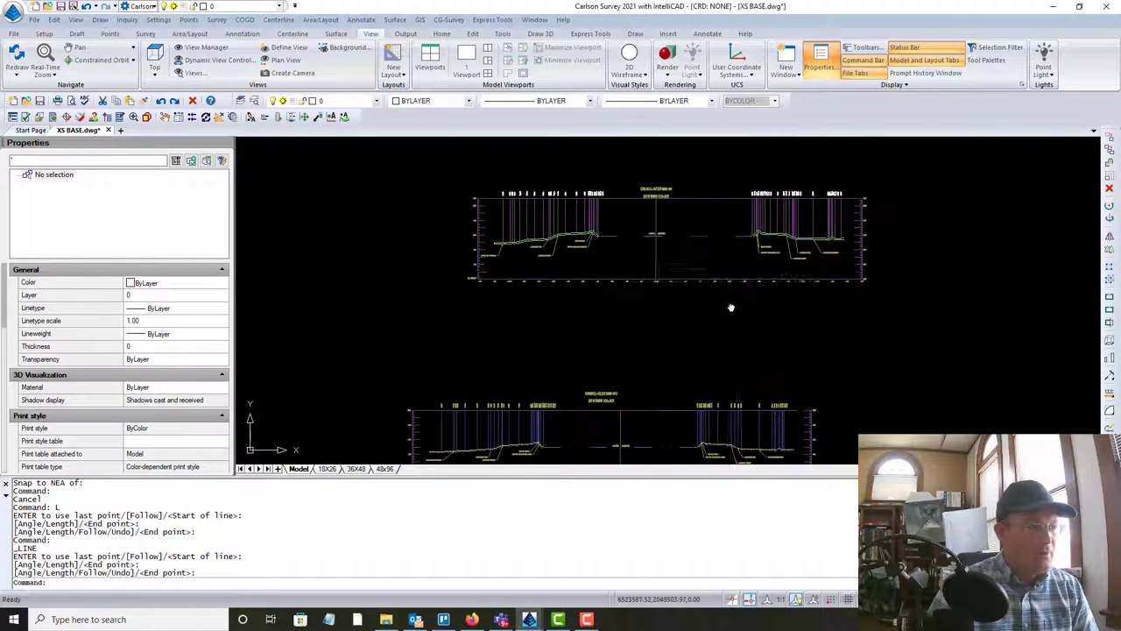
{"action": "scroll", "coordinate": [777, 222], "scroll_direction": "up", "scroll_amount": 5}
{"action": "key", "text": "Return"}
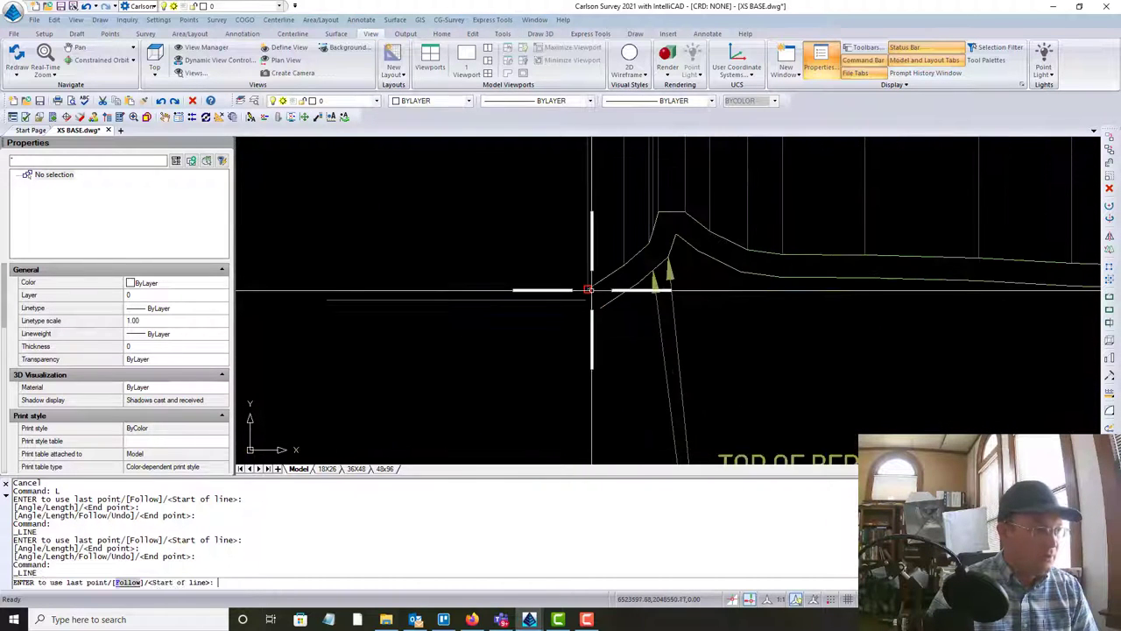
{"action": "left_click", "coordinate": [597, 300]}
{"action": "left_click", "coordinate": [601, 307]}
{"action": "key", "text": "Return"}
Step: Draw a line closing the right bank's outer landside end between the ground profile and the offset line
{"action": "scroll", "coordinate": [763, 304], "scroll_direction": "down", "scroll_amount": 4}
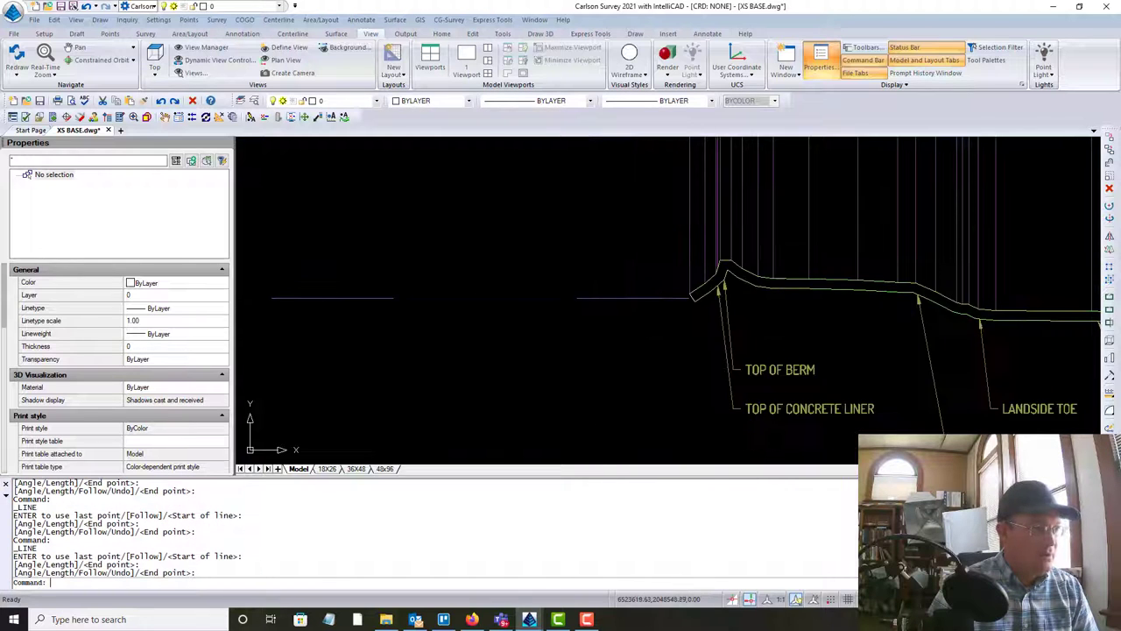
{"action": "middle_click_drag", "start_coordinate": [900, 305], "coordinate": [511, 294]}
{"action": "scroll", "coordinate": [893, 306], "scroll_direction": "up", "scroll_amount": 3}
{"action": "key", "text": "Return"}
{"action": "left_click", "coordinate": [935, 305]}
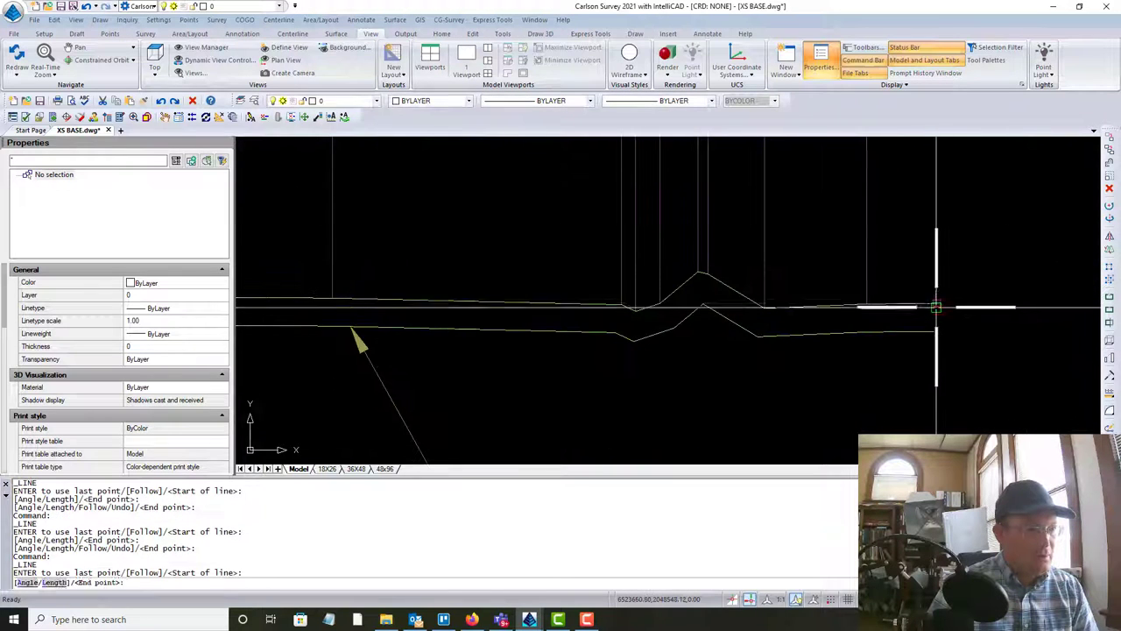
{"action": "left_click", "coordinate": [936, 331]}
{"action": "key", "text": "Return"}
Step: Draw a dividing line across the right bank strip from the profile's liner-top vertex to the offset line at the TOP OF BERM arrowhead
{"action": "scroll", "coordinate": [836, 246], "scroll_direction": "down", "scroll_amount": 4}
{"action": "middle_click_drag", "start_coordinate": [370, 232], "coordinate": [756, 253]}
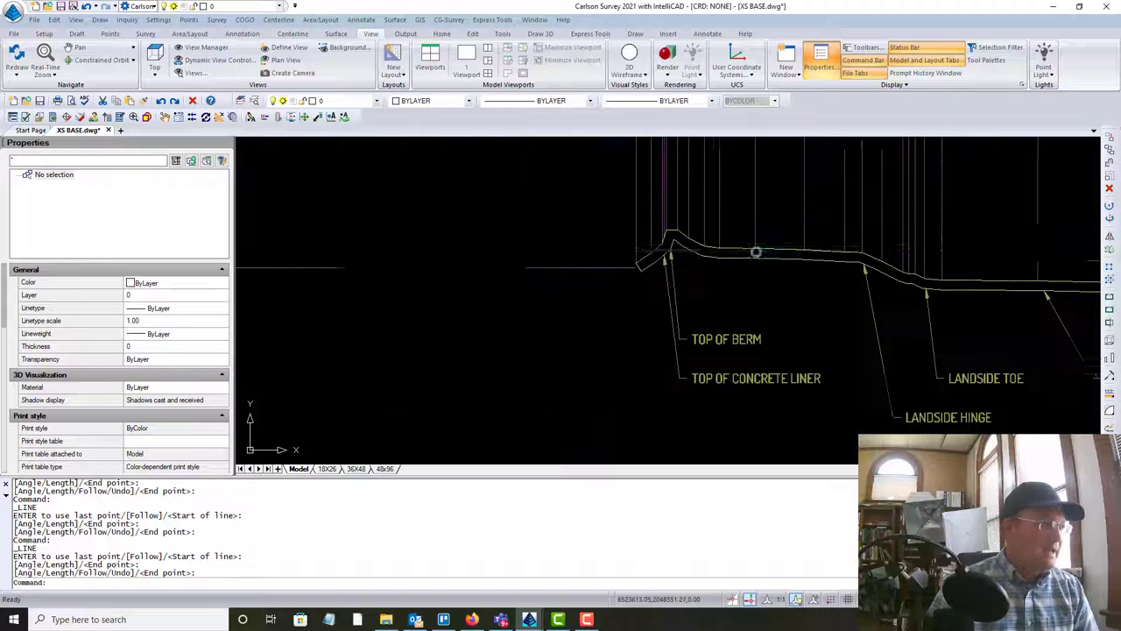
{"action": "scroll", "coordinate": [703, 253], "scroll_direction": "up", "scroll_amount": 5}
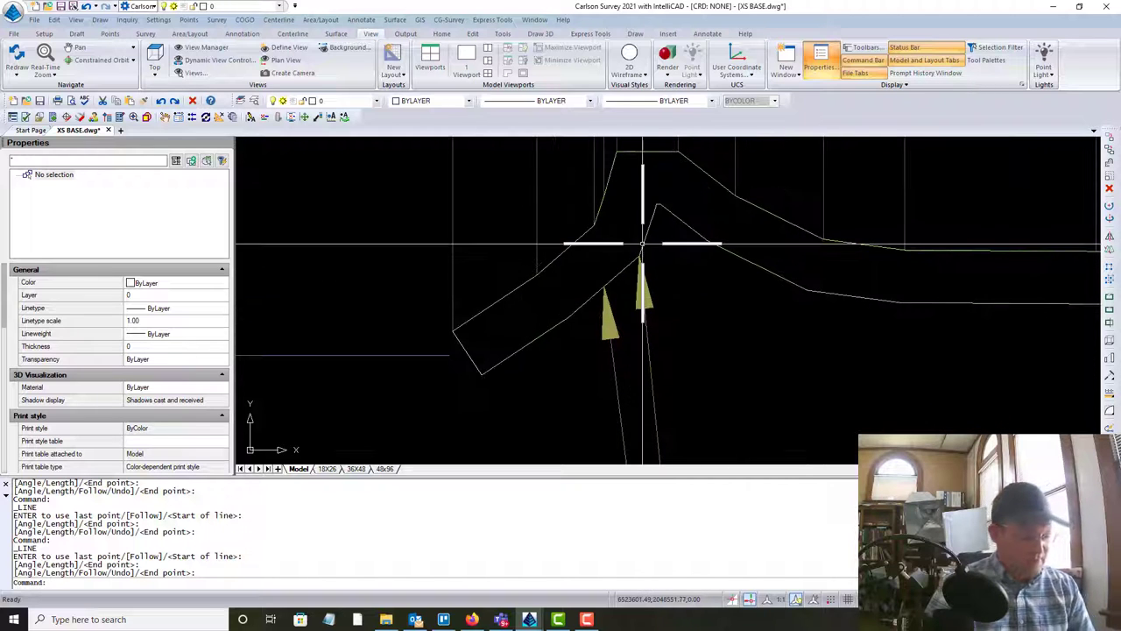
{"action": "type", "text": "L"}
{"action": "key", "text": "Return"}
{"action": "left_click", "coordinate": [607, 238]}
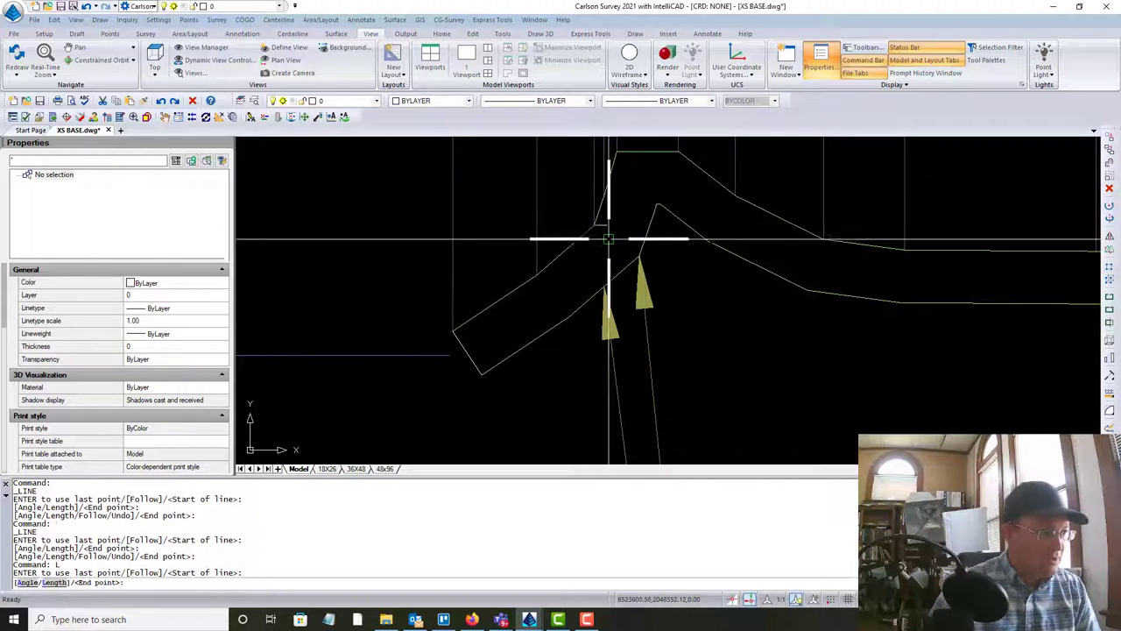
{"action": "left_click", "coordinate": [639, 255]}
{"action": "key", "text": "Escape"}
{"action": "scroll", "coordinate": [544, 252], "scroll_direction": "down", "scroll_amount": 5}
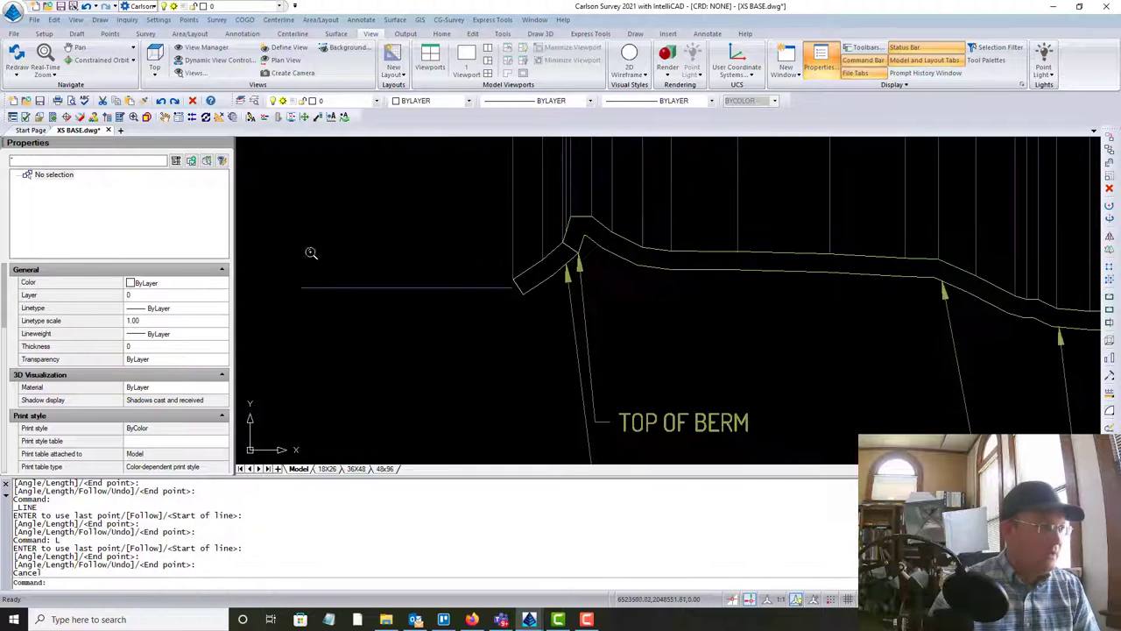
{"action": "middle_click_drag", "start_coordinate": [311, 252], "coordinate": [837, 267]}
{"action": "scroll", "coordinate": [565, 258], "scroll_direction": "down", "scroll_amount": 4}
{"action": "middle_click_drag", "start_coordinate": [350, 258], "coordinate": [730, 237]}
{"action": "scroll", "coordinate": [306, 236], "scroll_direction": "up", "scroll_amount": 5}
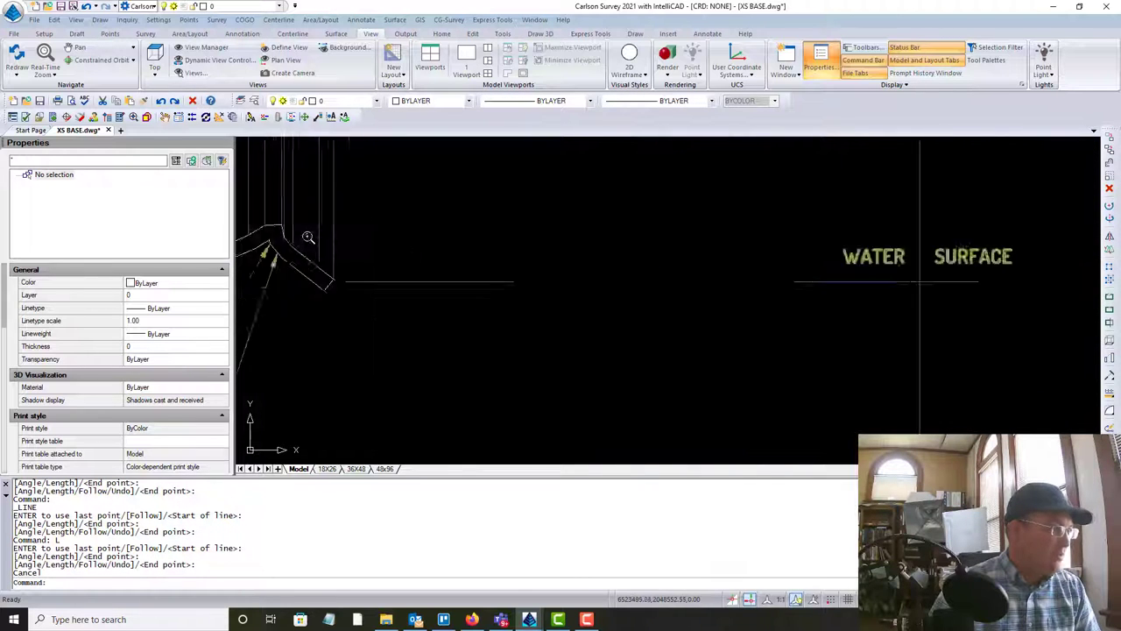
{"action": "scroll", "coordinate": [257, 256], "scroll_direction": "up", "scroll_amount": 3}
{"action": "key", "text": "Return"}
{"action": "left_click", "coordinate": [291, 290]}
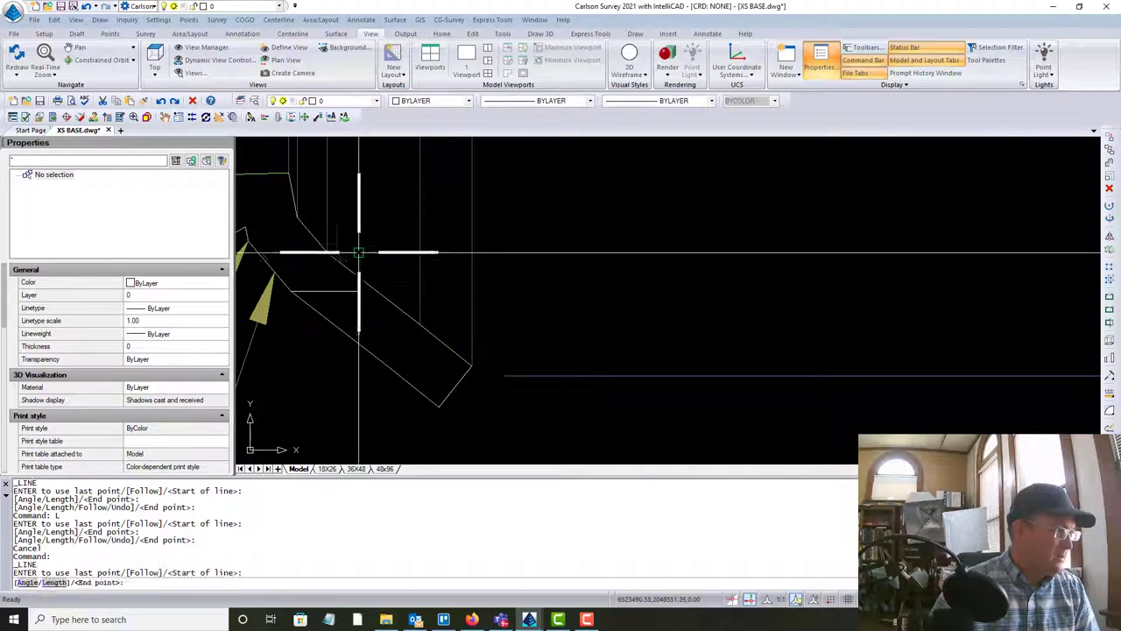
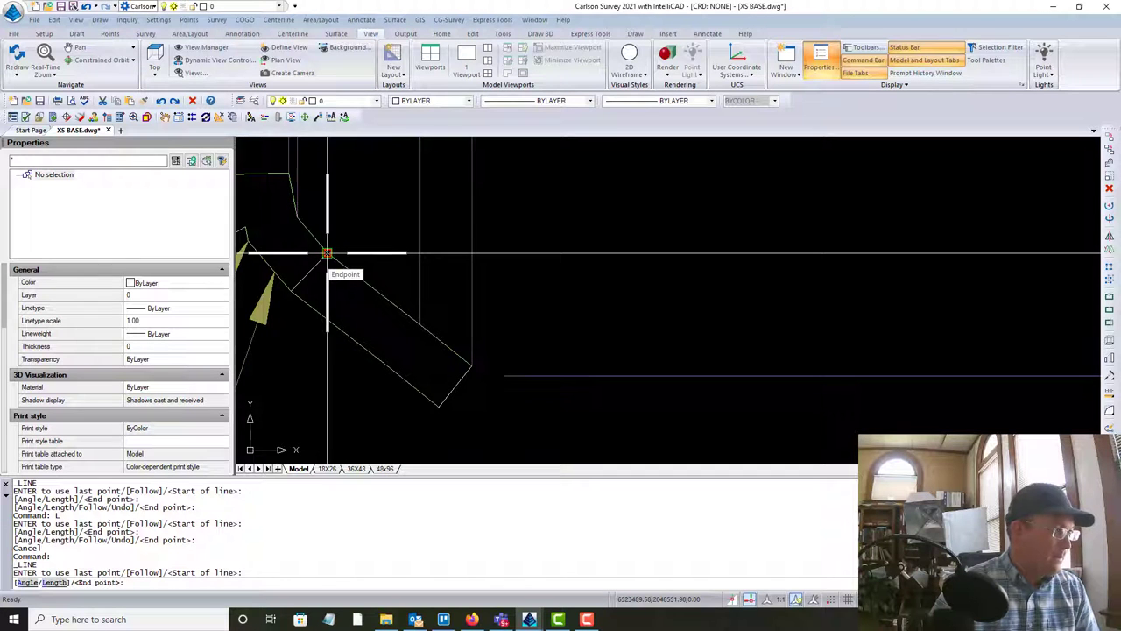
{"action": "key", "text": "Escape"}
Step: Draw a dividing line across the left bank strip from the profile's liner-top vertex to the offset line at the TOP OF BERM arrowhead
{"action": "scroll", "coordinate": [326, 233], "scroll_direction": "up", "scroll_amount": 2}
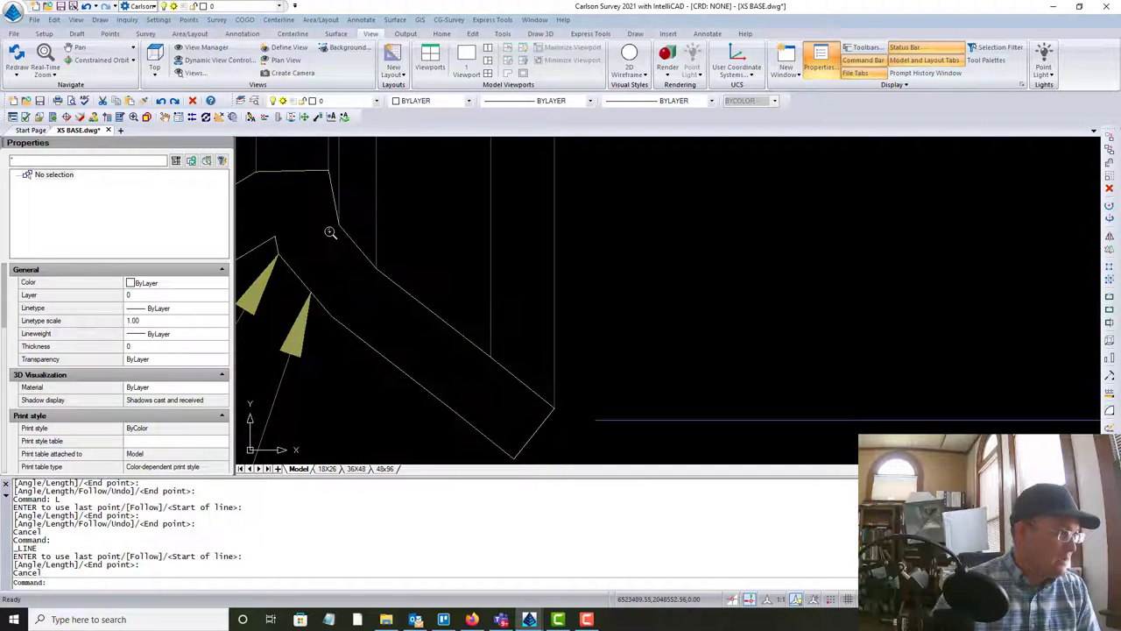
{"action": "key", "text": "Return"}
{"action": "left_click", "coordinate": [297, 254]}
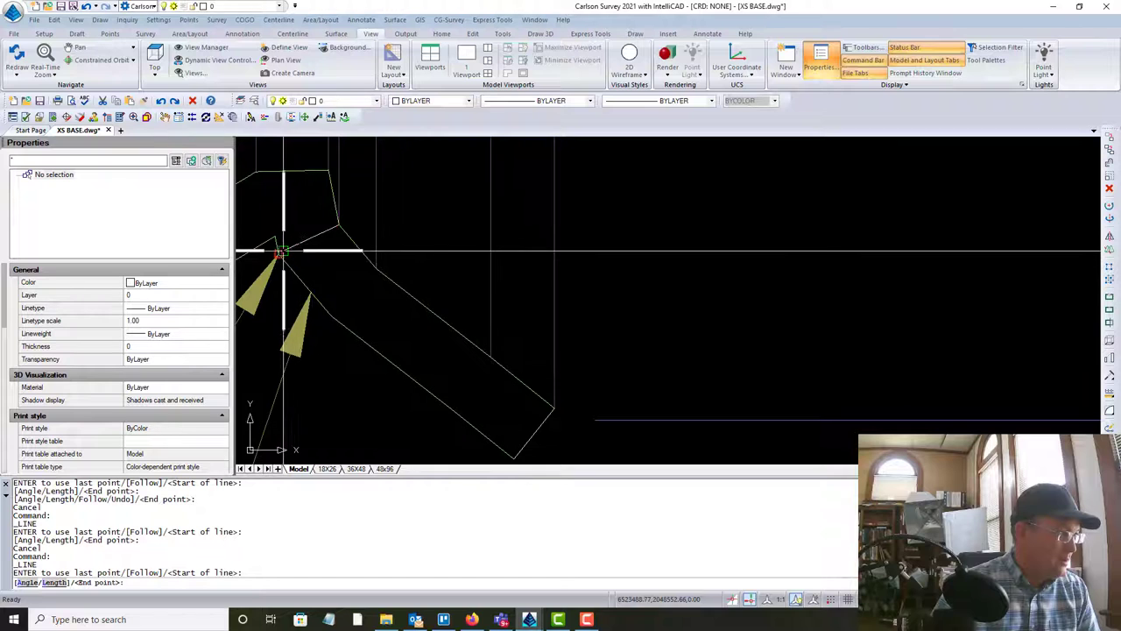
{"action": "left_click", "coordinate": [280, 253]}
{"action": "key", "text": "Escape"}
Step: Start a hatch by internal points and try to fill the left bank's liner piece between the dividing line and the channel-side end
{"action": "scroll", "coordinate": [338, 237], "scroll_direction": "down", "scroll_amount": 5}
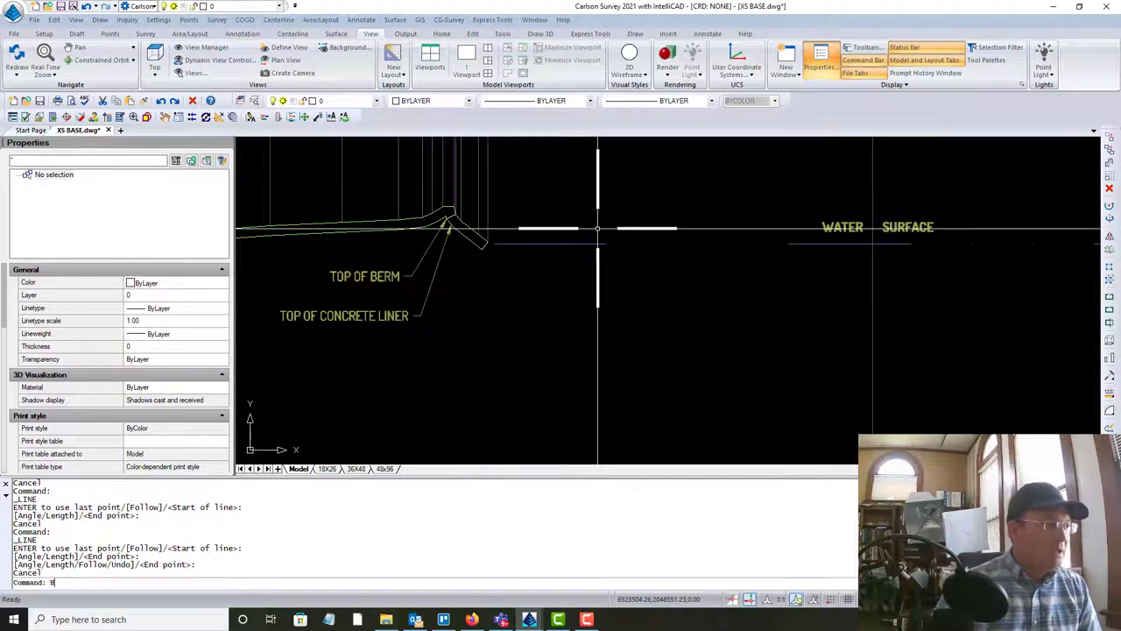
{"action": "type", "text": "H"}
{"action": "key", "text": "Return"}
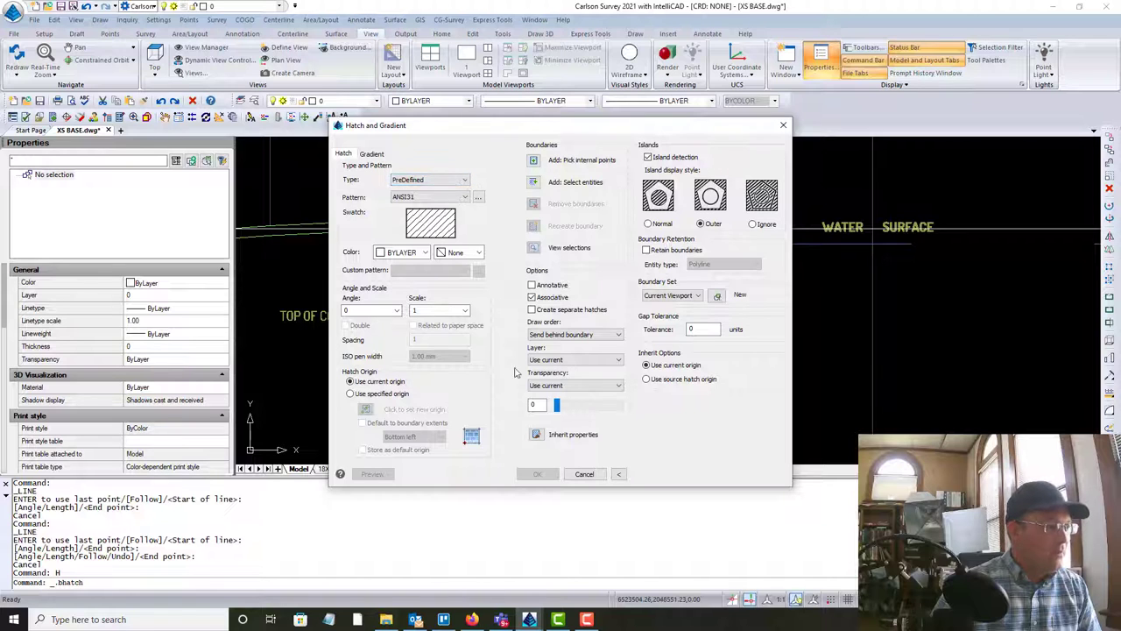
{"action": "left_click", "coordinate": [536, 162]}
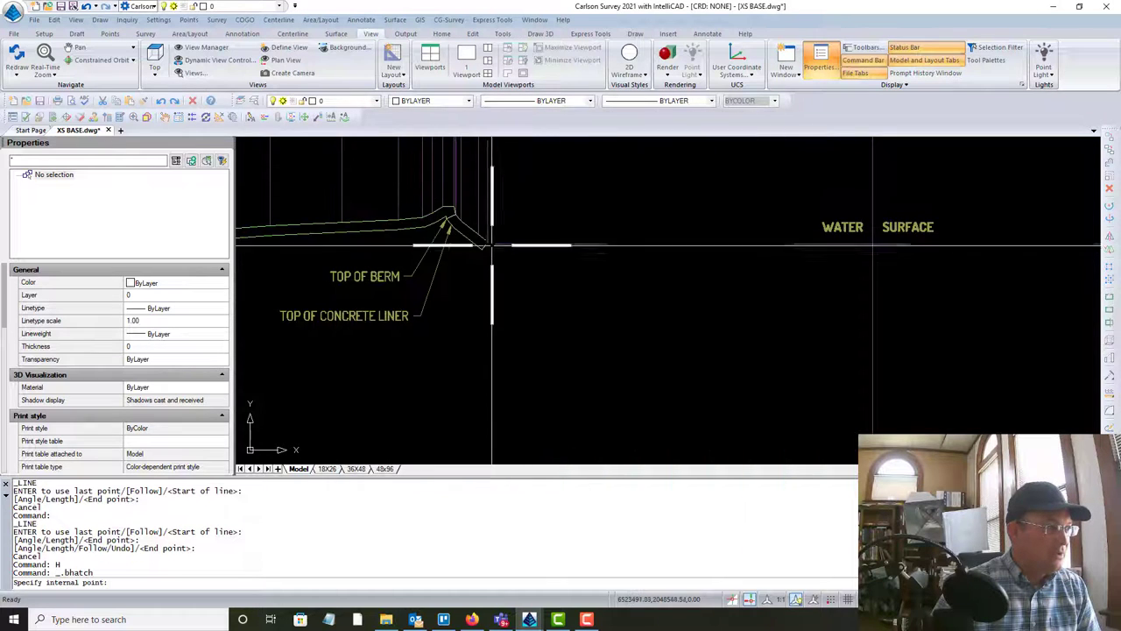
{"action": "left_click", "coordinate": [479, 243]}
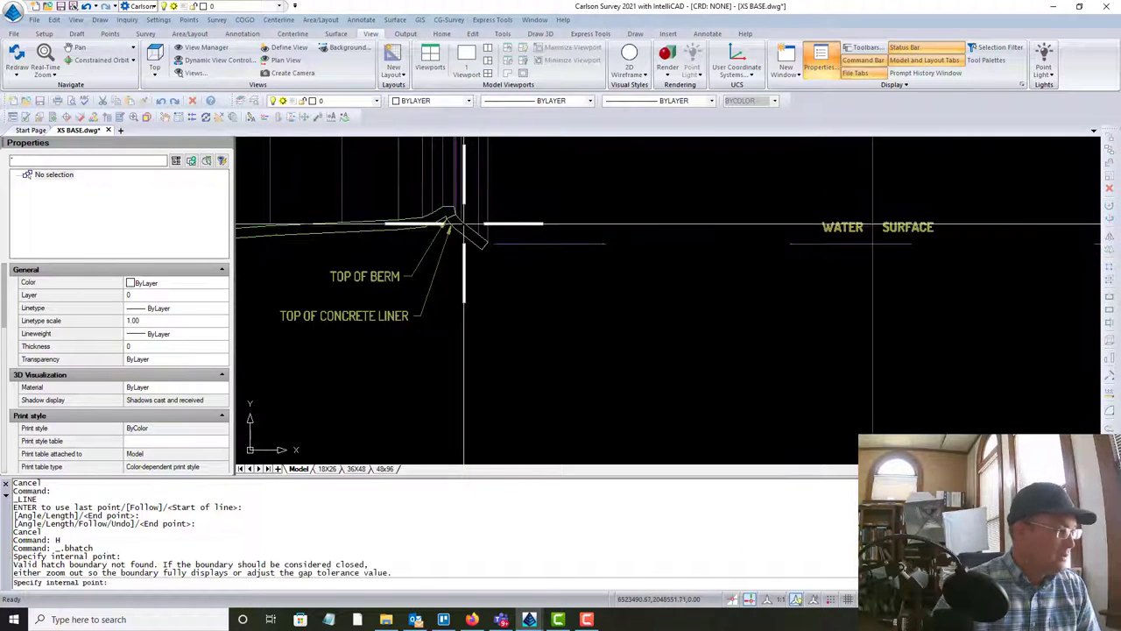
{"action": "scroll", "coordinate": [465, 234], "scroll_direction": "up", "scroll_amount": 3}
{"action": "left_click", "coordinate": [462, 236]}
Step: Hatch the right bank's liner piece between the dividing line and the channel-side end with the ANSI31 pattern at scale 1
{"action": "scroll", "coordinate": [656, 246], "scroll_direction": "down", "scroll_amount": 5}
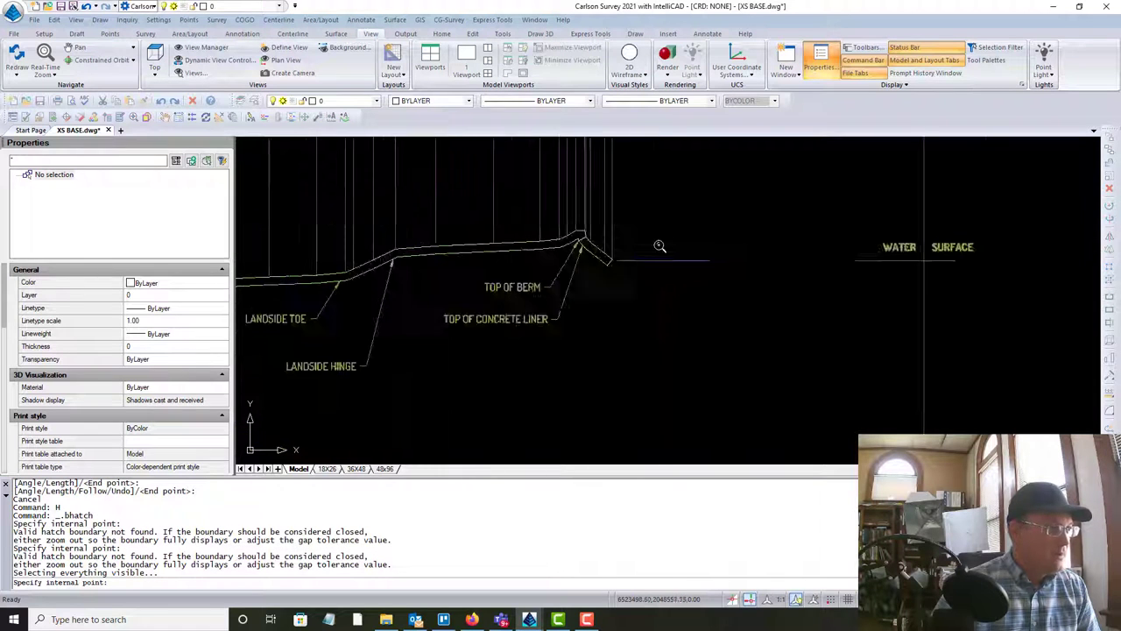
{"action": "scroll", "coordinate": [708, 236], "scroll_direction": "up", "scroll_amount": 6}
{"action": "scroll", "coordinate": [651, 242], "scroll_direction": "up", "scroll_amount": 2}
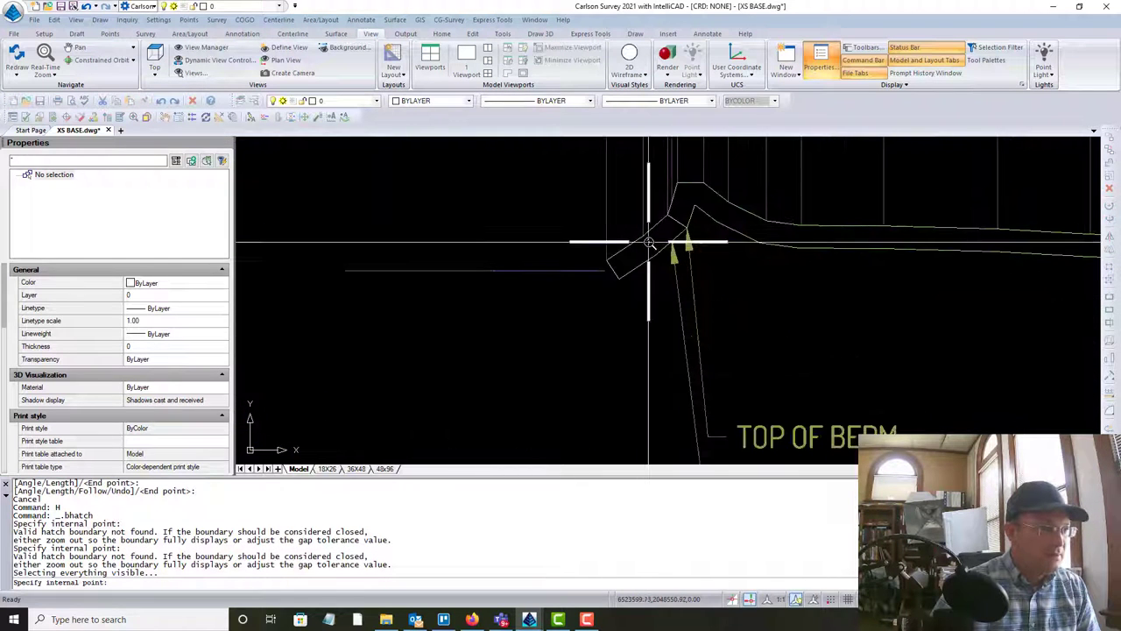
{"action": "left_click", "coordinate": [651, 243]}
{"action": "scroll", "coordinate": [655, 265], "scroll_direction": "up", "scroll_amount": 1}
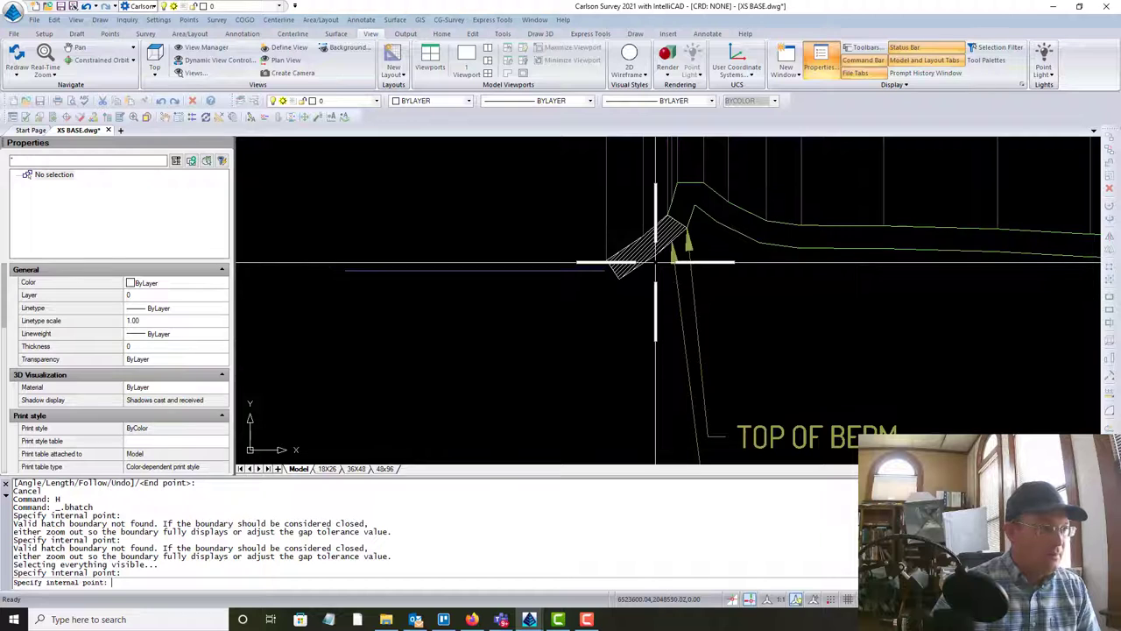
{"action": "key", "text": "Return"}
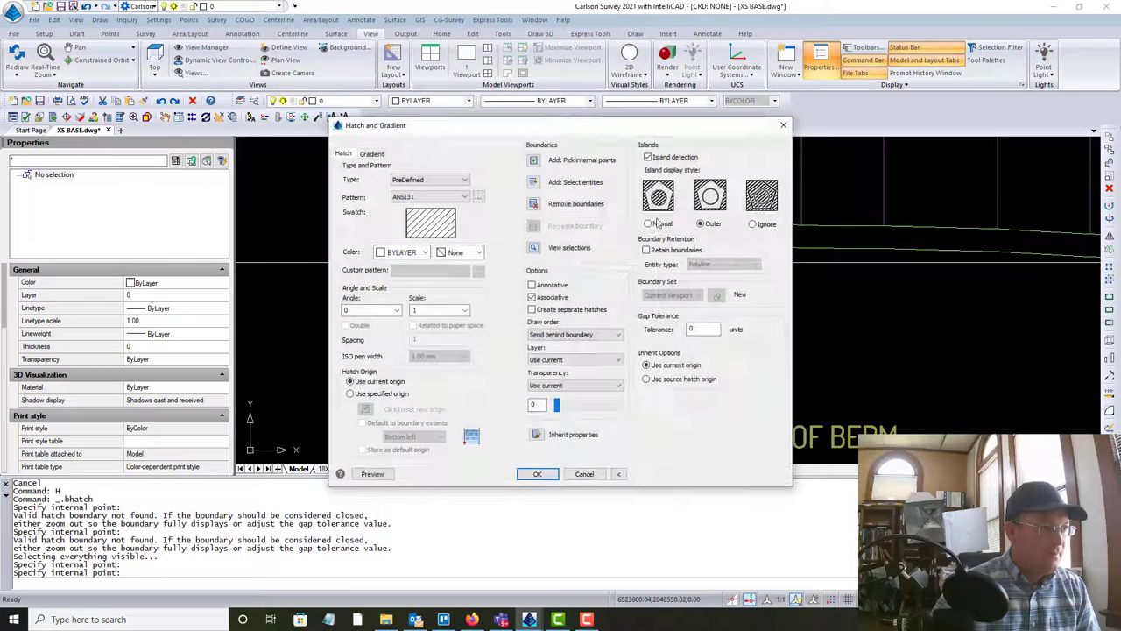
{"action": "left_click", "coordinate": [537, 473]}
Step: Hatch the rest of the right bank strip, from the dividing line to the outer landside end, with ANSI31 at scale 1
{"action": "scroll", "coordinate": [655, 251], "scroll_direction": "down", "scroll_amount": 3}
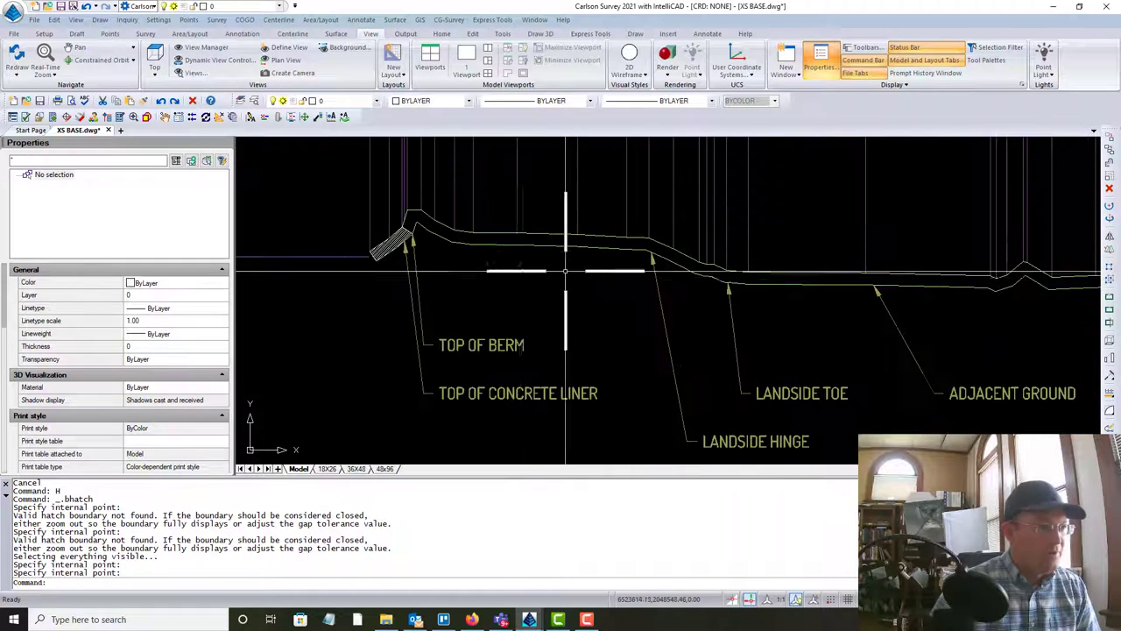
{"action": "scroll", "coordinate": [565, 271], "scroll_direction": "down", "scroll_amount": 2}
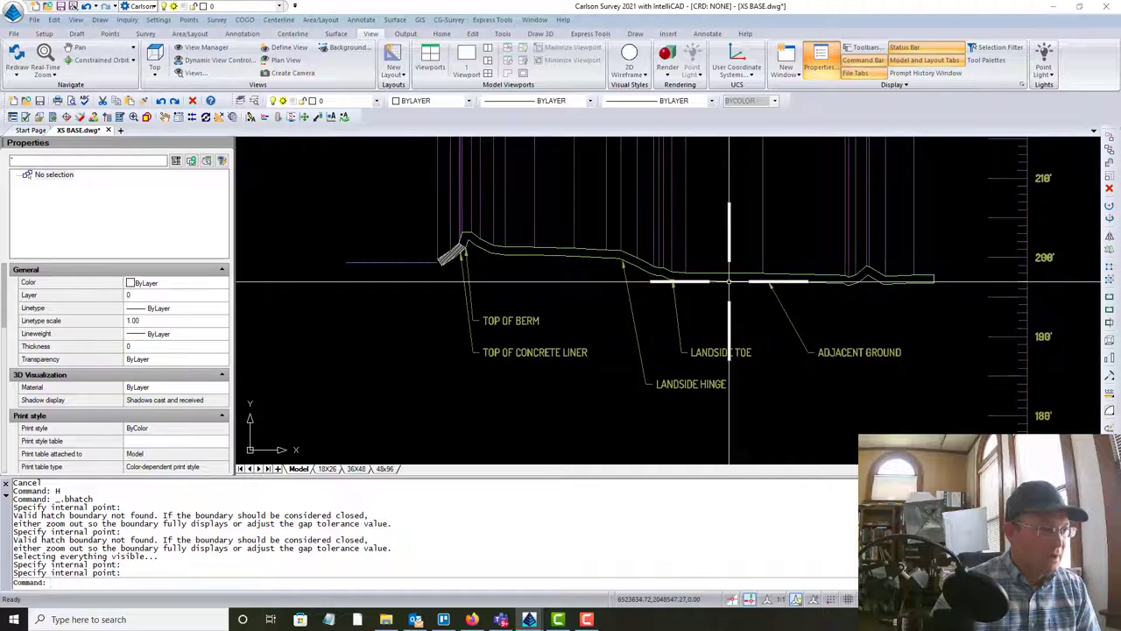
{"action": "key", "text": "Return"}
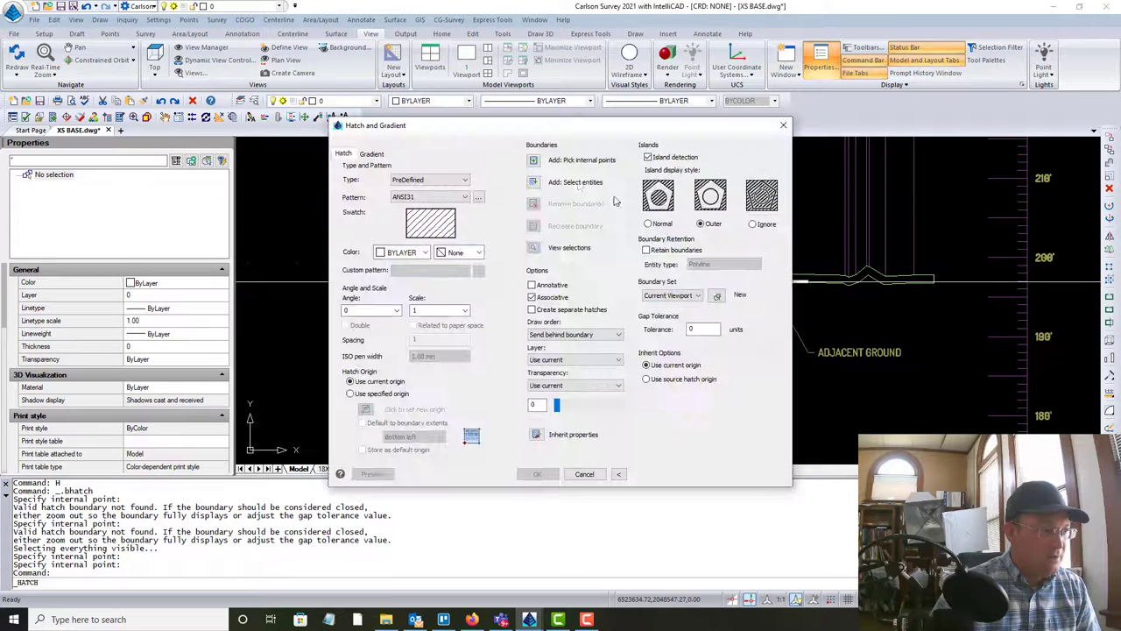
{"action": "left_click", "coordinate": [550, 174]}
{"action": "left_click", "coordinate": [688, 280]}
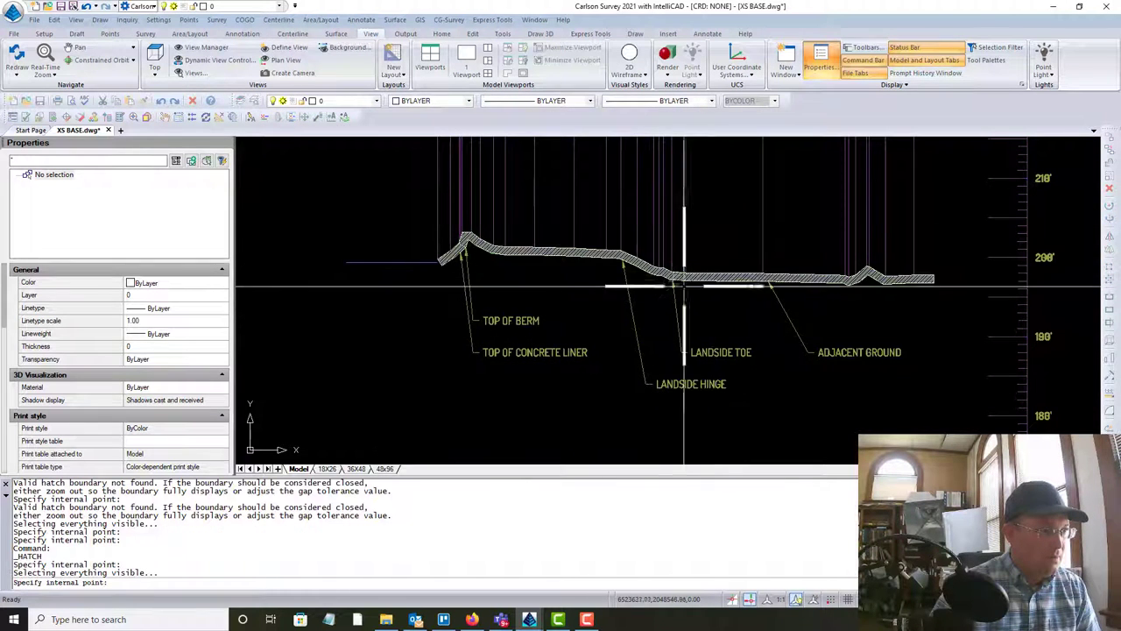
{"action": "key", "text": "Return"}
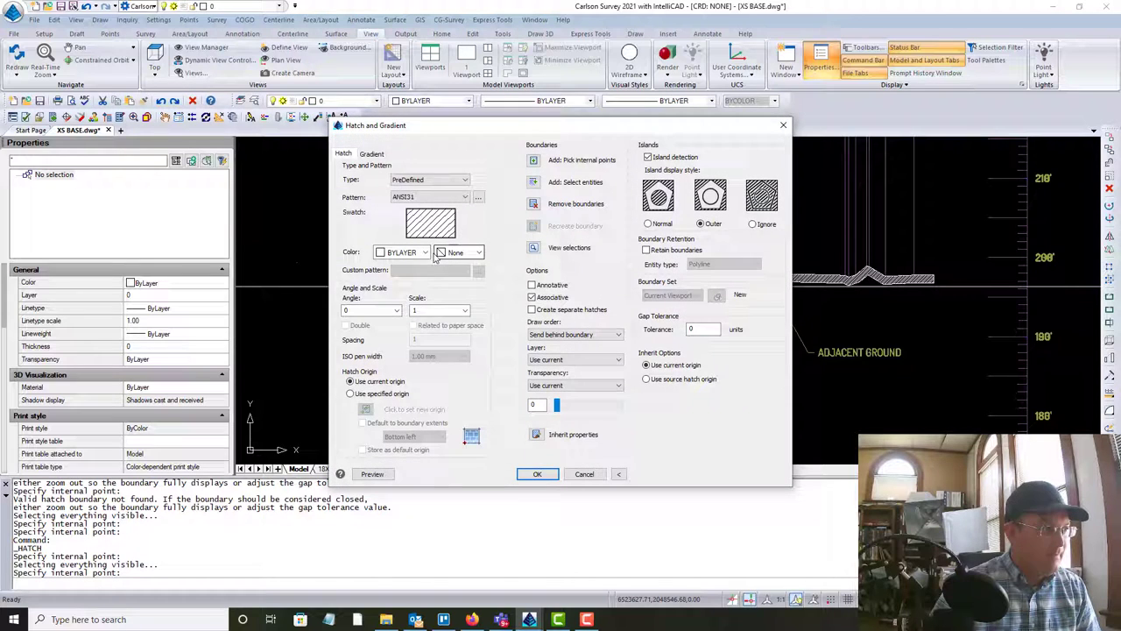
{"action": "left_click", "coordinate": [538, 474]}
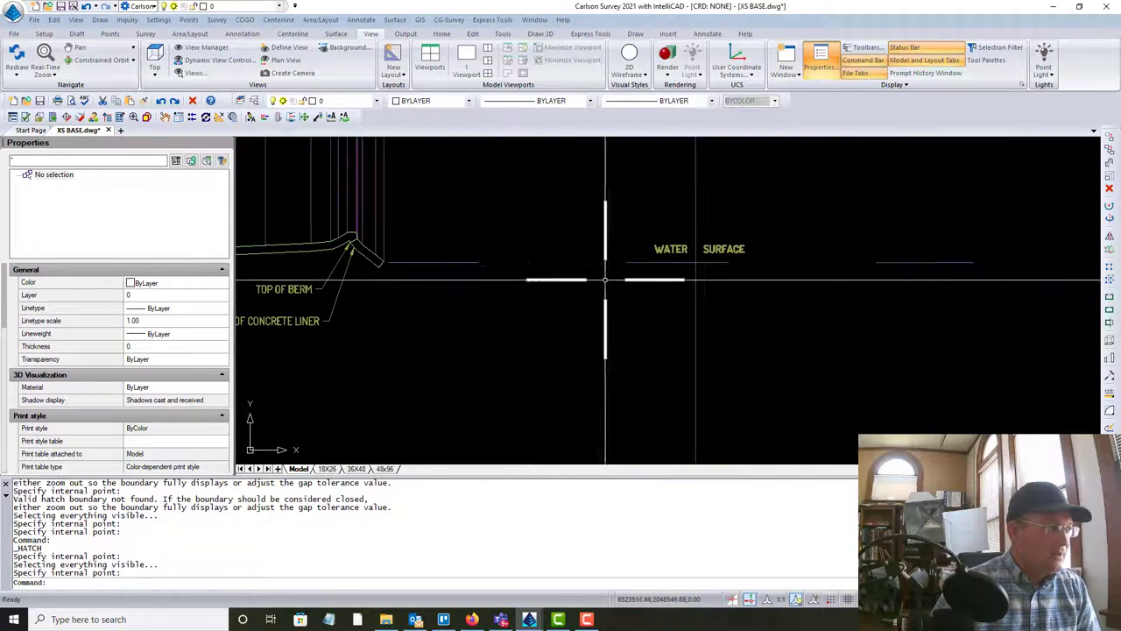
Step: Try to hatch the left bank's landside strip near the LANDSIDE TOE label with ANSI31 at scale 1
{"action": "middle_click_drag", "start_coordinate": [456, 281], "coordinate": [762, 262]}
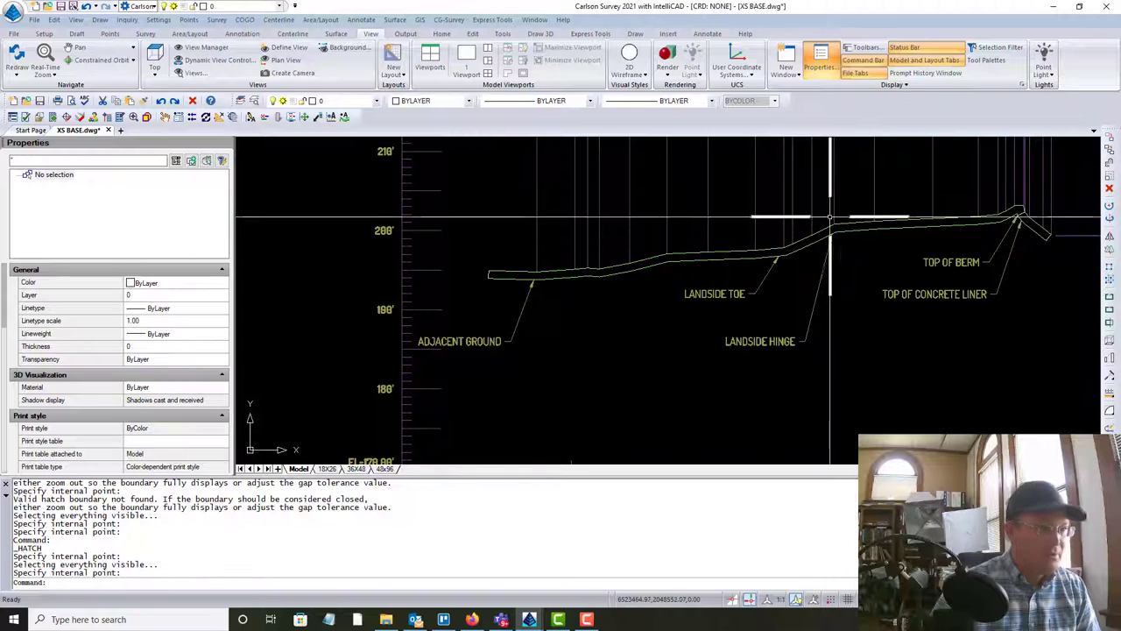
{"action": "key", "text": "Return"}
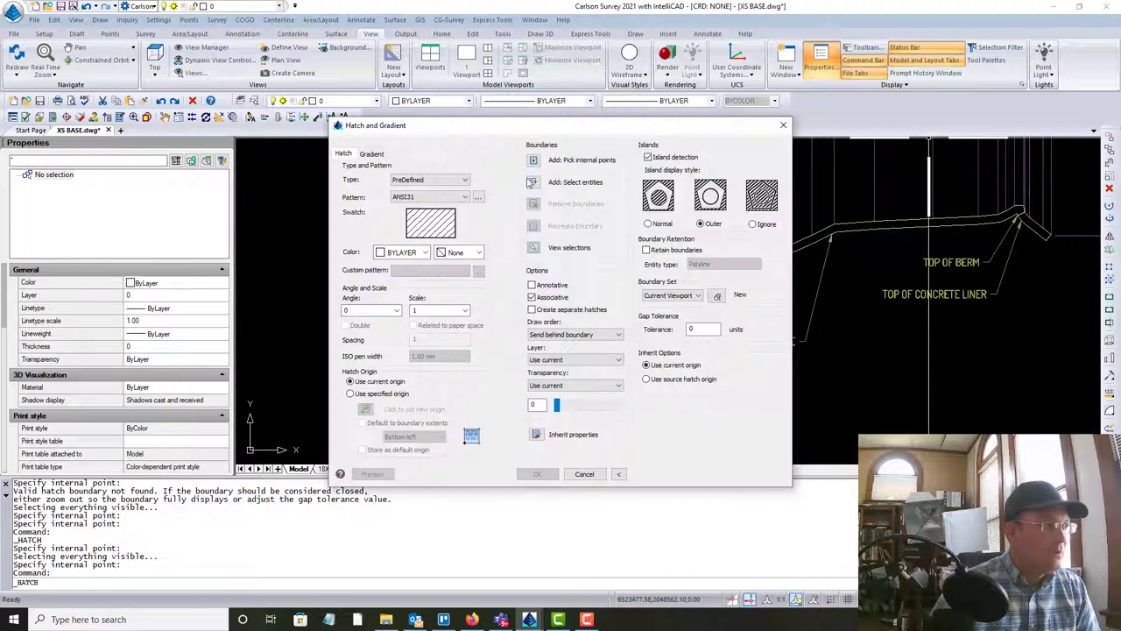
{"action": "left_click", "coordinate": [534, 161]}
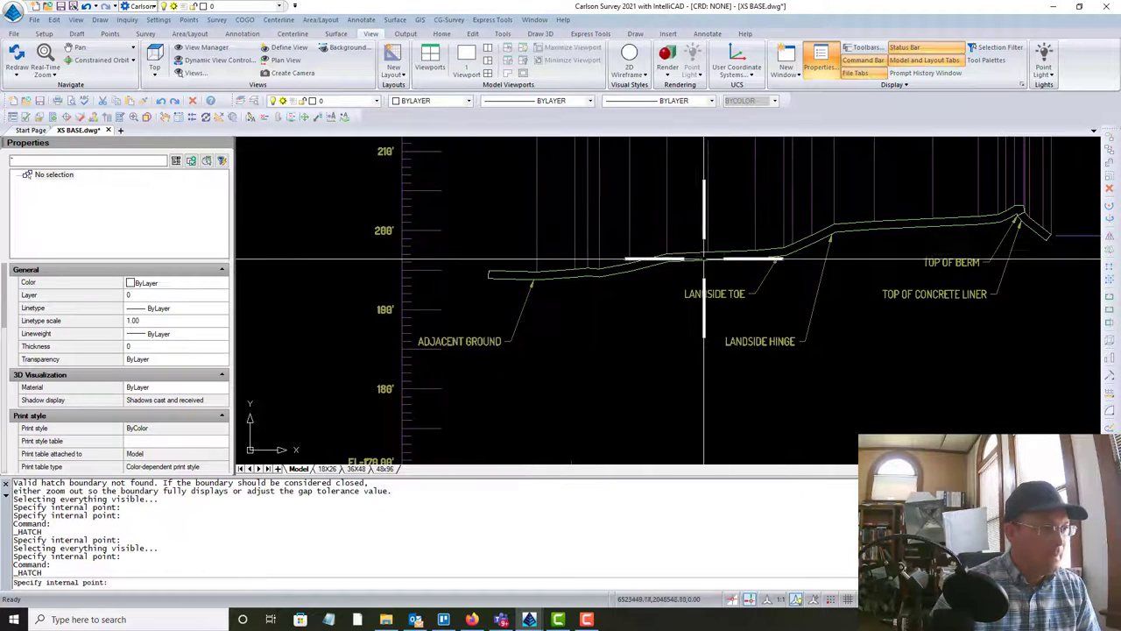
{"action": "left_click", "coordinate": [707, 254]}
{"action": "middle_click_drag", "start_coordinate": [889, 260], "coordinate": [640, 251]}
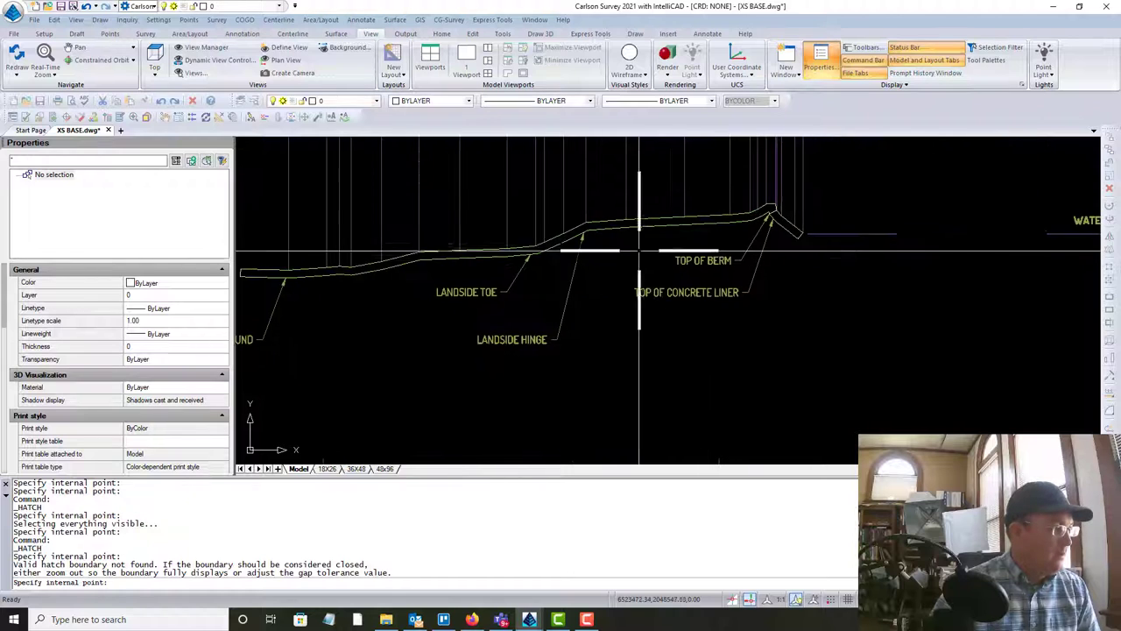
{"action": "key", "text": "Escape"}
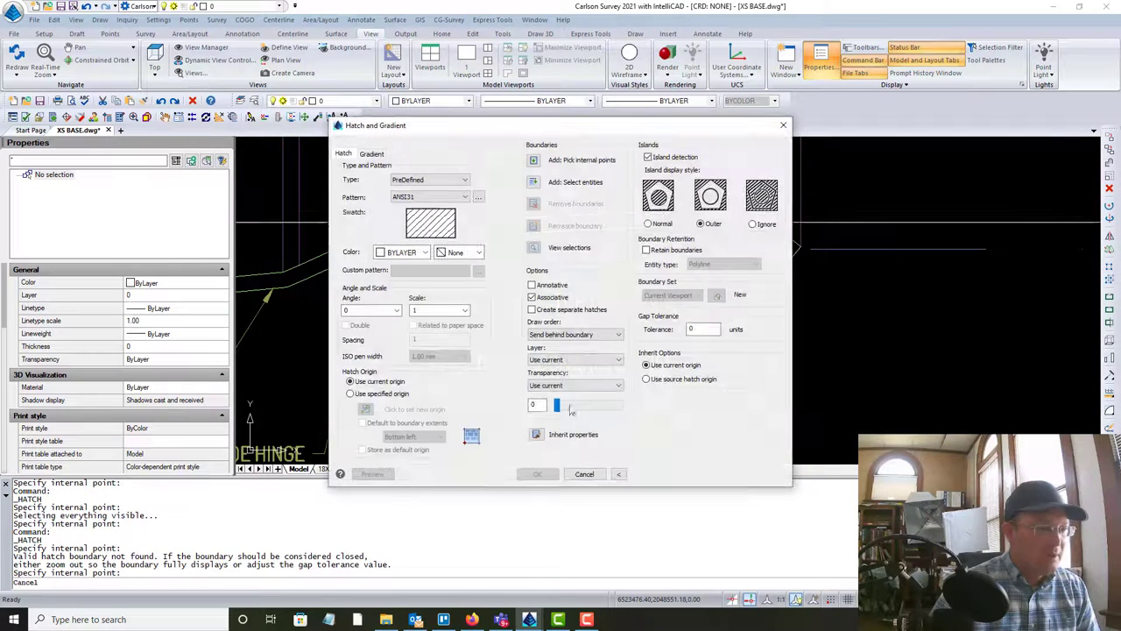
{"action": "left_click", "coordinate": [584, 474]}
Step: Reseat the left bank dividing line's offset-side end by moving it to the offset line's peak and back to the TOP OF BERM arrowhead vertex
{"action": "scroll", "coordinate": [710, 241], "scroll_direction": "up", "scroll_amount": 5}
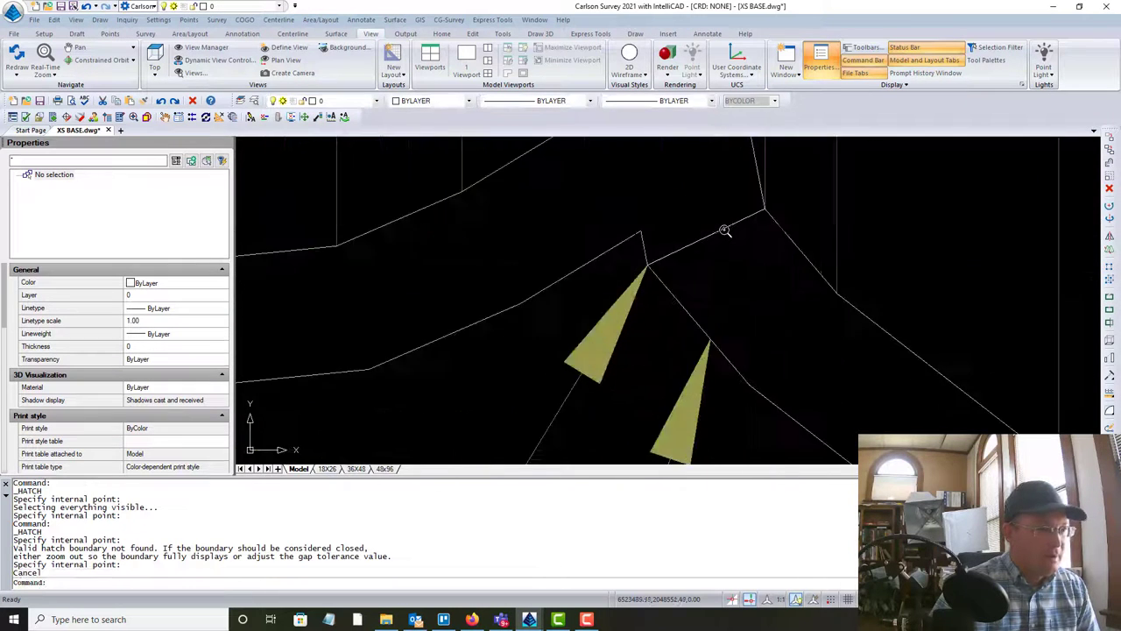
{"action": "left_click", "coordinate": [706, 237]}
{"action": "scroll", "coordinate": [760, 197], "scroll_direction": "up", "scroll_amount": 5}
{"action": "scroll", "coordinate": [787, 240], "scroll_direction": "up", "scroll_amount": 1}
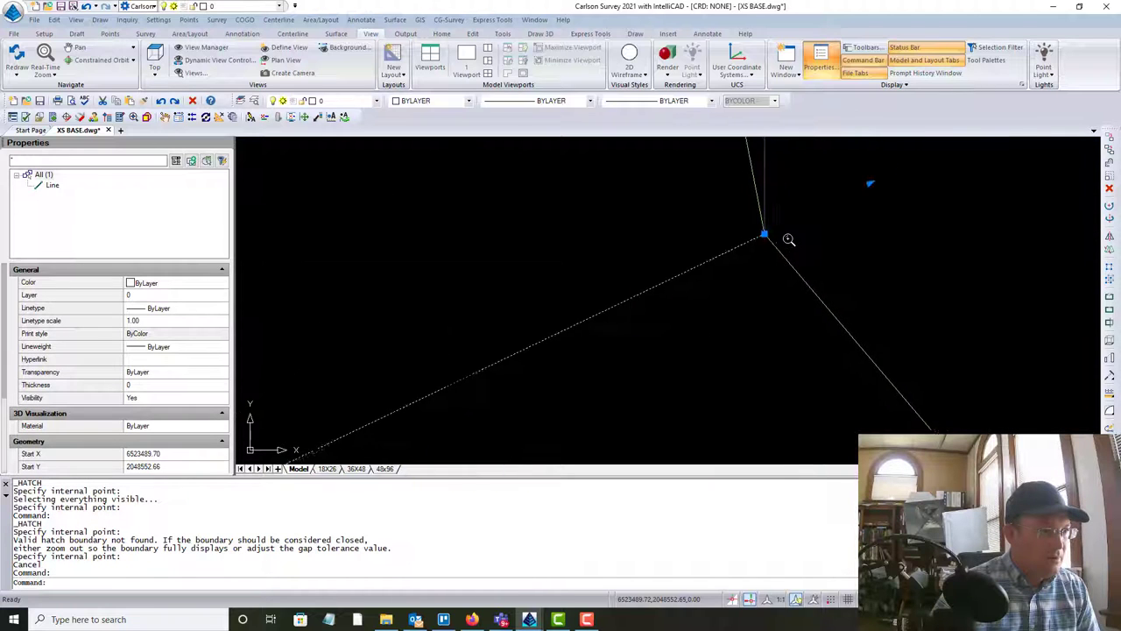
{"action": "scroll", "coordinate": [705, 285], "scroll_direction": "down", "scroll_amount": 2}
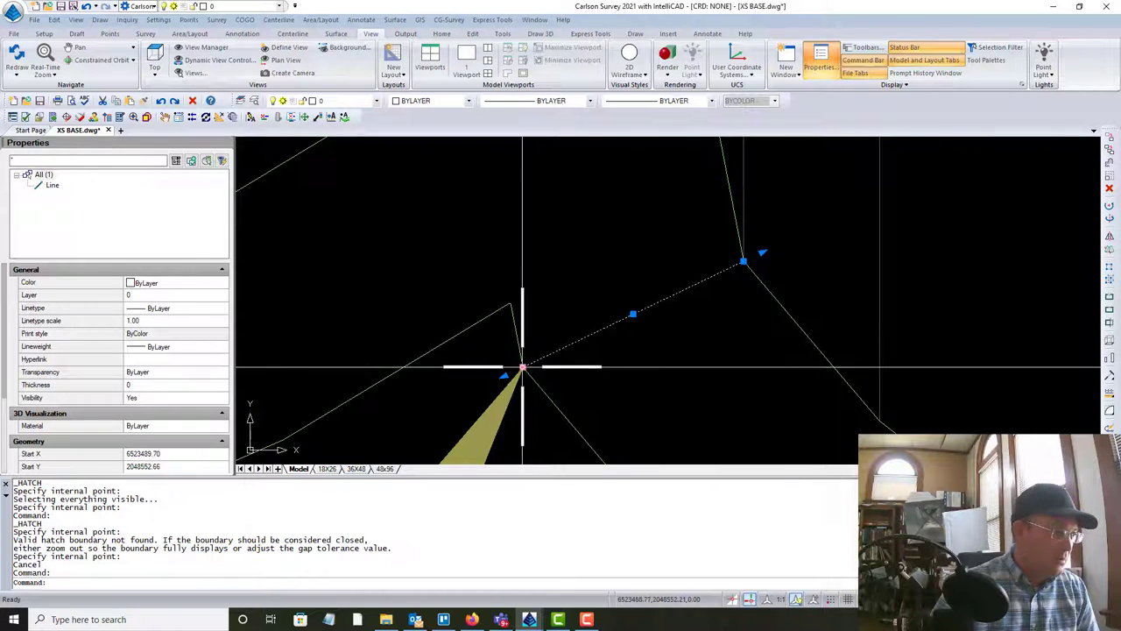
{"action": "left_click", "coordinate": [521, 369]}
{"action": "left_click", "coordinate": [510, 303]}
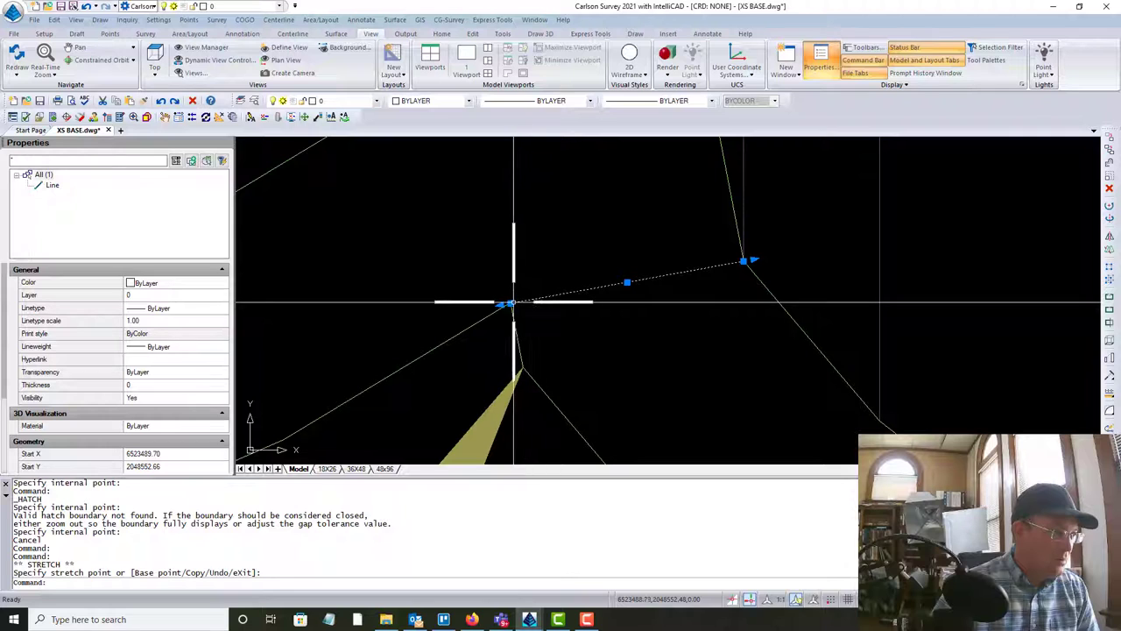
{"action": "left_click", "coordinate": [509, 303]}
{"action": "left_click", "coordinate": [523, 366]}
{"action": "scroll", "coordinate": [636, 288], "scroll_direction": "down", "scroll_amount": 4}
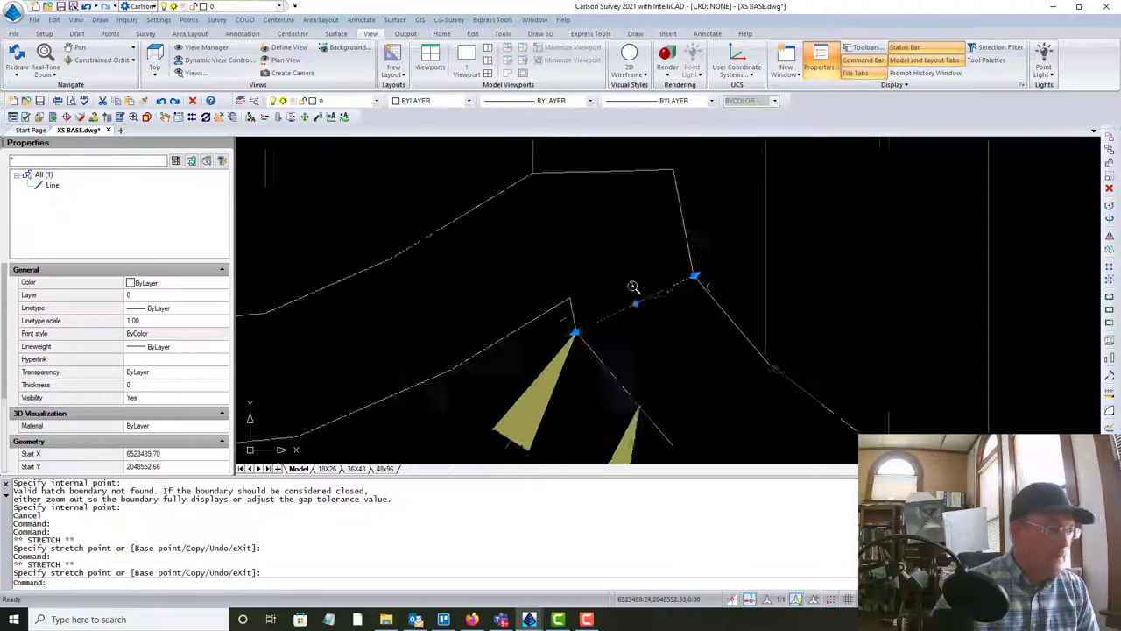
{"action": "middle_click_drag", "start_coordinate": [709, 329], "coordinate": [641, 279]}
{"action": "key", "text": "Escape"}
Step: Try to hatch the left bank's liner piece beside the TOP OF CONCRETE LINER arrow with ANSI31 at scale 1
{"action": "scroll", "coordinate": [675, 320], "scroll_direction": "up", "scroll_amount": 5}
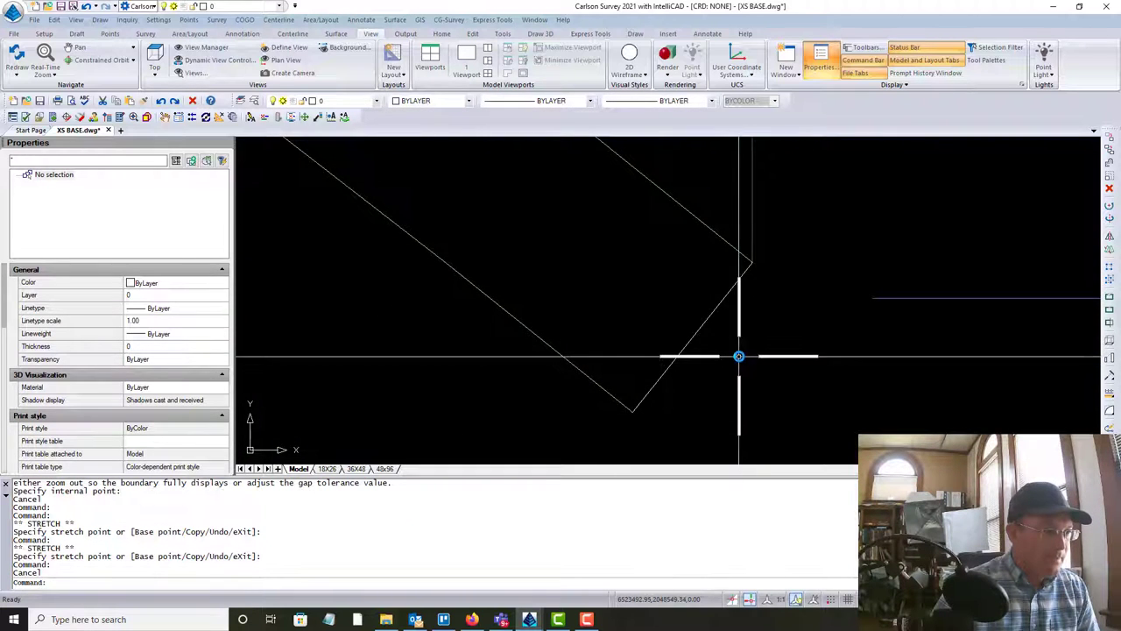
{"action": "scroll", "coordinate": [738, 356], "scroll_direction": "down", "scroll_amount": 5}
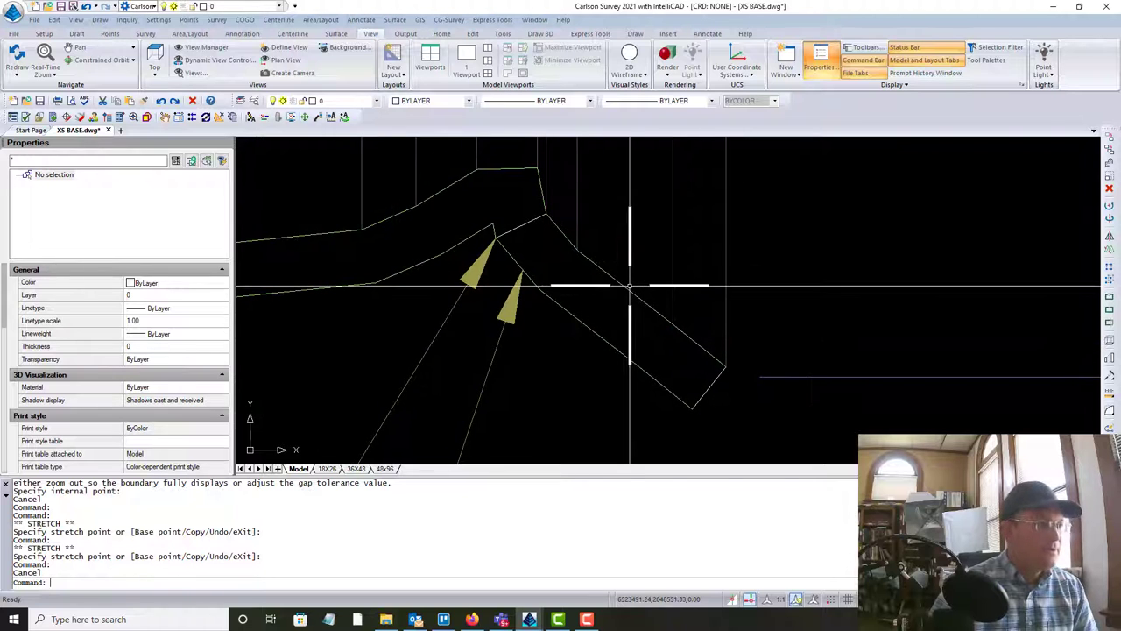
{"action": "key", "text": "Return"}
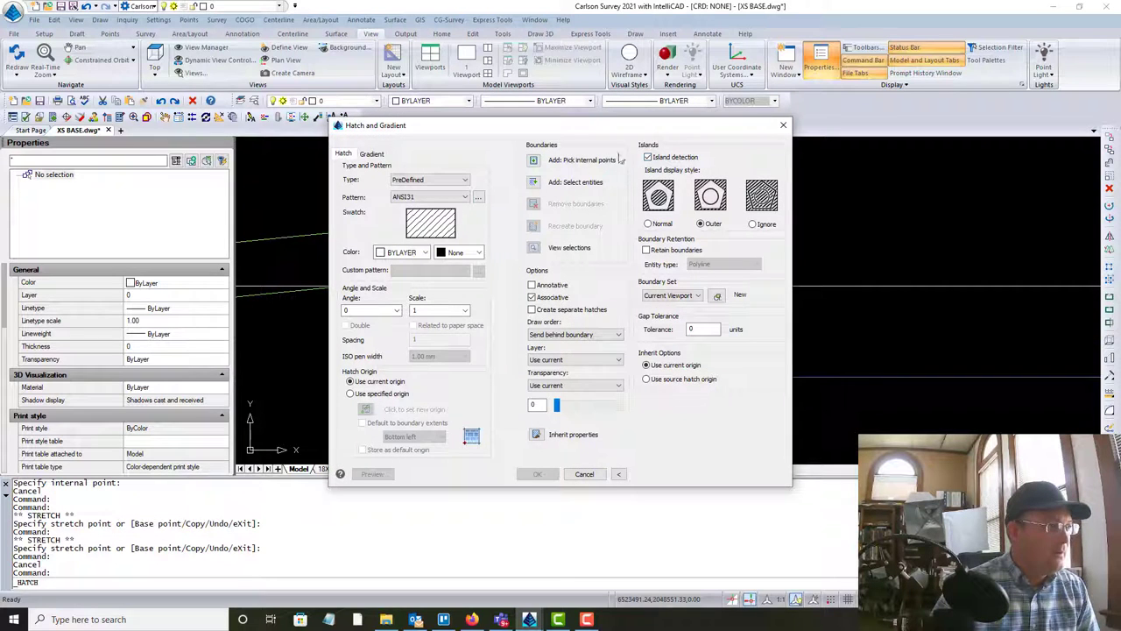
{"action": "left_click", "coordinate": [535, 162]}
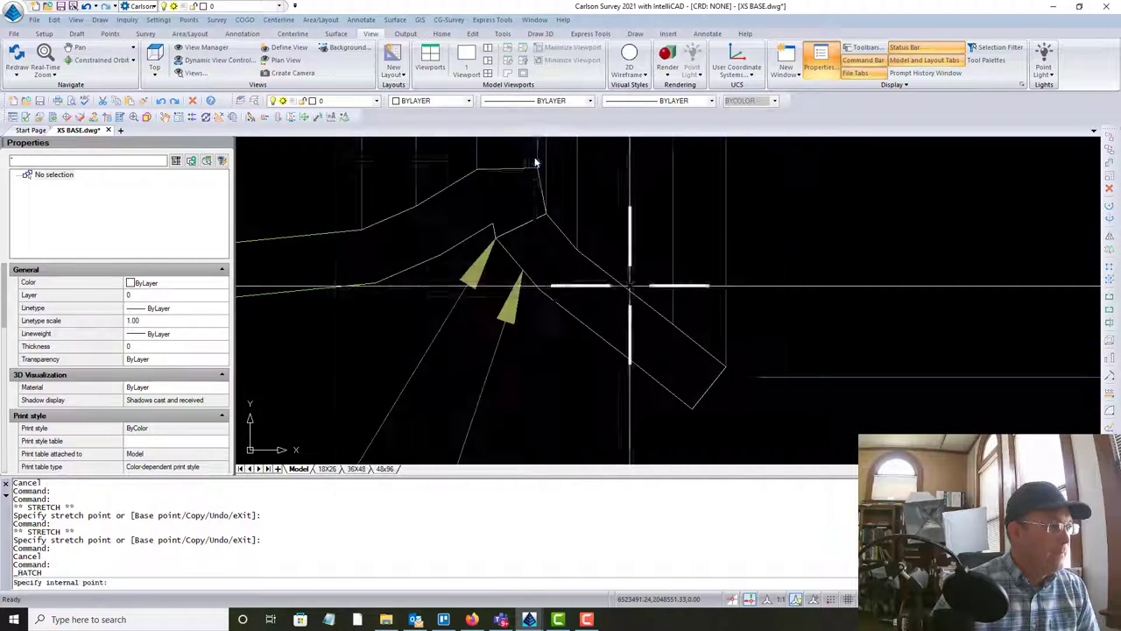
{"action": "left_click", "coordinate": [554, 274]}
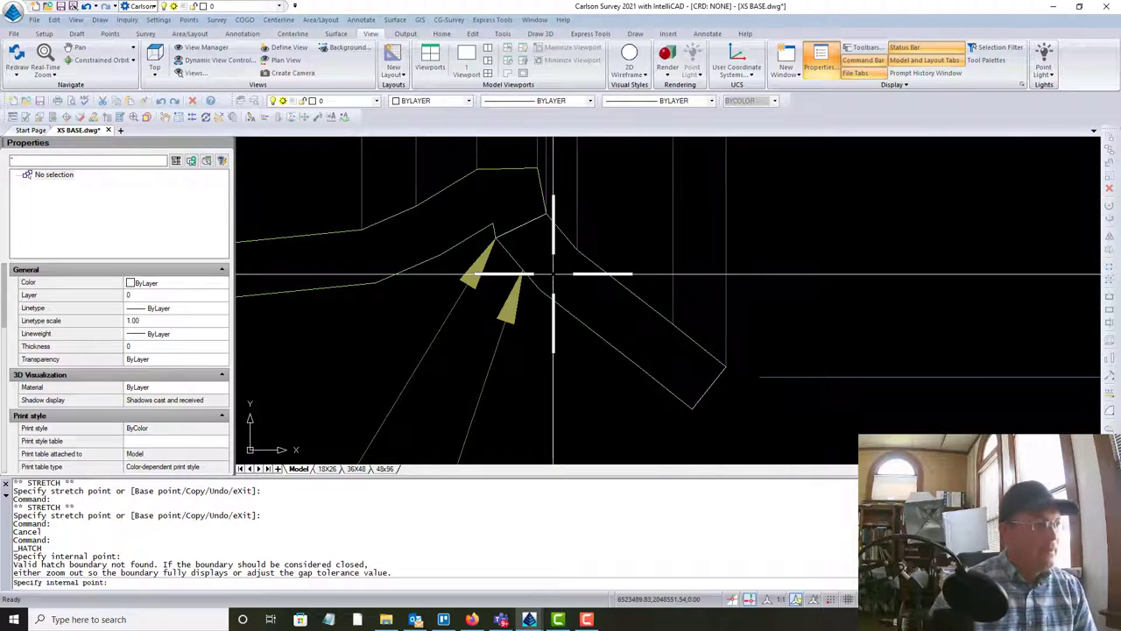
{"action": "key", "text": "Escape"}
{"action": "left_click", "coordinate": [585, 474]}
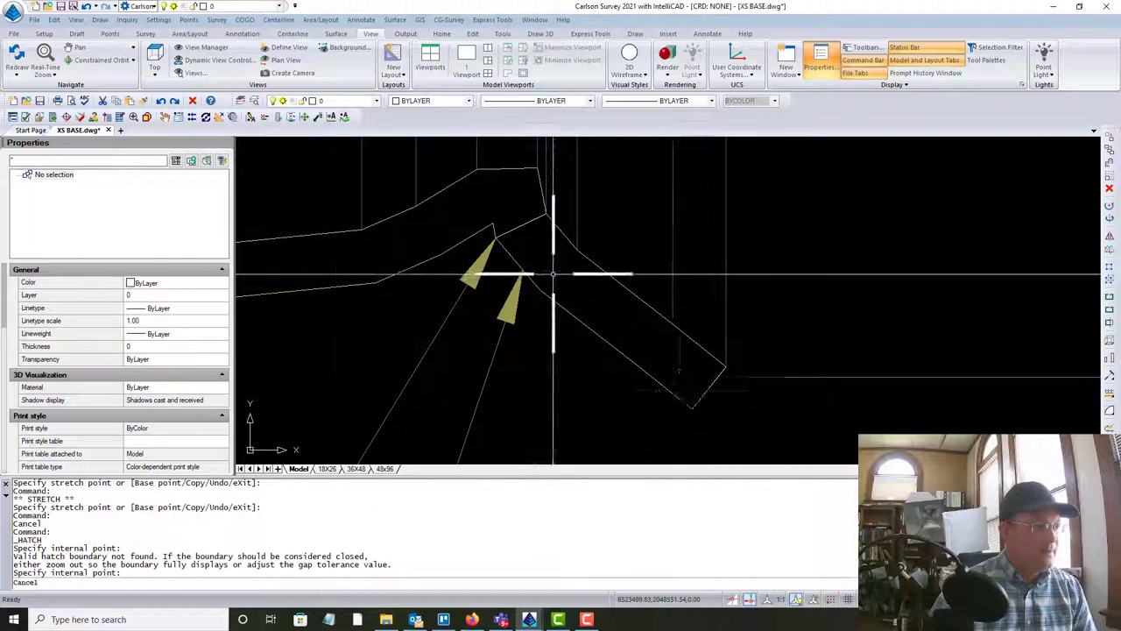
Step: Flatten the left bank's profile strips, dividing line, channel-side end and crossing lines around the berm without removing hidden lines
{"action": "type", "text": "FLATT"}
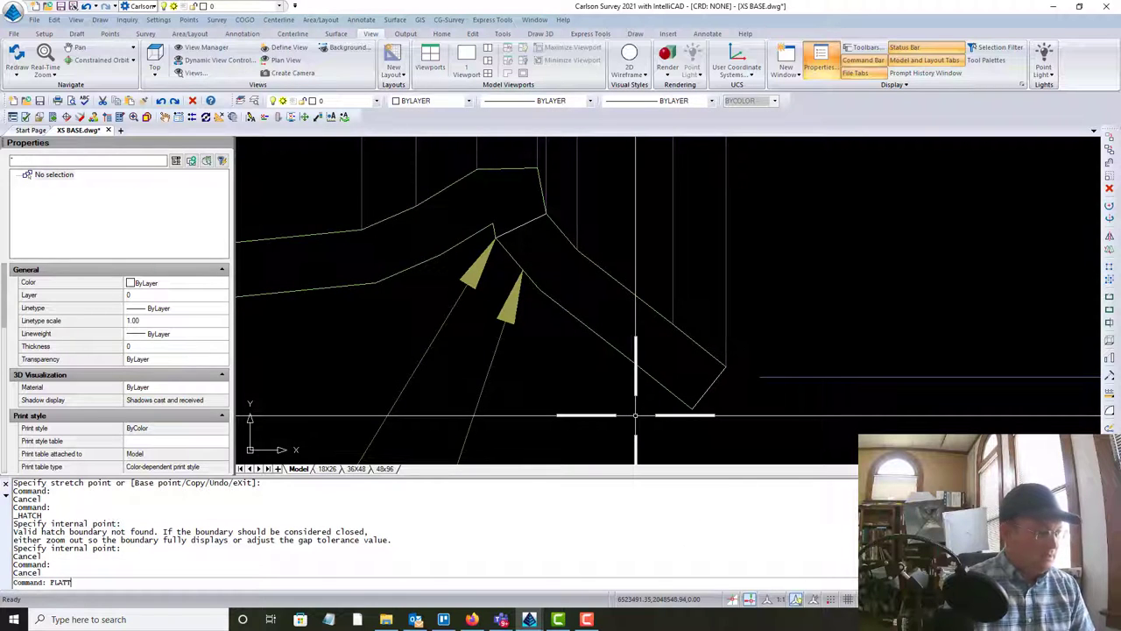
{"action": "type", "text": "EN"}
{"action": "key", "text": "Return"}
{"action": "left_click", "coordinate": [720, 448]}
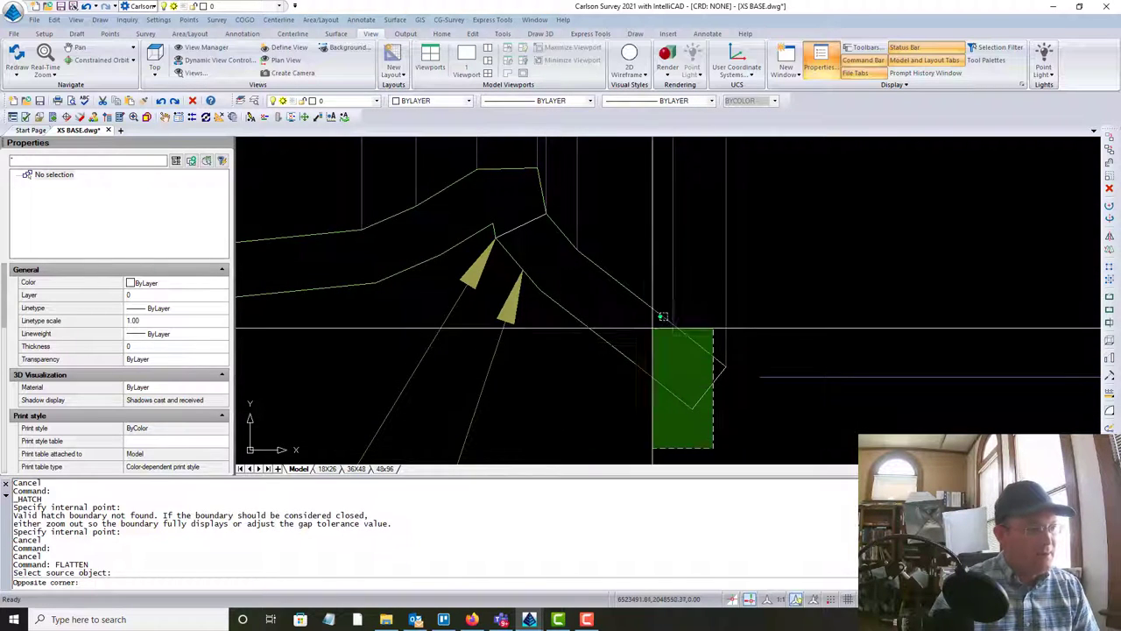
{"action": "left_click", "coordinate": [450, 205]}
{"action": "left_click", "coordinate": [783, 376]}
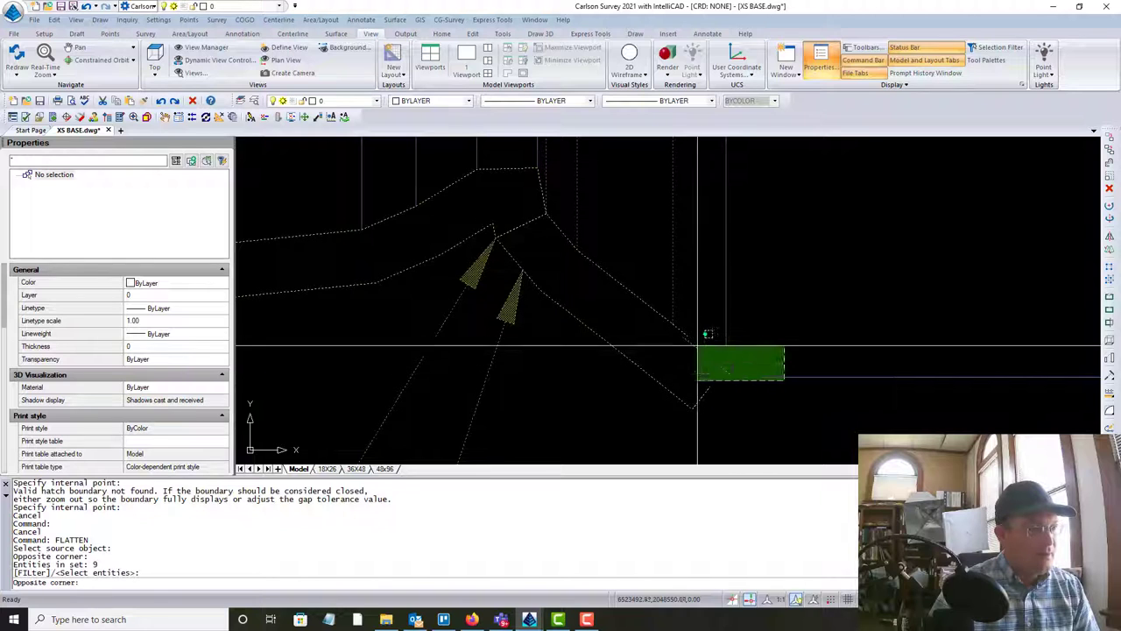
{"action": "left_click", "coordinate": [688, 332]}
{"action": "key", "text": "Return"}
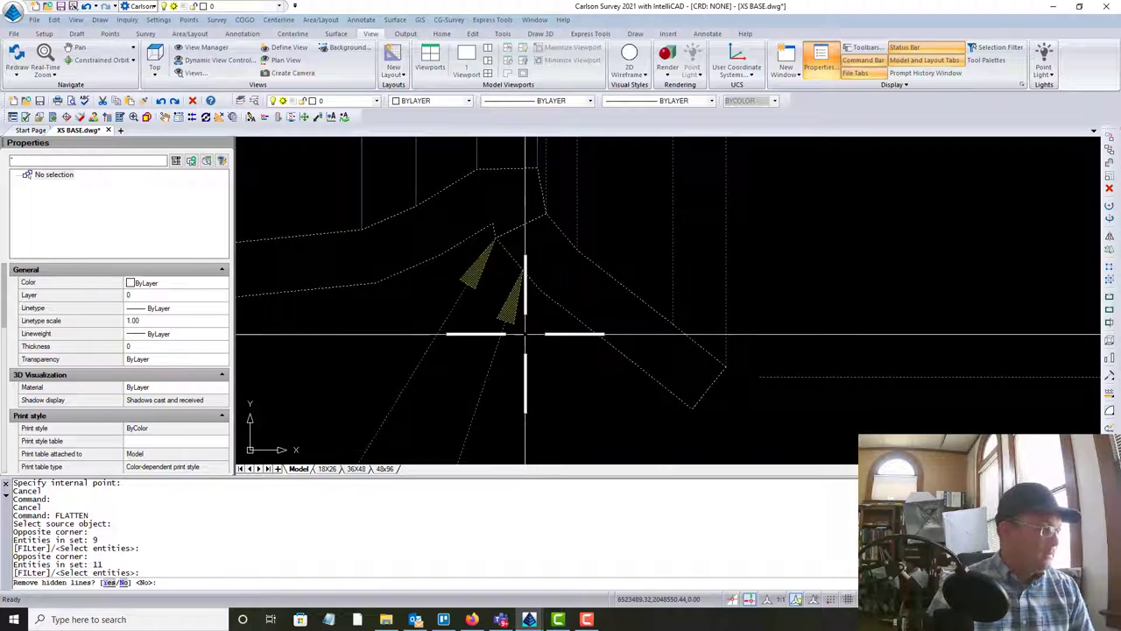
{"action": "type", "text": "N"}
{"action": "key", "text": "Return"}
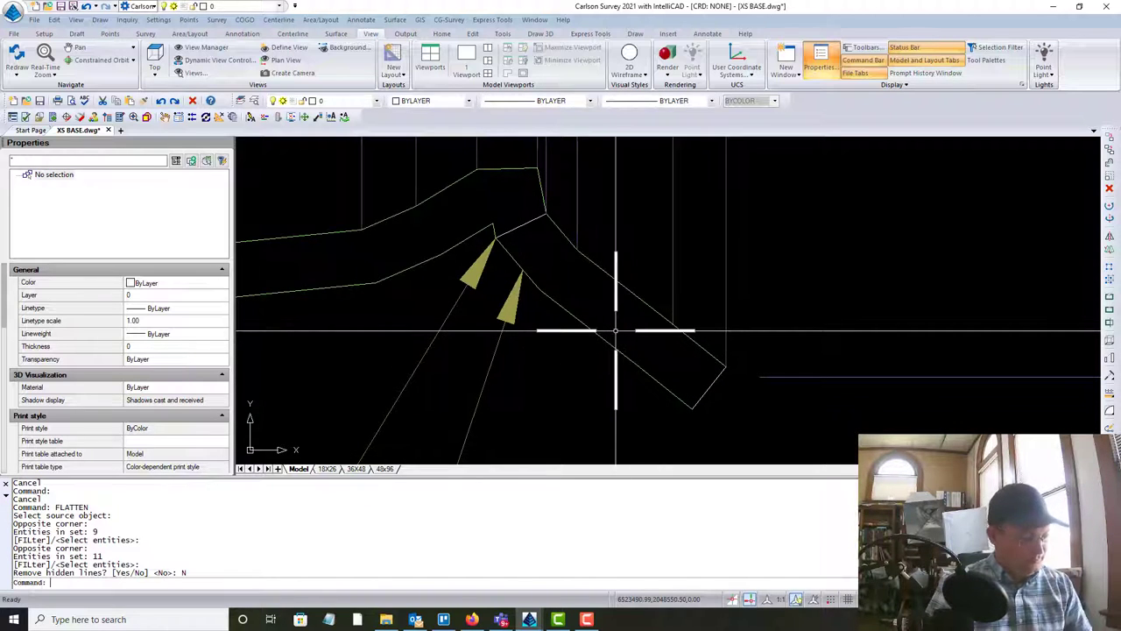
Step: Hatch the left bank's liner piece and its landside strip together as one ANSI31 hatch at scale 1
{"action": "type", "text": "H"}
{"action": "key", "text": "Return"}
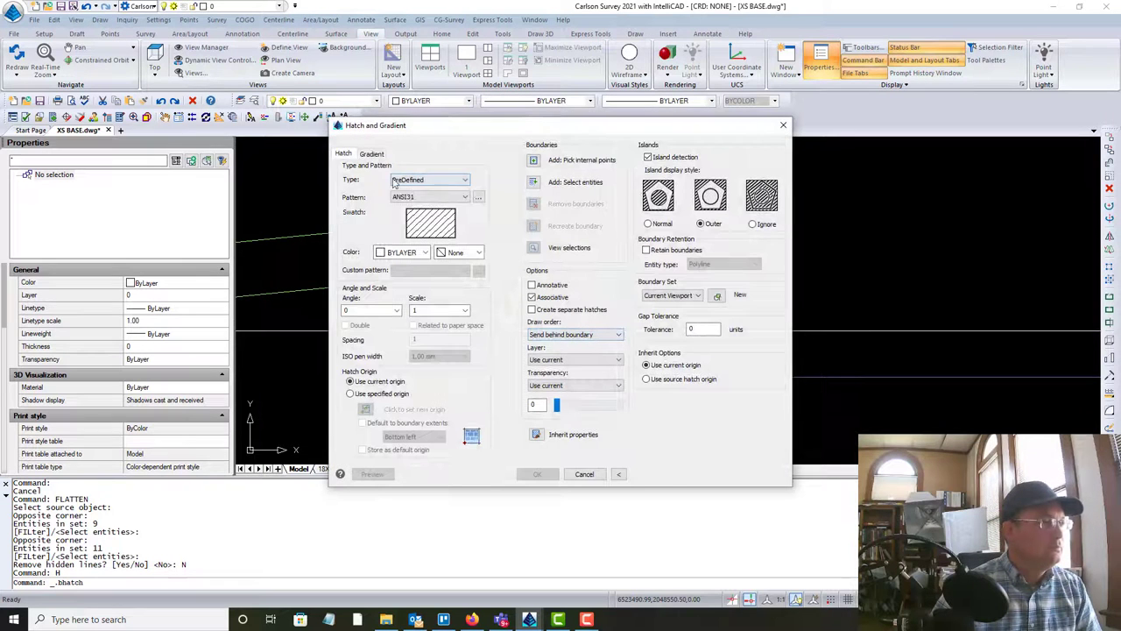
{"action": "left_click", "coordinate": [536, 160]}
{"action": "left_click", "coordinate": [618, 325]}
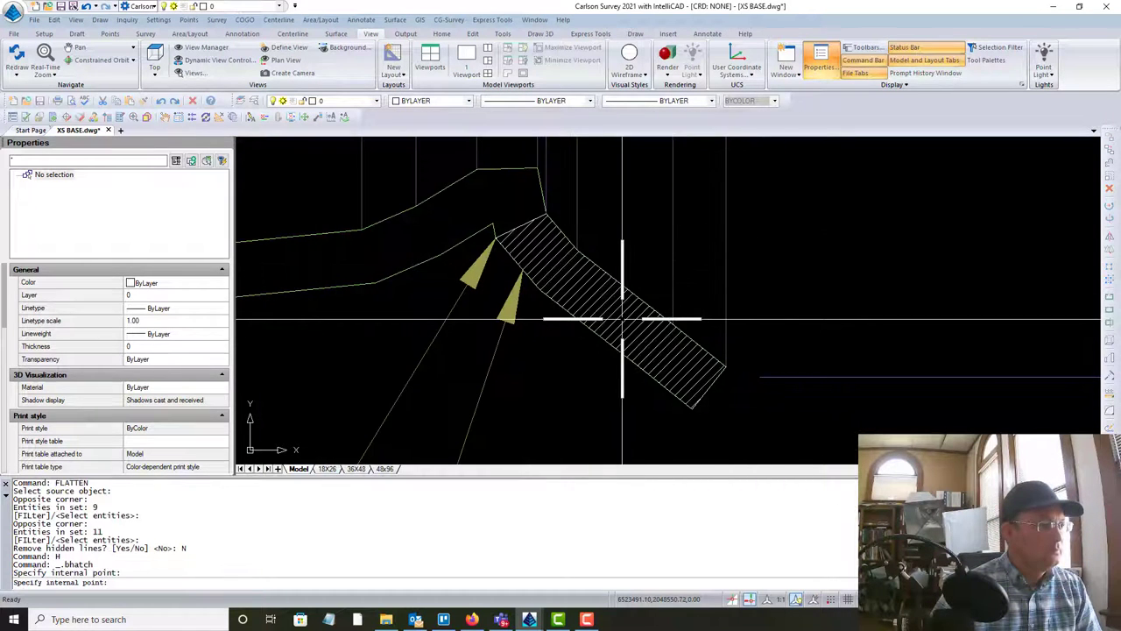
{"action": "left_click", "coordinate": [500, 201]}
{"action": "scroll", "coordinate": [500, 201], "scroll_direction": "down", "scroll_amount": 5}
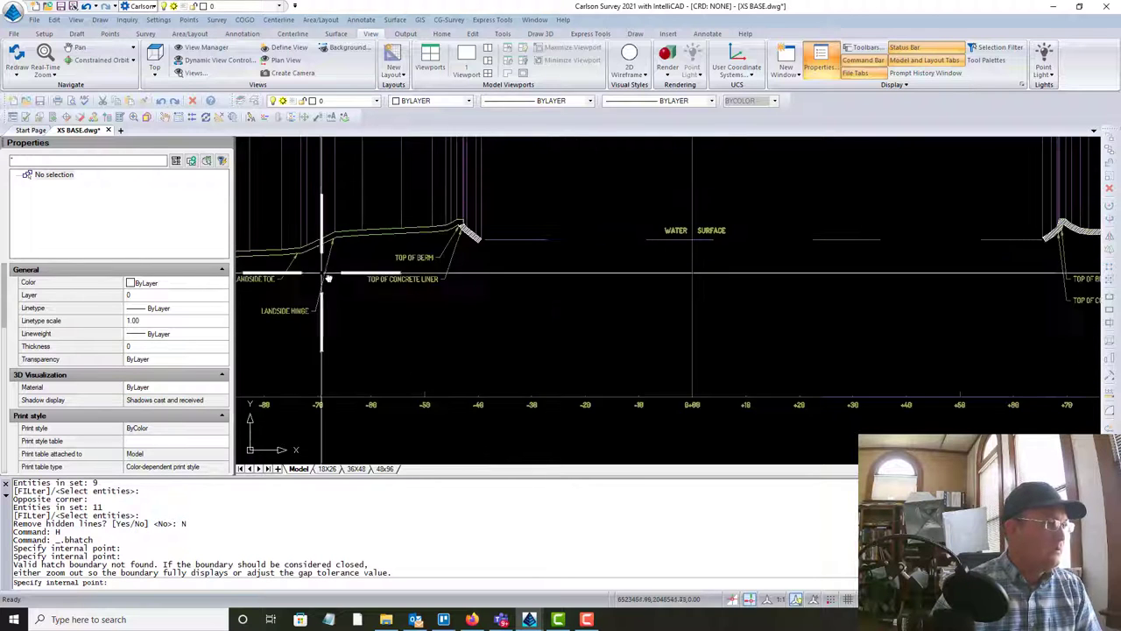
{"action": "key", "text": "Return"}
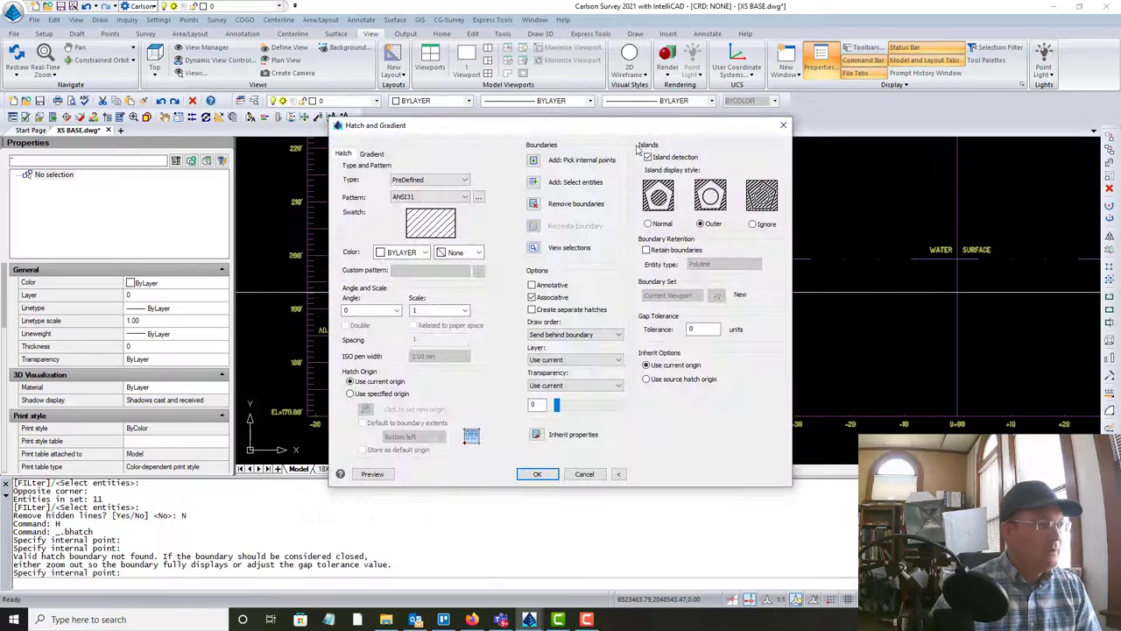
{"action": "left_click", "coordinate": [544, 165]}
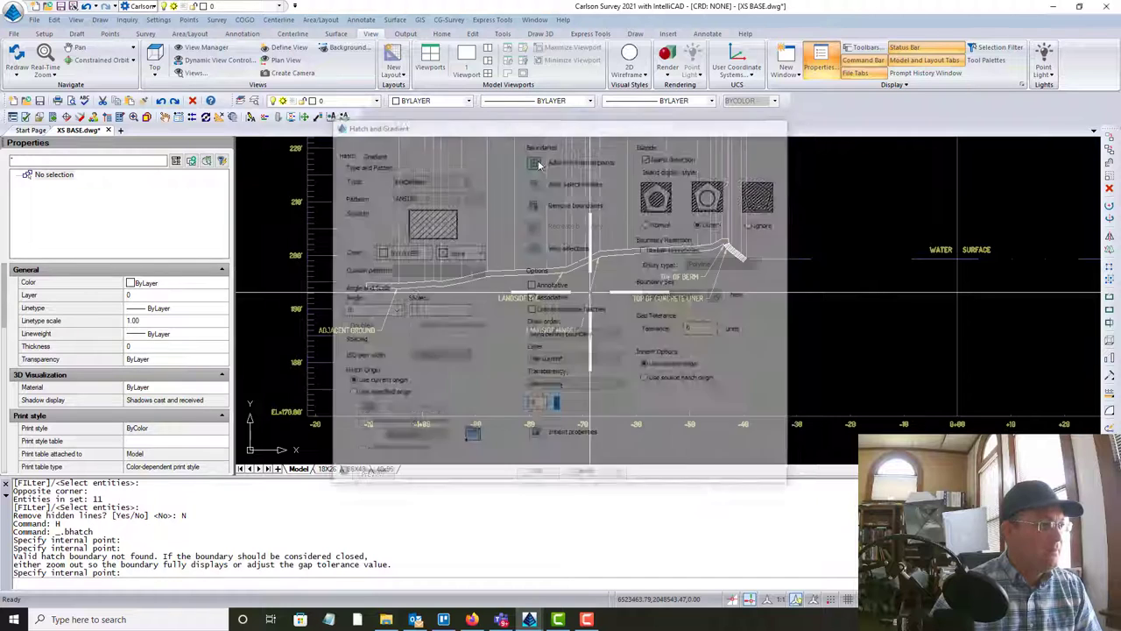
{"action": "left_click", "coordinate": [556, 270]}
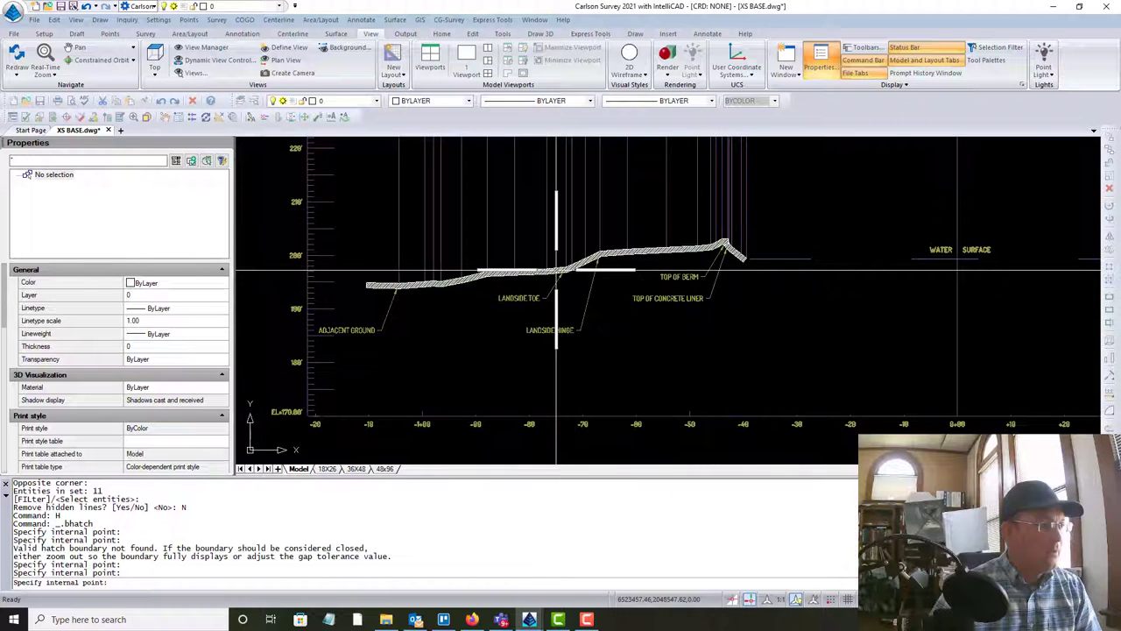
{"action": "key", "text": "Return"}
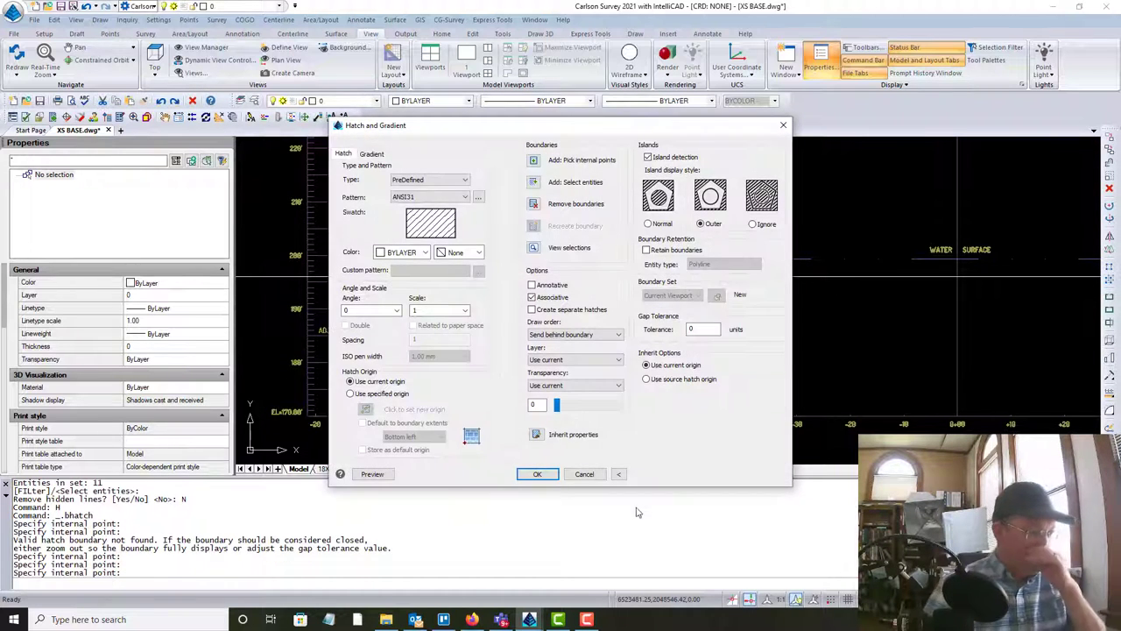
{"action": "left_click", "coordinate": [537, 474]}
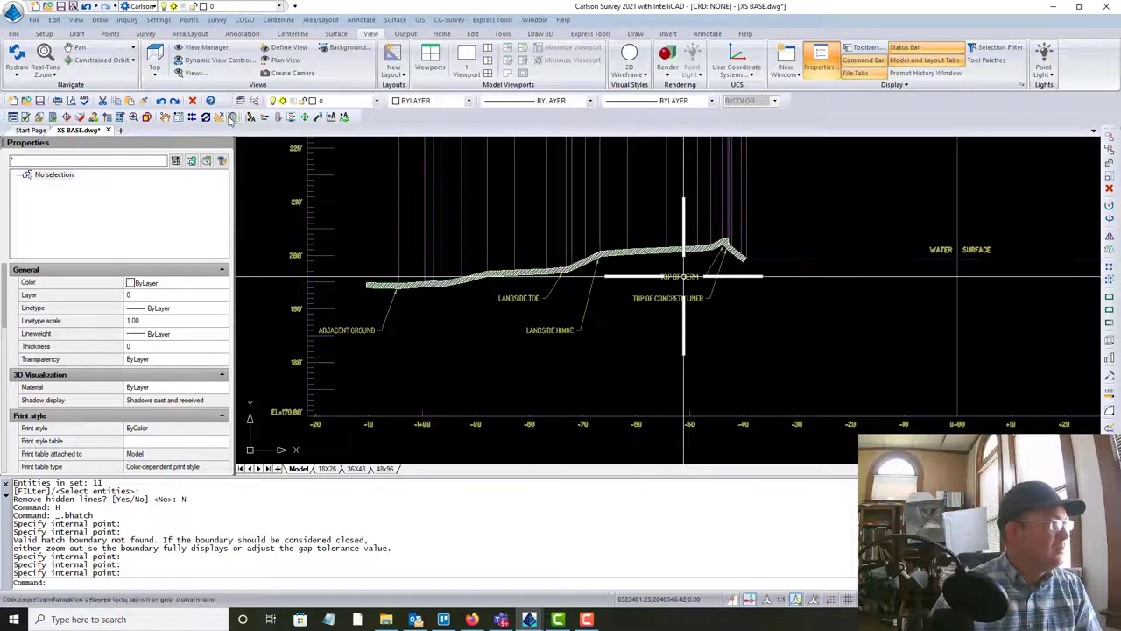
Step: Match the left bank's hatch to the landside ground hatch of the cross-section below
{"action": "left_click", "coordinate": [145, 102]}
{"action": "scroll", "coordinate": [571, 359], "scroll_direction": "down", "scroll_amount": 5}
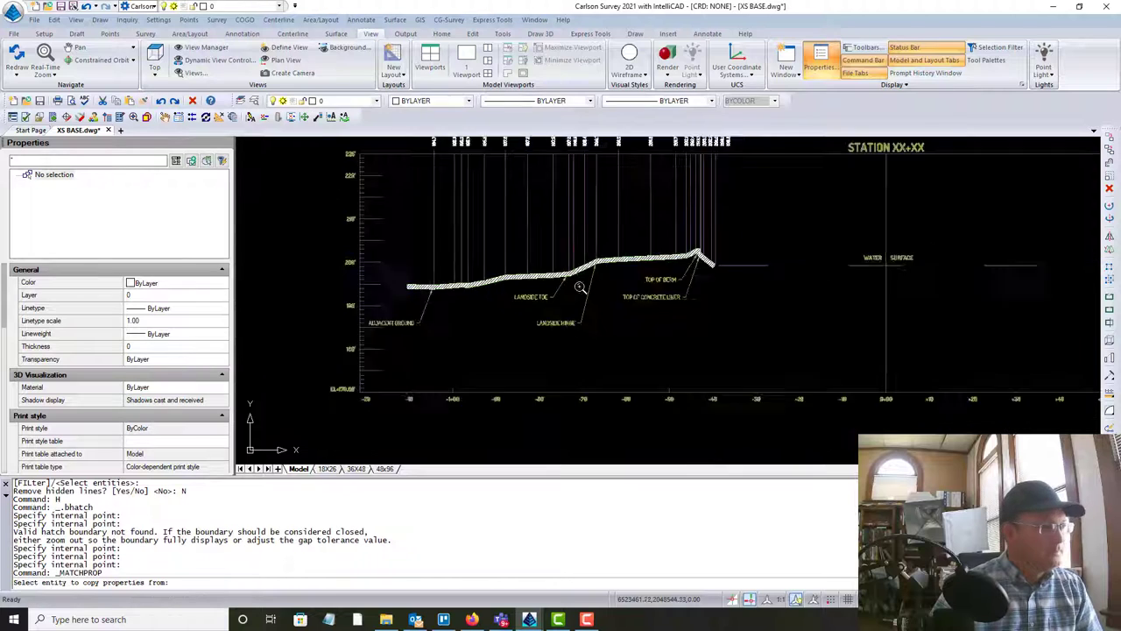
{"action": "scroll", "coordinate": [497, 321], "scroll_direction": "up", "scroll_amount": 8}
{"action": "scroll", "coordinate": [496, 320], "scroll_direction": "up", "scroll_amount": 3}
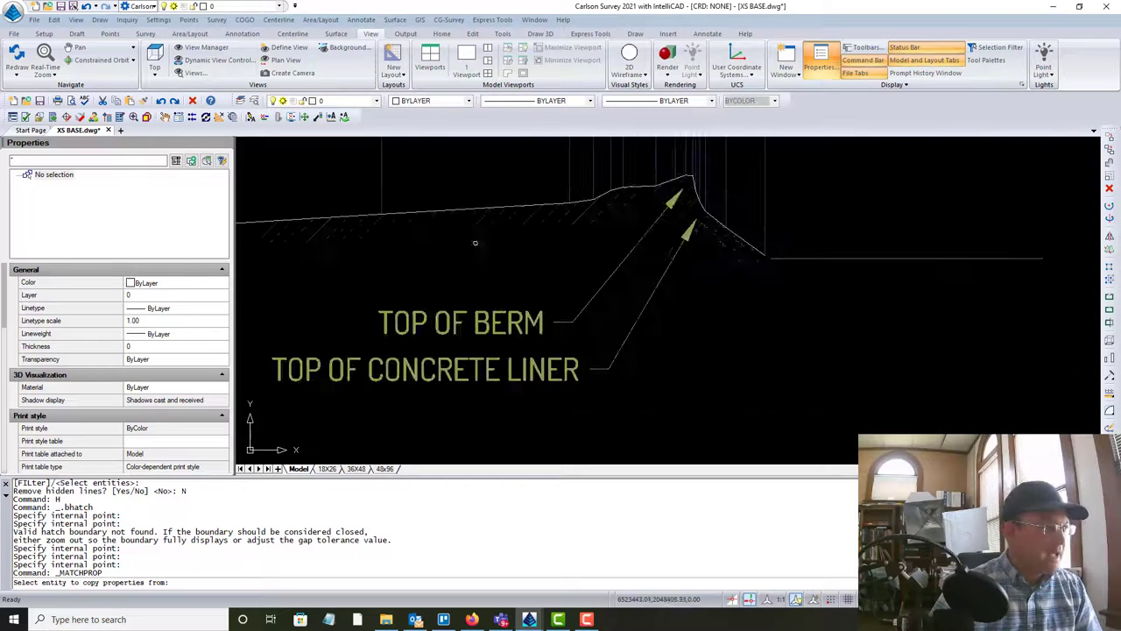
{"action": "left_click", "coordinate": [473, 222]}
{"action": "scroll", "coordinate": [490, 210], "scroll_direction": "down", "scroll_amount": 6}
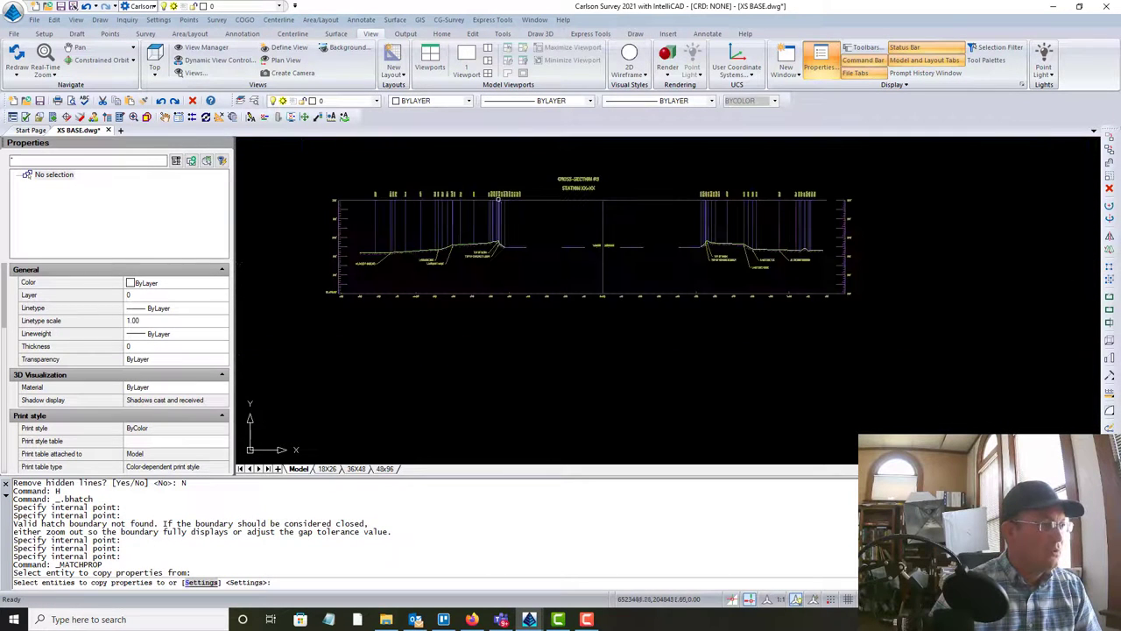
{"action": "scroll", "coordinate": [512, 173], "scroll_direction": "up", "scroll_amount": 10}
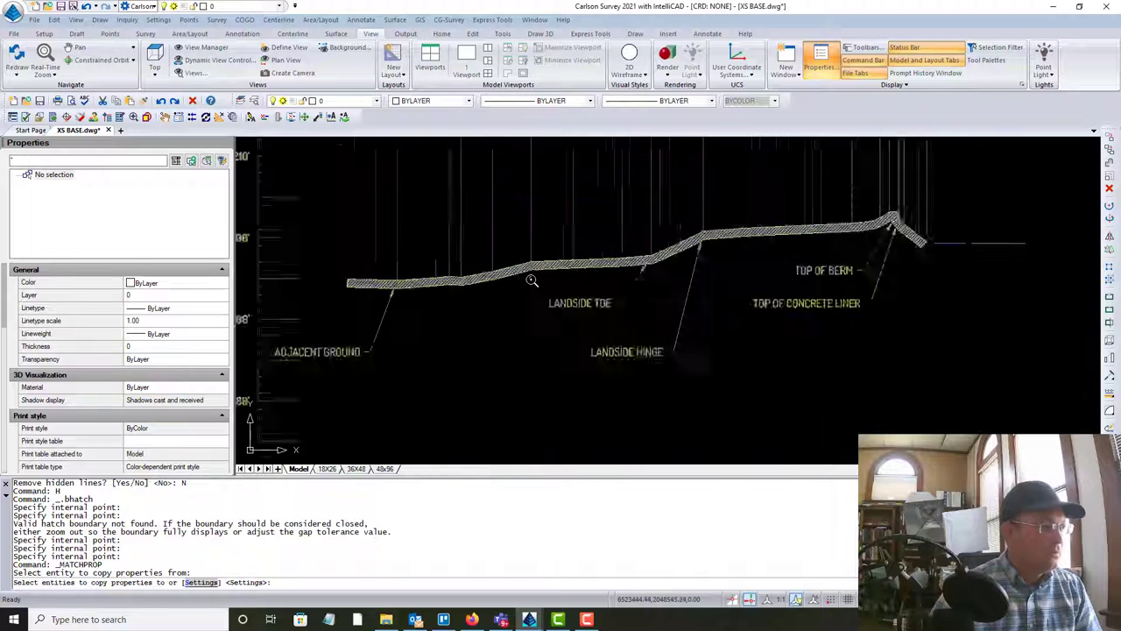
{"action": "scroll", "coordinate": [397, 280], "scroll_direction": "down", "scroll_amount": 8}
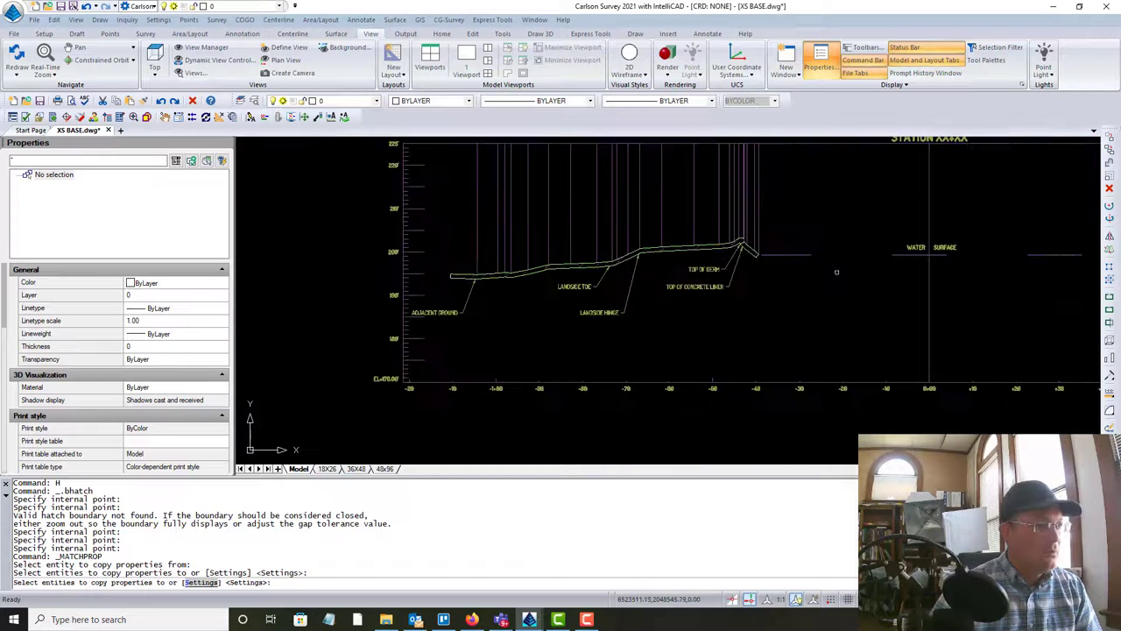
Step: Apply the same ground hatch properties to the right bank's landside strip in Cross-Section #1
{"action": "middle_click_drag", "start_coordinate": [397, 281], "coordinate": [230, 292]}
{"action": "scroll", "coordinate": [714, 274], "scroll_direction": "up", "scroll_amount": 6}
{"action": "left_click", "coordinate": [740, 259]}
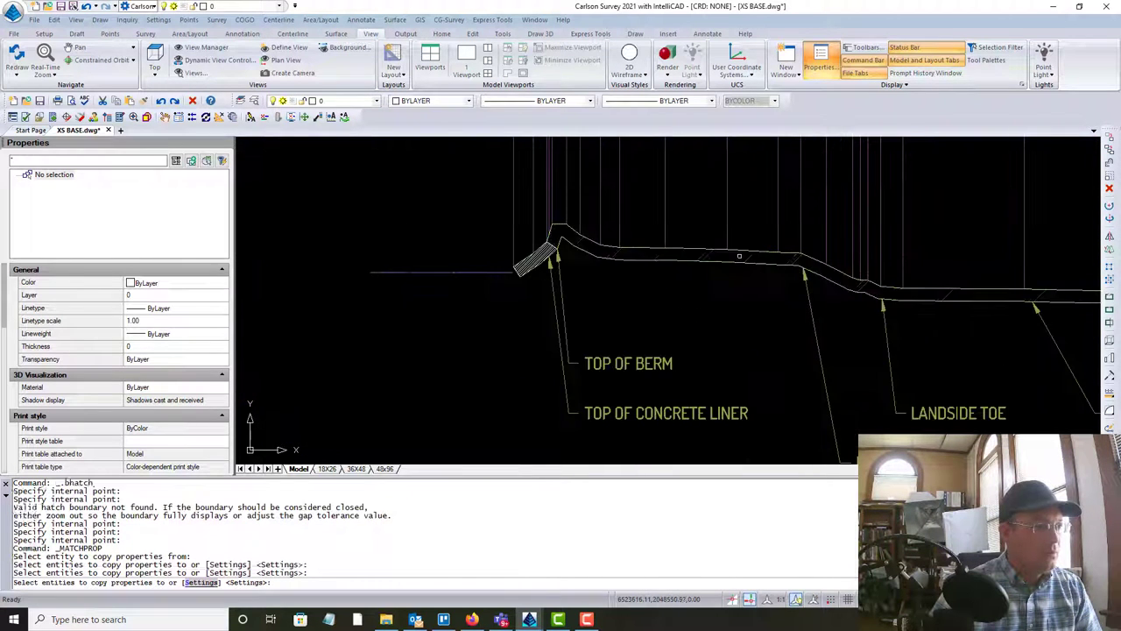
{"action": "scroll", "coordinate": [750, 278], "scroll_direction": "down", "scroll_amount": 6}
{"action": "scroll", "coordinate": [745, 288], "scroll_direction": "down", "scroll_amount": 5}
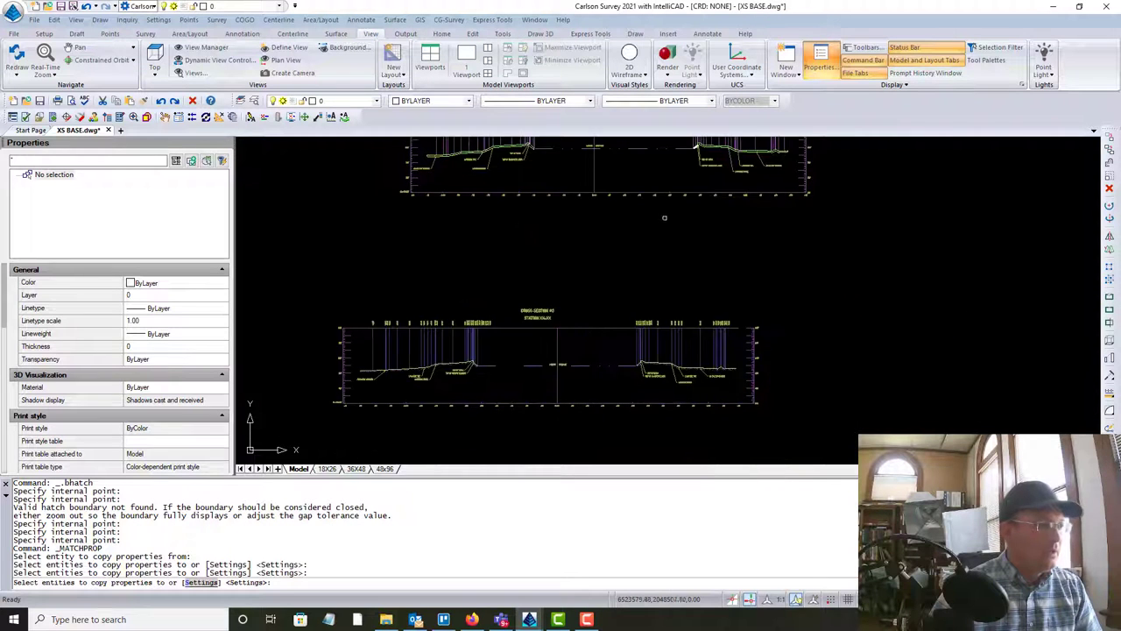
{"action": "key", "text": "Escape"}
Step: Match the right bank's liner hatch to the concrete liner hatch of the cross-section below
{"action": "scroll", "coordinate": [651, 391], "scroll_direction": "up", "scroll_amount": 10}
{"action": "key", "text": "Return"}
{"action": "left_click", "coordinate": [595, 361]}
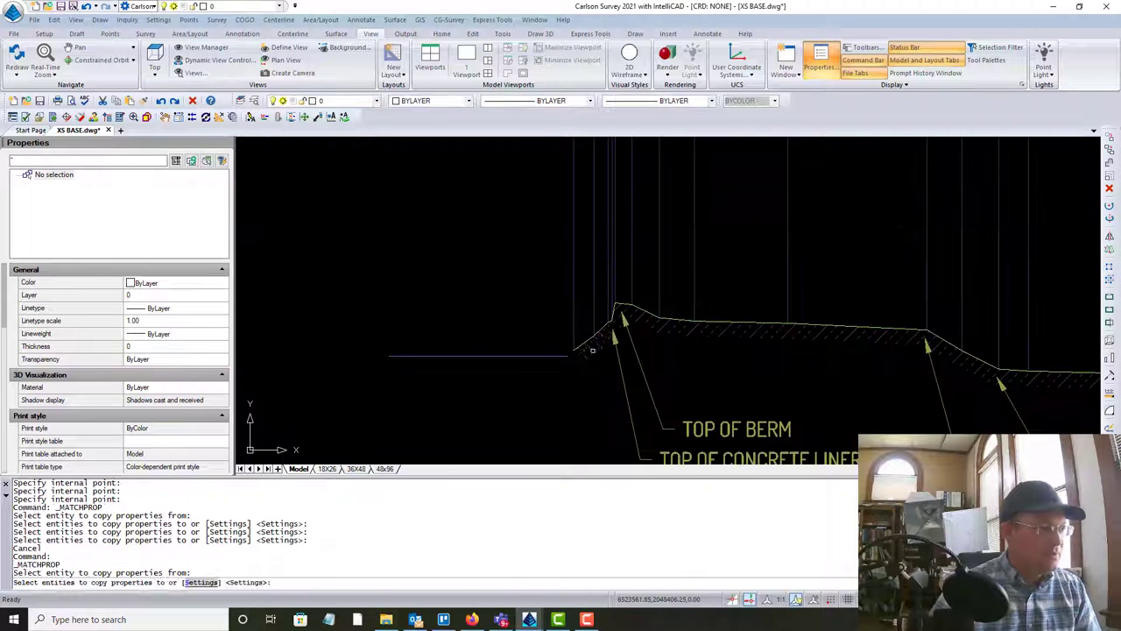
{"action": "scroll", "coordinate": [599, 358], "scroll_direction": "down", "scroll_amount": 8}
{"action": "scroll", "coordinate": [600, 358], "scroll_direction": "up", "scroll_amount": 8}
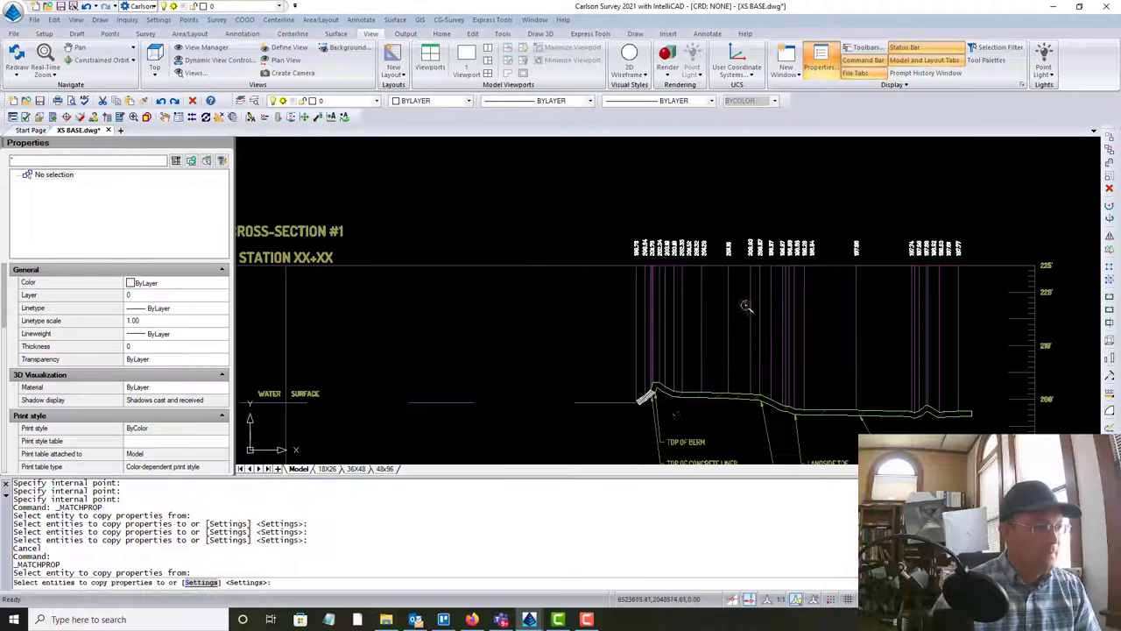
{"action": "left_click", "coordinate": [613, 373]}
Step: Apply the same concrete hatch properties to the left bank's liner hatch in Cross-Section #1
{"action": "mouse_move", "coordinate": [438, 353]}
{"action": "middle_mouse_down"}
{"action": "mouse_move", "coordinate": [566, 310]}
{"action": "mouse_move", "coordinate": [1094, 297]}
{"action": "middle_mouse_up"}
{"action": "scroll", "coordinate": [670, 249], "scroll_direction": "down", "scroll_amount": 4}
{"action": "middle_click_drag", "start_coordinate": [696, 266], "coordinate": [767, 270]}
{"action": "scroll", "coordinate": [767, 269], "scroll_direction": "up", "scroll_amount": 8}
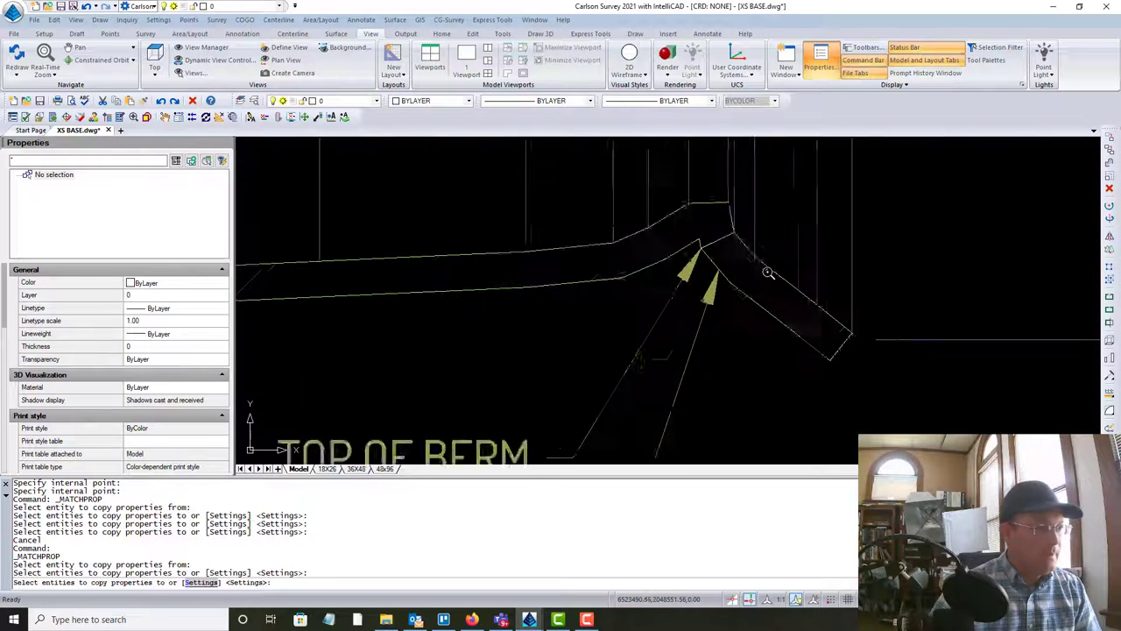
{"action": "left_click", "coordinate": [841, 349]}
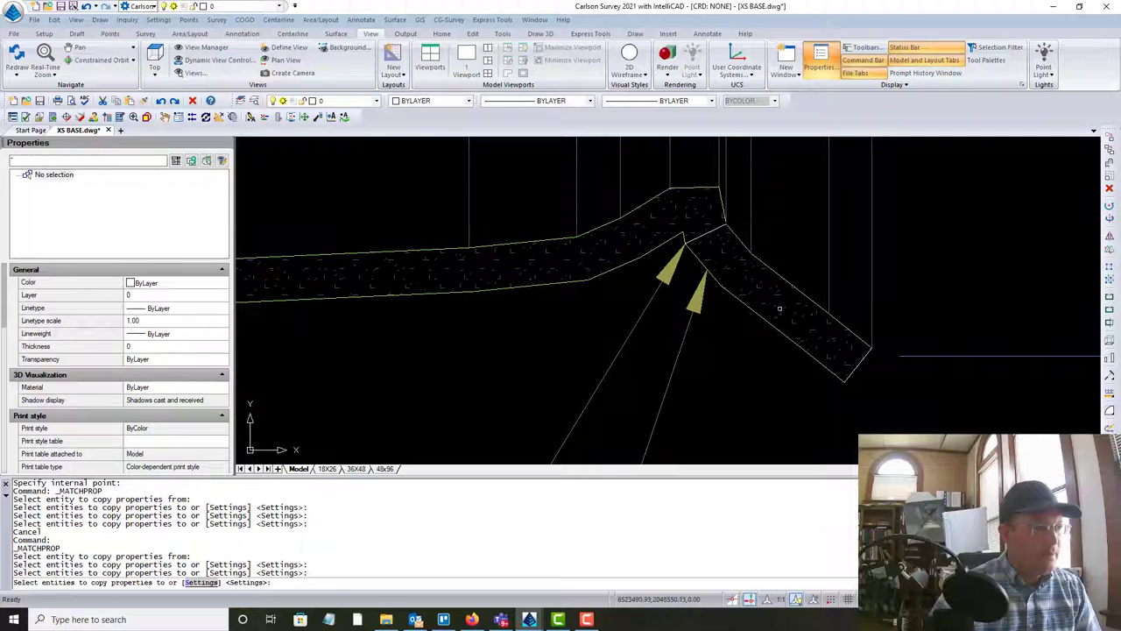
{"action": "scroll", "coordinate": [759, 282], "scroll_direction": "down", "scroll_amount": 3}
{"action": "key", "text": "Escape"}
{"action": "key", "text": "Escape"}
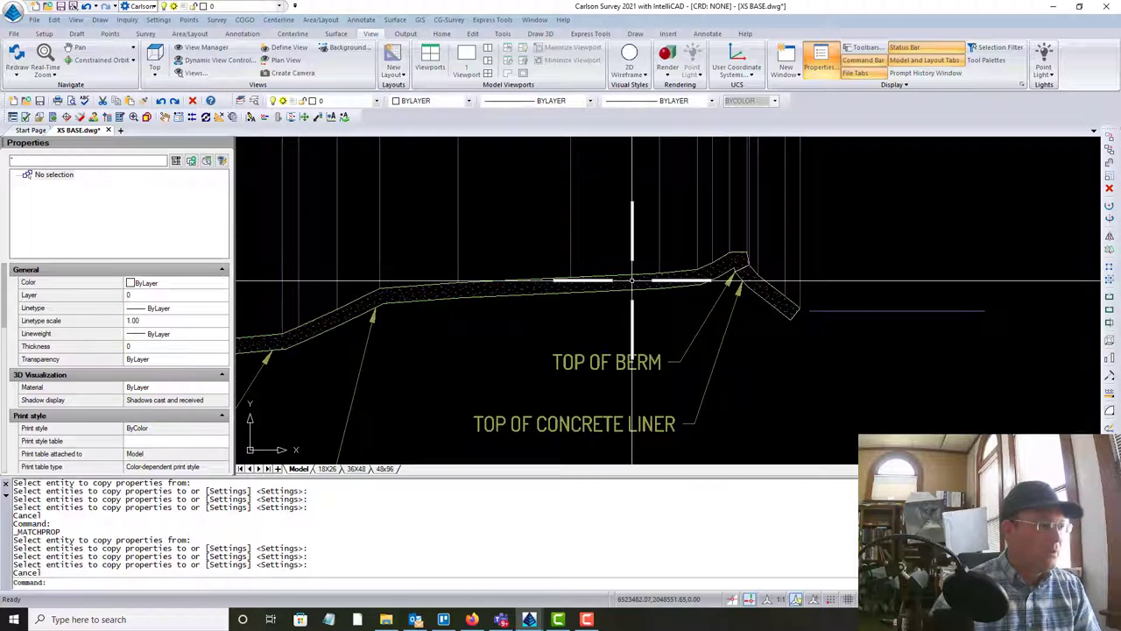
Step: Erase the left bank's existing hatch and hatch only its concrete liner strip with ANSI31 at scale 1
{"action": "left_click", "coordinate": [620, 288]}
{"action": "key", "text": "Delete"}
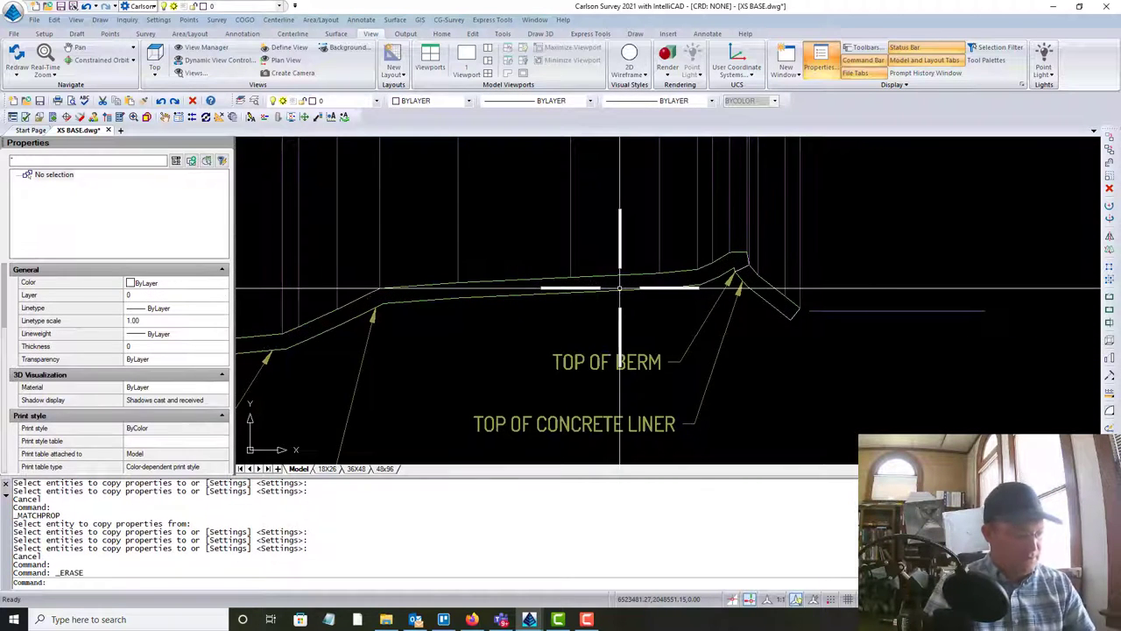
{"action": "type", "text": "H"}
{"action": "key", "text": "Return"}
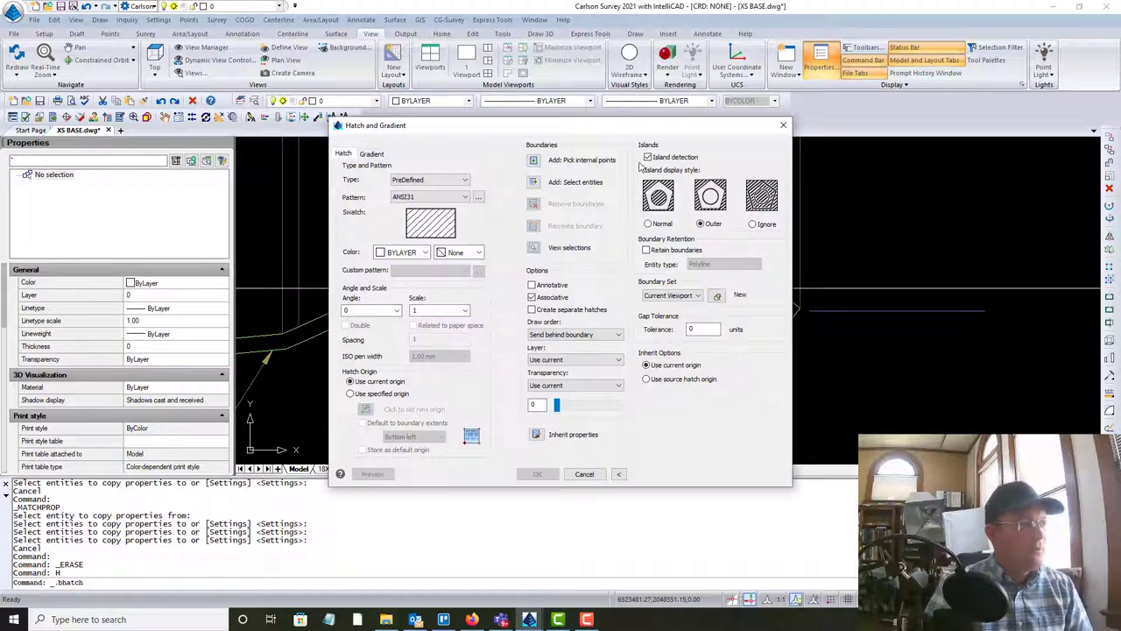
{"action": "left_click", "coordinate": [532, 162]}
{"action": "left_click", "coordinate": [764, 282]}
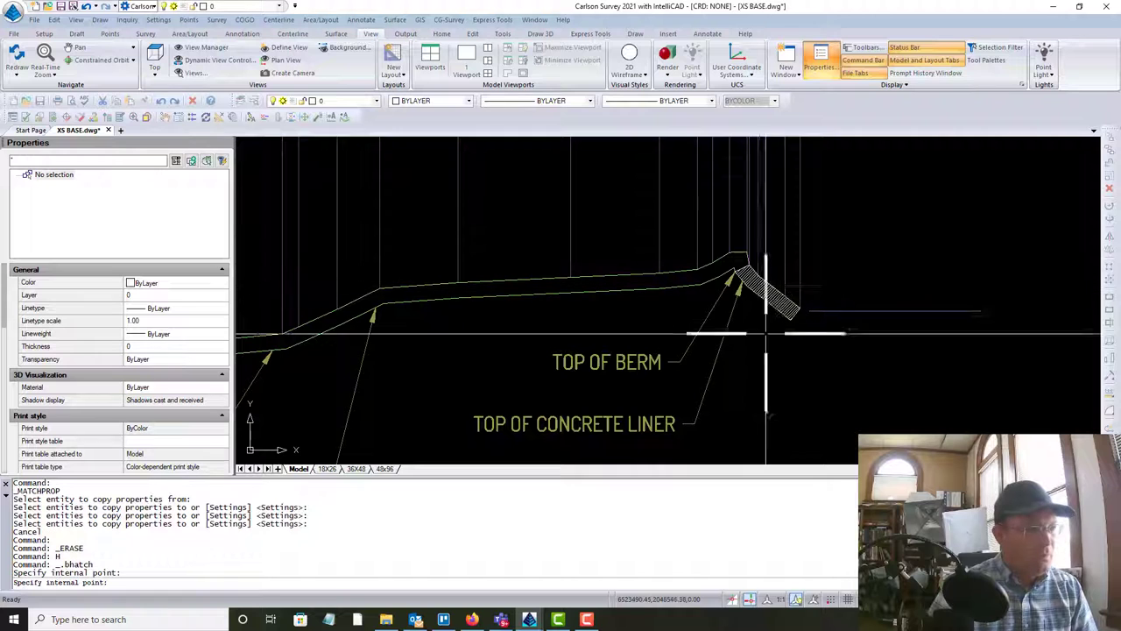
{"action": "key", "text": "Return"}
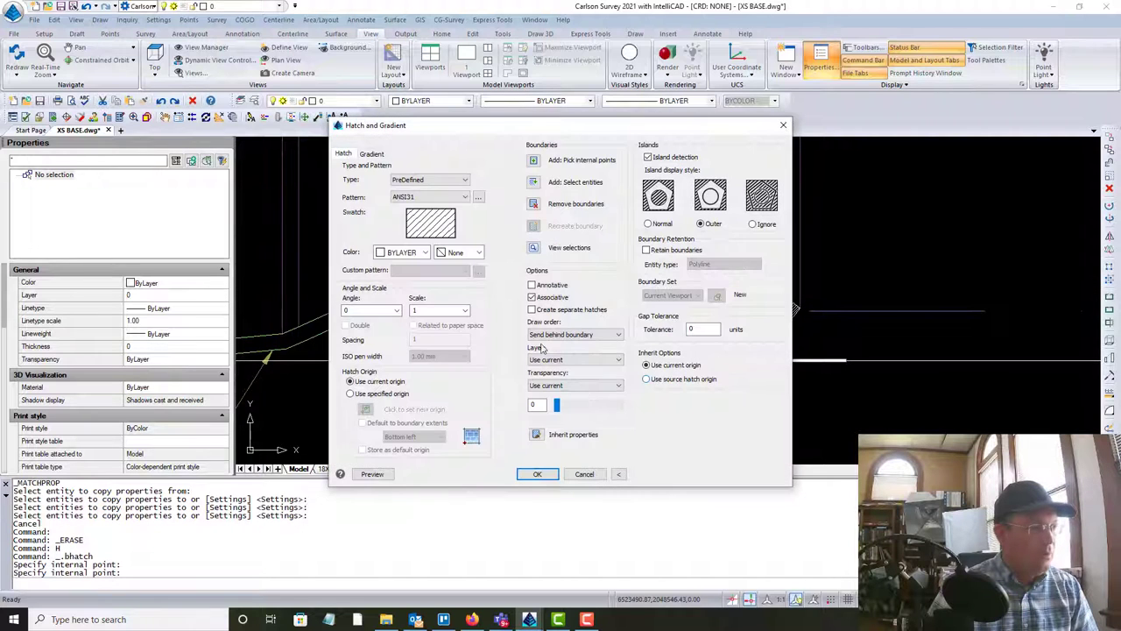
{"action": "left_click", "coordinate": [537, 473]}
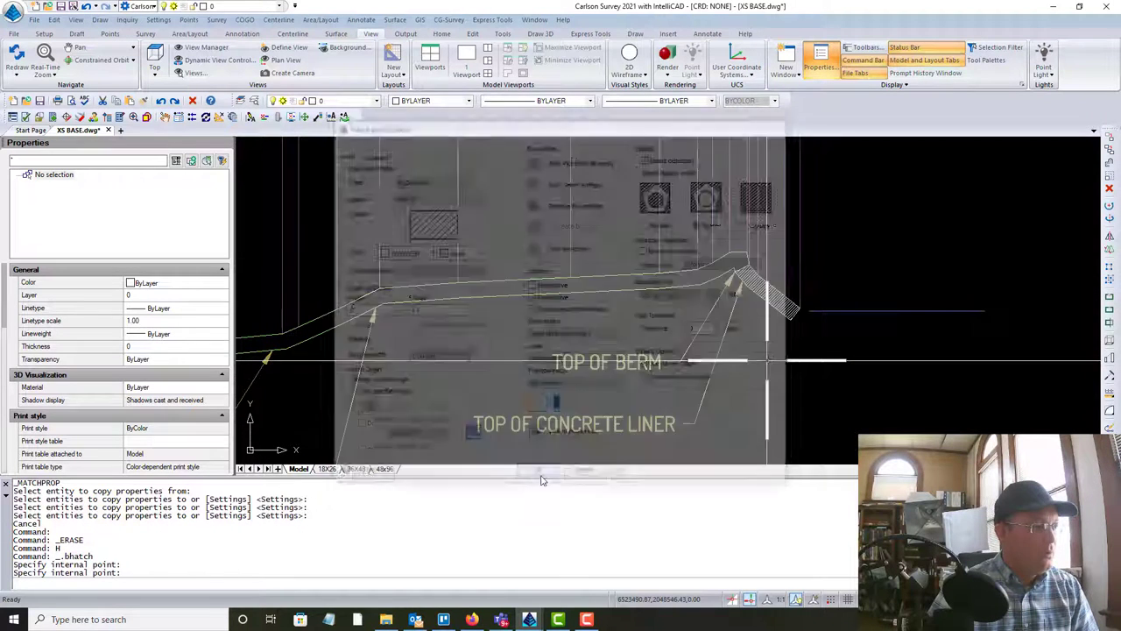
Step: Hatch the left bank's landside ground strip separately with ANSI31 at scale 1
{"action": "key", "text": "Return"}
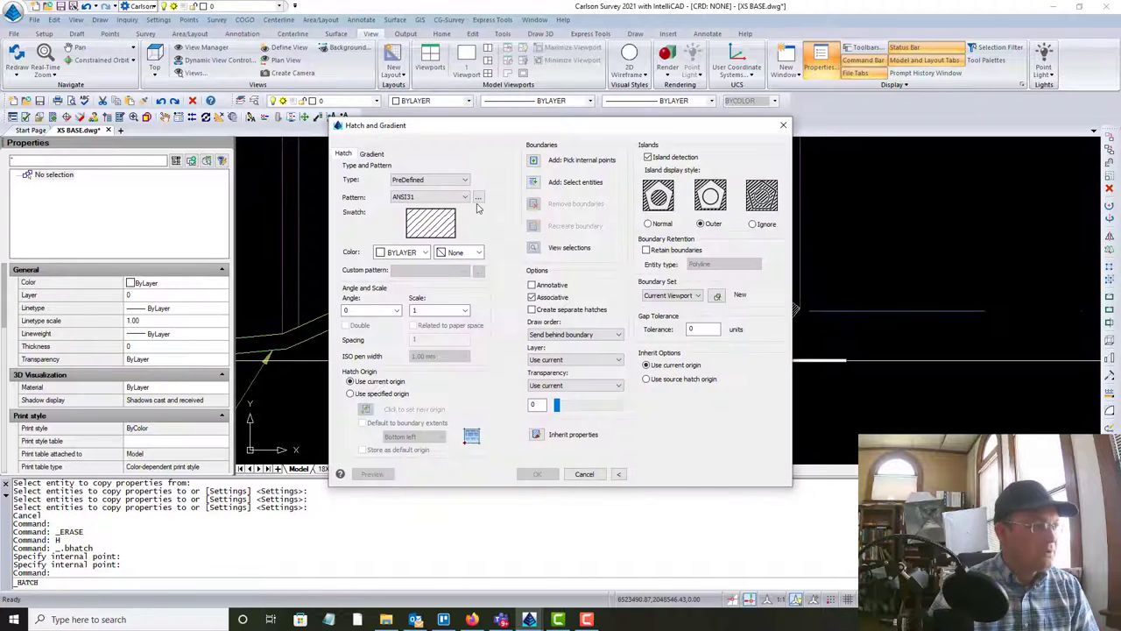
{"action": "left_click", "coordinate": [536, 161]}
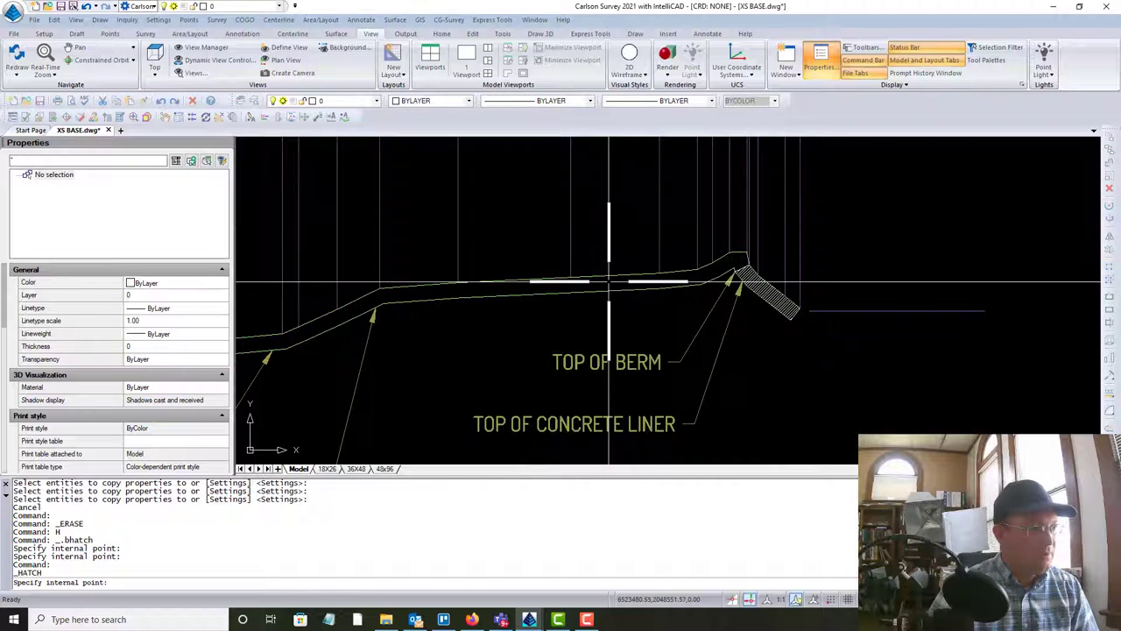
{"action": "left_click", "coordinate": [609, 219]}
{"action": "scroll", "coordinate": [610, 279], "scroll_direction": "down", "scroll_amount": 3}
{"action": "scroll", "coordinate": [609, 282], "scroll_direction": "down", "scroll_amount": 2}
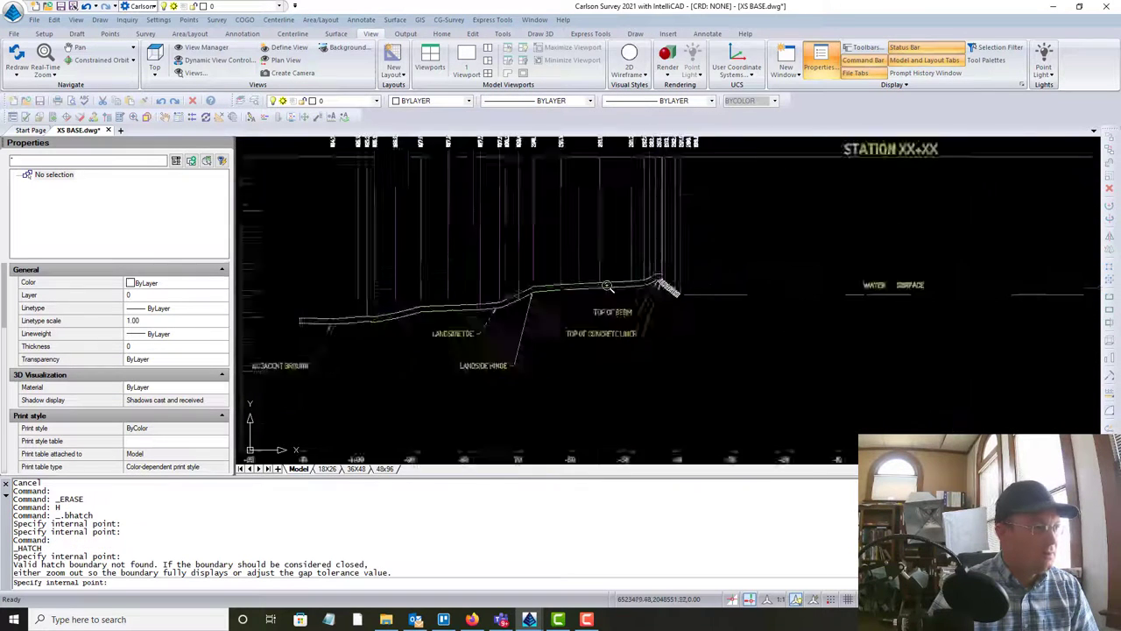
{"action": "left_click", "coordinate": [606, 285]}
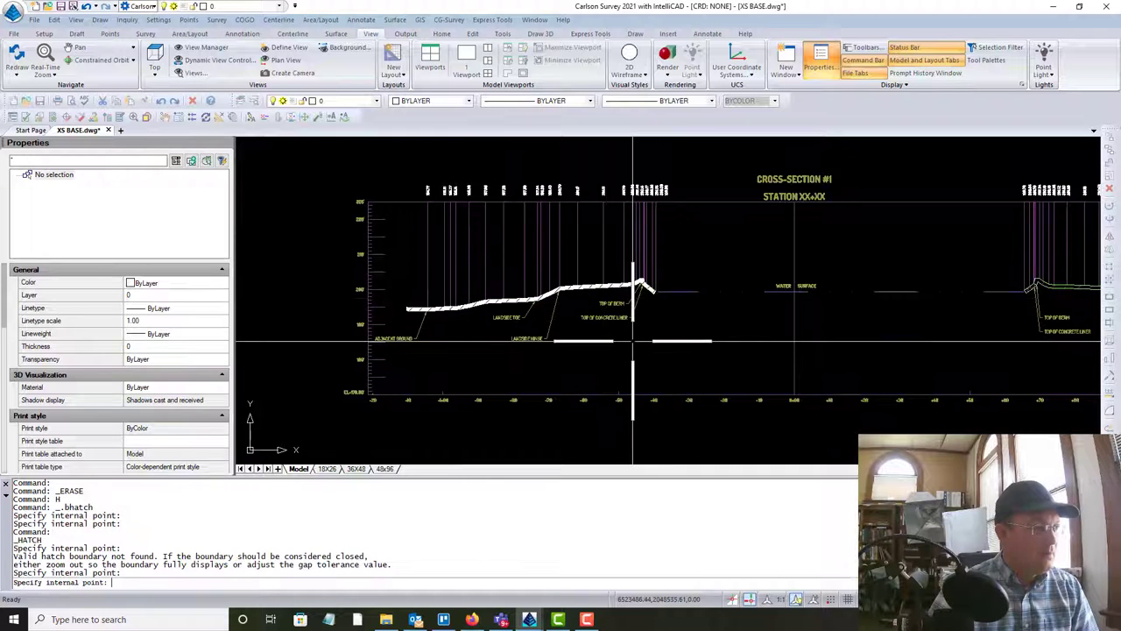
{"action": "key", "text": "Return"}
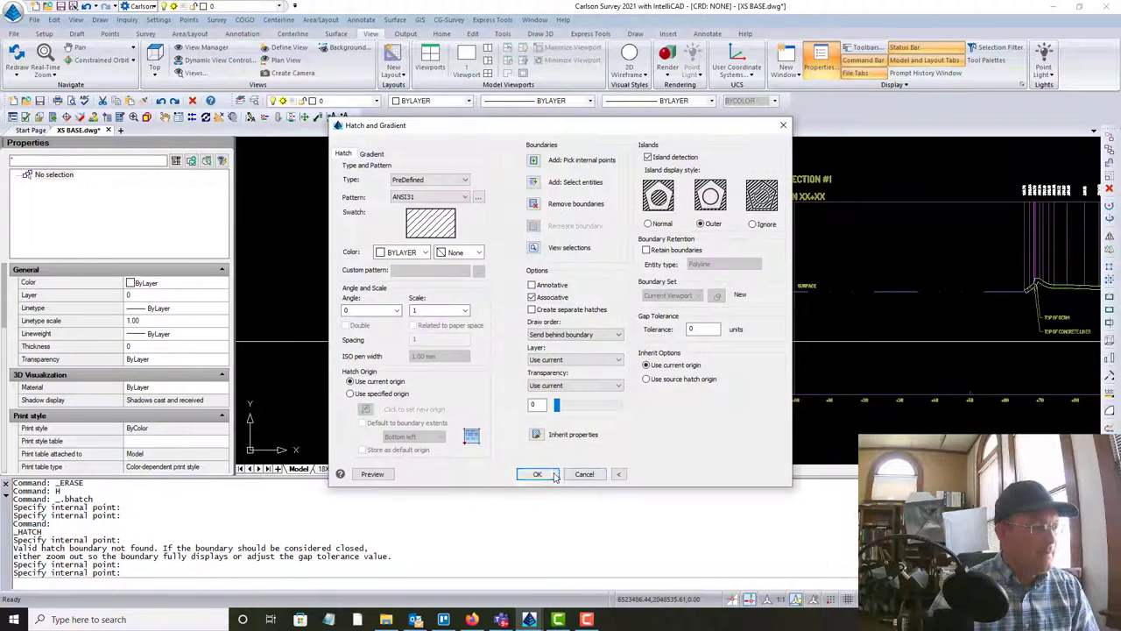
{"action": "left_click", "coordinate": [537, 474]}
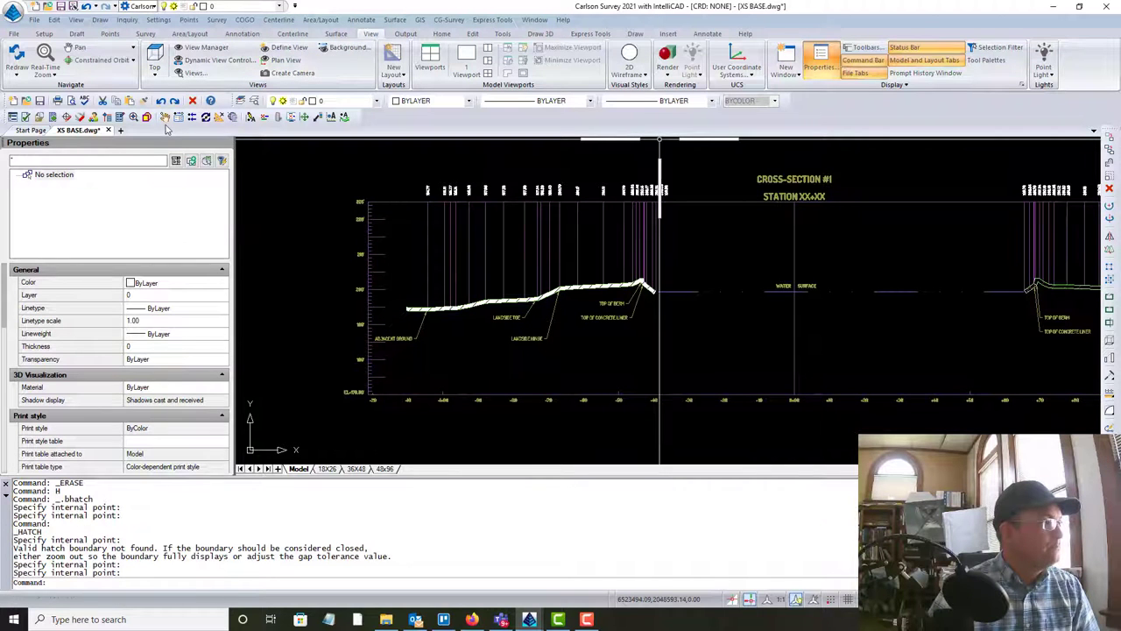
Step: Match the left bank's liner hatch to the concrete hatch on the right bank of Cross-Section #1
{"action": "left_click", "coordinate": [144, 100]}
{"action": "scroll", "coordinate": [1090, 306], "scroll_direction": "up", "scroll_amount": 5}
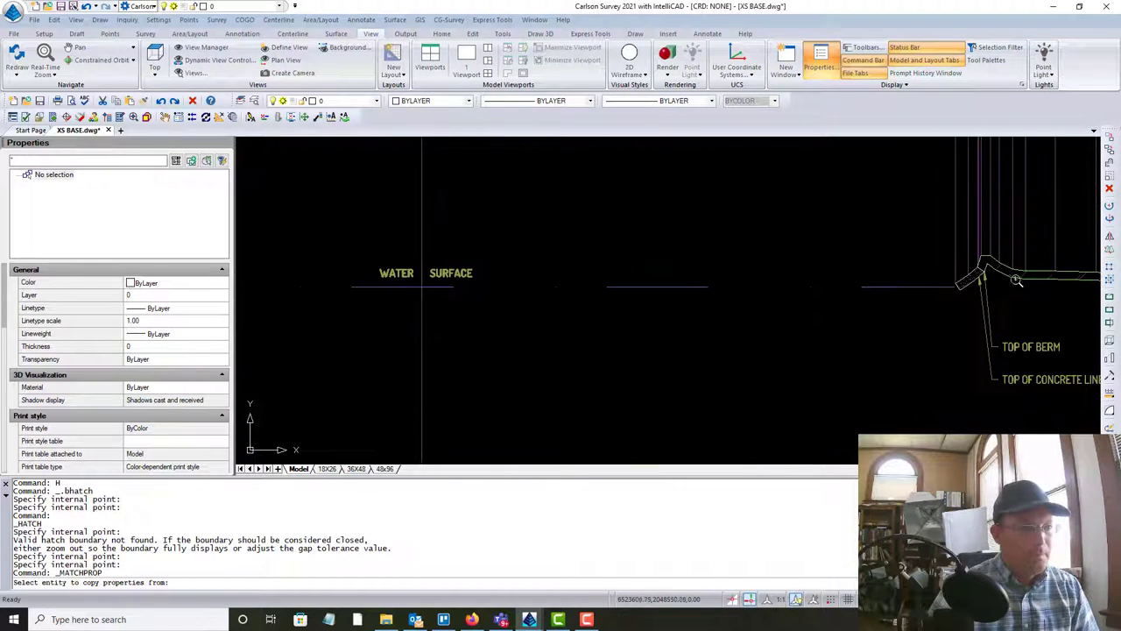
{"action": "left_click", "coordinate": [906, 274]}
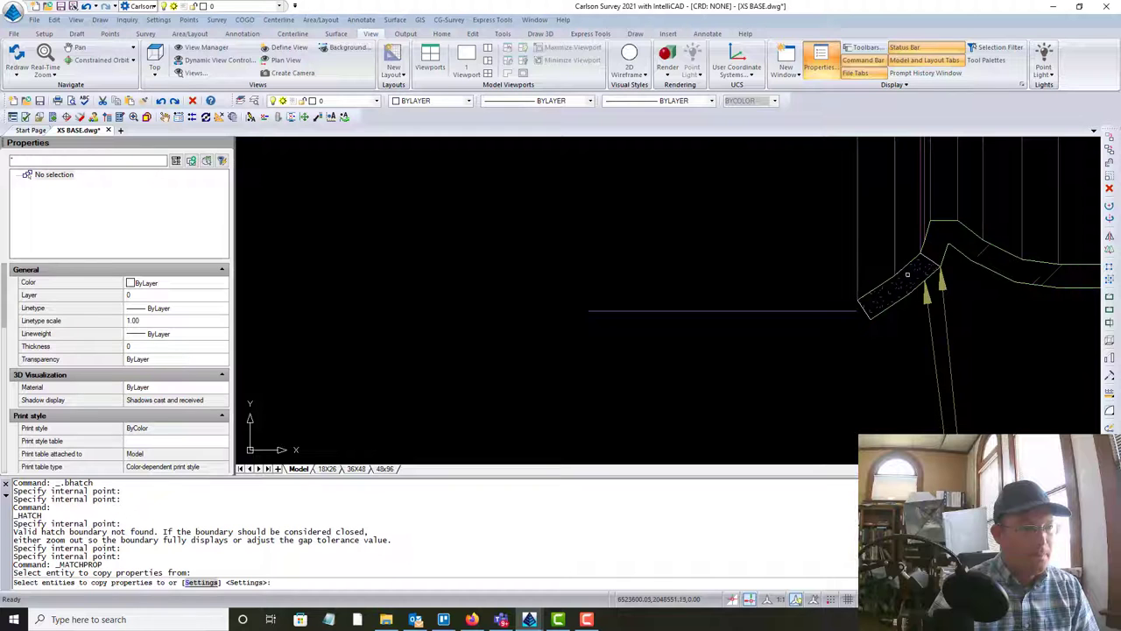
{"action": "scroll", "coordinate": [860, 300], "scroll_direction": "down", "scroll_amount": 5}
{"action": "middle_click_drag", "start_coordinate": [476, 300], "coordinate": [1100, 283]}
{"action": "scroll", "coordinate": [742, 305], "scroll_direction": "up", "scroll_amount": 3}
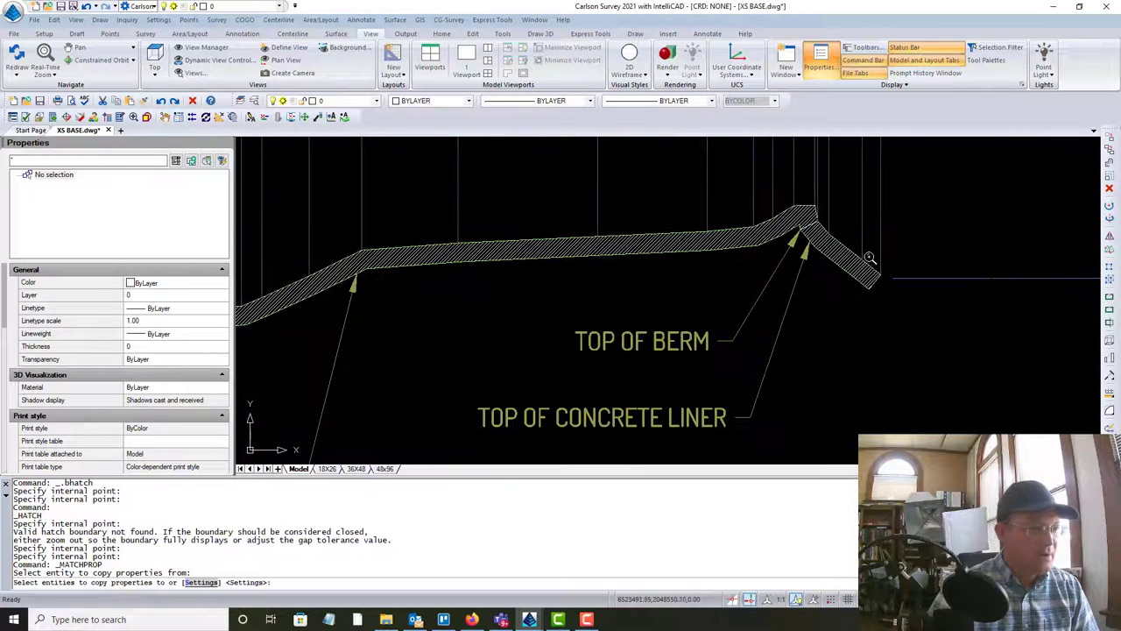
{"action": "left_click", "coordinate": [857, 266]}
{"action": "scroll", "coordinate": [846, 282], "scroll_direction": "down", "scroll_amount": 5}
{"action": "key", "text": "Escape"}
Step: Match the right bank's ground strip in Cross-Section #1 to the ground hatch of the cross-section below
{"action": "middle_click_drag", "start_coordinate": [837, 354], "coordinate": [569, 170]}
{"action": "scroll", "coordinate": [630, 261], "scroll_direction": "up", "scroll_amount": 6}
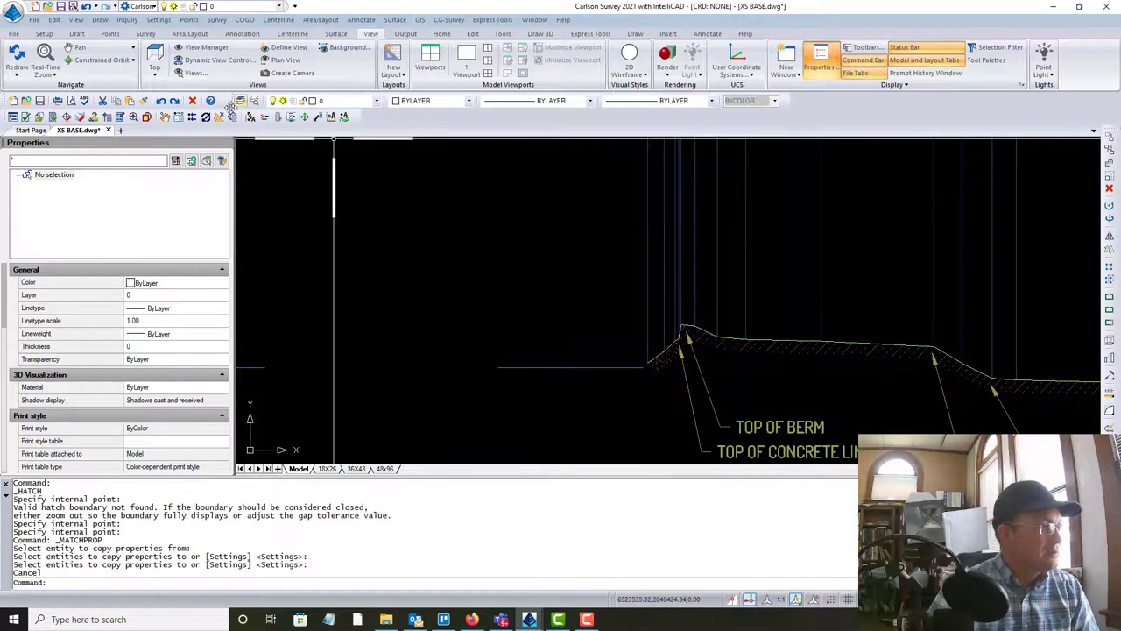
{"action": "left_click", "coordinate": [145, 101]}
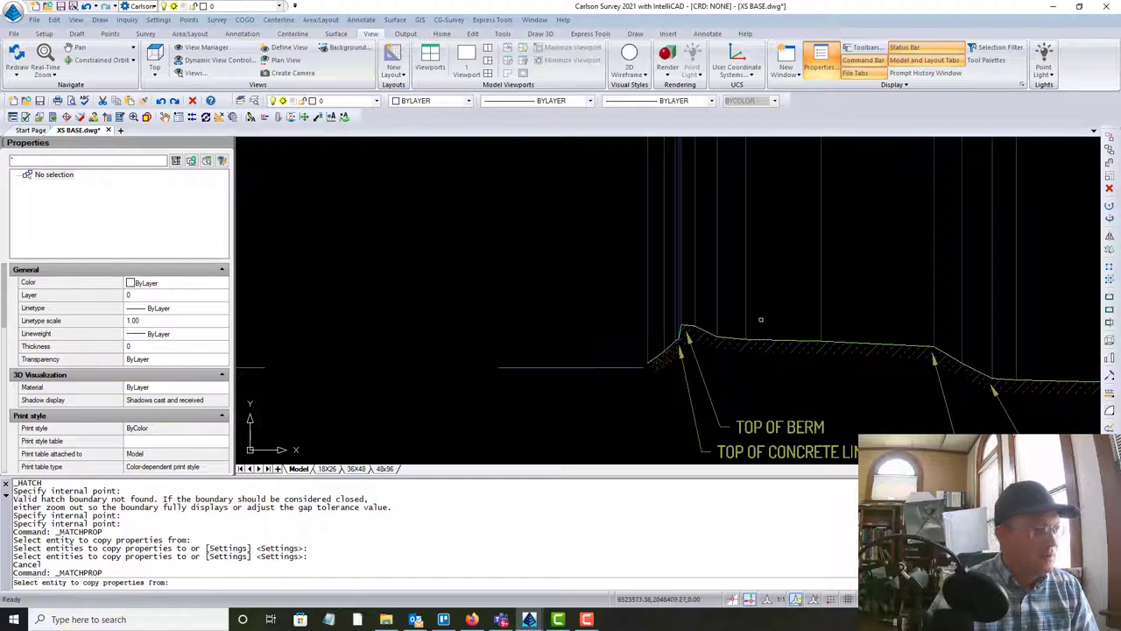
{"action": "left_click", "coordinate": [799, 350]}
{"action": "left_click", "coordinate": [794, 350]}
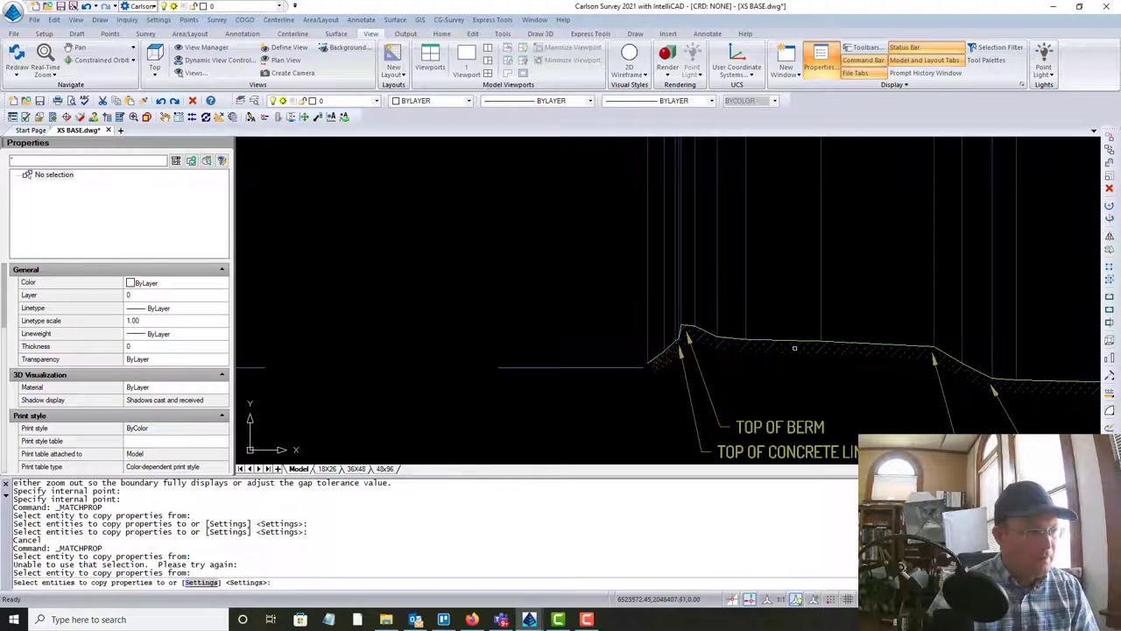
{"action": "scroll", "coordinate": [793, 351], "scroll_direction": "down", "scroll_amount": 6}
{"action": "scroll", "coordinate": [806, 292], "scroll_direction": "up", "scroll_amount": 10}
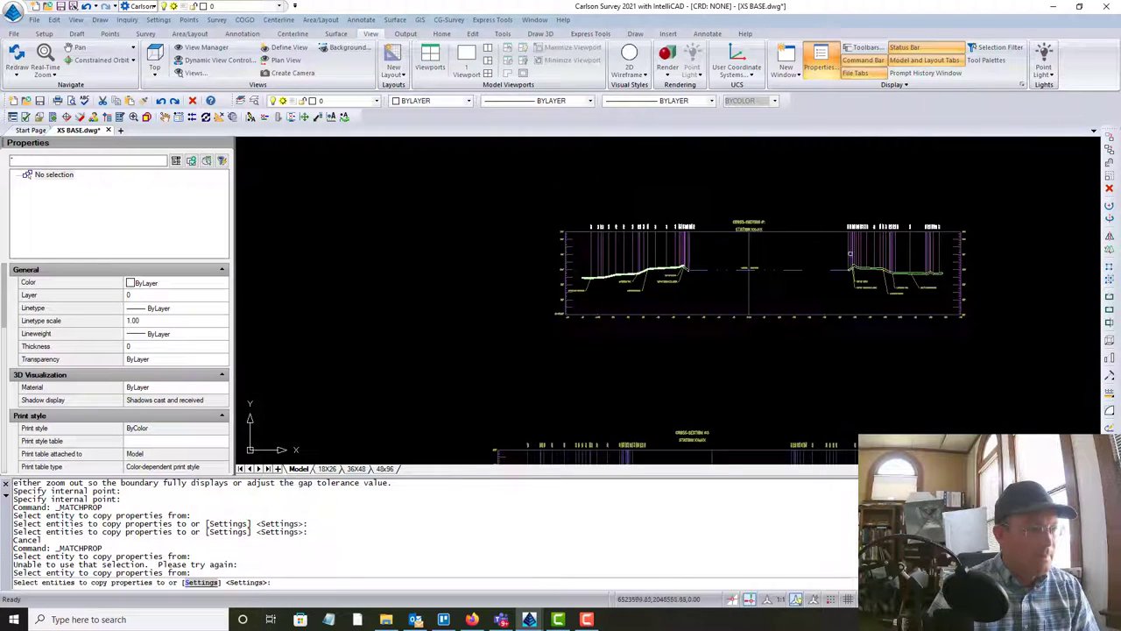
{"action": "left_click", "coordinate": [795, 263]}
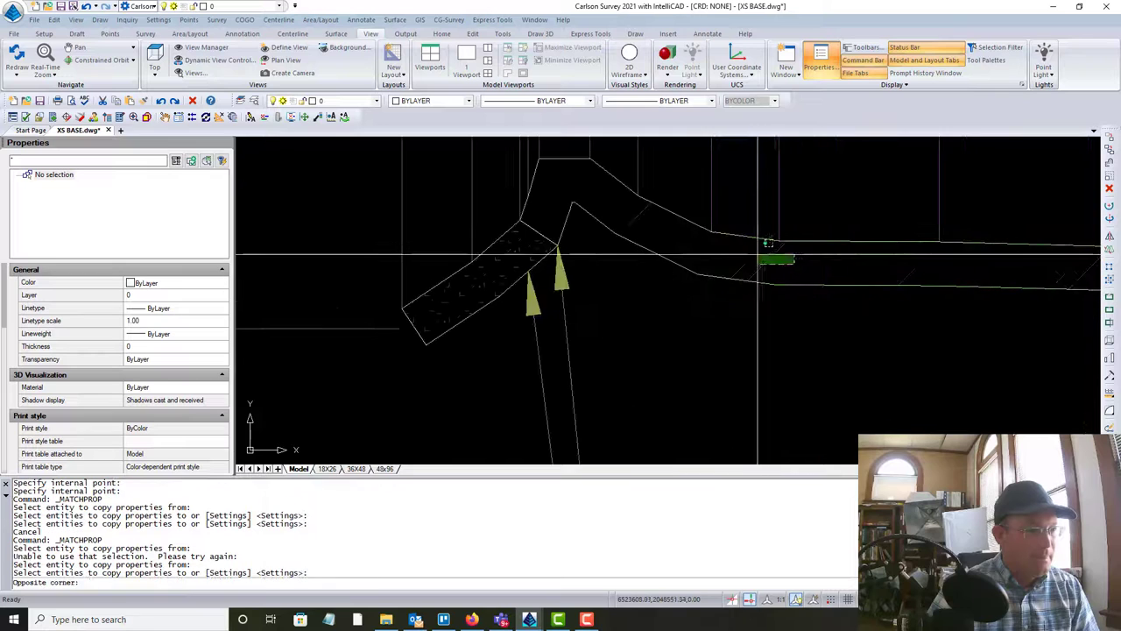
{"action": "left_click", "coordinate": [765, 242]}
Step: Apply the same ground hatch properties to the left bank's landside strip in Cross-Section #1
{"action": "scroll", "coordinate": [750, 256], "scroll_direction": "down", "scroll_amount": 6}
{"action": "middle_click_drag", "start_coordinate": [496, 293], "coordinate": [1059, 282]}
{"action": "scroll", "coordinate": [558, 272], "scroll_direction": "up", "scroll_amount": 5}
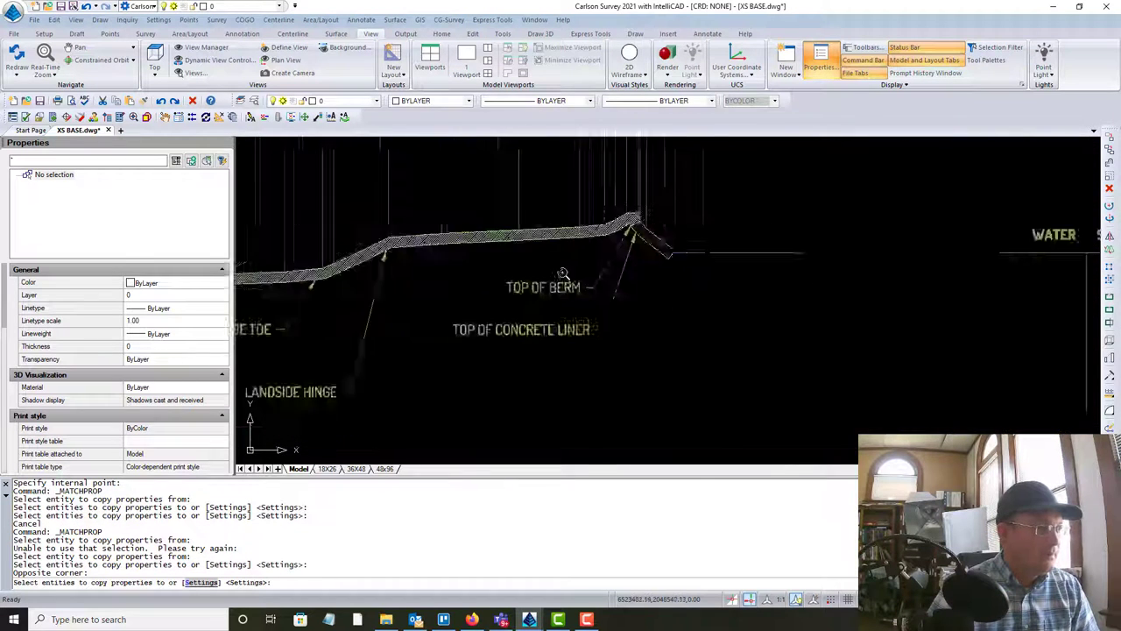
{"action": "left_click", "coordinate": [595, 191]}
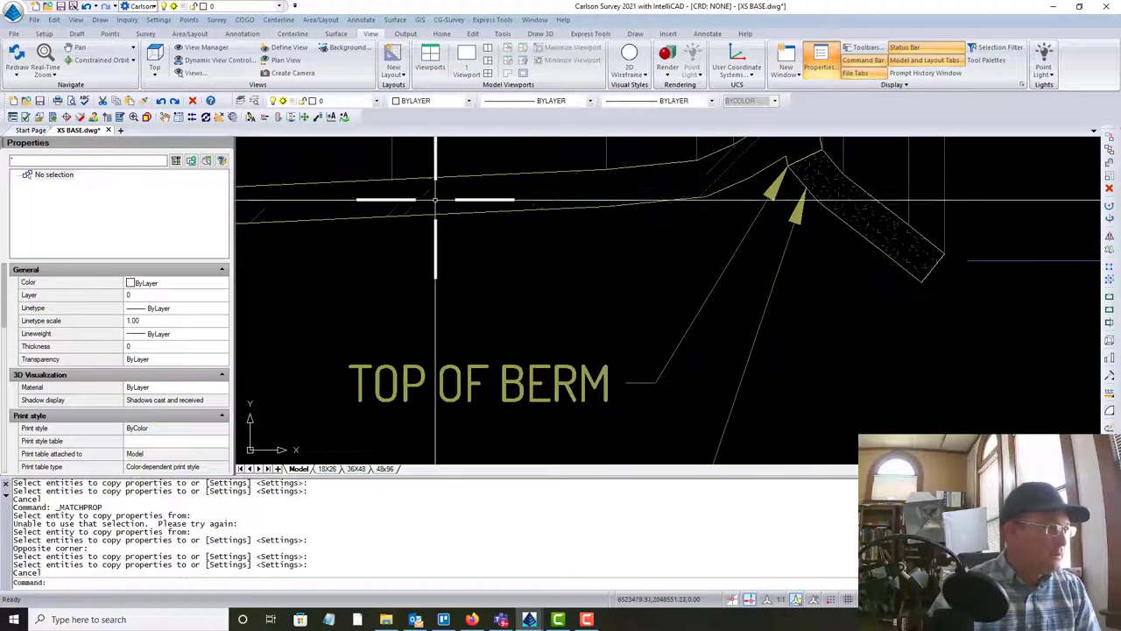
{"action": "key", "text": "Escape"}
Step: Set the pattern scale of the left bank's NATURAL ground hatch to 1.00
{"action": "scroll", "coordinate": [157, 348], "scroll_direction": "down", "scroll_amount": 2}
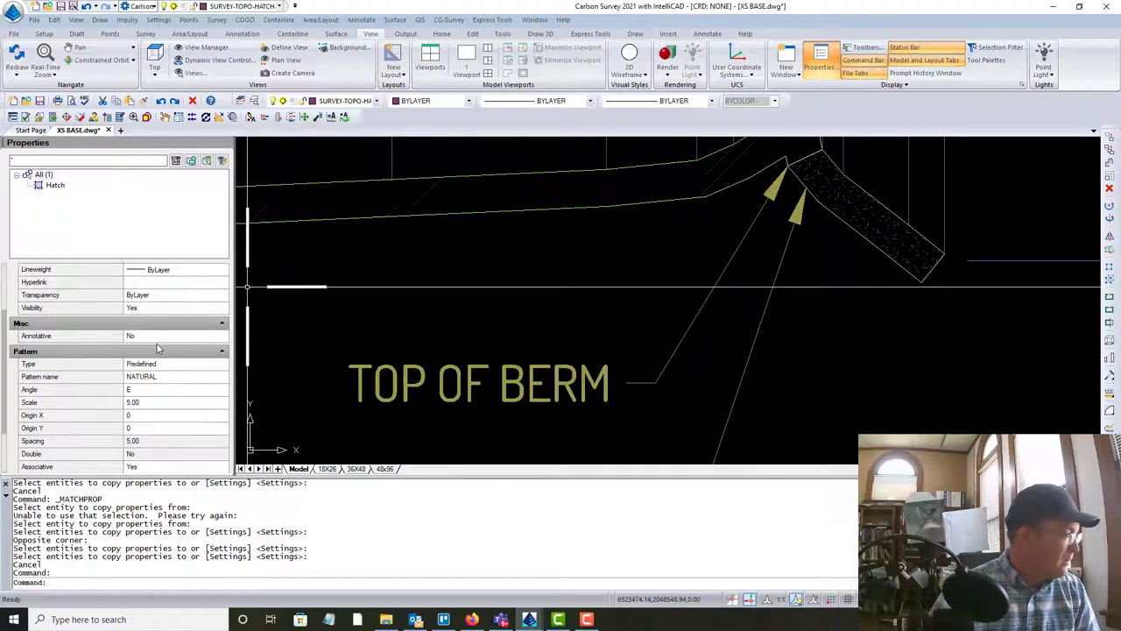
{"action": "scroll", "coordinate": [157, 347], "scroll_direction": "down", "scroll_amount": 2}
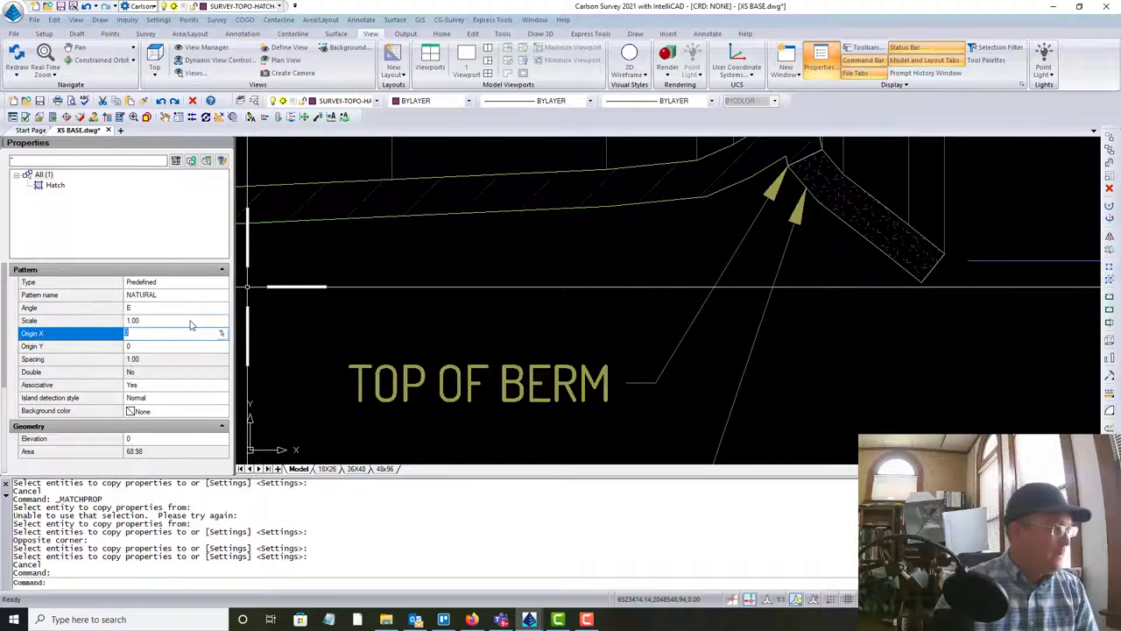
{"action": "scroll", "coordinate": [505, 261], "scroll_direction": "down", "scroll_amount": 4}
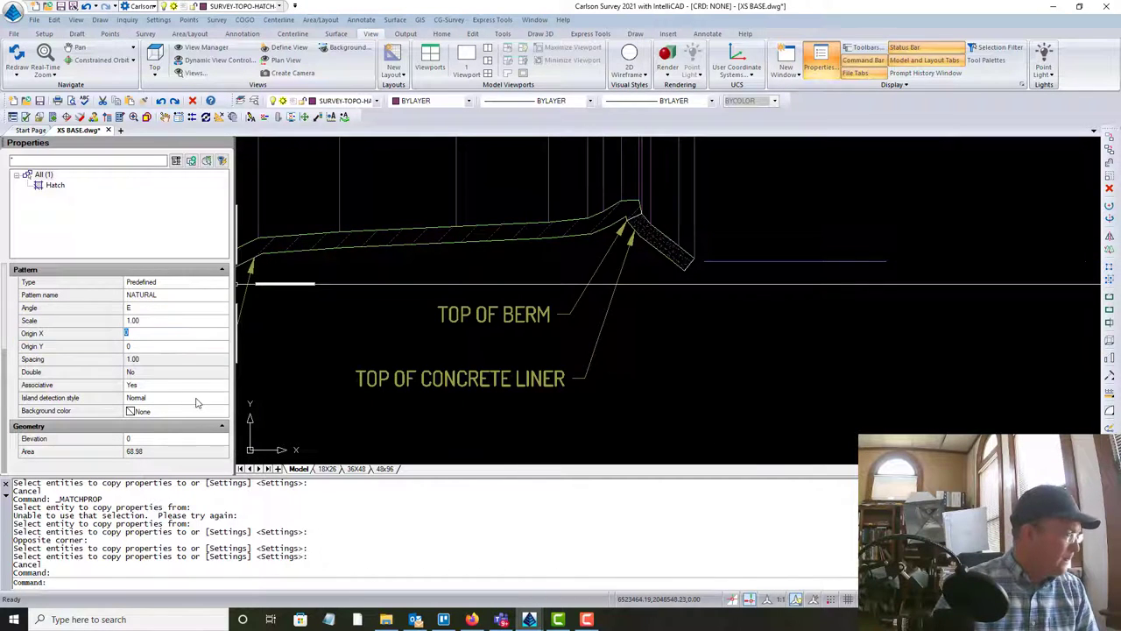
{"action": "mouse_move", "coordinate": [354, 355]}
{"action": "middle_mouse_down"}
{"action": "mouse_move", "coordinate": [518, 406]}
{"action": "mouse_move", "coordinate": [855, 277]}
{"action": "mouse_move", "coordinate": [999, 272]}
{"action": "middle_mouse_up"}
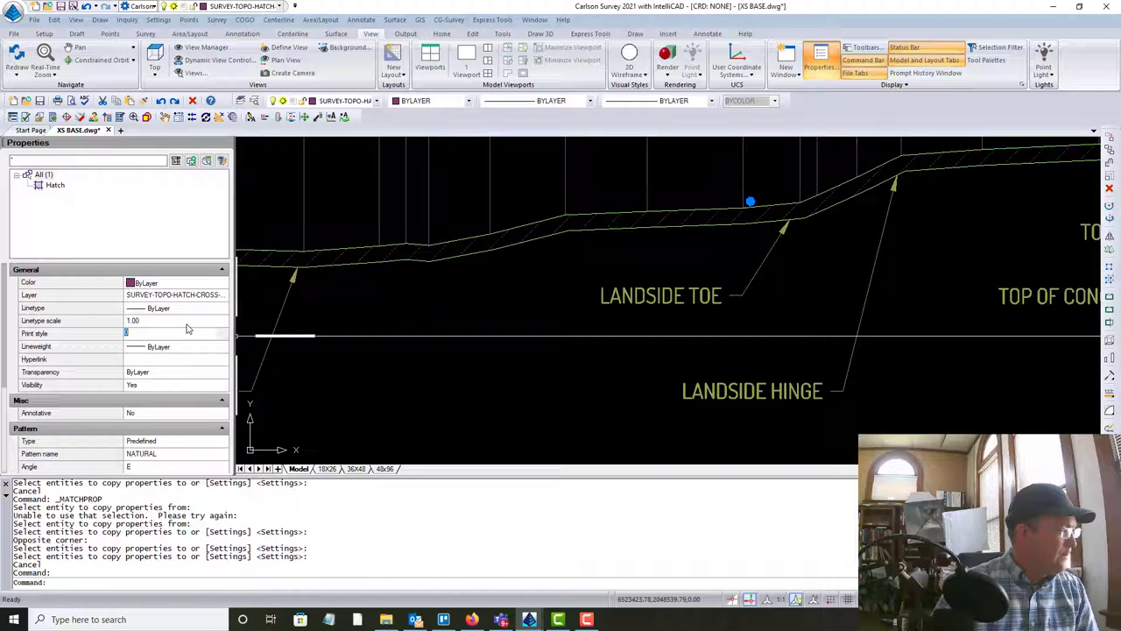
{"action": "scroll", "coordinate": [531, 260], "scroll_direction": "down", "scroll_amount": 5}
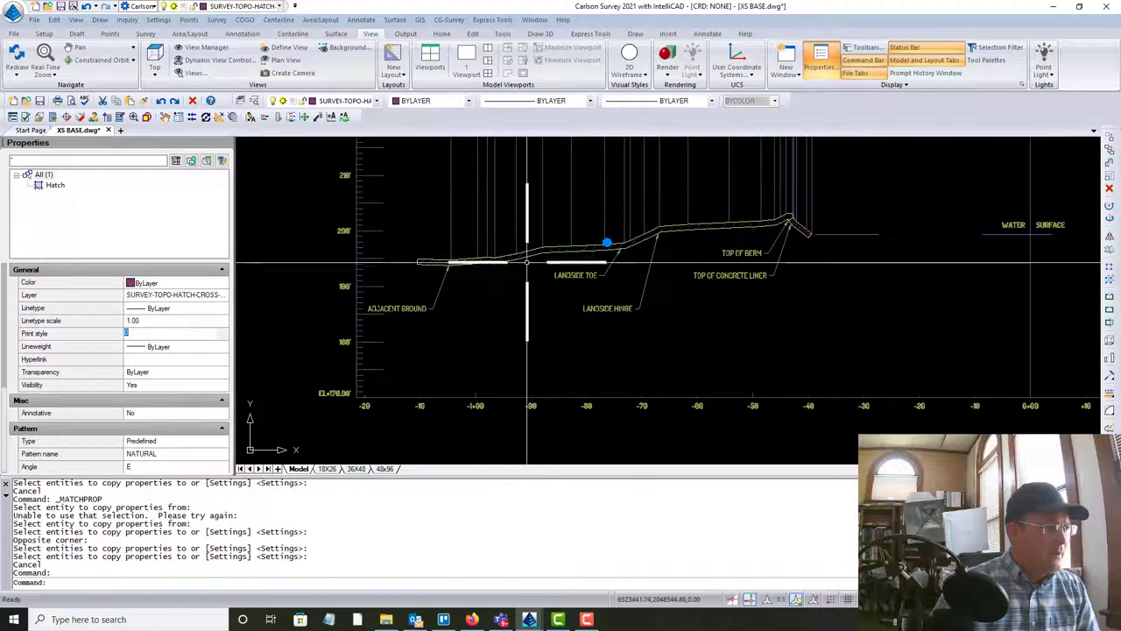
{"action": "key", "text": "Escape"}
Step: Erase the left bank's dividing line between liner and ground and the line closing the liner's water end
{"action": "scroll", "coordinate": [679, 250], "scroll_direction": "up", "scroll_amount": 6}
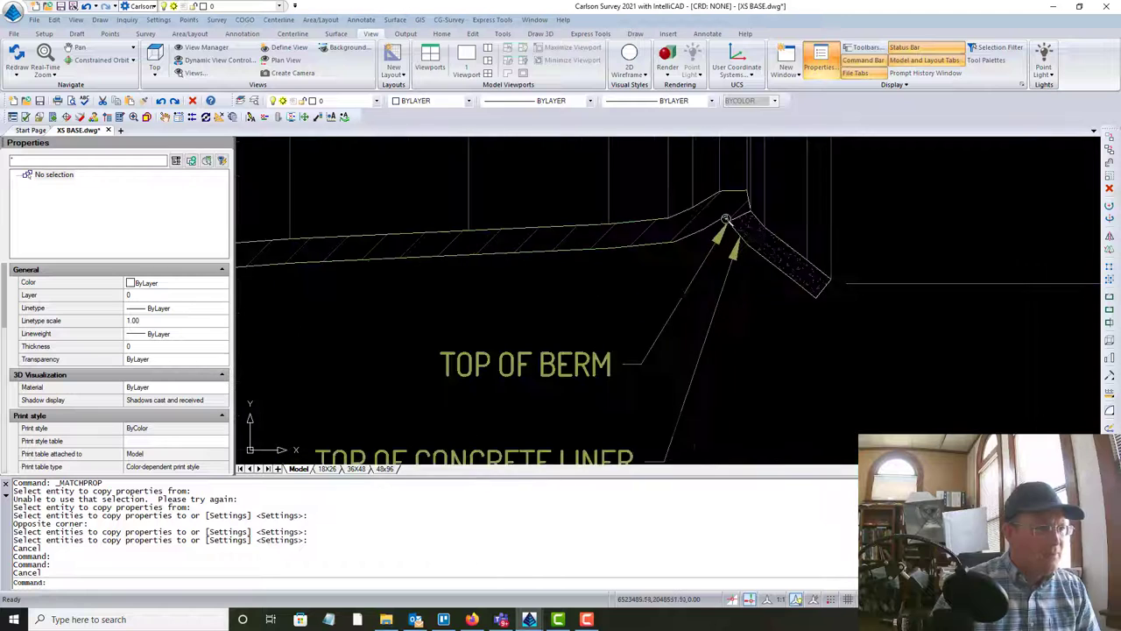
{"action": "scroll", "coordinate": [705, 213], "scroll_direction": "up", "scroll_amount": 3}
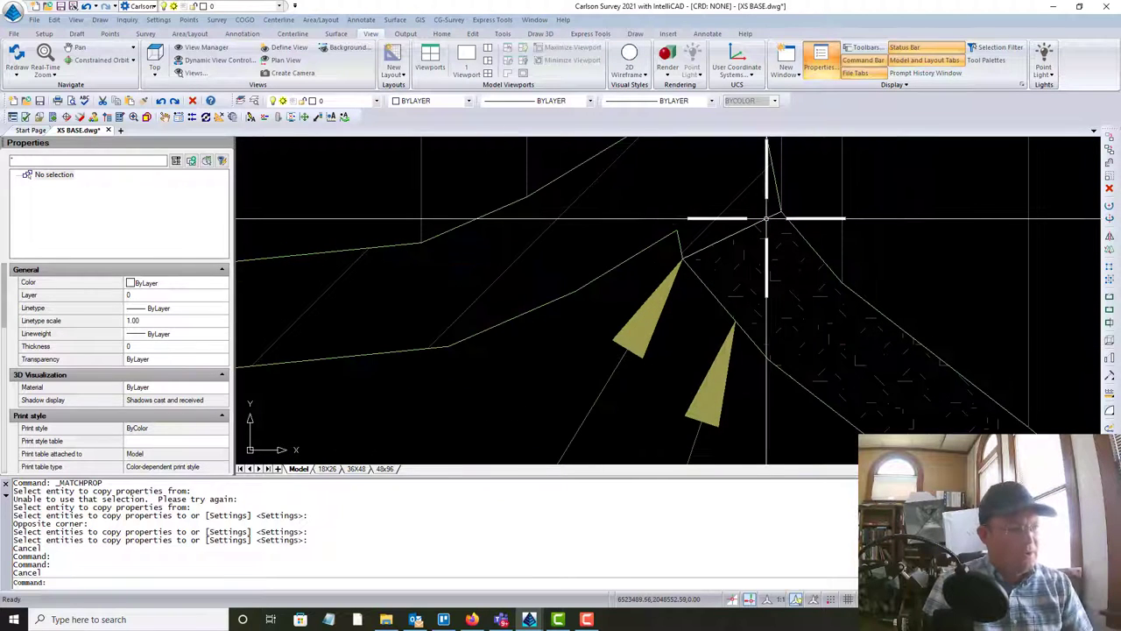
{"action": "left_click", "coordinate": [768, 217]}
{"action": "key", "text": "Delete"}
{"action": "scroll", "coordinate": [757, 230], "scroll_direction": "down", "scroll_amount": 3}
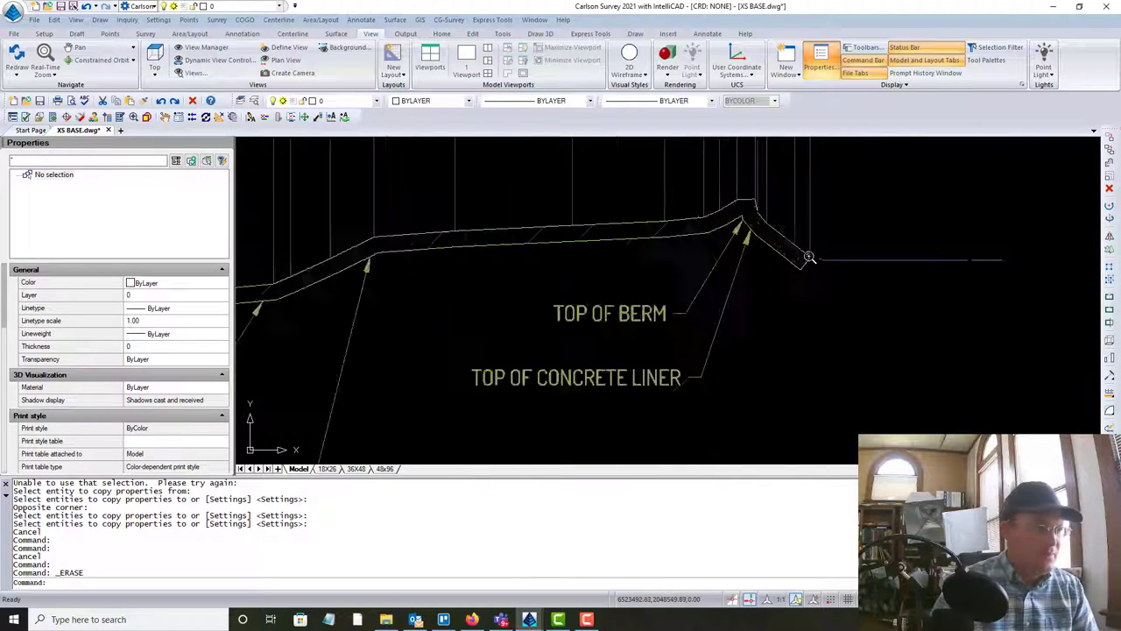
{"action": "scroll", "coordinate": [801, 262], "scroll_direction": "up", "scroll_amount": 5}
{"action": "scroll", "coordinate": [793, 303], "scroll_direction": "up", "scroll_amount": 2}
{"action": "left_click", "coordinate": [791, 298]}
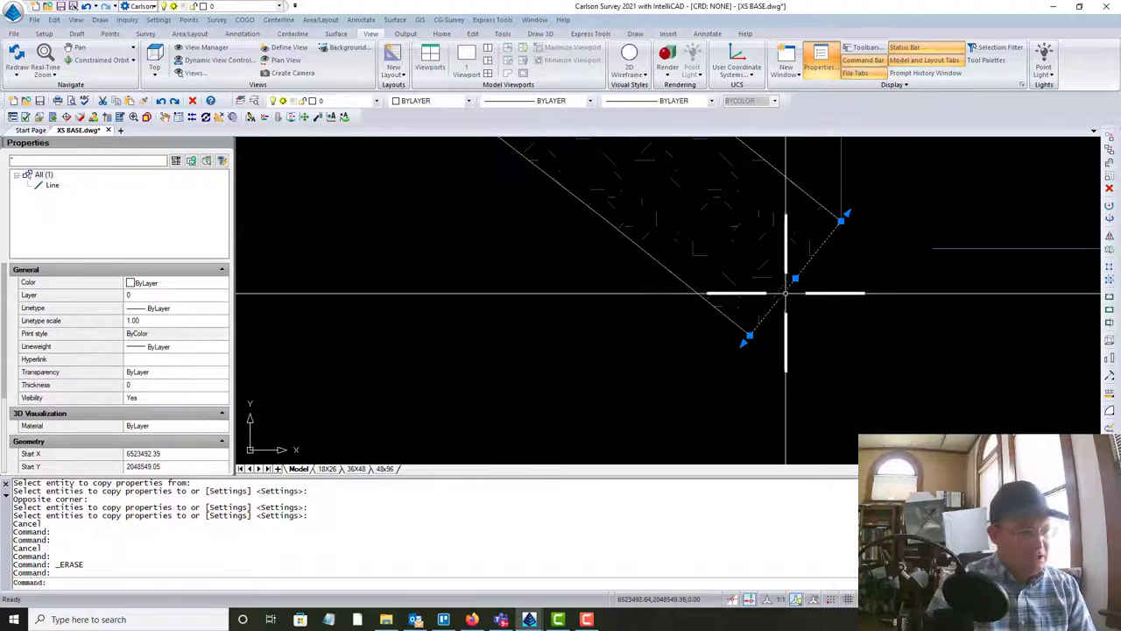
{"action": "key", "text": "Delete"}
Step: Erase the lower outline beneath the left bank's hatches and the short closing line at the adjacent ground end
{"action": "left_click", "coordinate": [695, 268]}
{"action": "left_click", "coordinate": [683, 287]}
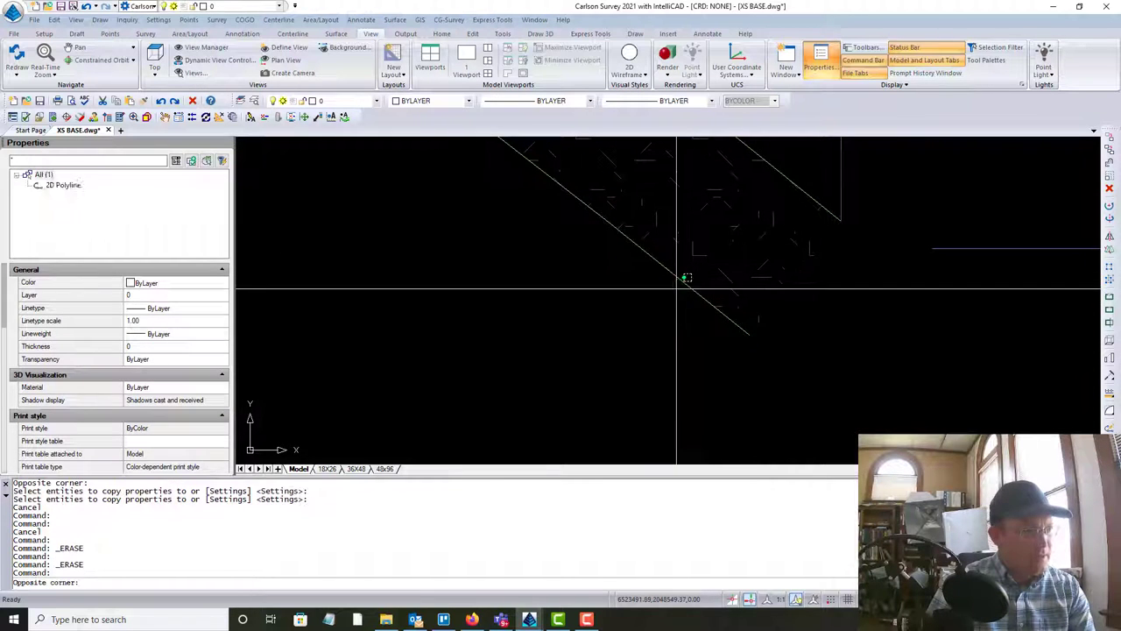
{"action": "key", "text": "Delete"}
{"action": "scroll", "coordinate": [675, 291], "scroll_direction": "down", "scroll_amount": 8}
{"action": "middle_click_drag", "start_coordinate": [750, 258], "coordinate": [1120, 135]}
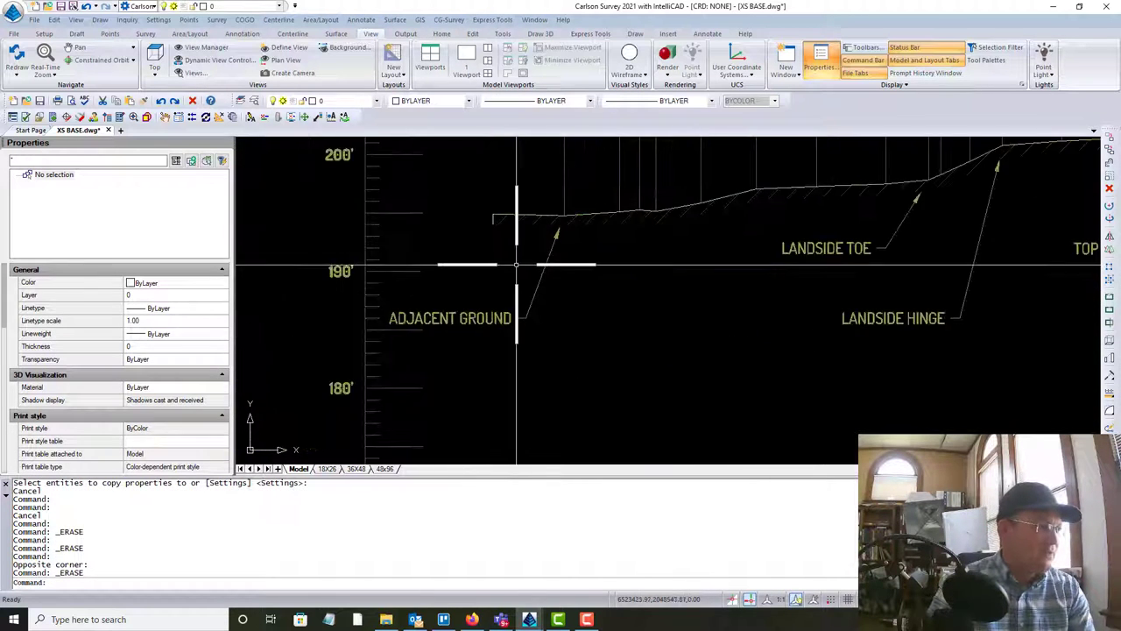
{"action": "scroll", "coordinate": [512, 233], "scroll_direction": "up", "scroll_amount": 5}
{"action": "left_click", "coordinate": [453, 202]}
{"action": "left_click", "coordinate": [431, 200]}
{"action": "key", "text": "Delete"}
{"action": "scroll", "coordinate": [541, 244], "scroll_direction": "down", "scroll_amount": 5}
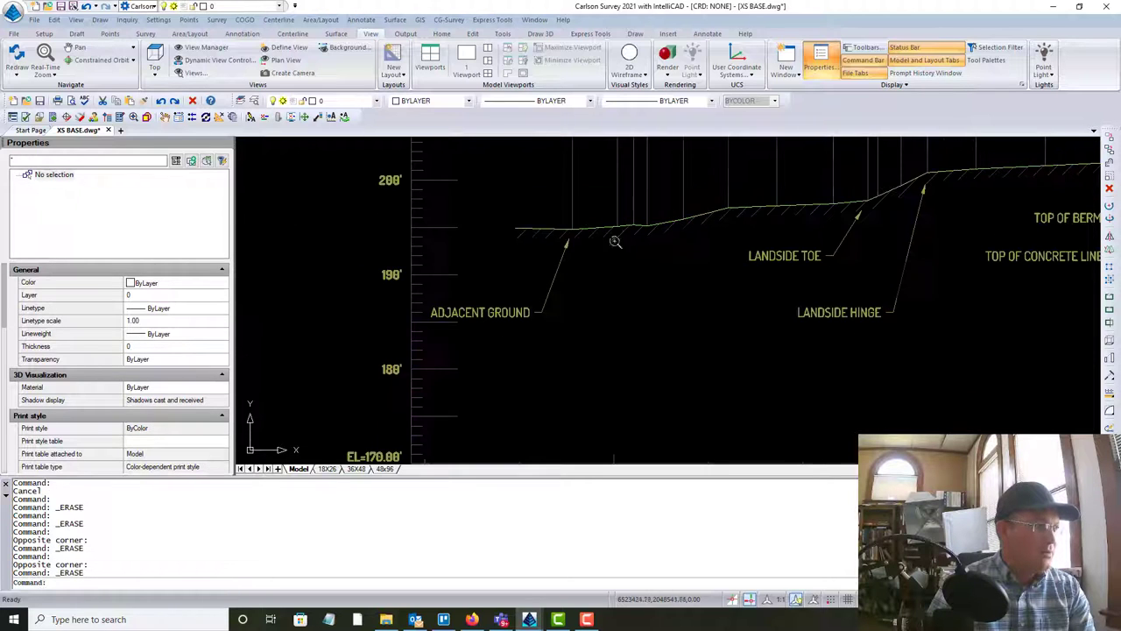
Step: Erase the line closing the right bank liner's water end and the dividing line between its liner and ground
{"action": "middle_click_drag", "start_coordinate": [1025, 278], "coordinate": [553, 396]}
{"action": "middle_click_drag", "start_coordinate": [871, 345], "coordinate": [378, 272]}
{"action": "middle_click_drag", "start_coordinate": [842, 305], "coordinate": [580, 401]}
{"action": "scroll", "coordinate": [487, 212], "scroll_direction": "up", "scroll_amount": 5}
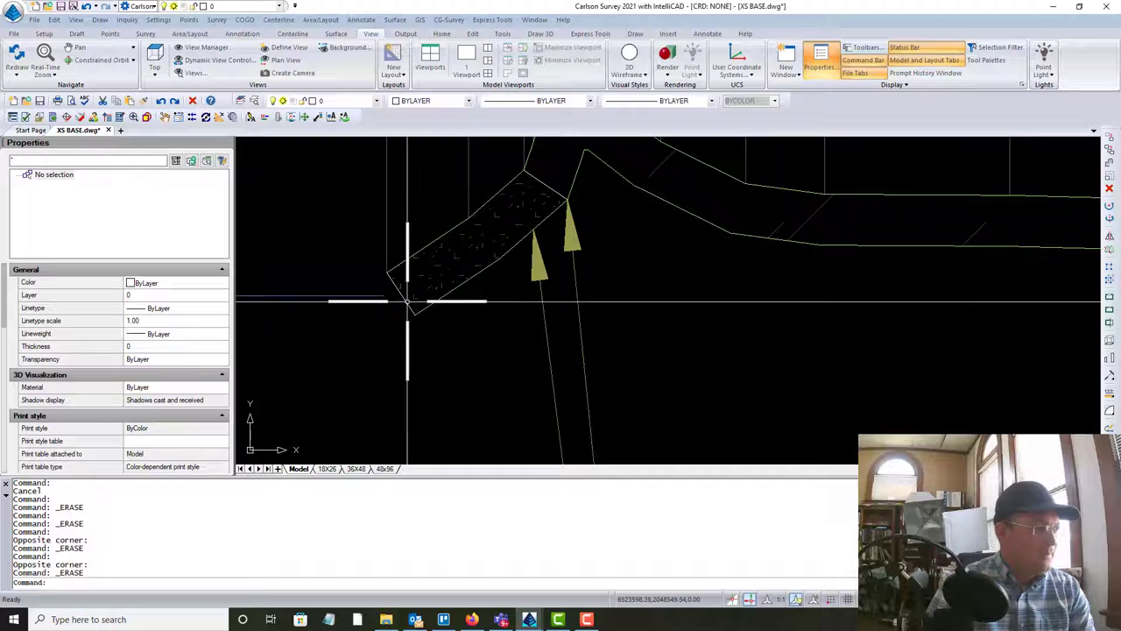
{"action": "left_click", "coordinate": [407, 300]}
{"action": "key", "text": "Delete"}
{"action": "left_click", "coordinate": [542, 183]}
{"action": "key", "text": "Delete"}
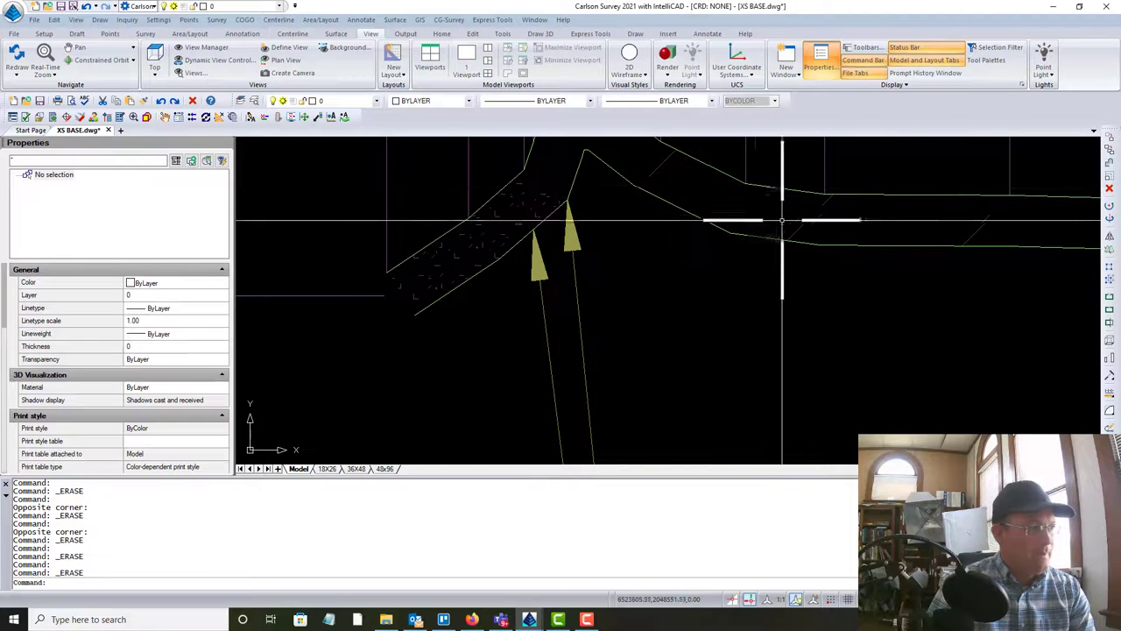
Step: Erase the lower outline beneath the right bank's hatches and the short line closing its outer ground end
{"action": "left_click", "coordinate": [748, 220]}
{"action": "left_click", "coordinate": [726, 255]}
{"action": "key", "text": "Delete"}
{"action": "scroll", "coordinate": [725, 255], "scroll_direction": "down", "scroll_amount": 5}
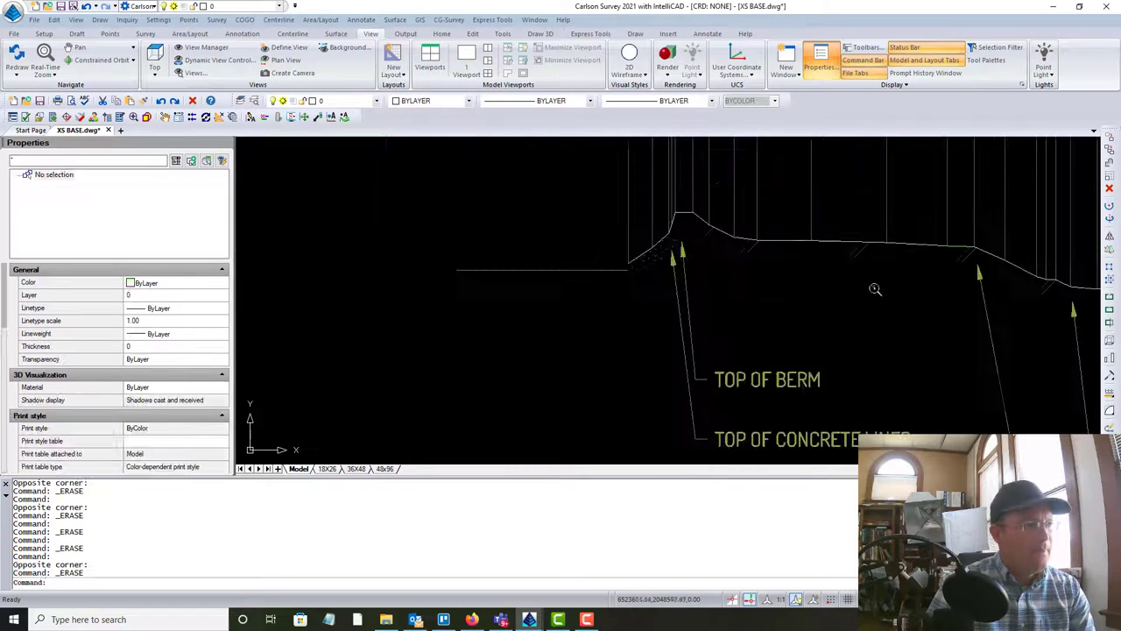
{"action": "middle_click_drag", "start_coordinate": [640, 306], "coordinate": [121, 309]}
{"action": "scroll", "coordinate": [712, 265], "scroll_direction": "up", "scroll_amount": 5}
{"action": "left_click", "coordinate": [756, 307]}
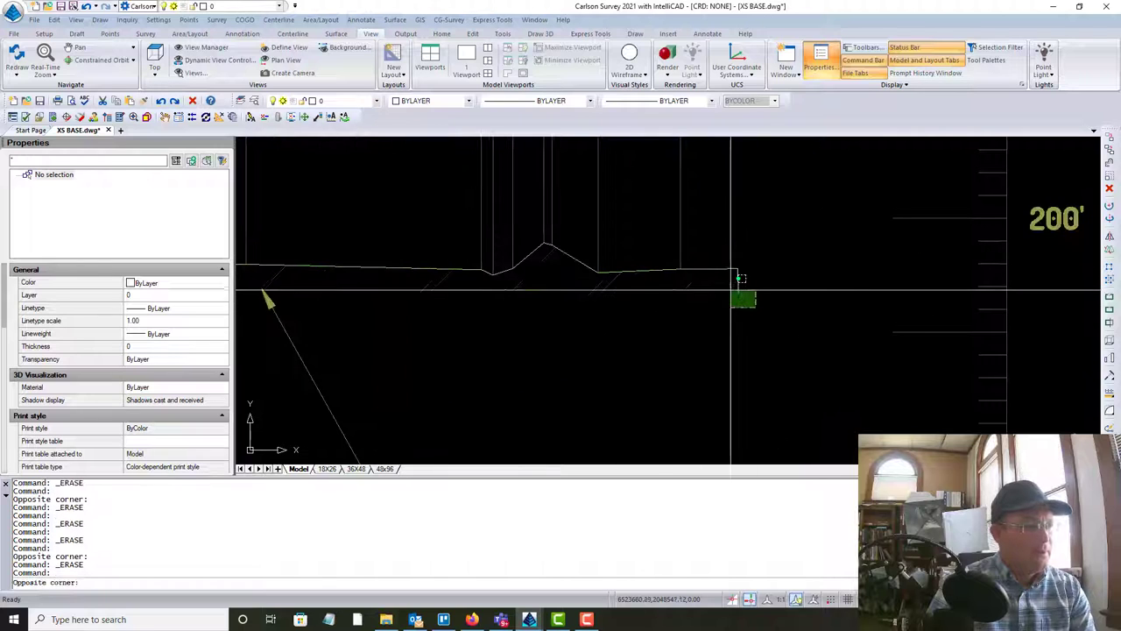
{"action": "left_click", "coordinate": [734, 289]}
{"action": "key", "text": "Escape"}
Step: Move the elevation labels above both banks from PROFILE_HBOX to the survey topo cross-section text layer (SURVEY-TOPO-TEXT-CROS...)
{"action": "scroll", "coordinate": [771, 287], "scroll_direction": "down", "scroll_amount": 5}
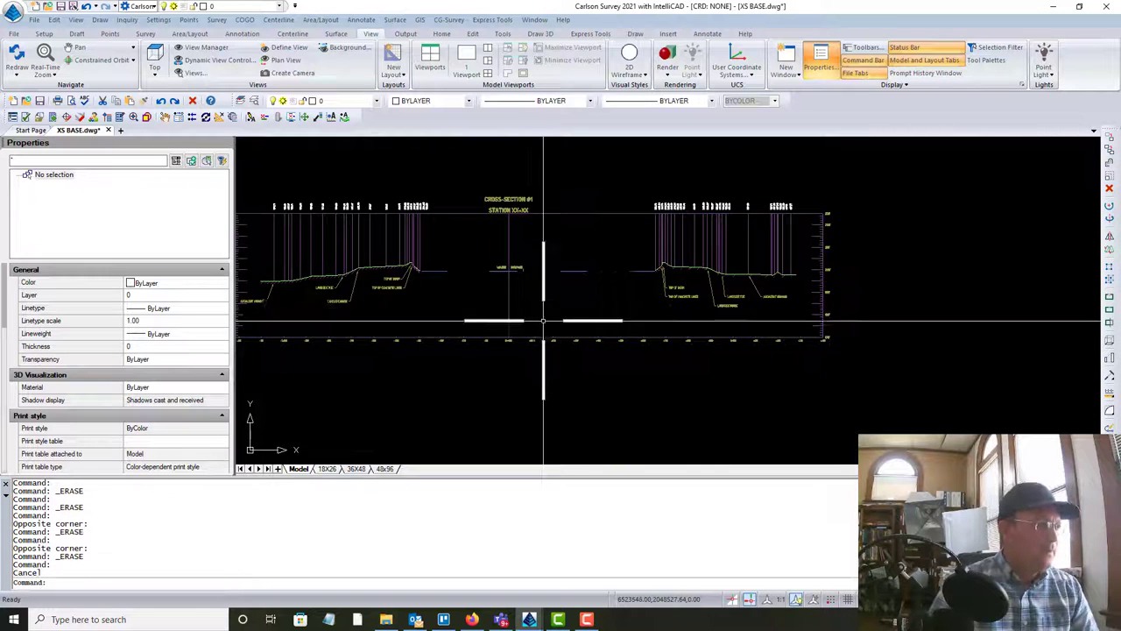
{"action": "middle_click_drag", "start_coordinate": [543, 333], "coordinate": [690, 335]}
{"action": "scroll", "coordinate": [537, 187], "scroll_direction": "up", "scroll_amount": 4}
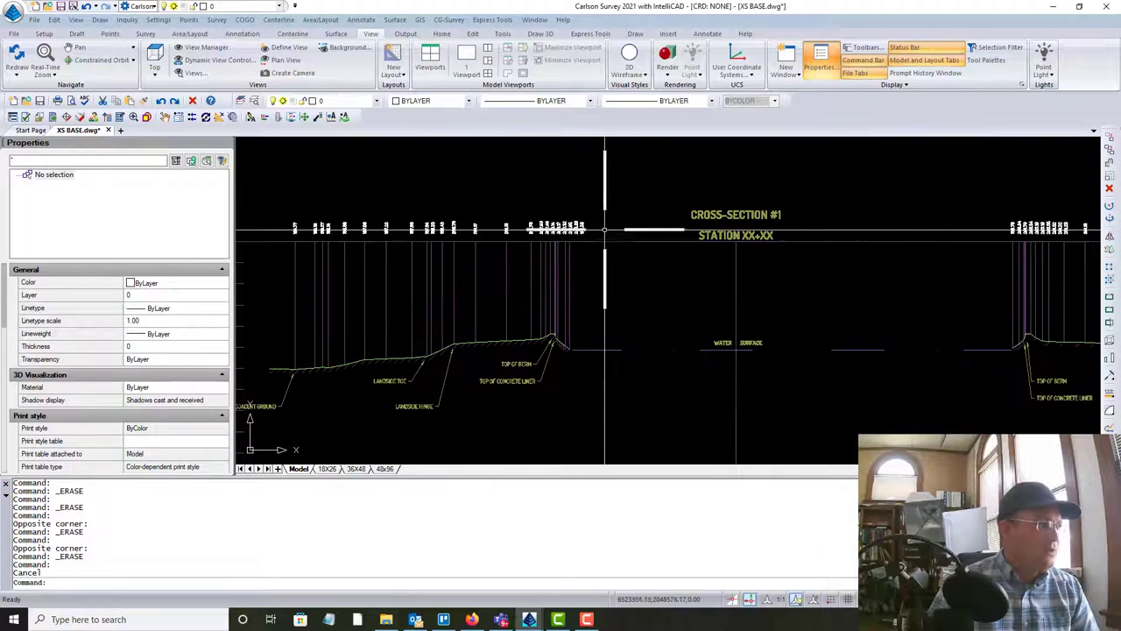
{"action": "left_click_drag", "start_coordinate": [602, 230], "coordinate": [333, 201]}
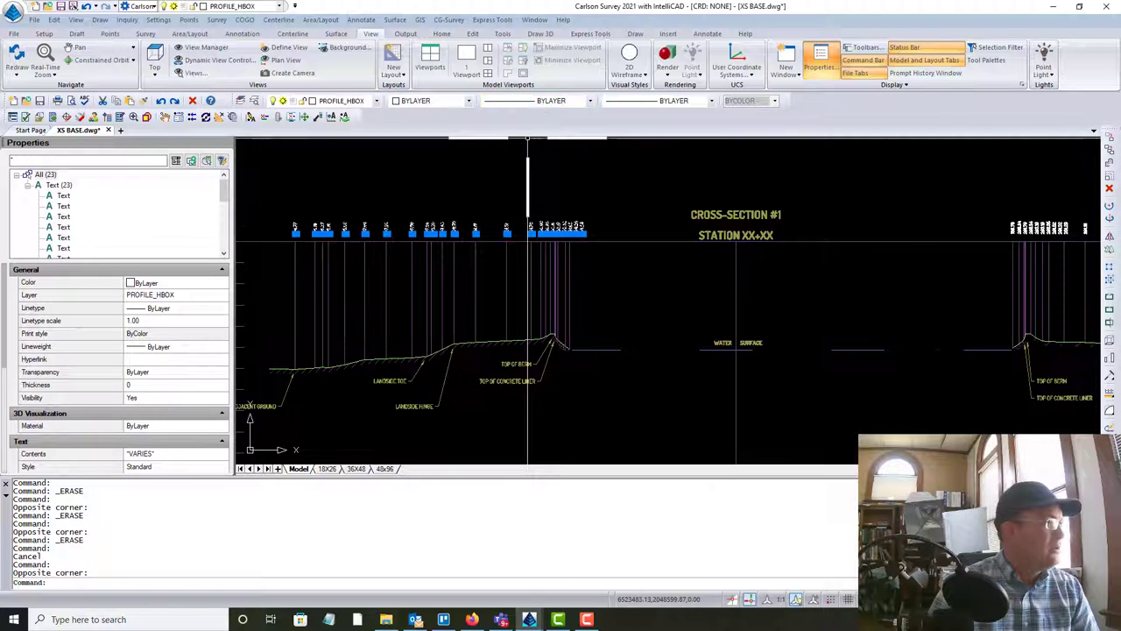
{"action": "middle_click_drag", "start_coordinate": [1016, 190], "coordinate": [482, 217]}
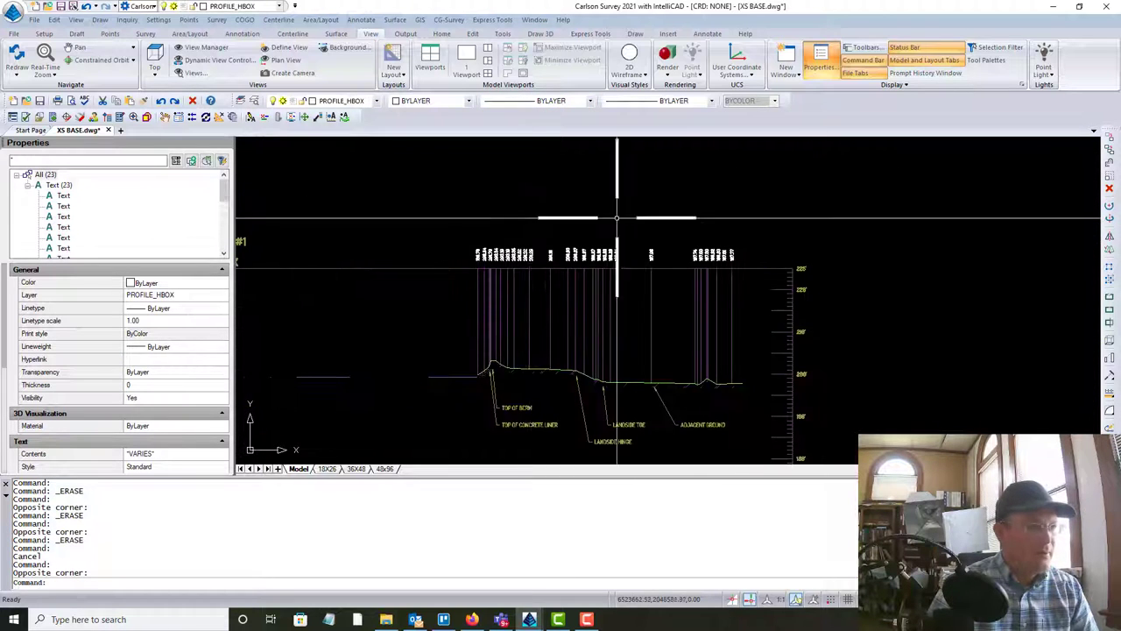
{"action": "left_click", "coordinate": [753, 257]}
{"action": "left_click", "coordinate": [443, 226]}
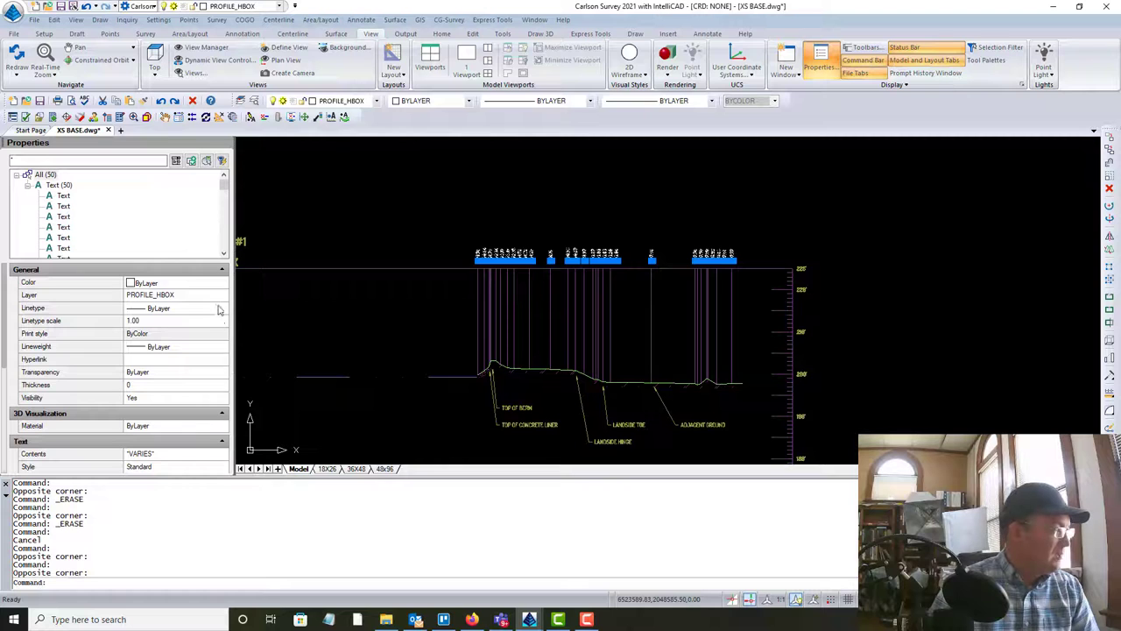
{"action": "left_click", "coordinate": [175, 295]}
{"action": "left_click", "coordinate": [221, 295]}
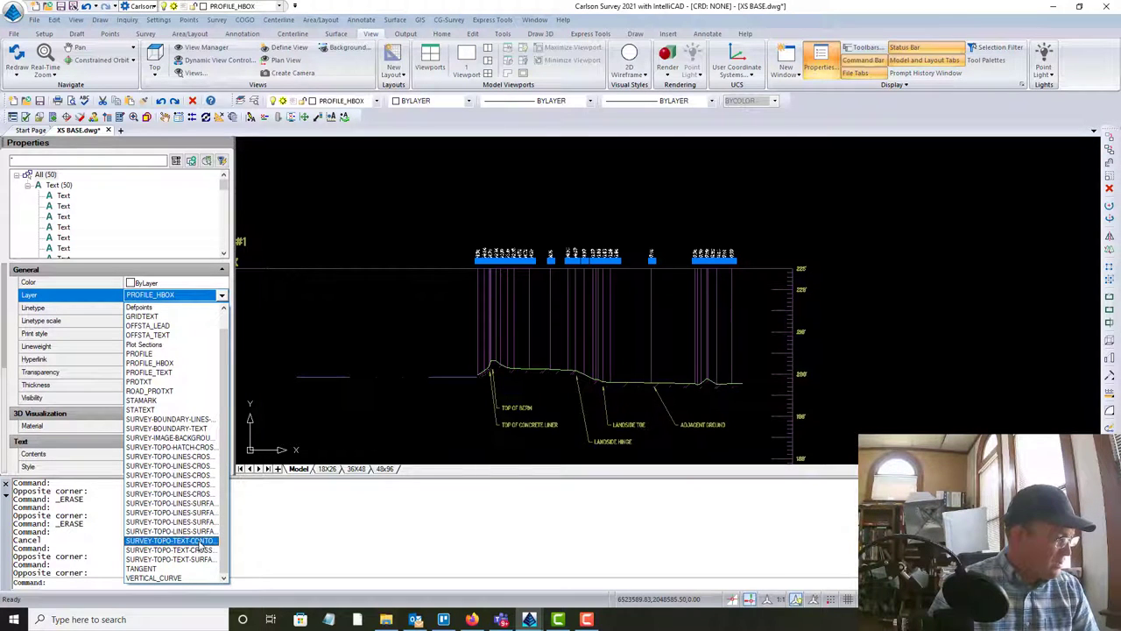
{"action": "left_click", "coordinate": [203, 550]}
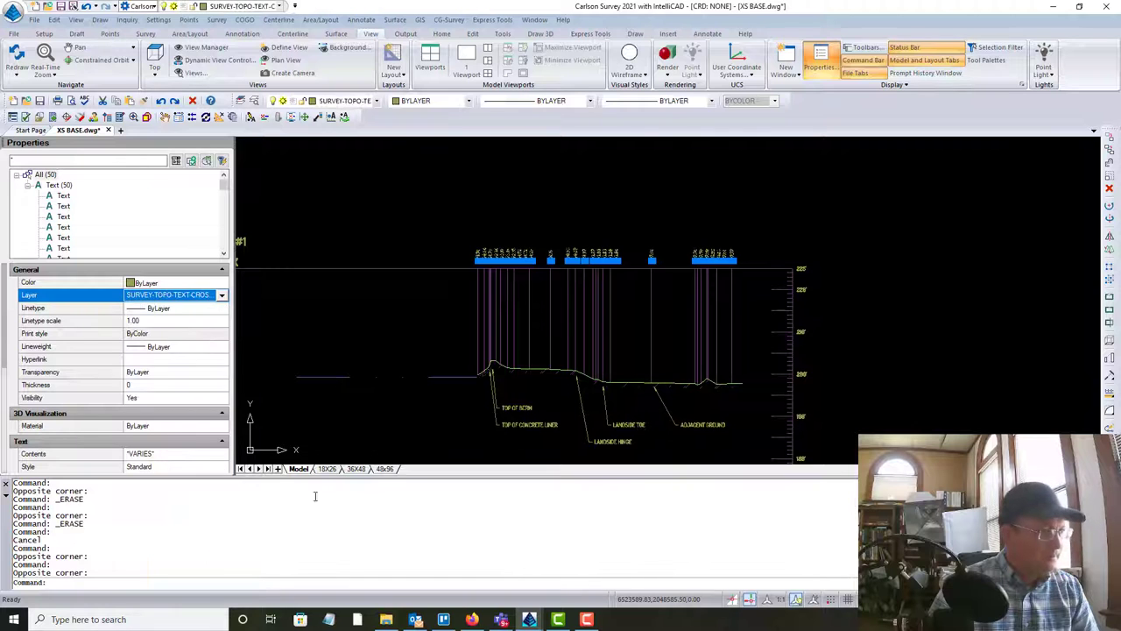
{"action": "key", "text": "Escape"}
Step: Examine the stacked sections and the section-line labels along the plan-view channel alignment for this section's number and station
{"action": "scroll", "coordinate": [500, 395], "scroll_direction": "down", "scroll_amount": 3}
{"action": "scroll", "coordinate": [573, 298], "scroll_direction": "up", "scroll_amount": 3}
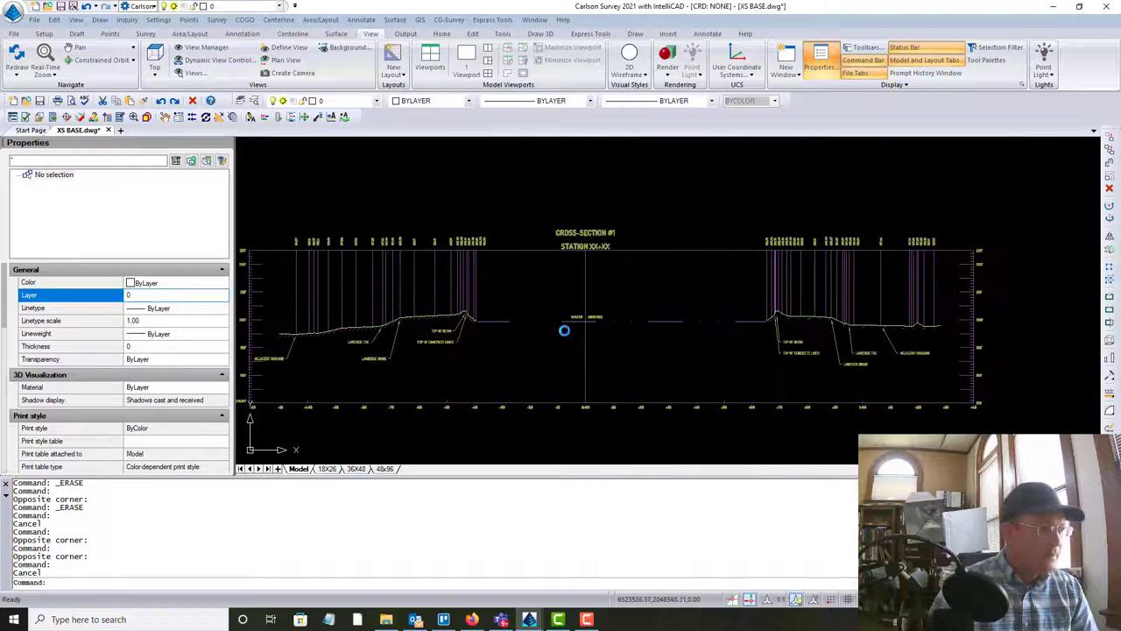
{"action": "scroll", "coordinate": [566, 329], "scroll_direction": "down", "scroll_amount": 4}
{"action": "middle_click_drag", "start_coordinate": [600, 394], "coordinate": [596, 278]}
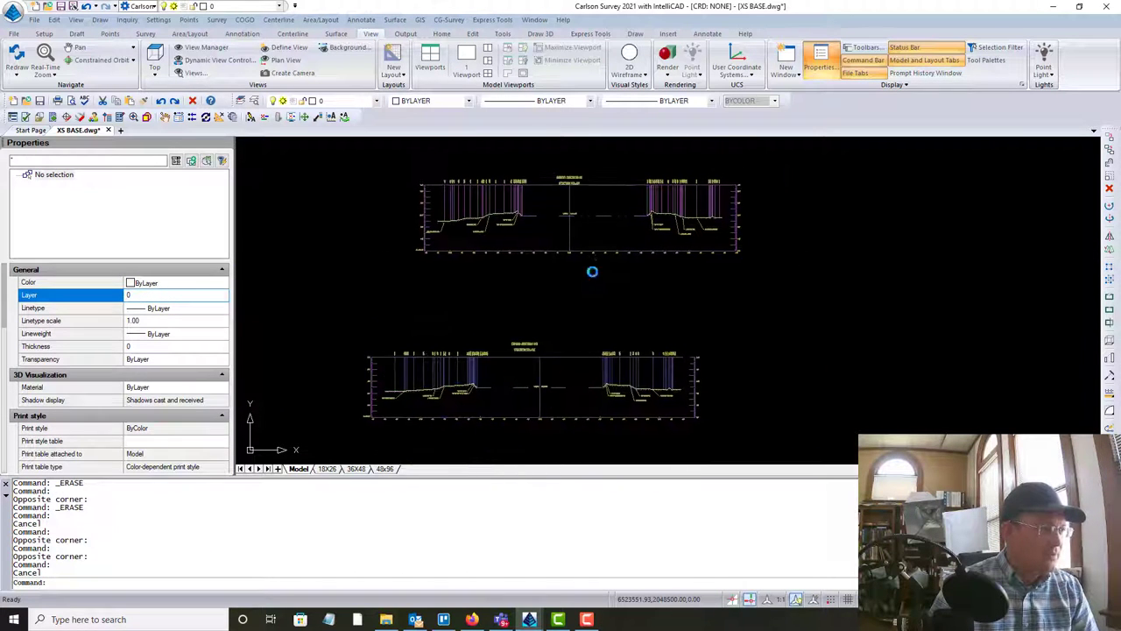
{"action": "scroll", "coordinate": [615, 324], "scroll_direction": "up", "scroll_amount": 4}
{"action": "scroll", "coordinate": [528, 318], "scroll_direction": "up", "scroll_amount": 1}
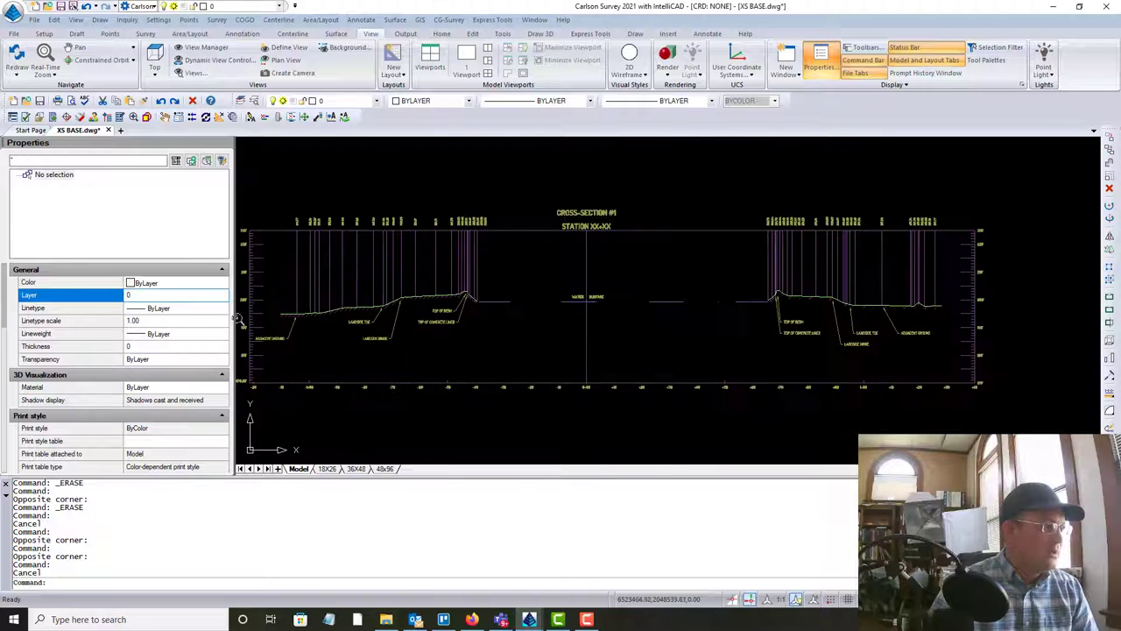
{"action": "scroll", "coordinate": [621, 150], "scroll_direction": "up", "scroll_amount": 5}
{"action": "scroll", "coordinate": [694, 228], "scroll_direction": "down", "scroll_amount": 5}
{"action": "scroll", "coordinate": [695, 229], "scroll_direction": "down", "scroll_amount": 4}
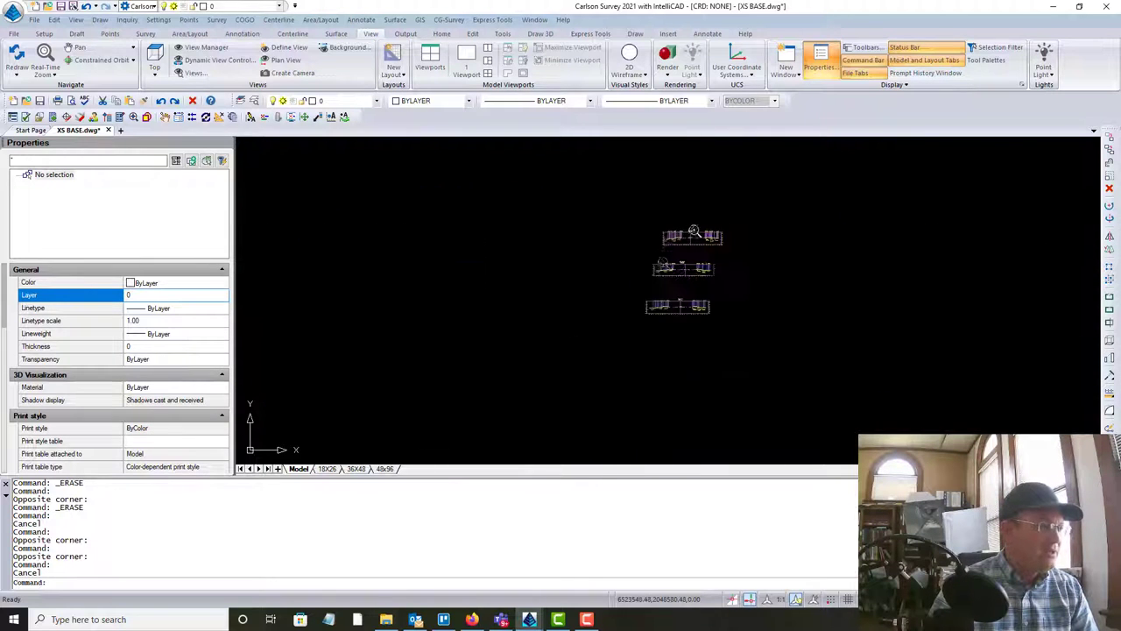
{"action": "scroll", "coordinate": [550, 310], "scroll_direction": "down", "scroll_amount": 6}
{"action": "scroll", "coordinate": [473, 366], "scroll_direction": "up", "scroll_amount": 8}
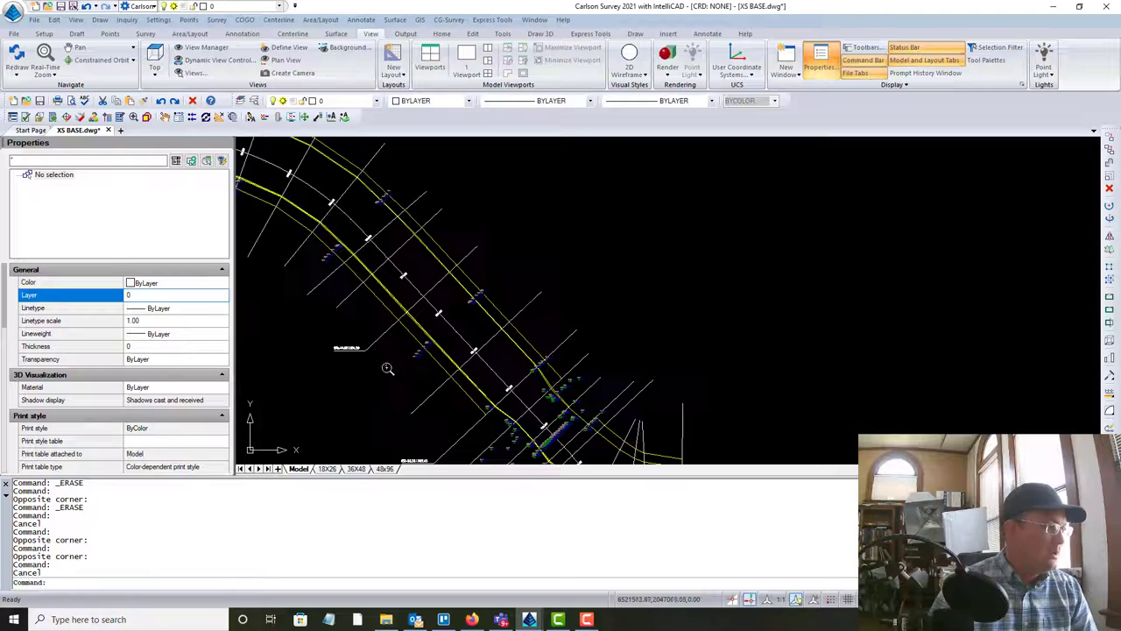
{"action": "scroll", "coordinate": [361, 347], "scroll_direction": "up", "scroll_amount": 4}
{"action": "scroll", "coordinate": [361, 347], "scroll_direction": "down", "scroll_amount": 5}
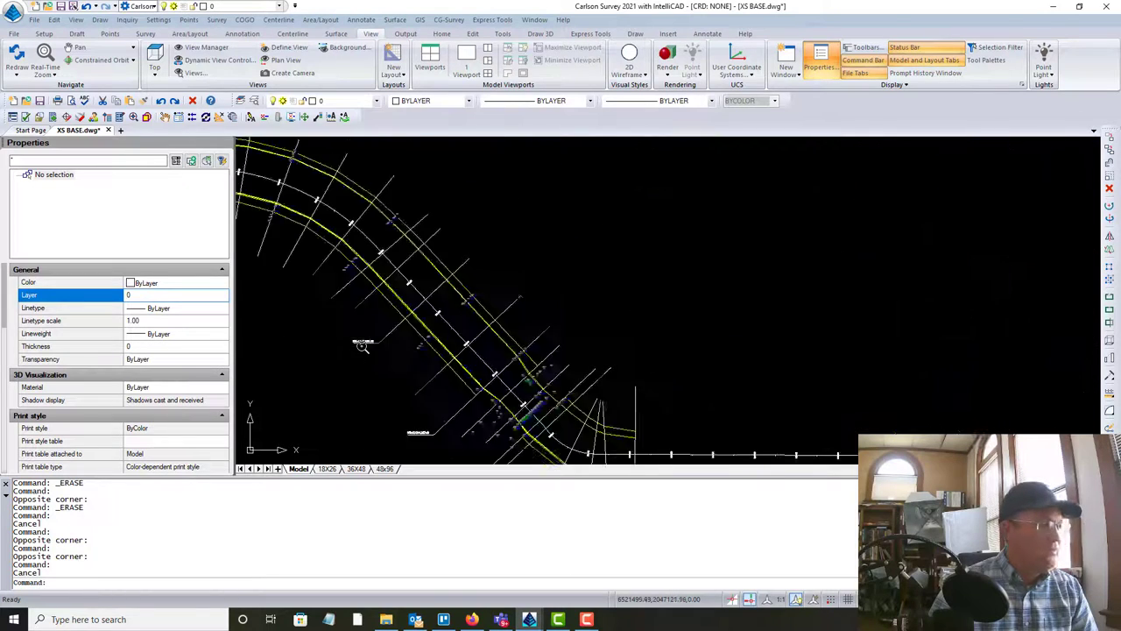
{"action": "scroll", "coordinate": [362, 345], "scroll_direction": "up", "scroll_amount": 5}
{"action": "scroll", "coordinate": [363, 343], "scroll_direction": "down", "scroll_amount": 4}
{"action": "scroll", "coordinate": [601, 300], "scroll_direction": "down", "scroll_amount": 4}
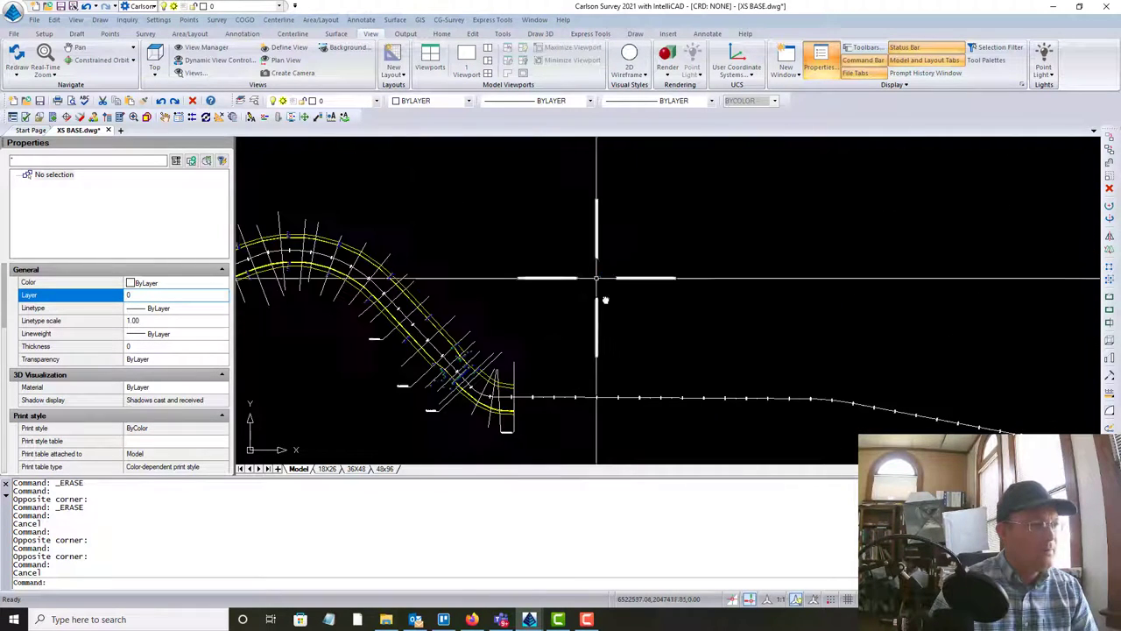
{"action": "scroll", "coordinate": [593, 313], "scroll_direction": "up", "scroll_amount": 3}
{"action": "scroll", "coordinate": [710, 188], "scroll_direction": "up", "scroll_amount": 4}
{"action": "scroll", "coordinate": [668, 218], "scroll_direction": "up", "scroll_amount": 5}
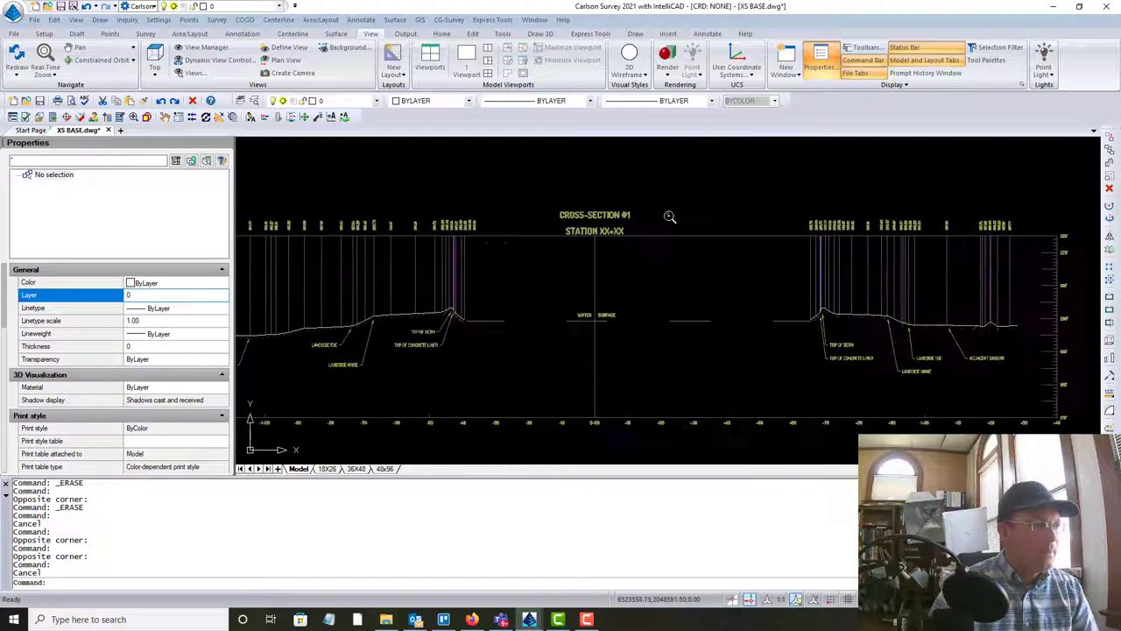
Step: Retitle the finished section as CROSS-SECTION #4 and change its station line to STATION 156+44
{"action": "double_click", "coordinate": [575, 220]}
{"action": "left_click", "coordinate": [574, 229]}
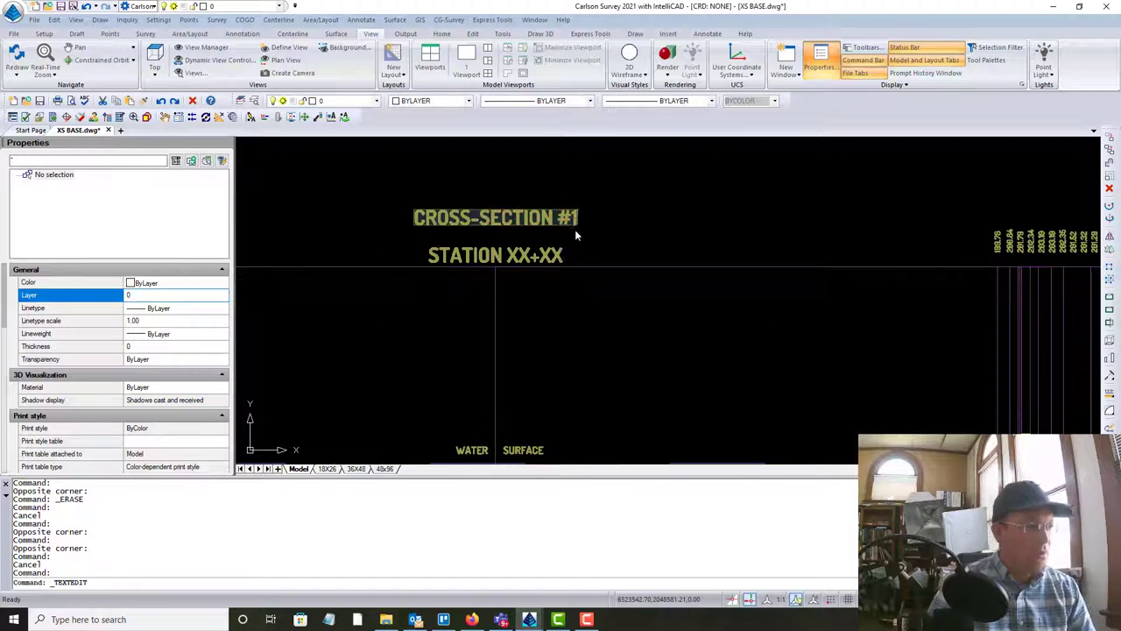
{"action": "key", "text": "BackSpace"}
{"action": "type", "text": "4"}
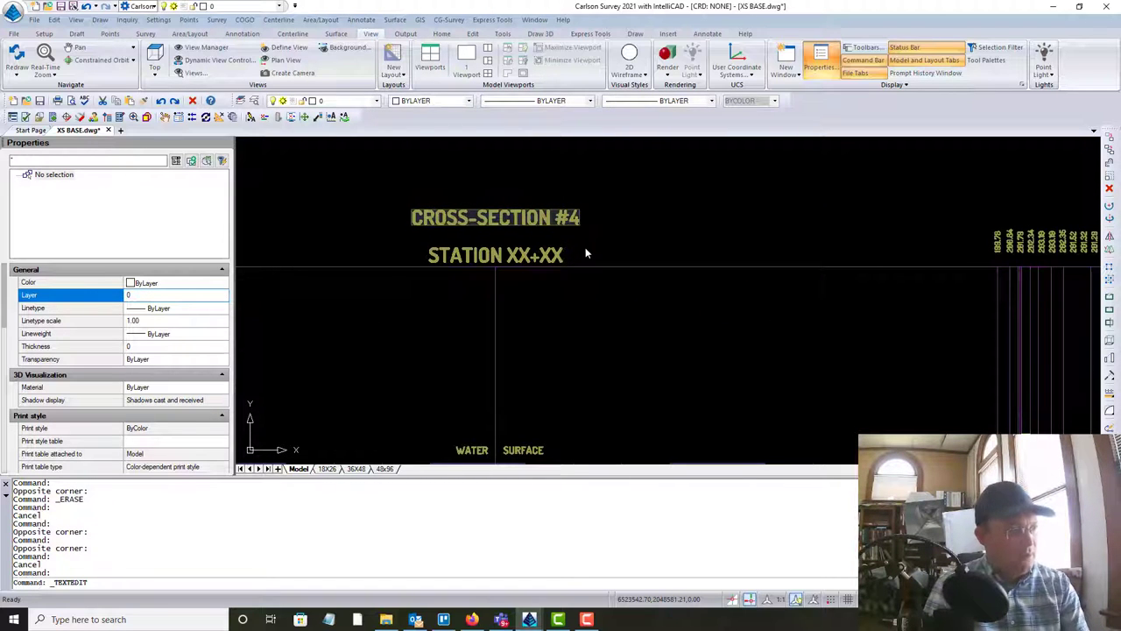
{"action": "left_click", "coordinate": [585, 253]}
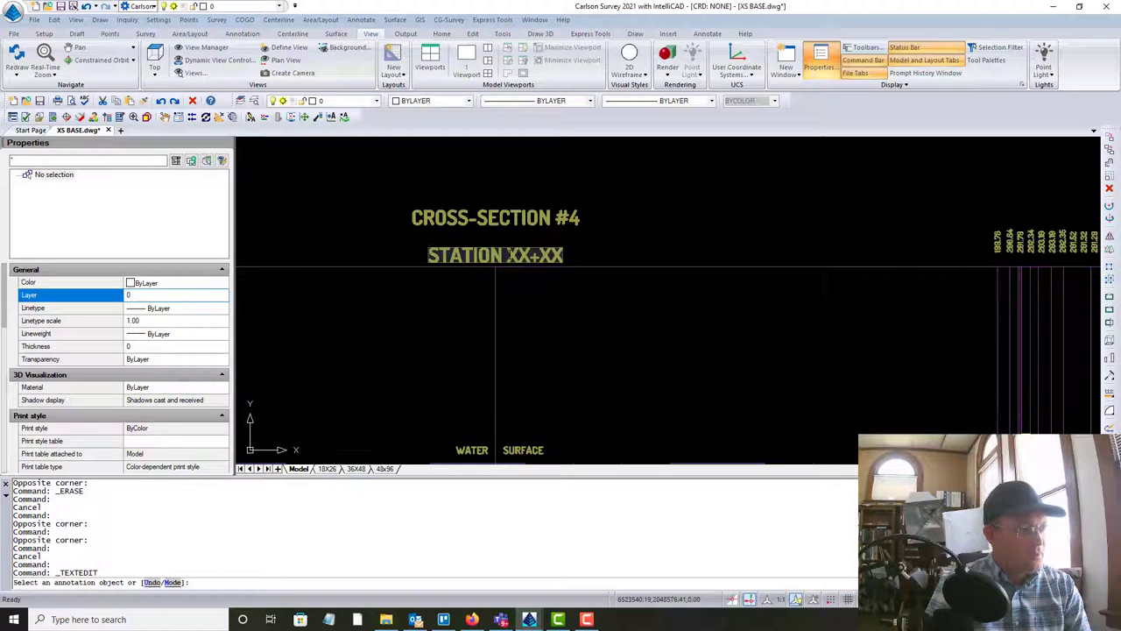
{"action": "type", "text": "156+44"}
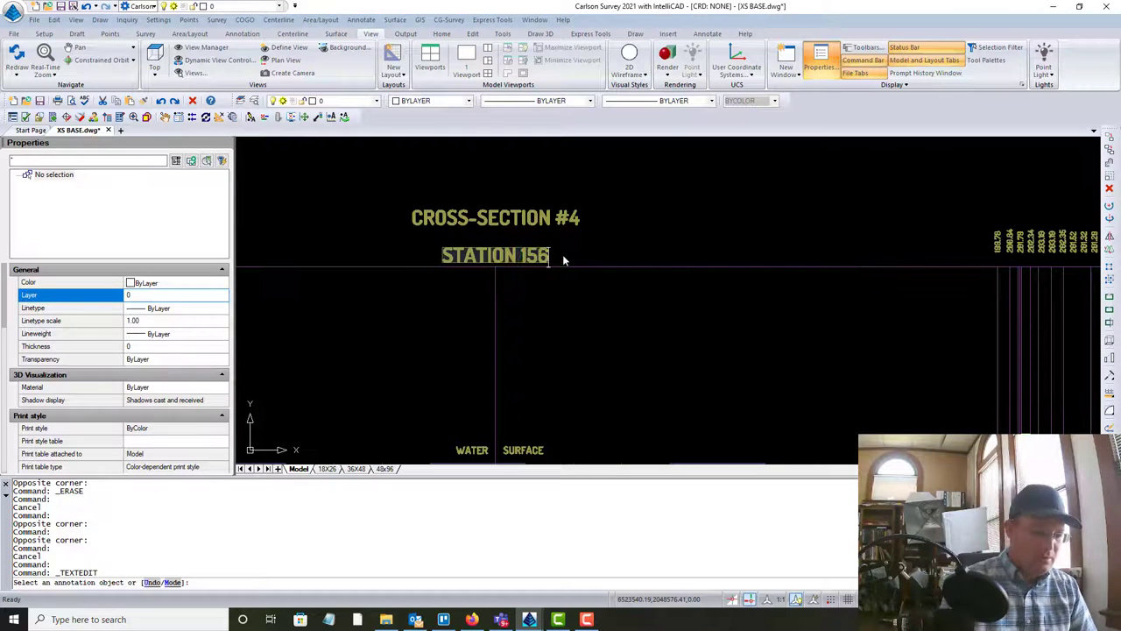
{"action": "left_click", "coordinate": [615, 234]}
{"action": "key", "text": "Escape"}
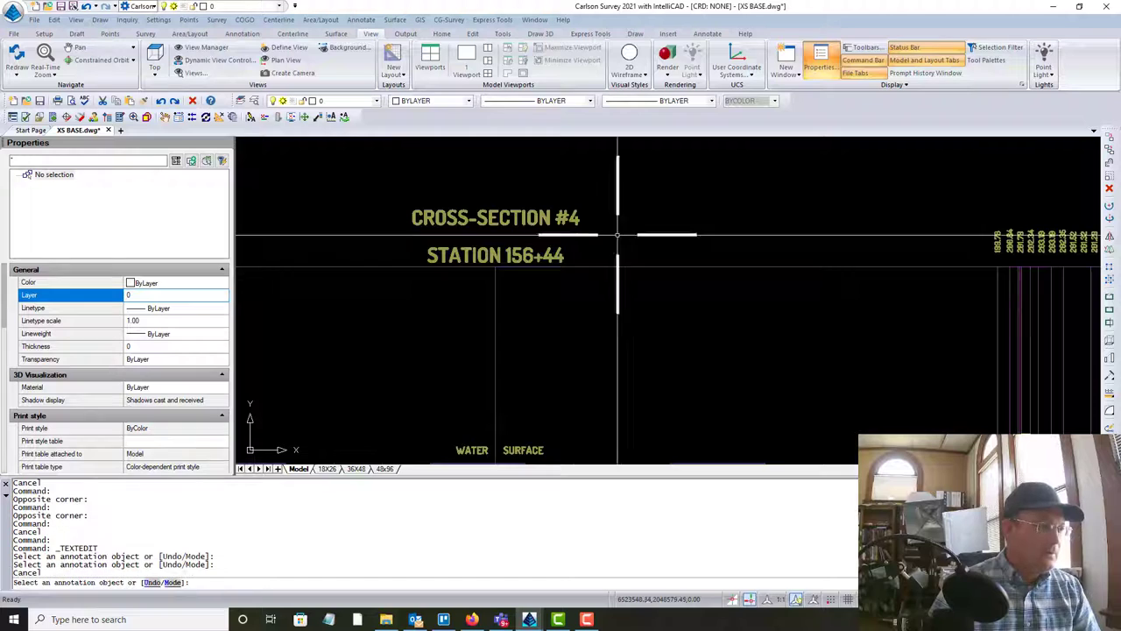
{"action": "scroll", "coordinate": [604, 249], "scroll_direction": "down", "scroll_amount": 5}
{"action": "key", "text": "Escape"}
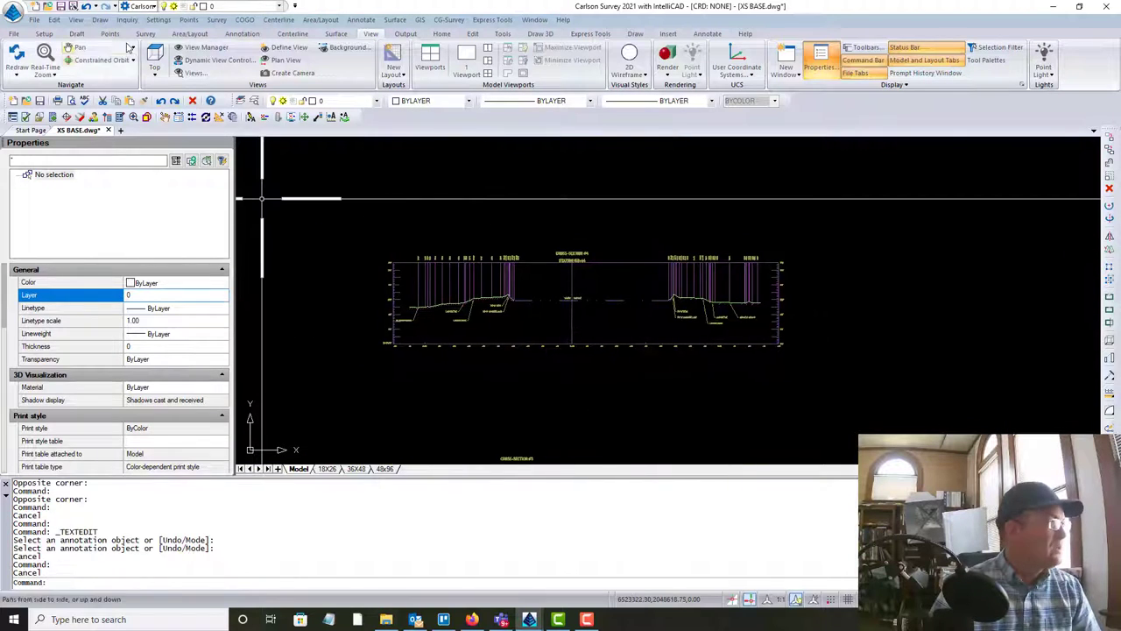
Step: Close Carlson Survey and open XS BASE.dwg in BricsCAD Pro's 2D Drafting workspace
{"action": "left_click", "coordinate": [1106, 6]}
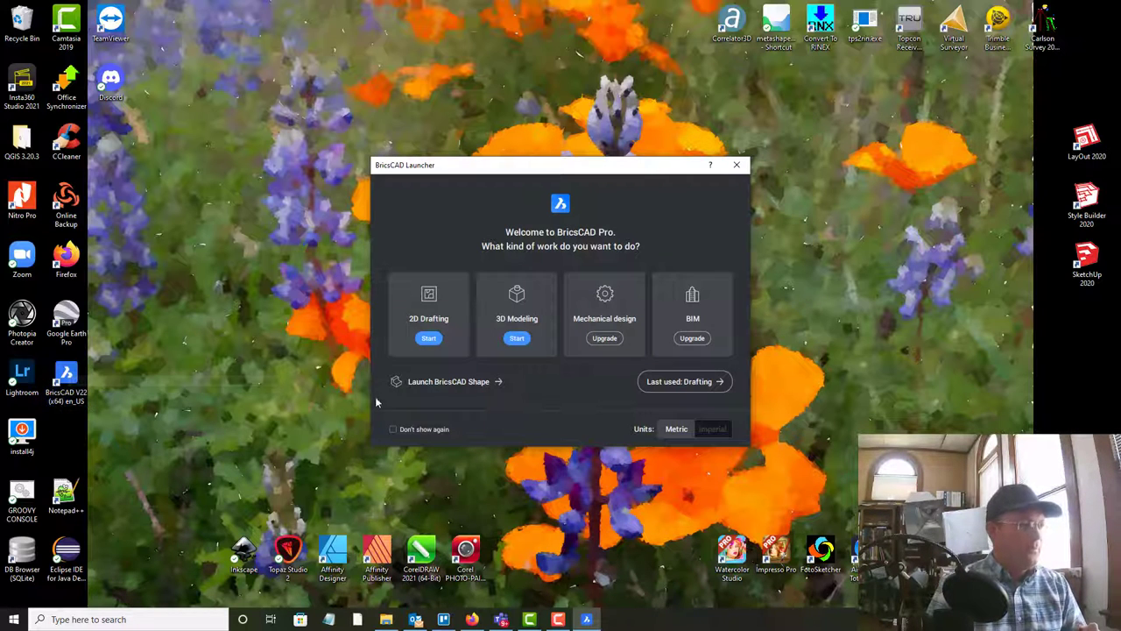
{"action": "left_click", "coordinate": [423, 323]}
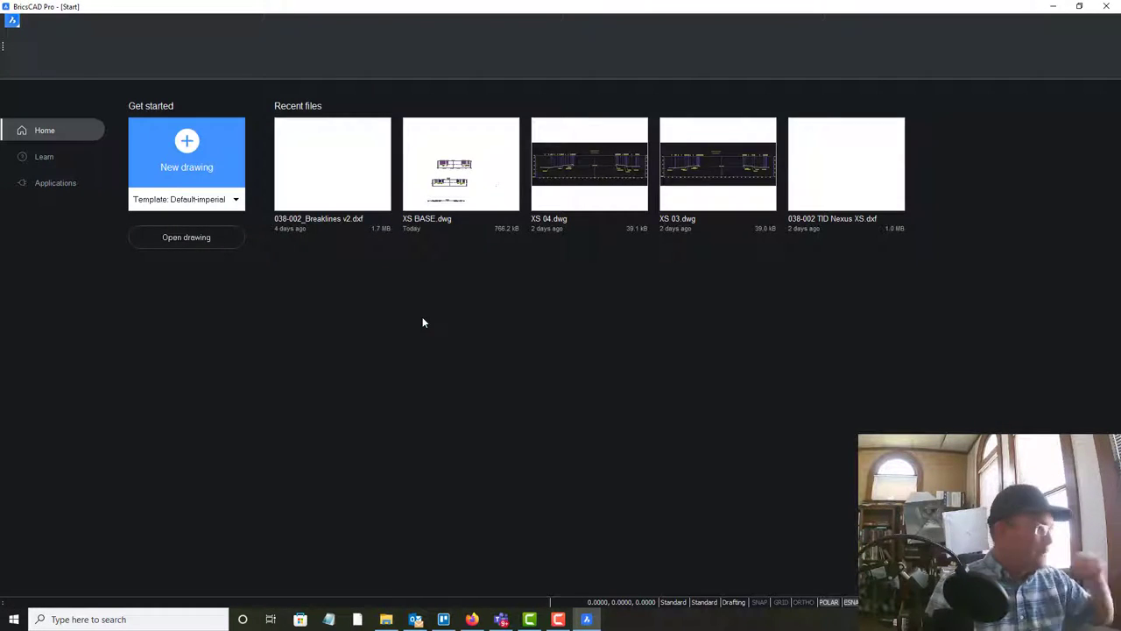
{"action": "left_click", "coordinate": [514, 192]}
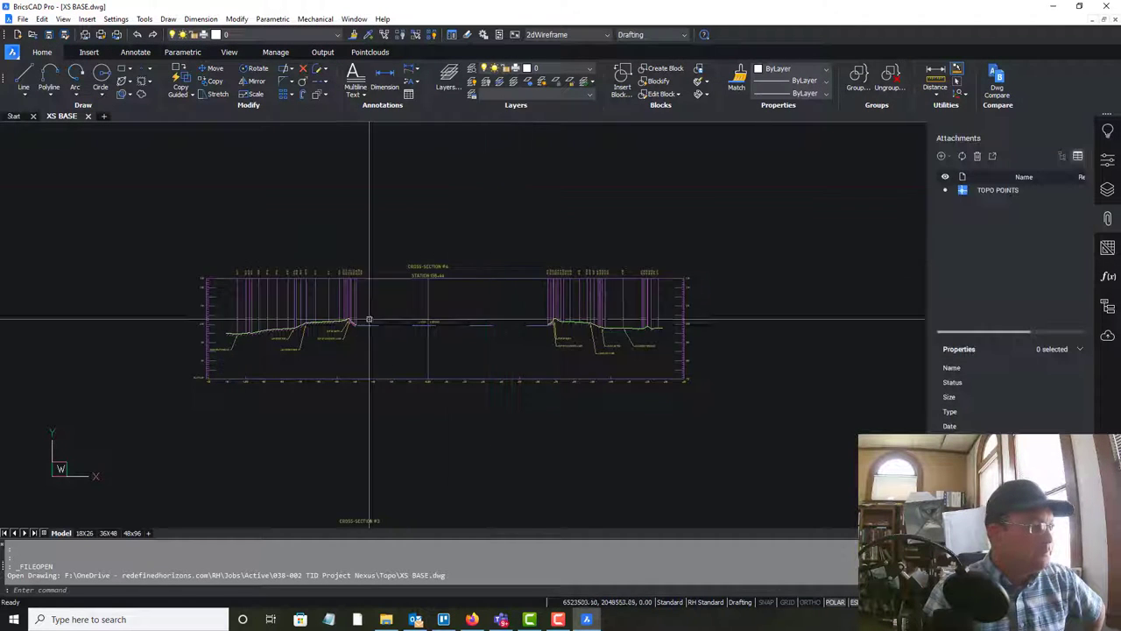
Step: Match the ground hatch on Cross-Section #4's left bank to the ground hatch of the section directly below it
{"action": "scroll", "coordinate": [381, 266], "scroll_direction": "down", "scroll_amount": 5}
{"action": "scroll", "coordinate": [391, 262], "scroll_direction": "up", "scroll_amount": 6}
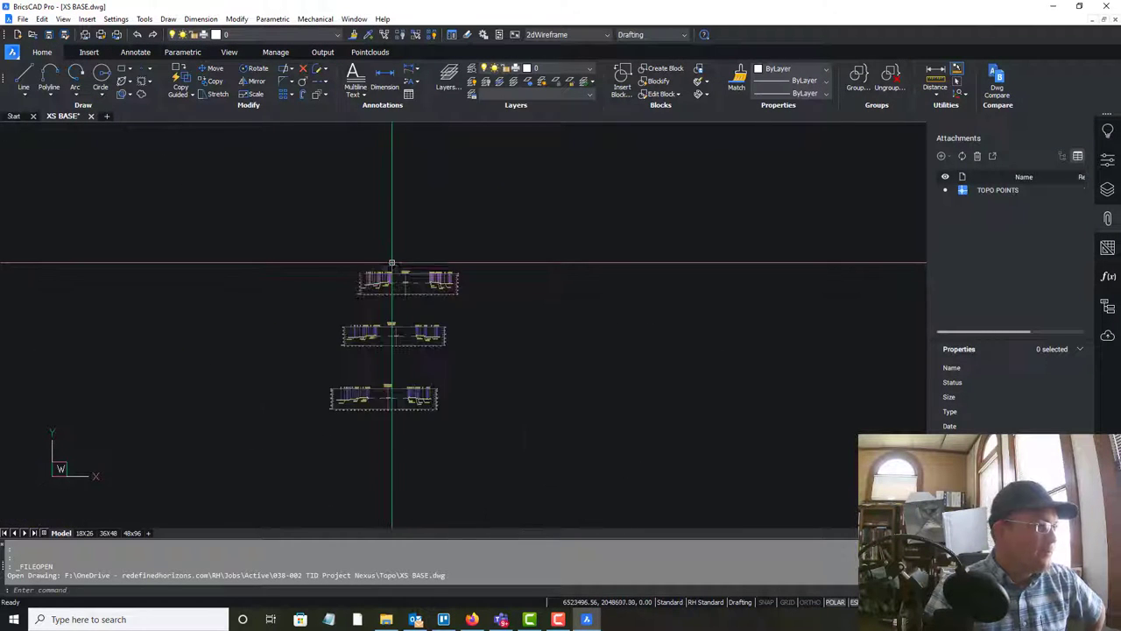
{"action": "scroll", "coordinate": [365, 293], "scroll_direction": "up", "scroll_amount": 5}
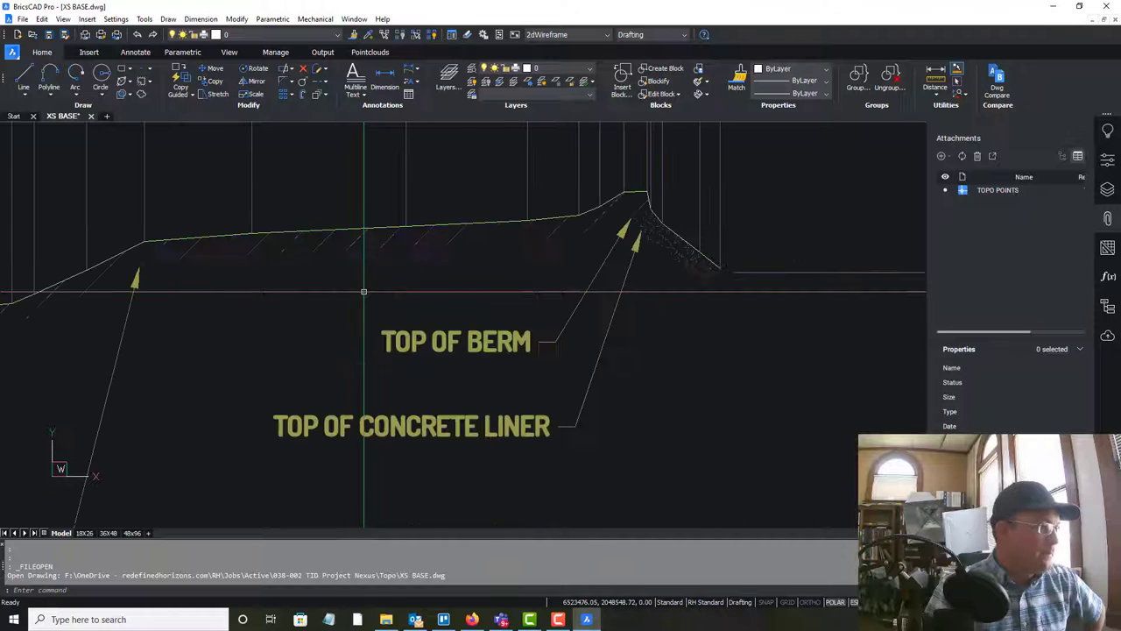
{"action": "left_click", "coordinate": [737, 79]}
{"action": "scroll", "coordinate": [421, 219], "scroll_direction": "down", "scroll_amount": 5}
{"action": "scroll", "coordinate": [420, 143], "scroll_direction": "up", "scroll_amount": 5}
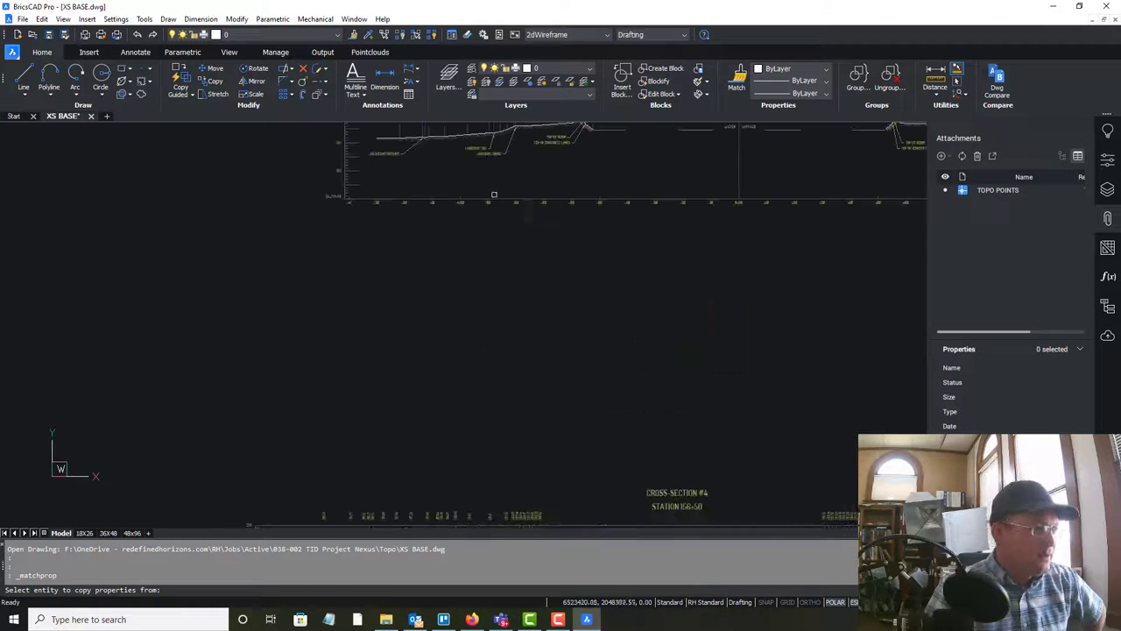
{"action": "scroll", "coordinate": [455, 350], "scroll_direction": "down", "scroll_amount": 2}
{"action": "left_click", "coordinate": [488, 293]}
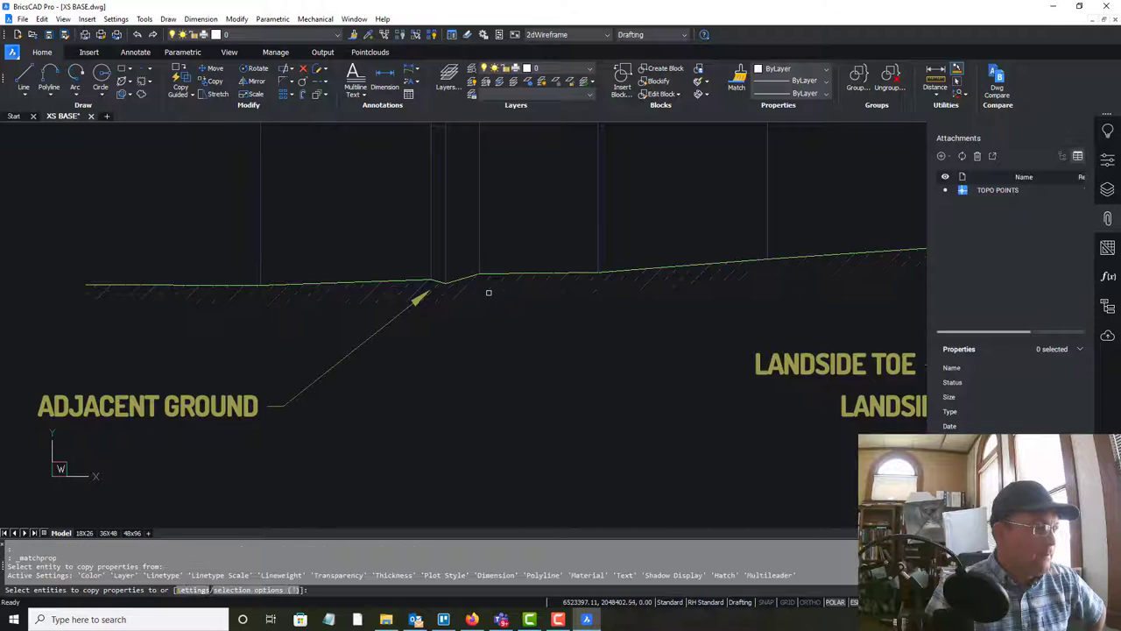
{"action": "scroll", "coordinate": [499, 306], "scroll_direction": "down", "scroll_amount": 5}
{"action": "scroll", "coordinate": [500, 306], "scroll_direction": "down", "scroll_amount": 2}
{"action": "scroll", "coordinate": [496, 225], "scroll_direction": "up", "scroll_amount": 8}
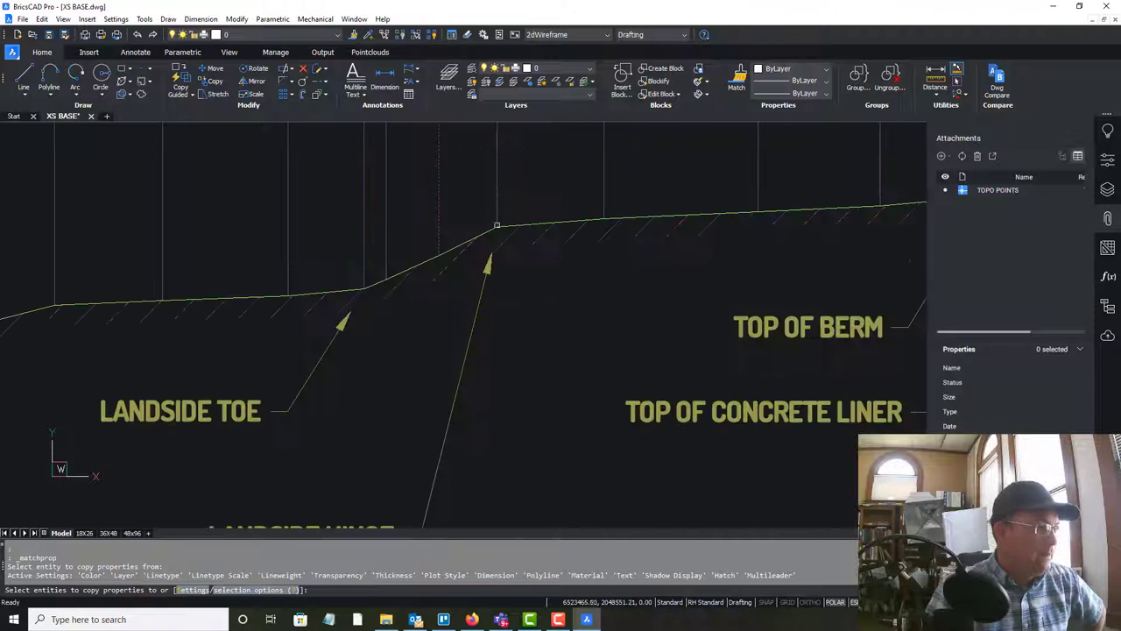
{"action": "left_click", "coordinate": [535, 238]}
Step: Apply the same matched hatch properties to the ground hatch on Cross-Section #4's right bank and end Match Properties
{"action": "scroll", "coordinate": [535, 258], "scroll_direction": "down", "scroll_amount": 6}
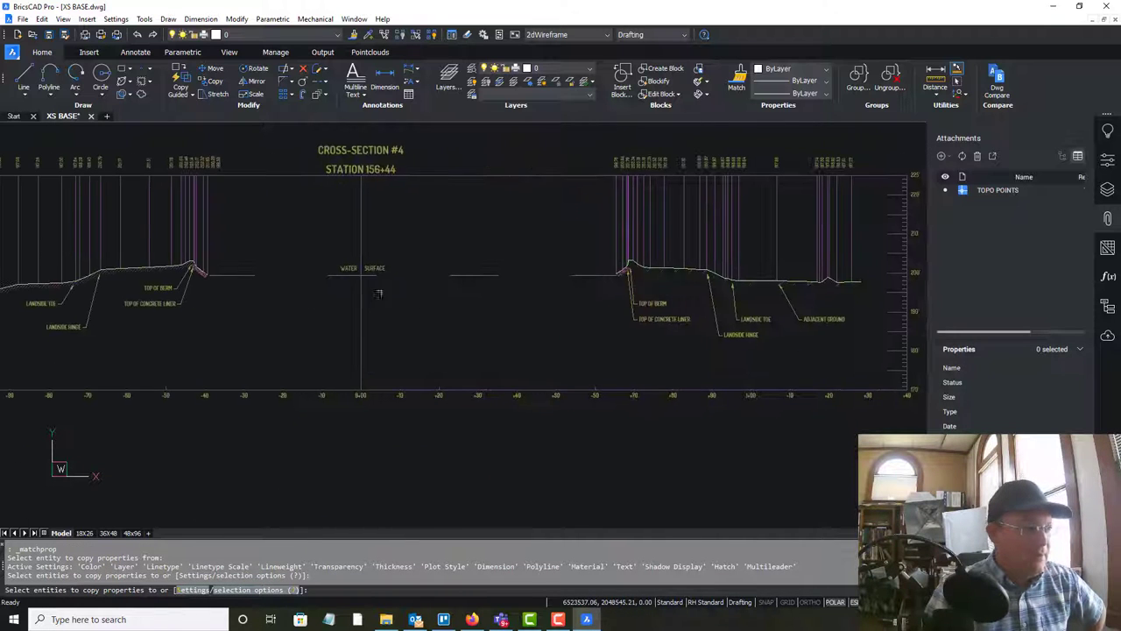
{"action": "scroll", "coordinate": [700, 269], "scroll_direction": "up", "scroll_amount": 7}
{"action": "scroll", "coordinate": [700, 270], "scroll_direction": "up", "scroll_amount": 1}
{"action": "left_click", "coordinate": [598, 278]}
{"action": "left_click", "coordinate": [569, 273]}
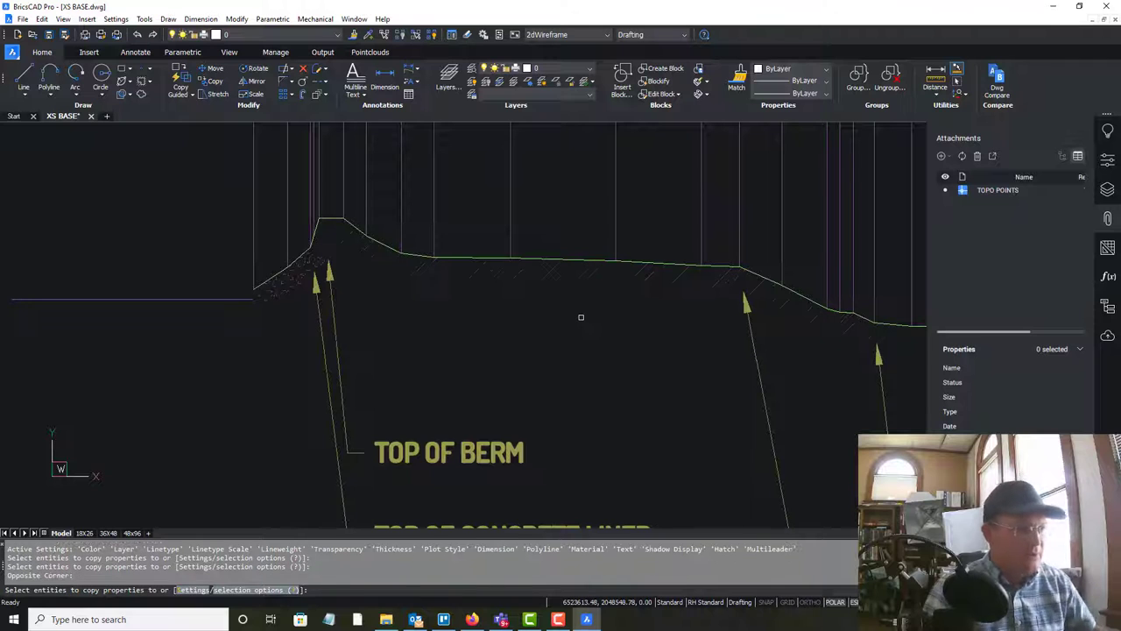
{"action": "key", "text": "Escape"}
Step: Save the XS BASE drawing with Cross-Section #4 in view
{"action": "scroll", "coordinate": [581, 308], "scroll_direction": "down", "scroll_amount": 8}
{"action": "scroll", "coordinate": [443, 343], "scroll_direction": "up", "scroll_amount": 4}
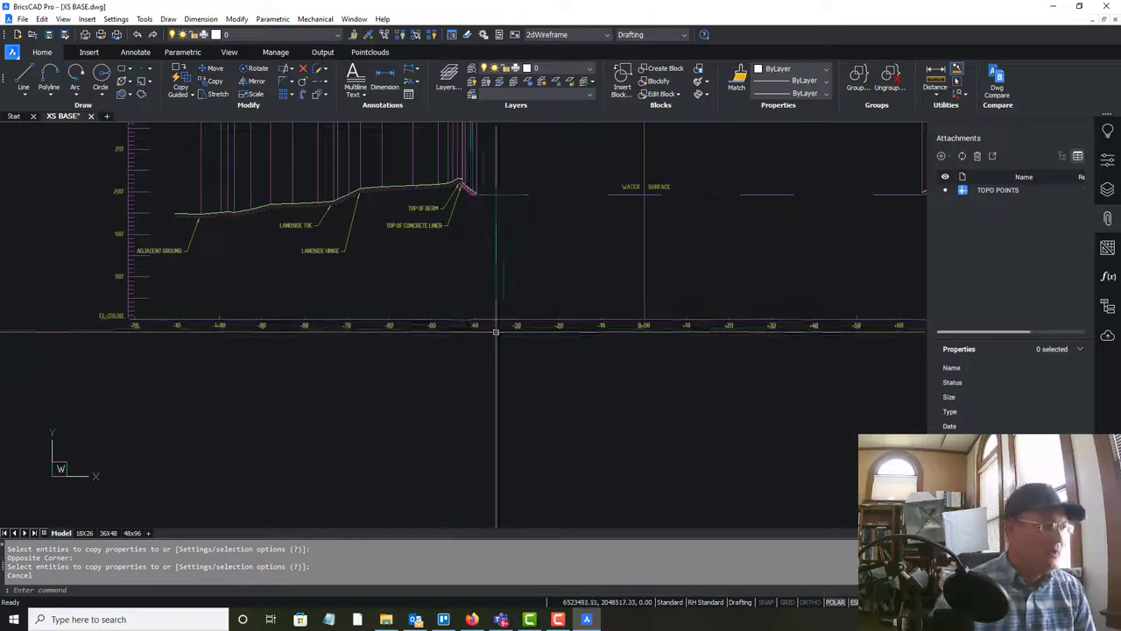
{"action": "scroll", "coordinate": [512, 318], "scroll_direction": "down", "scroll_amount": 1}
{"action": "middle_click_drag", "start_coordinate": [513, 317], "coordinate": [398, 391]}
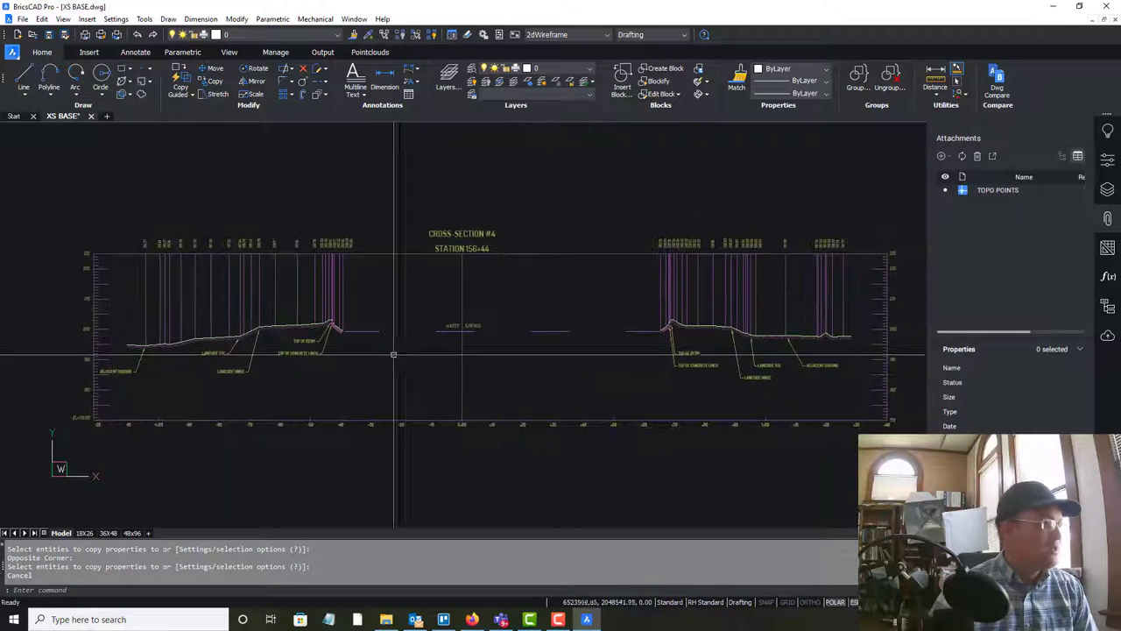
{"action": "left_click", "coordinate": [50, 33]}
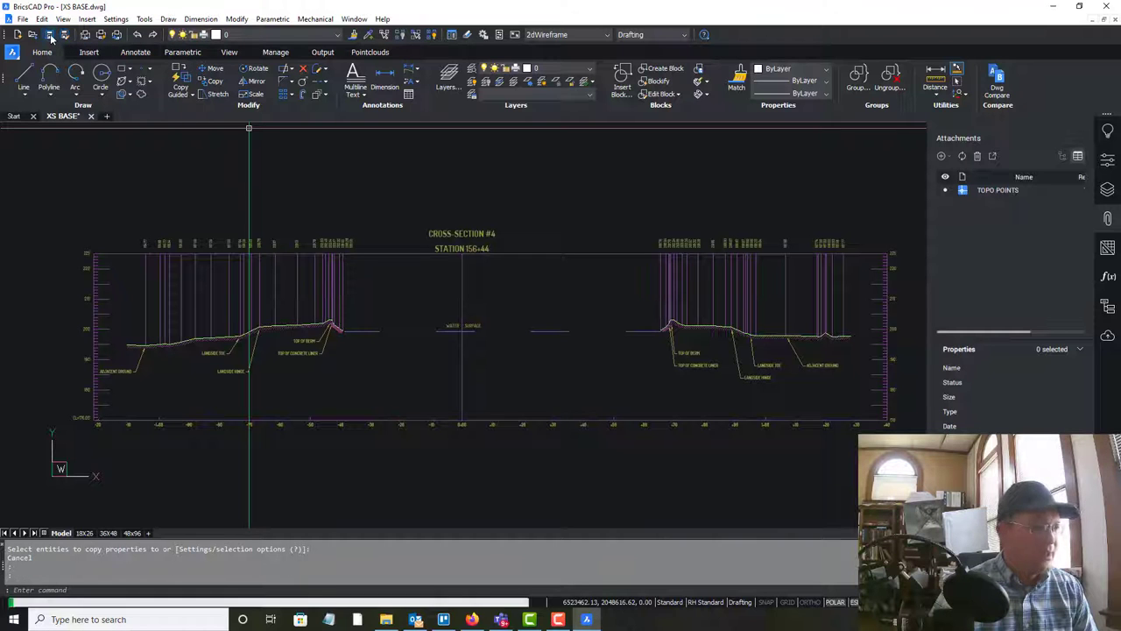